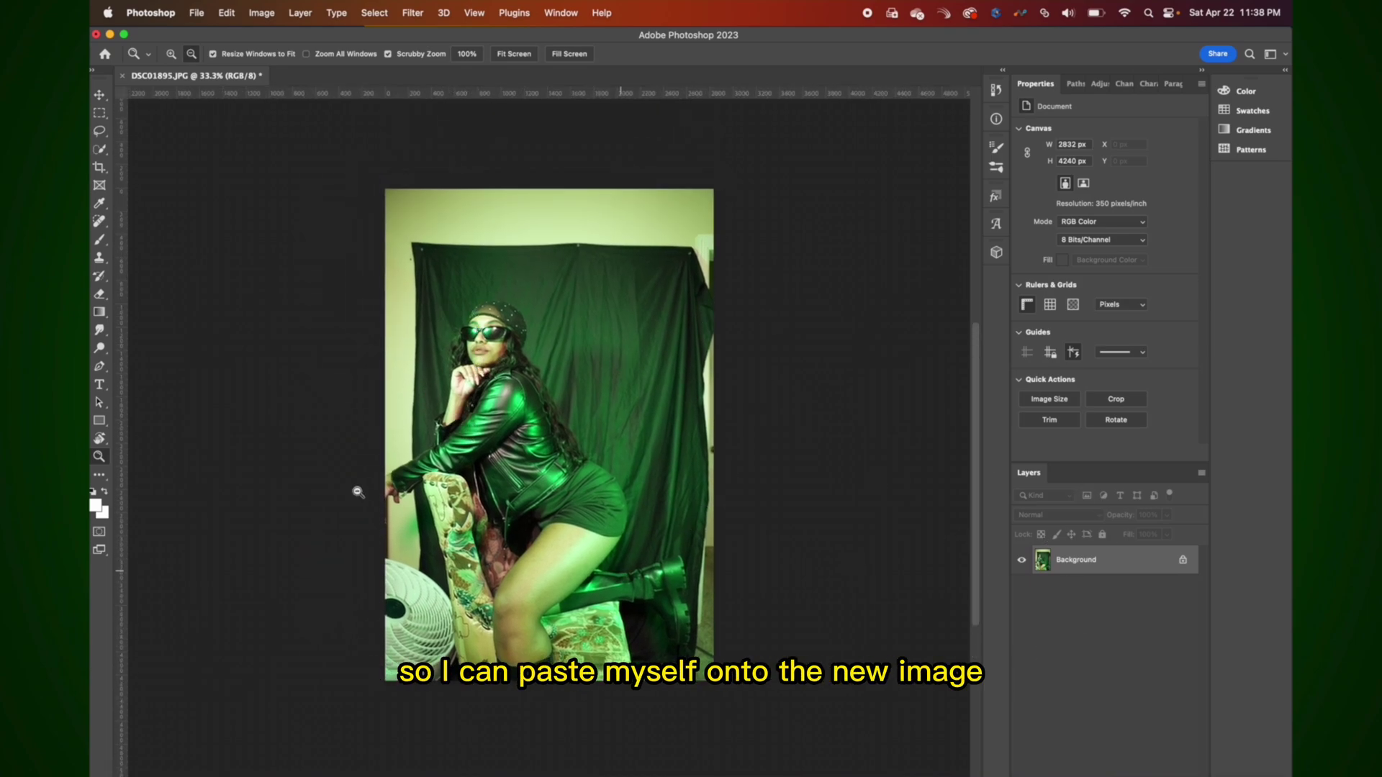
# Unlock the photo's Background layer so it becomes an editable layer.
pyautogui.click(108, 98)
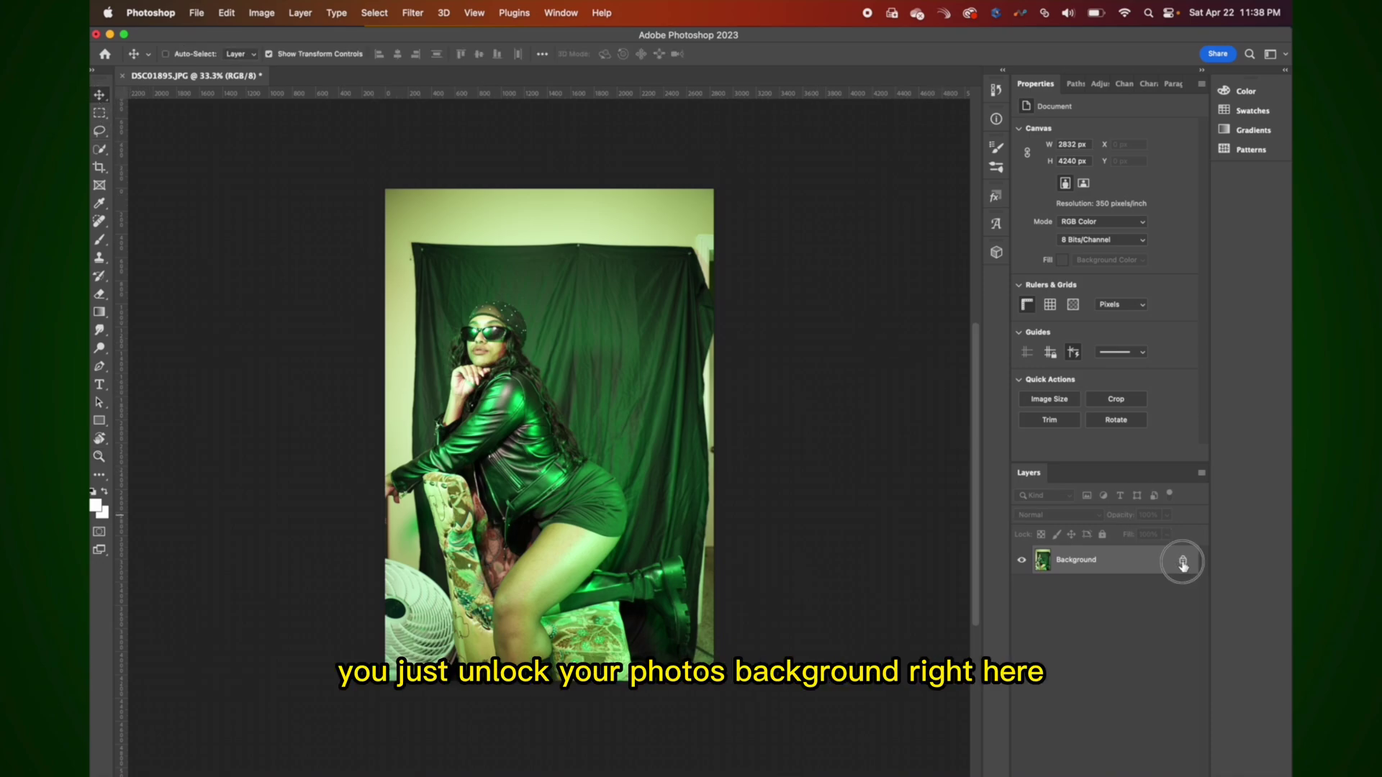
pyautogui.click(1182, 560)
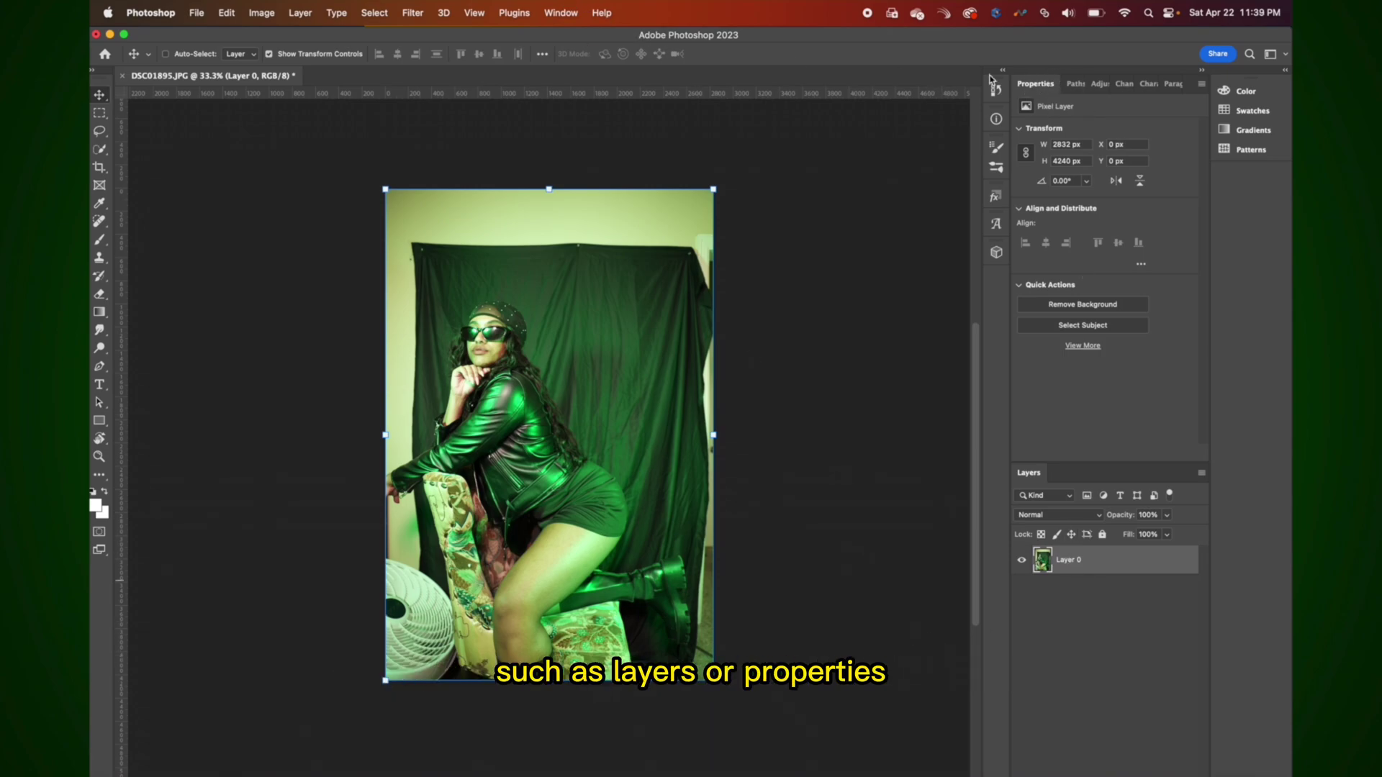
# Check that the Layers and Properties panels are enabled and remove the background from the photo layer.
pyautogui.click(474, 12)
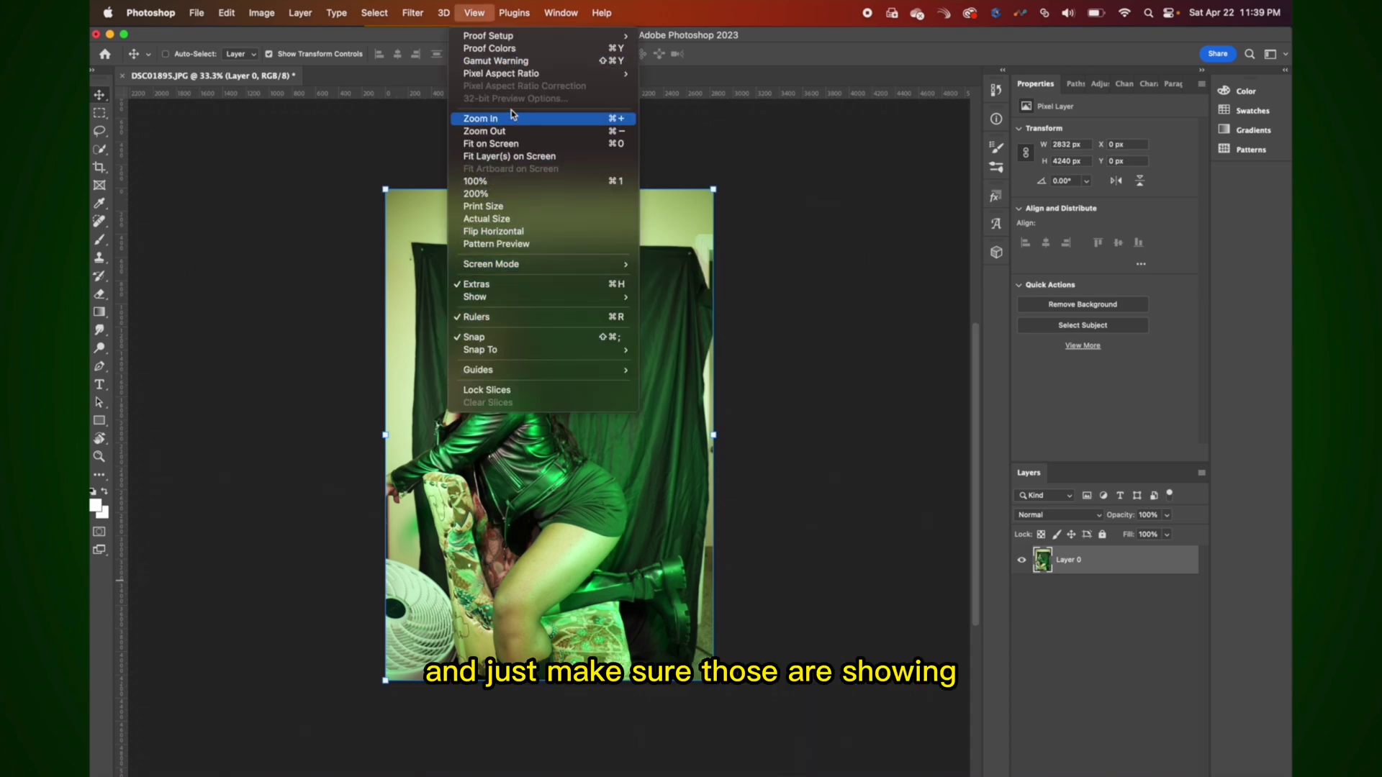
pyautogui.moveTo(565, 4)
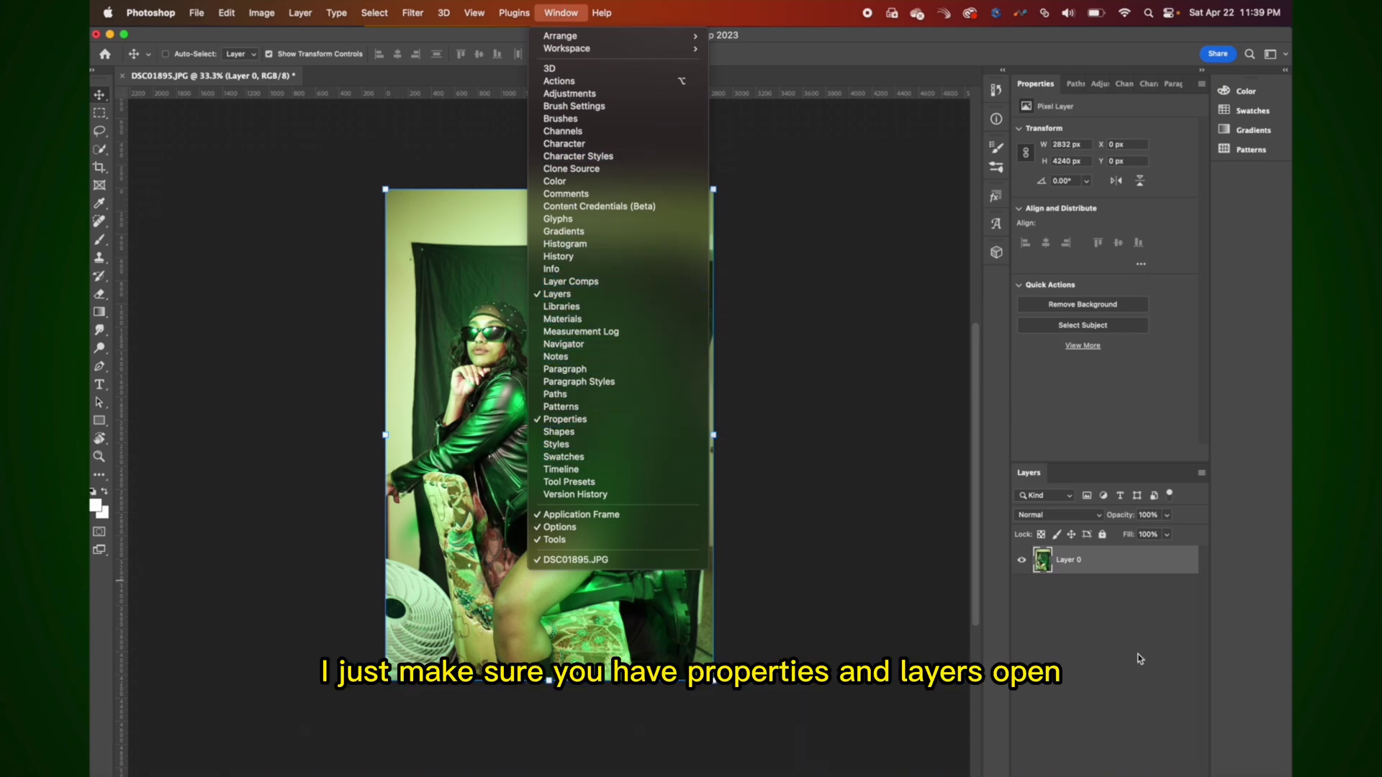
pyautogui.click(1129, 632)
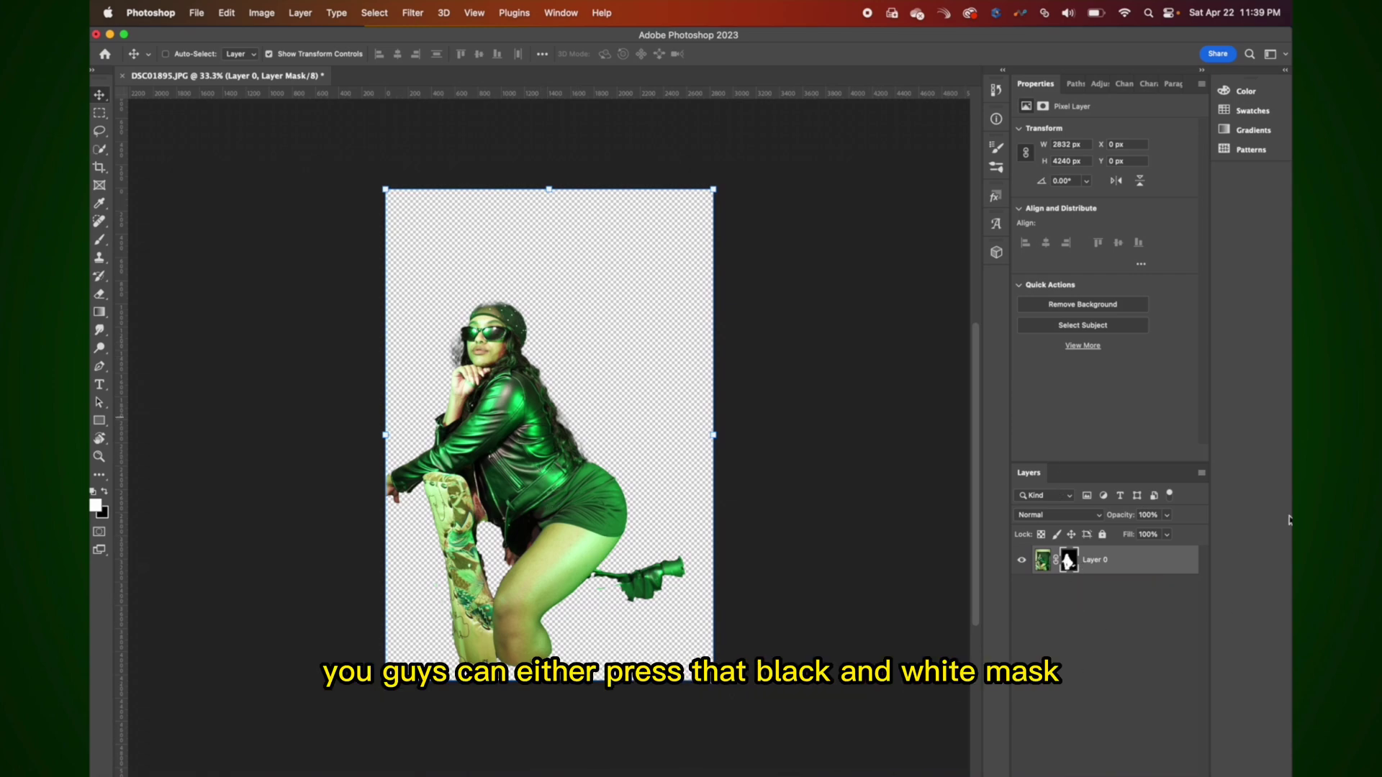
# Activate Layer 0's layer mask for editing with the Eraser tool.
pyautogui.click(1068, 561)
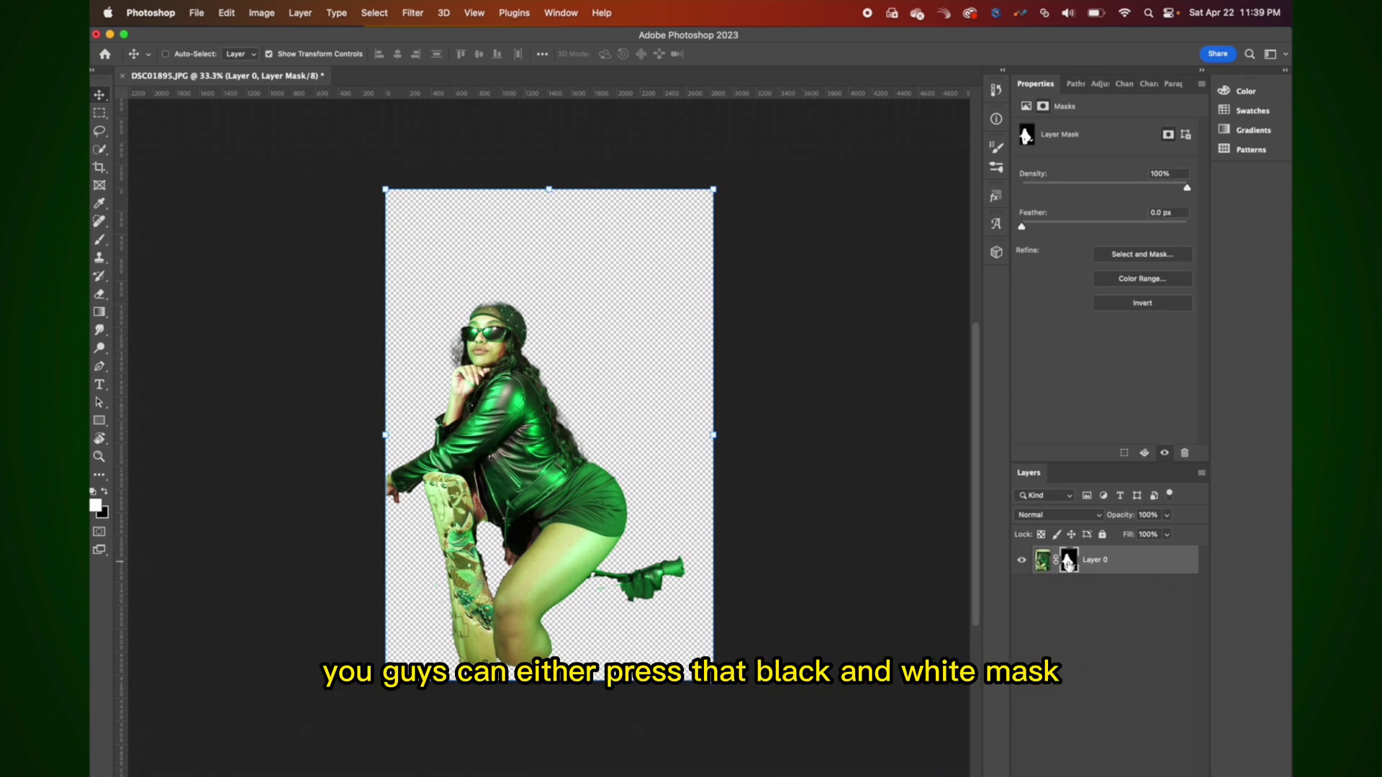
pyautogui.click(99, 293)
pyautogui.moveTo(444, 555)
pyautogui.mouseDown()
pyautogui.moveTo(468, 547)
pyautogui.moveTo(465, 605)
pyautogui.moveTo(432, 587)
pyautogui.moveTo(436, 611)
pyautogui.mouseUp()
pyautogui.press('super+z')
pyautogui.press('super+z')
pyautogui.press('super+z')
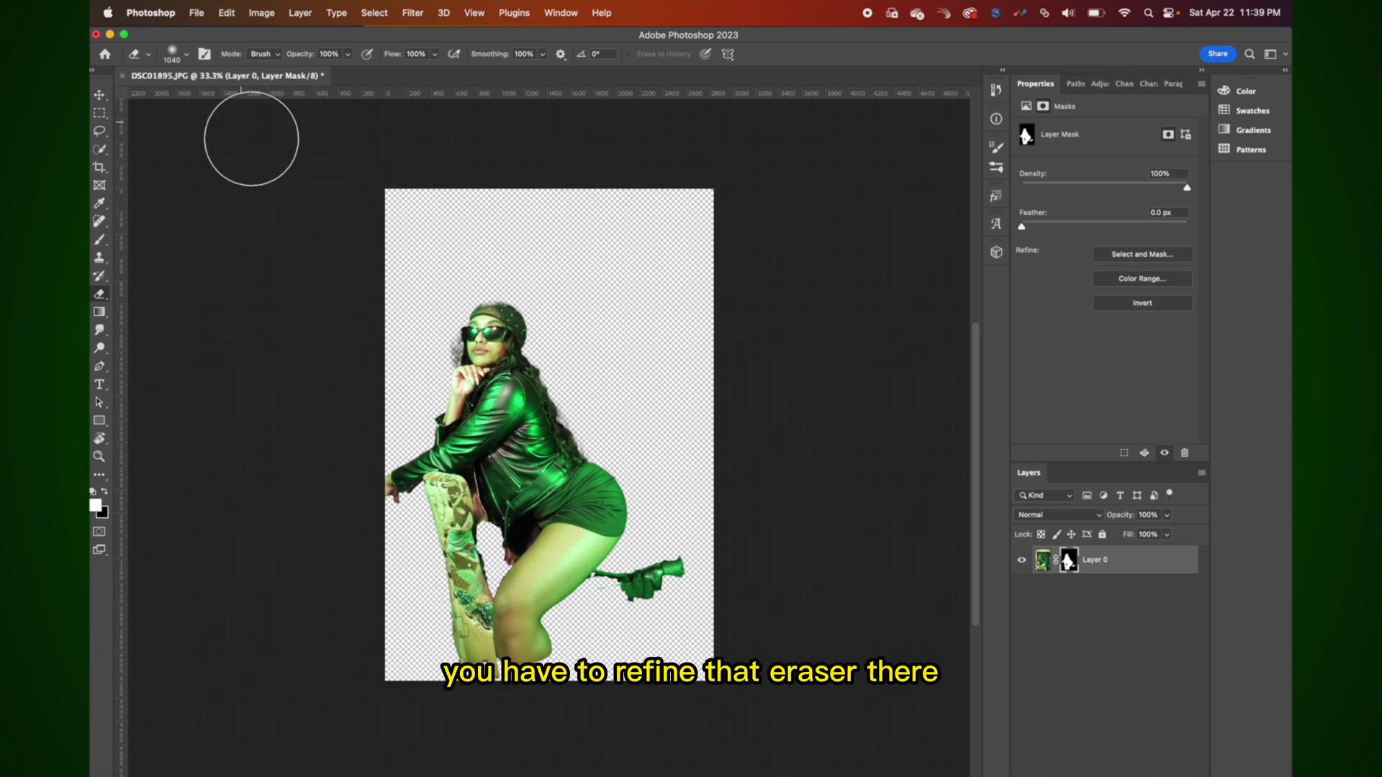
# Set the eraser to a Hard Round brush with a size of about 99 px.
pyautogui.click(181, 57)
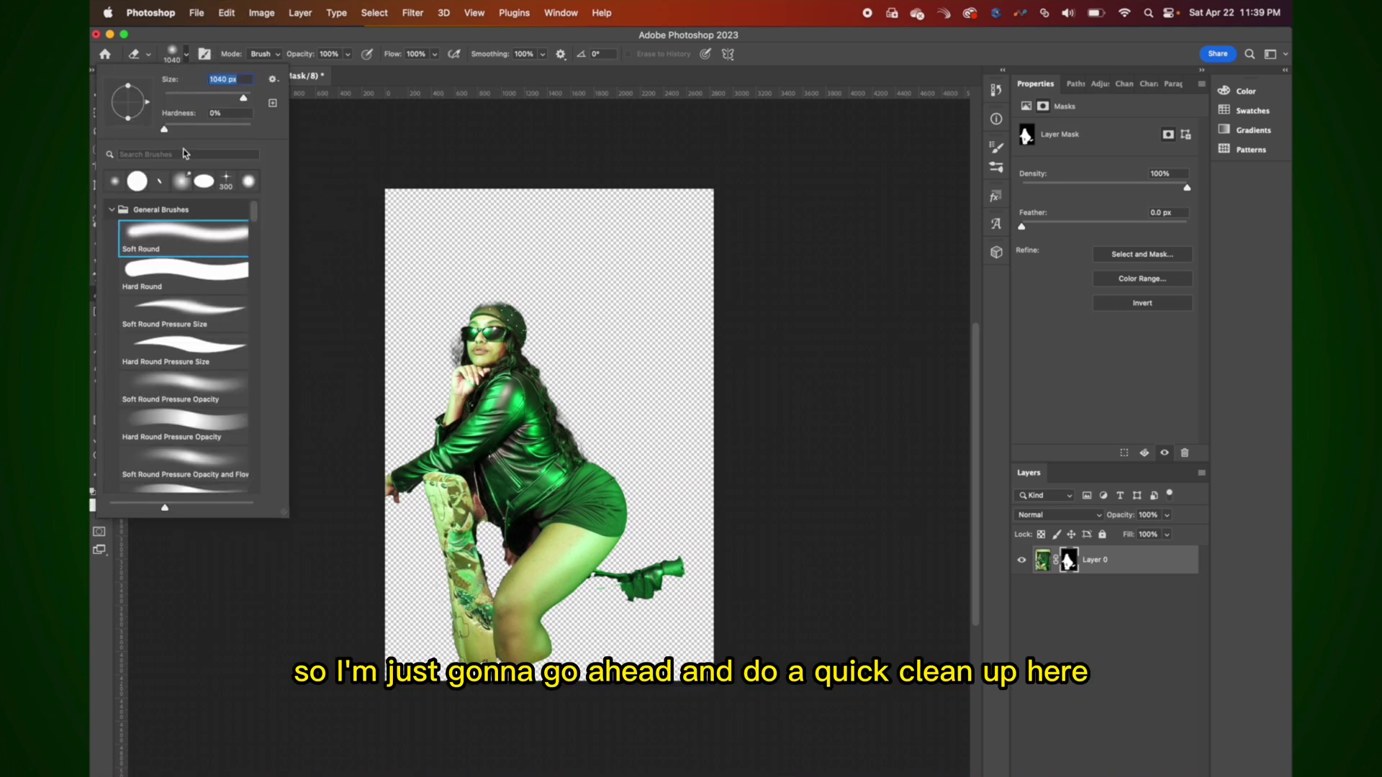
pyautogui.click(169, 271)
pyautogui.moveTo(243, 92); pyautogui.dragTo(208, 95)
pyautogui.click(186, 54)
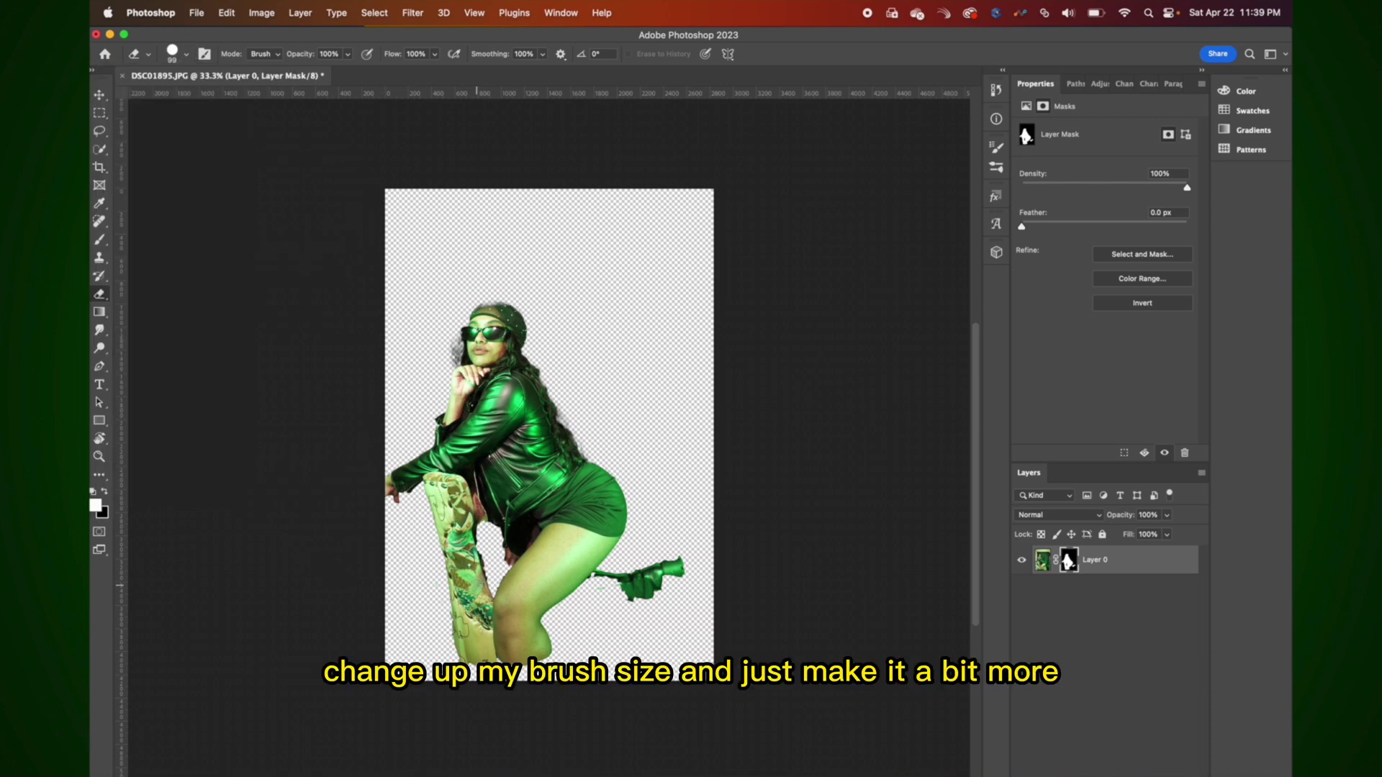
# Erase the leftover chair back beneath the woman's arm from the mask, enlarging the eraser to 332 px.
pyautogui.moveTo(453, 531)
pyautogui.mouseDown()
pyautogui.moveTo(445, 586)
pyautogui.moveTo(444, 550)
pyautogui.moveTo(470, 689)
pyautogui.moveTo(446, 604)
pyautogui.moveTo(459, 614)
pyautogui.moveTo(468, 594)
pyautogui.moveTo(428, 479)
pyautogui.moveTo(468, 565)
pyautogui.mouseUp()
pyautogui.click(176, 61)
pyautogui.moveTo(207, 97); pyautogui.dragTo(215, 98)
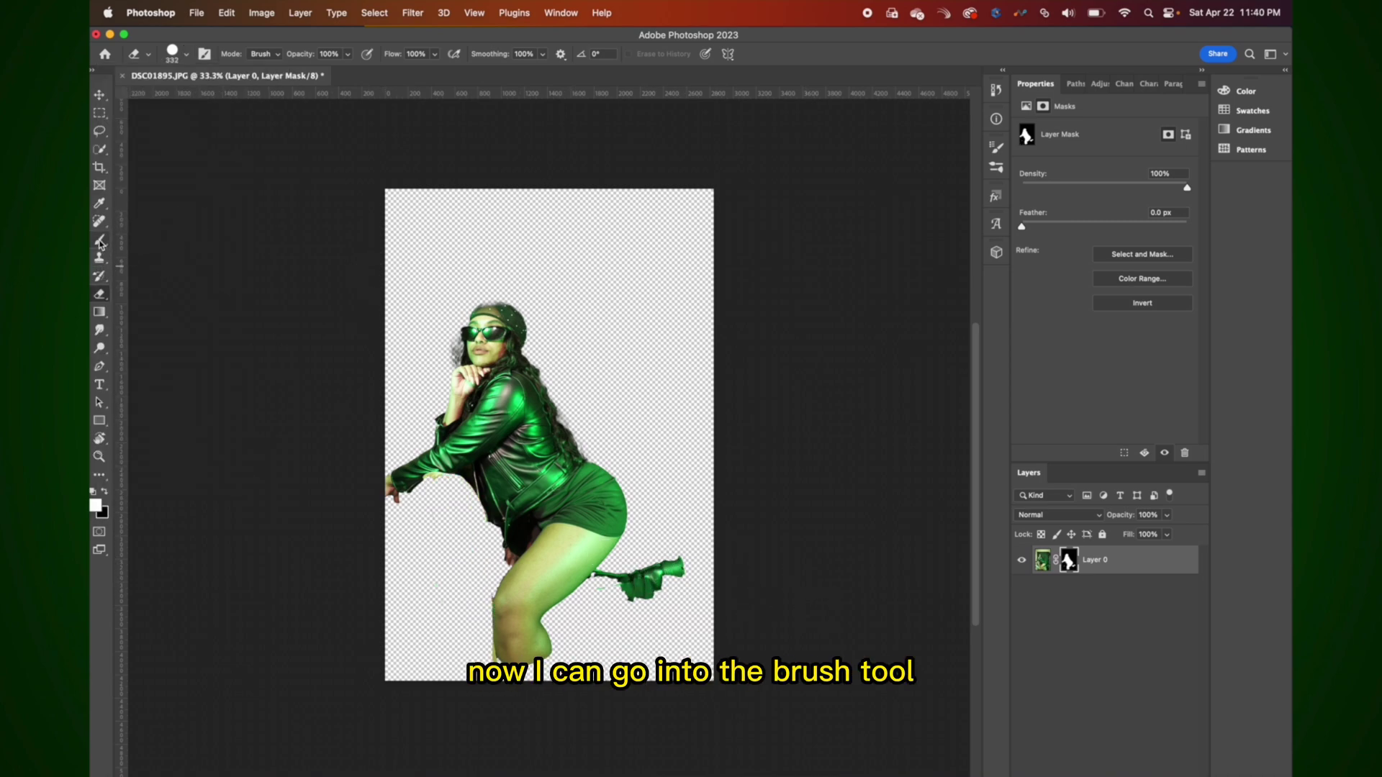
# Paint the missing lower leg and boot back in on the mask using a white 500 px Hard Round brush.
pyautogui.click(99, 240)
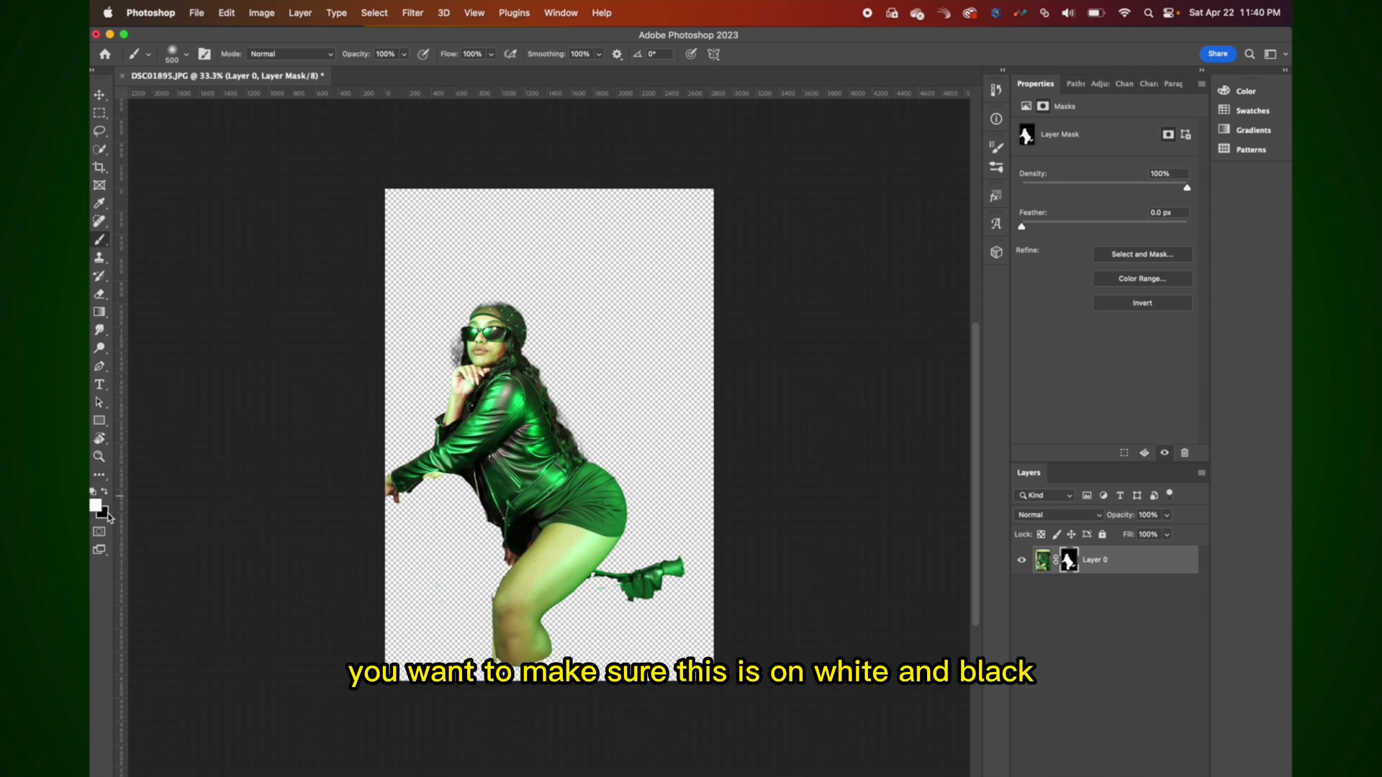
pyautogui.moveTo(604, 605); pyautogui.dragTo(586, 603)
pyautogui.click(185, 54)
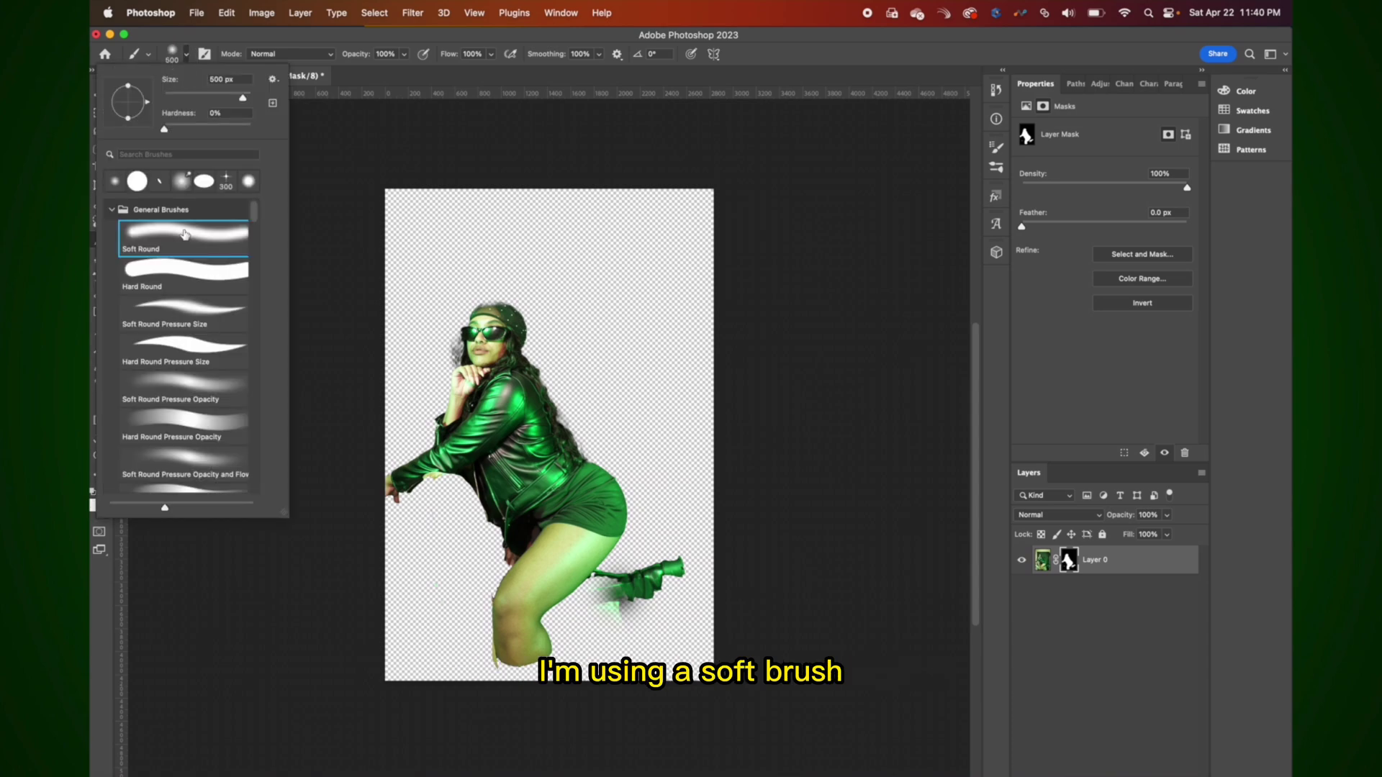
pyautogui.click(186, 54)
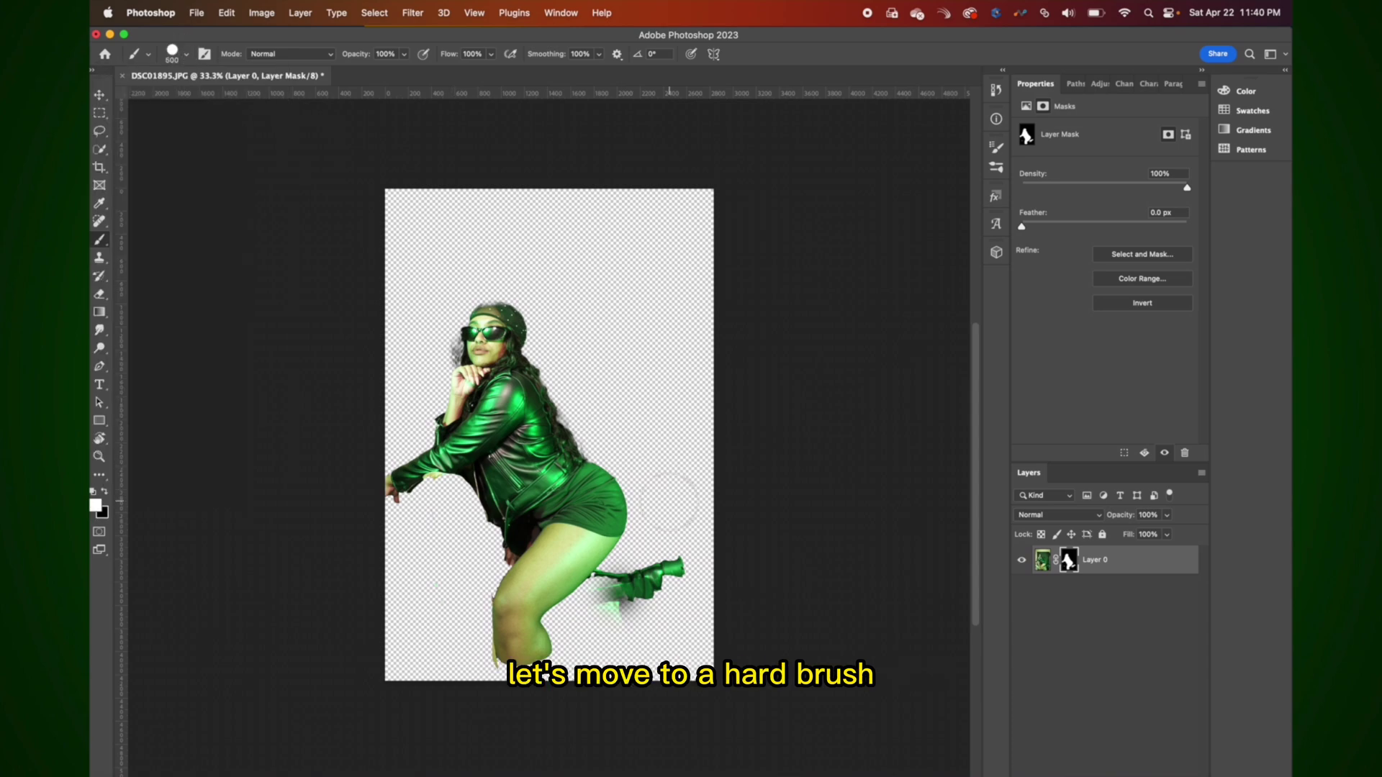
pyautogui.moveTo(676, 574); pyautogui.dragTo(545, 605)
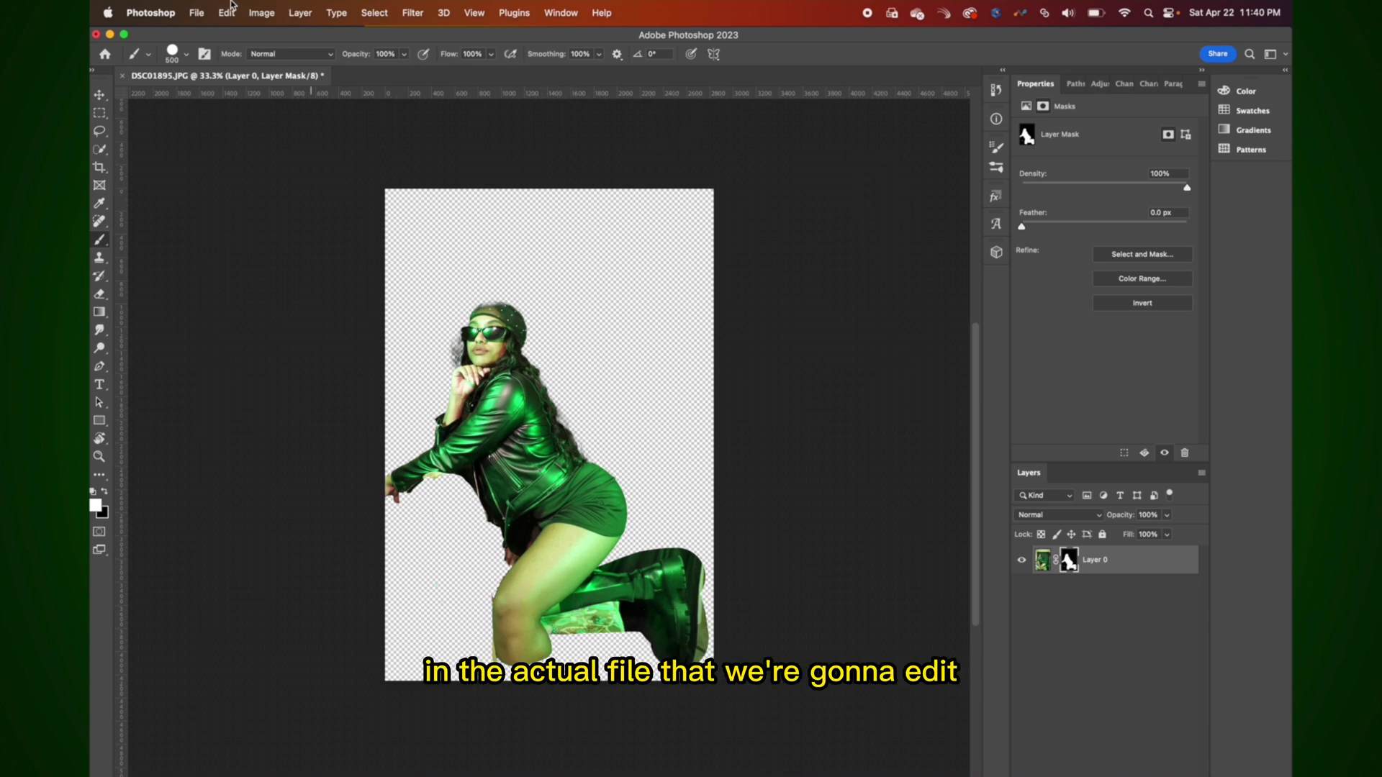
# Create a new 1080 x 1350 px document at 300 ppi with a white background.
pyautogui.click(197, 12)
pyautogui.click(201, 36)
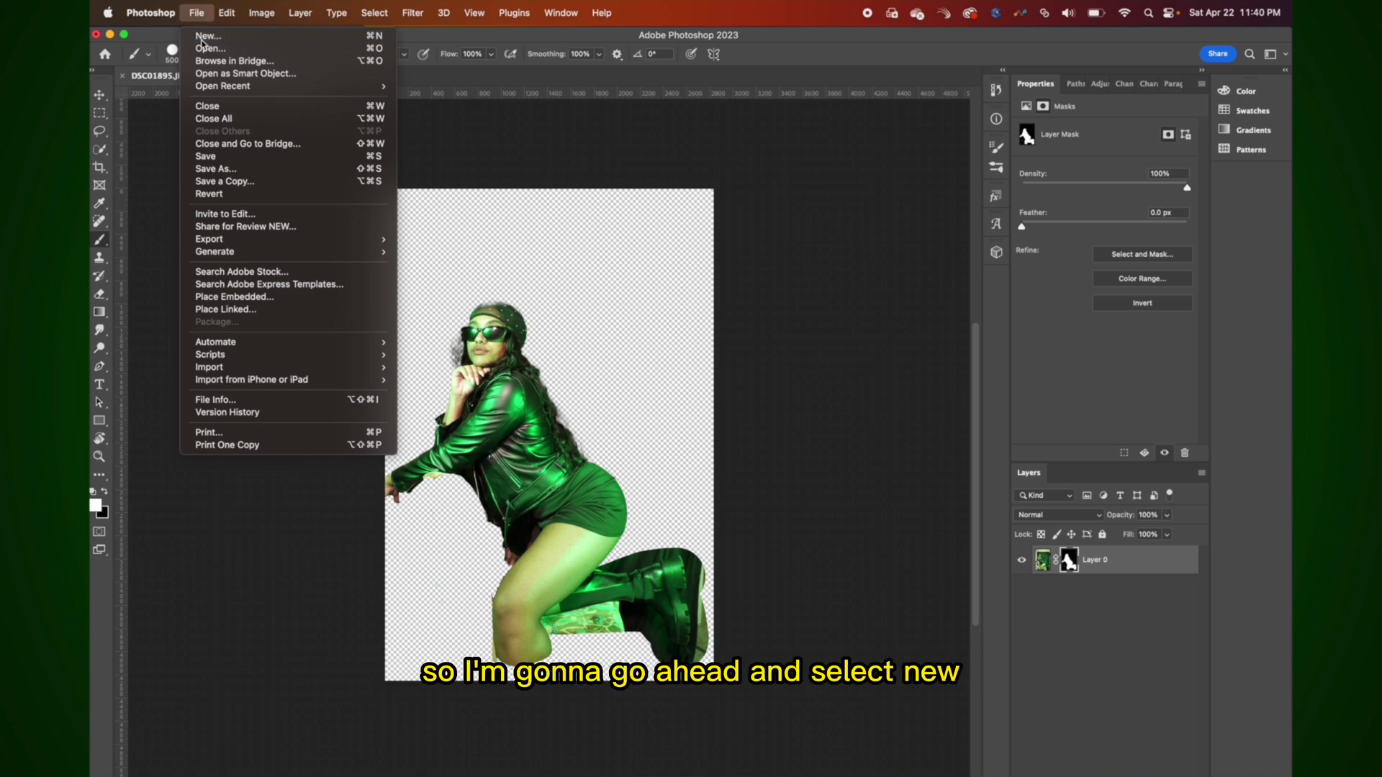
pyautogui.moveTo(709, 287); pyautogui.dragTo(460, 169)
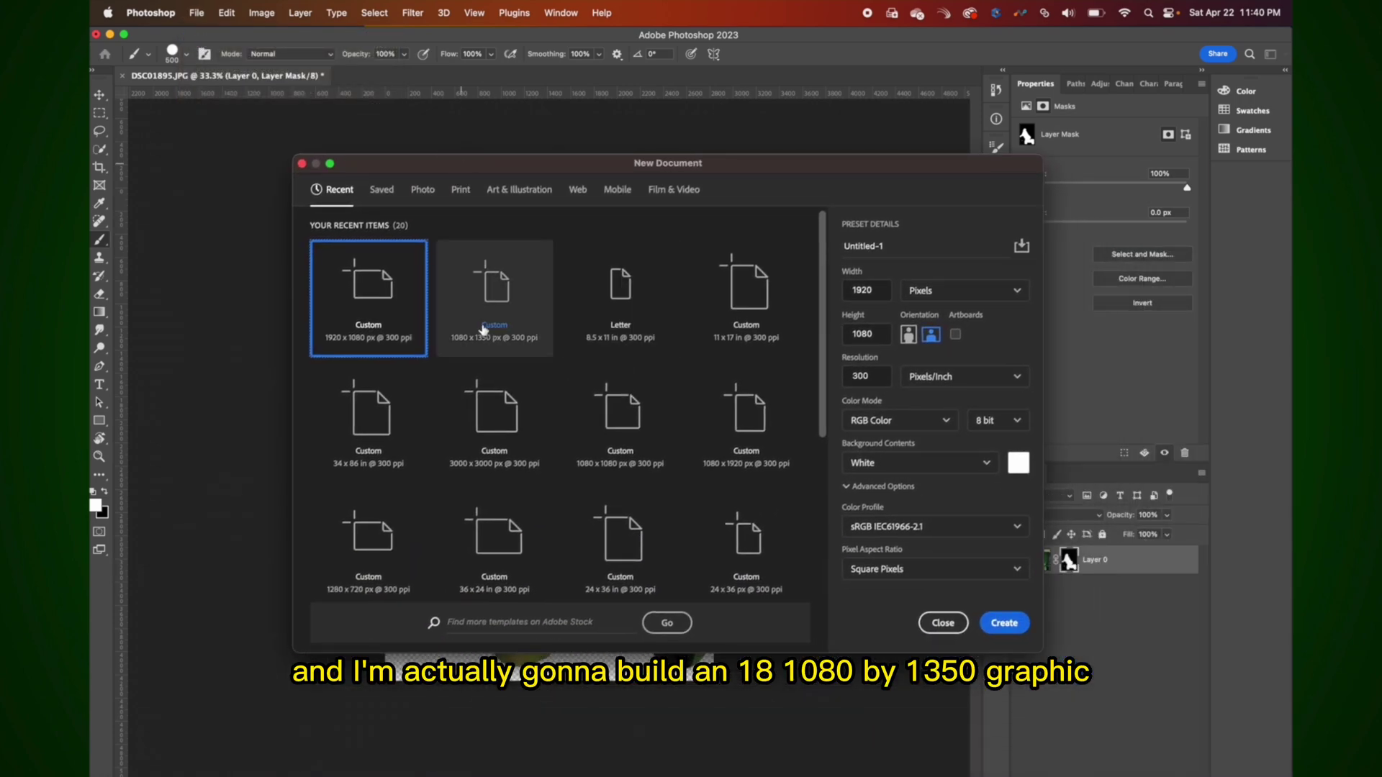
pyautogui.click(538, 334)
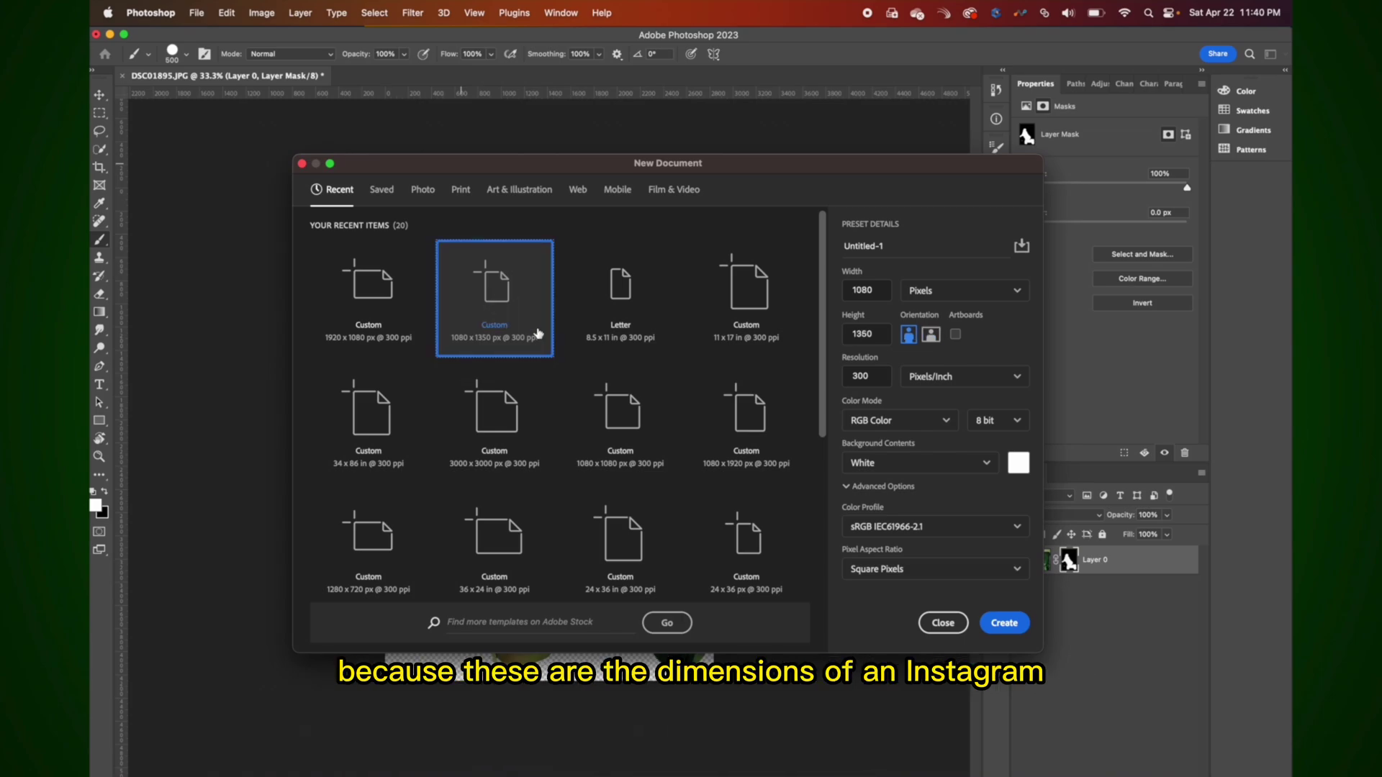
pyautogui.click(1013, 623)
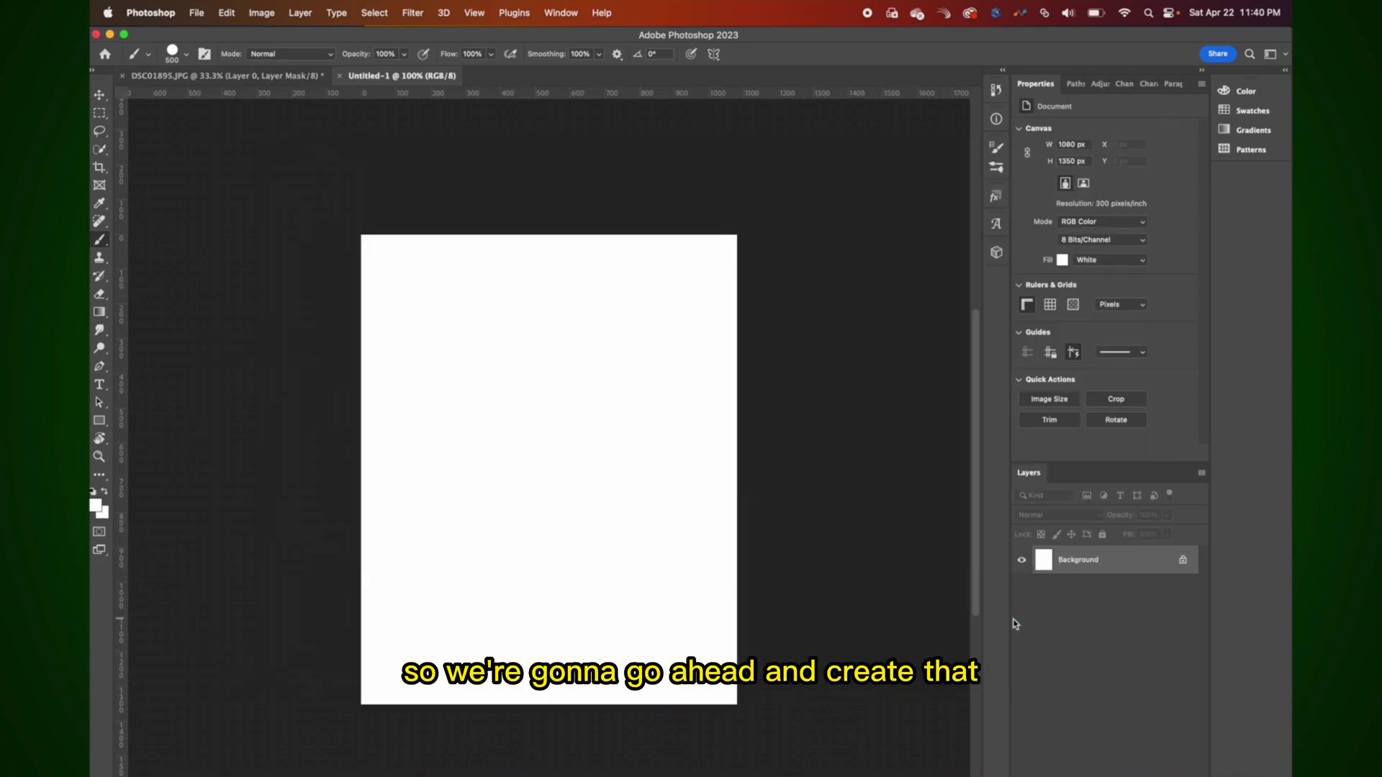
# Add a Gradient fill layer above the white background and choose the black-to-green preset for it.
pyautogui.scroll(-4, 738, 478)
pyautogui.scroll(2, 737, 478)
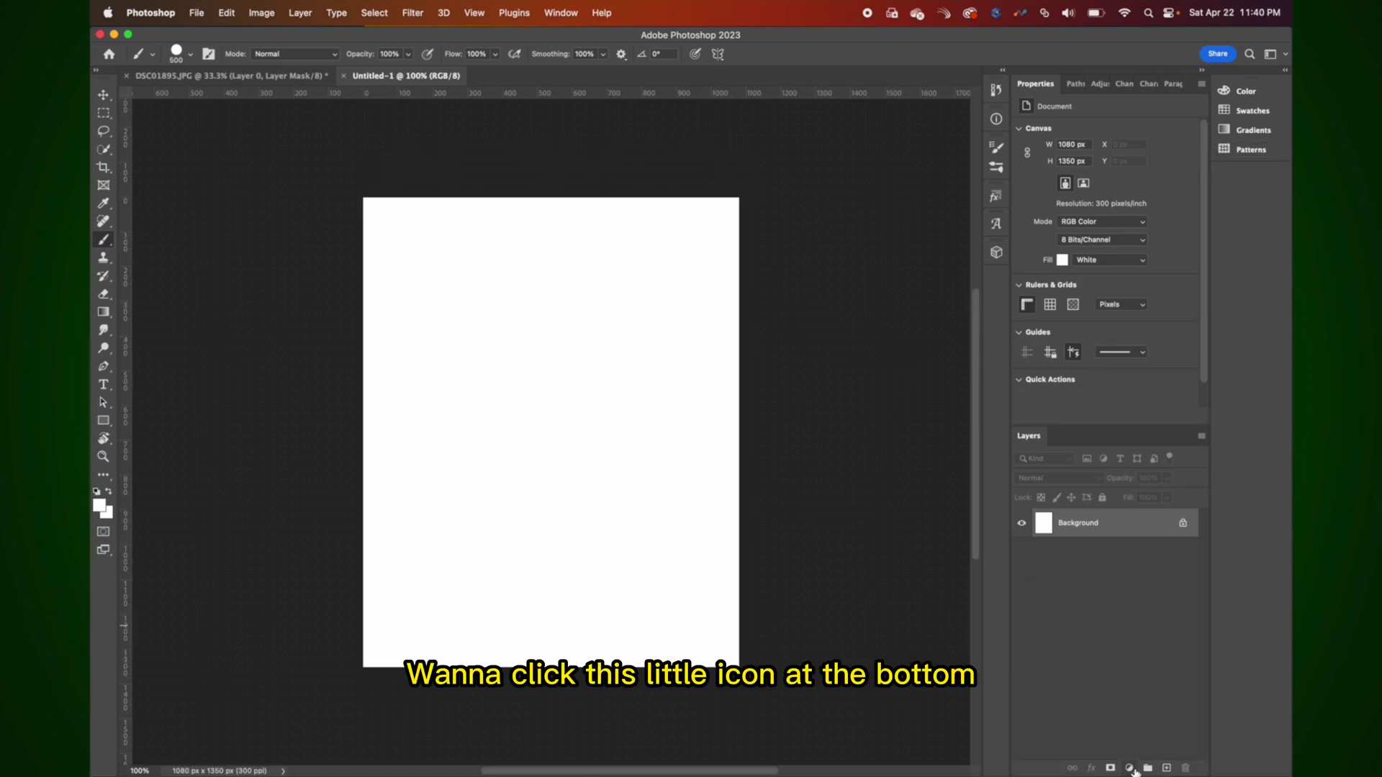
pyautogui.click(1130, 768)
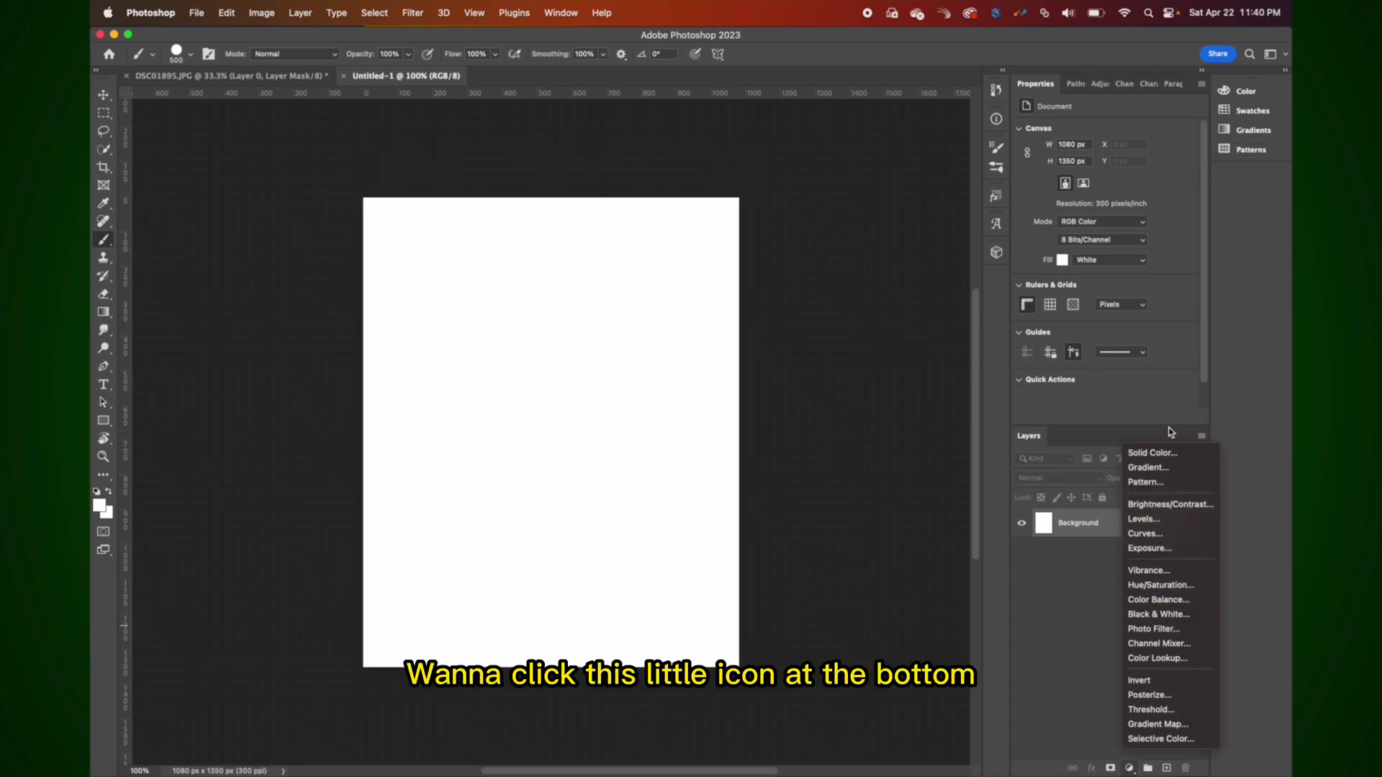
pyautogui.click(1167, 467)
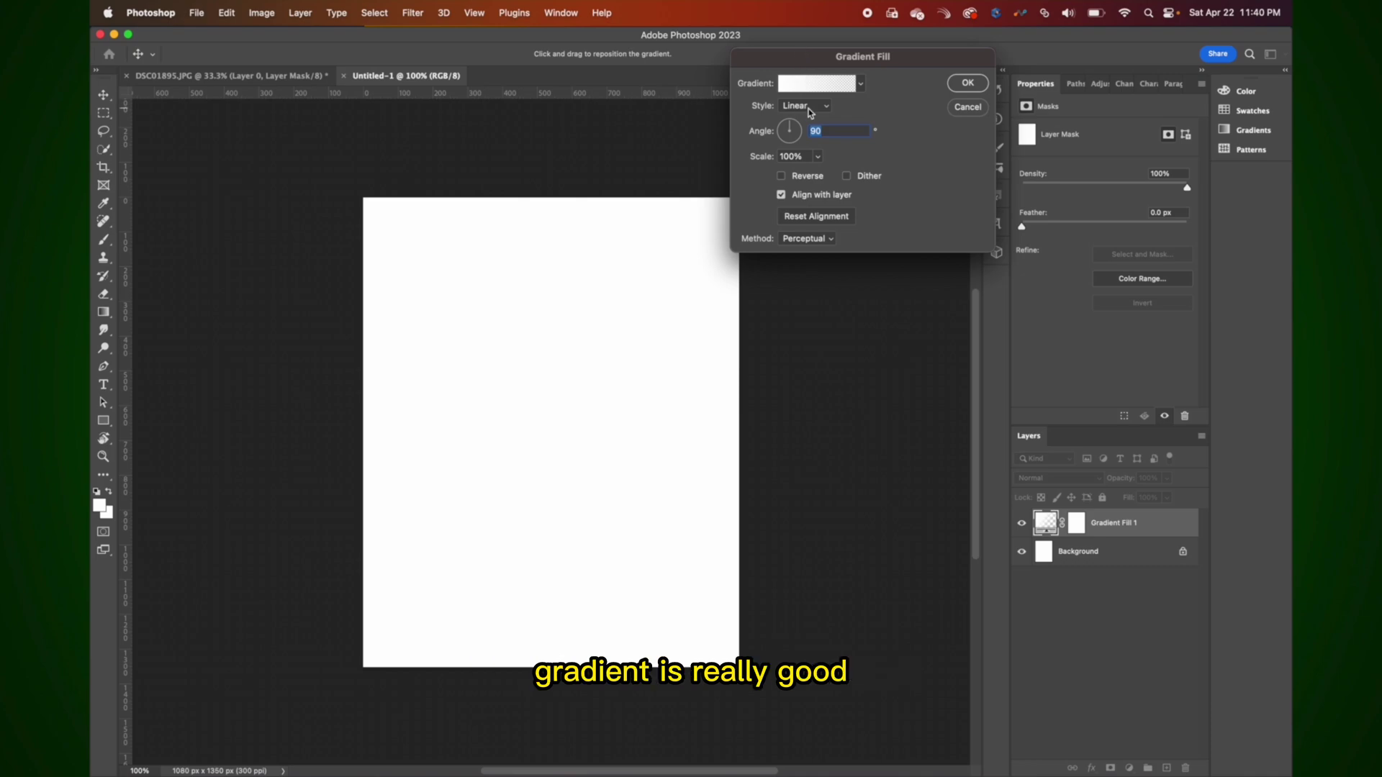
pyautogui.click(813, 85)
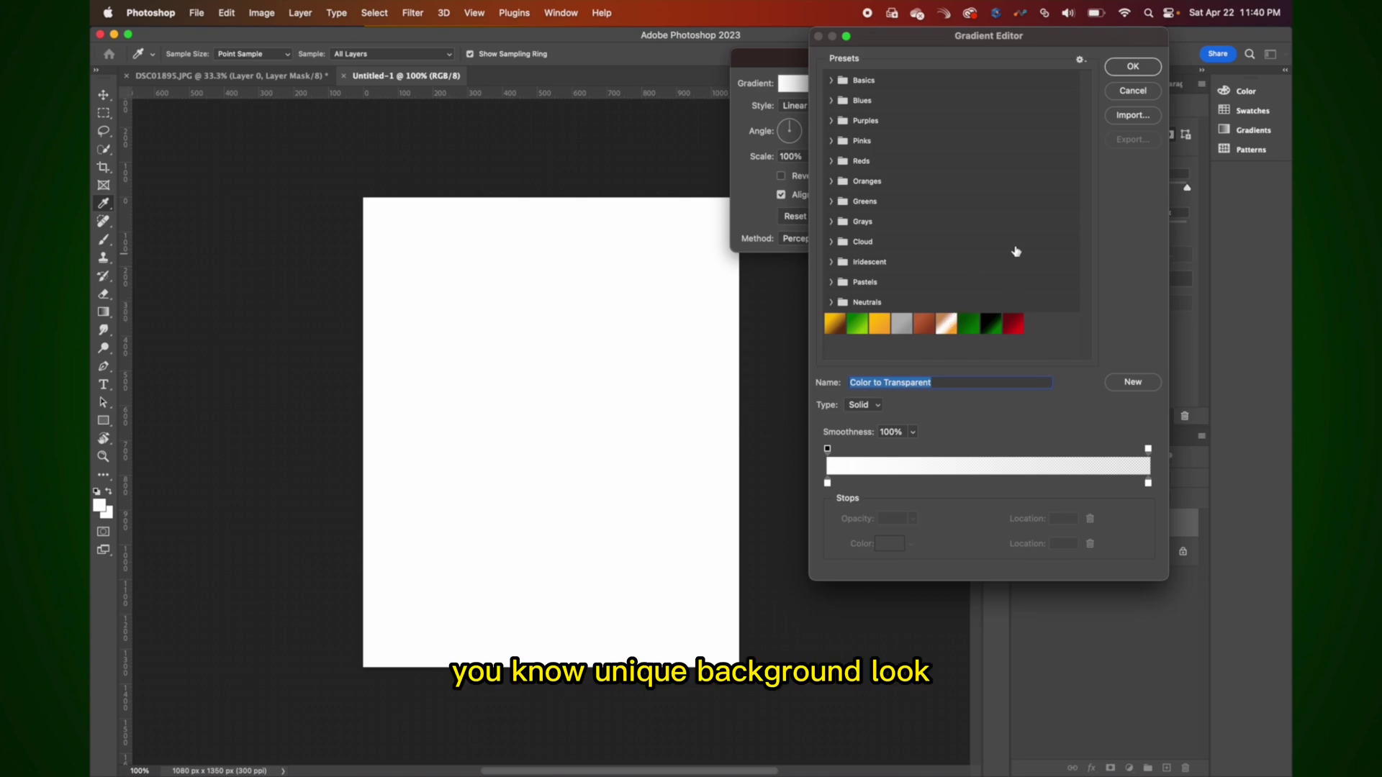
pyautogui.click(990, 325)
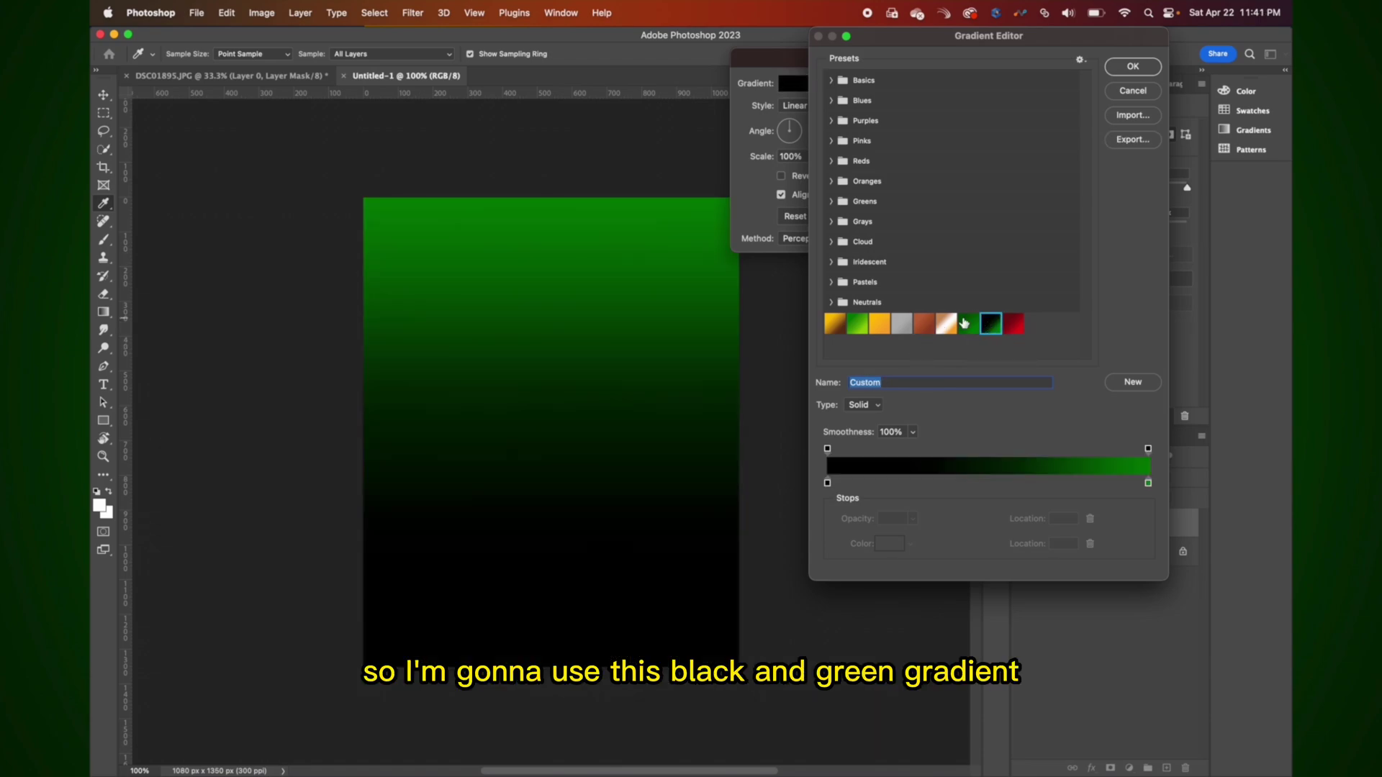
# Keep the gradient's starting colour stop at black (000000) and accept the black-to-green gradient.
pyautogui.click(828, 483)
pyautogui.click(889, 543)
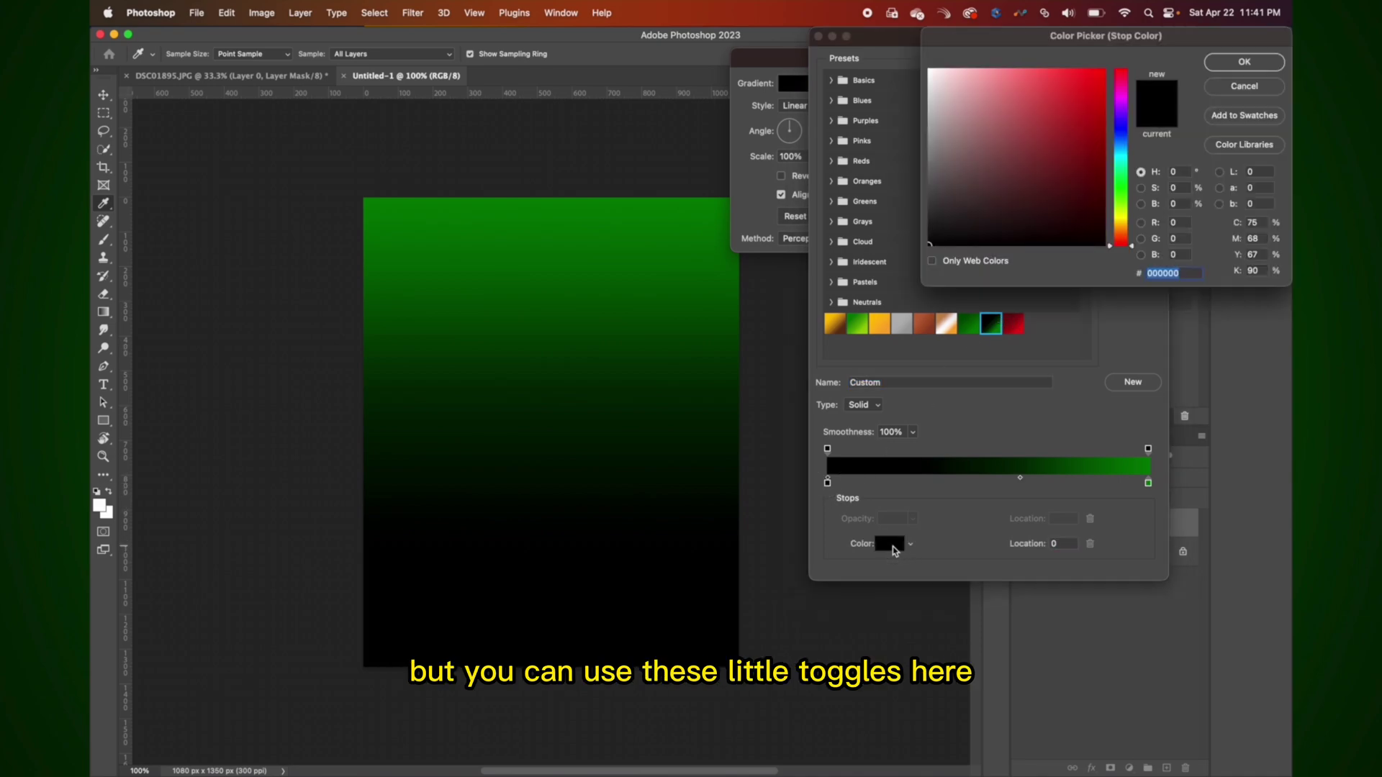
pyautogui.moveTo(1035, 213); pyautogui.dragTo(914, 283)
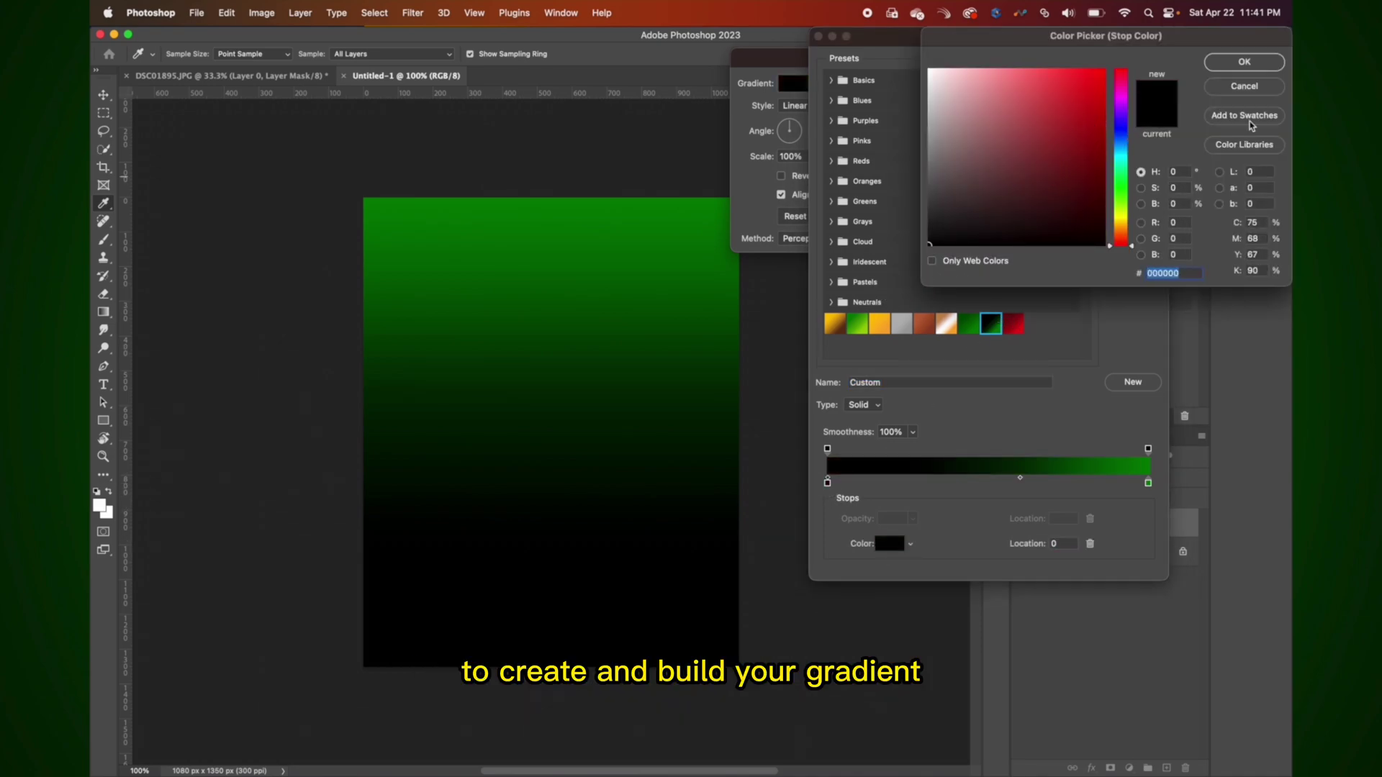
pyautogui.click(1242, 64)
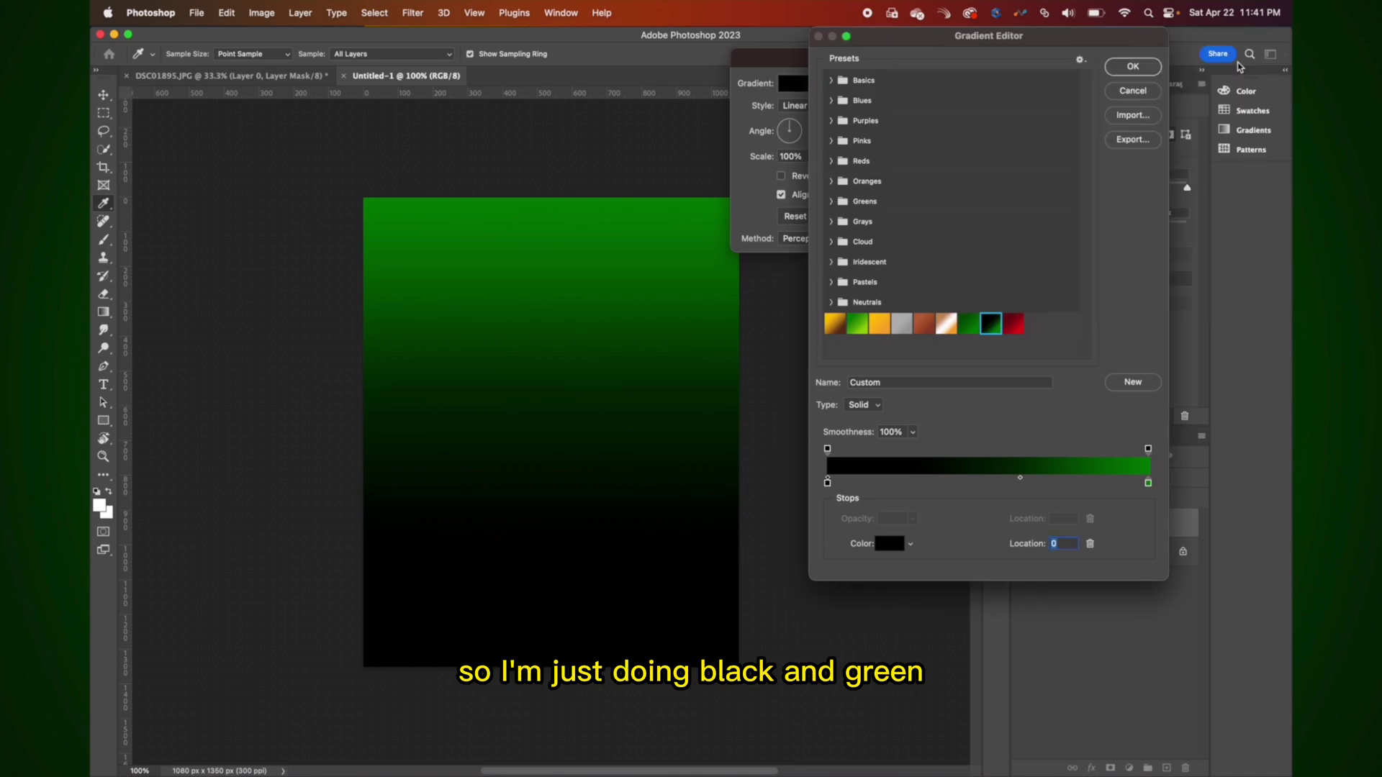
pyautogui.click(1133, 67)
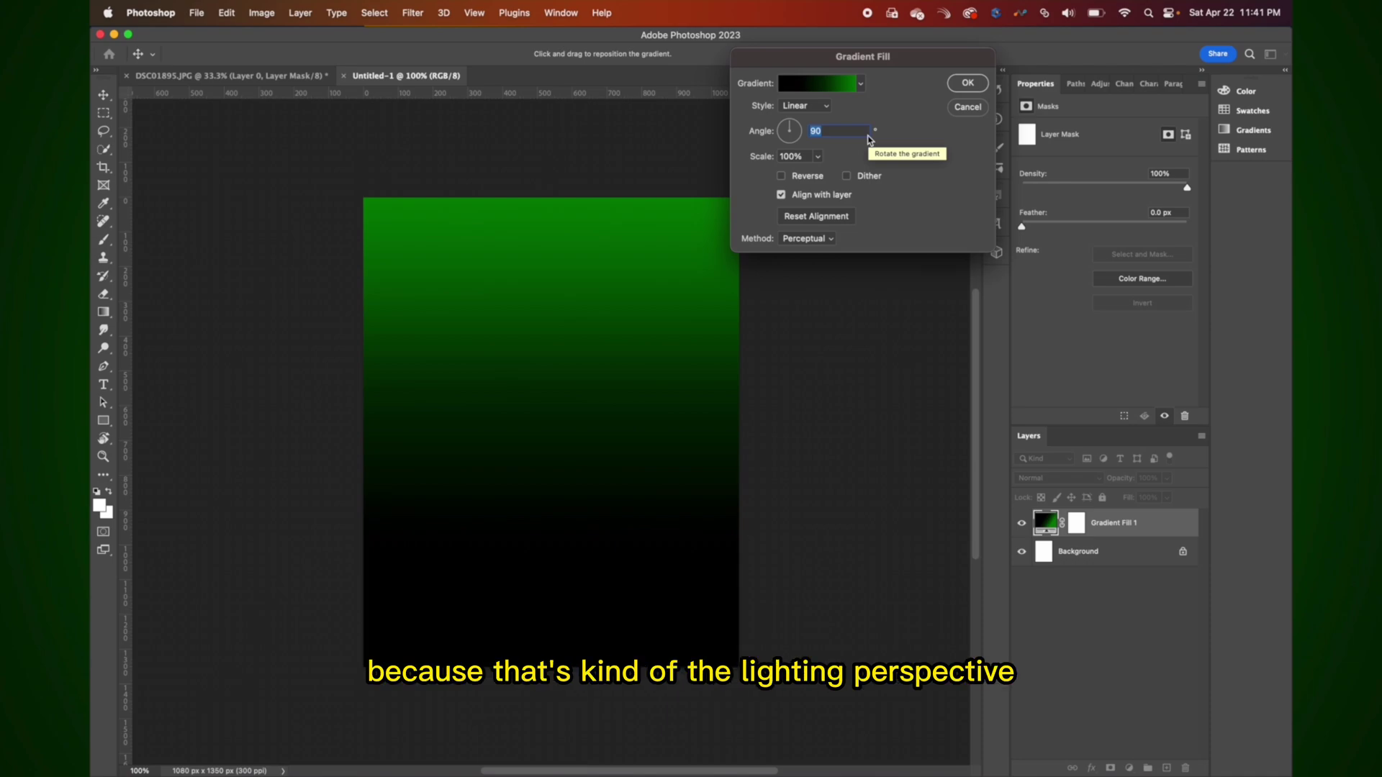
# Set the gradient fill to Radial style, reverse it so green is in the centre, and scale it to 155%.
pyautogui.click(818, 107)
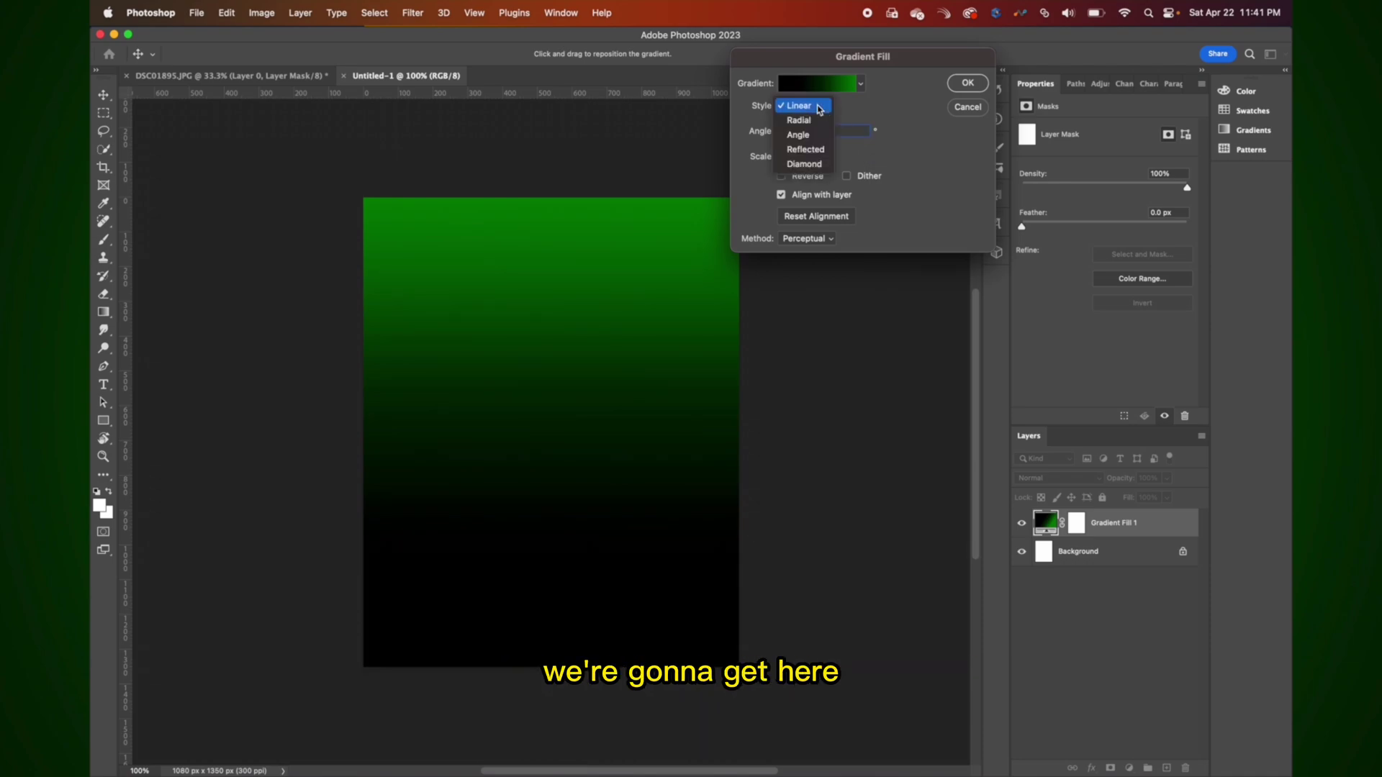
pyautogui.click(816, 121)
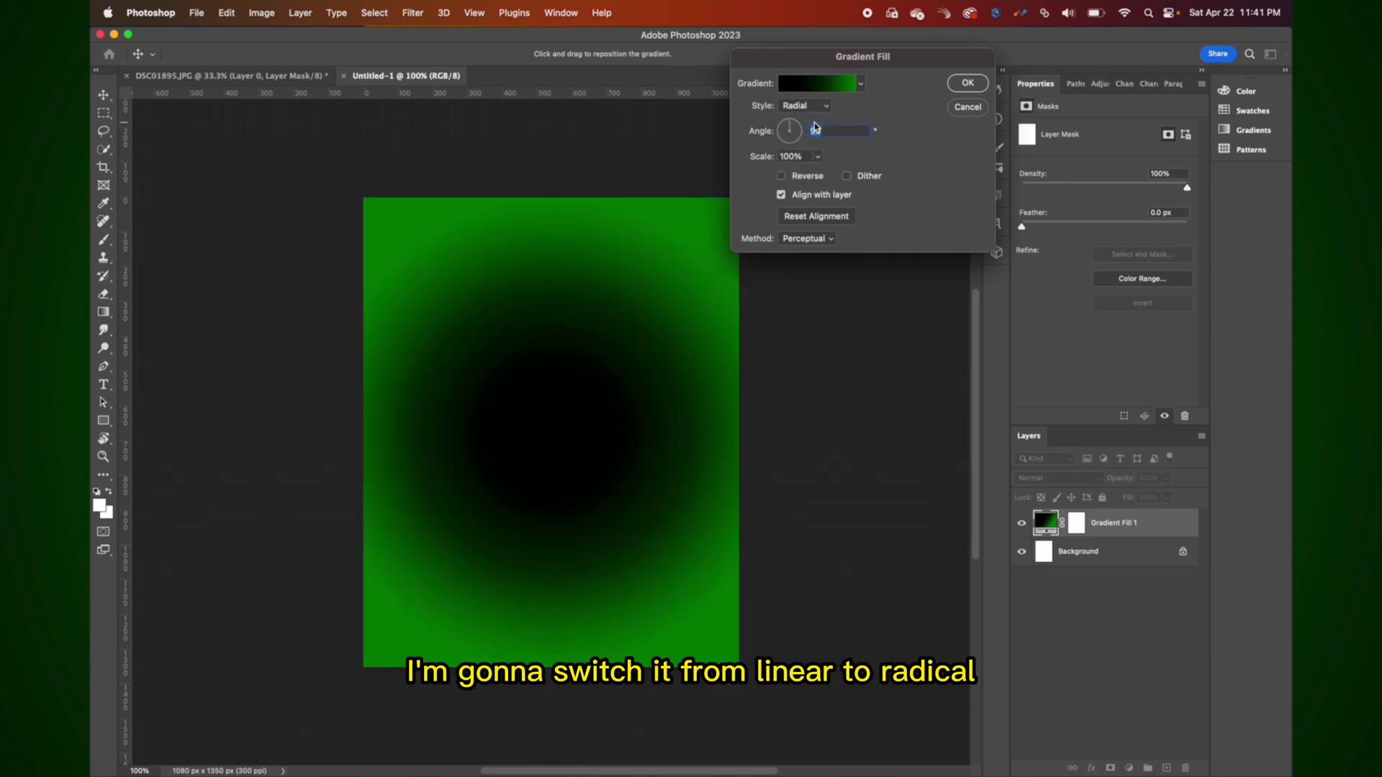
pyautogui.click(781, 175)
pyautogui.moveTo(761, 157); pyautogui.dragTo(768, 159)
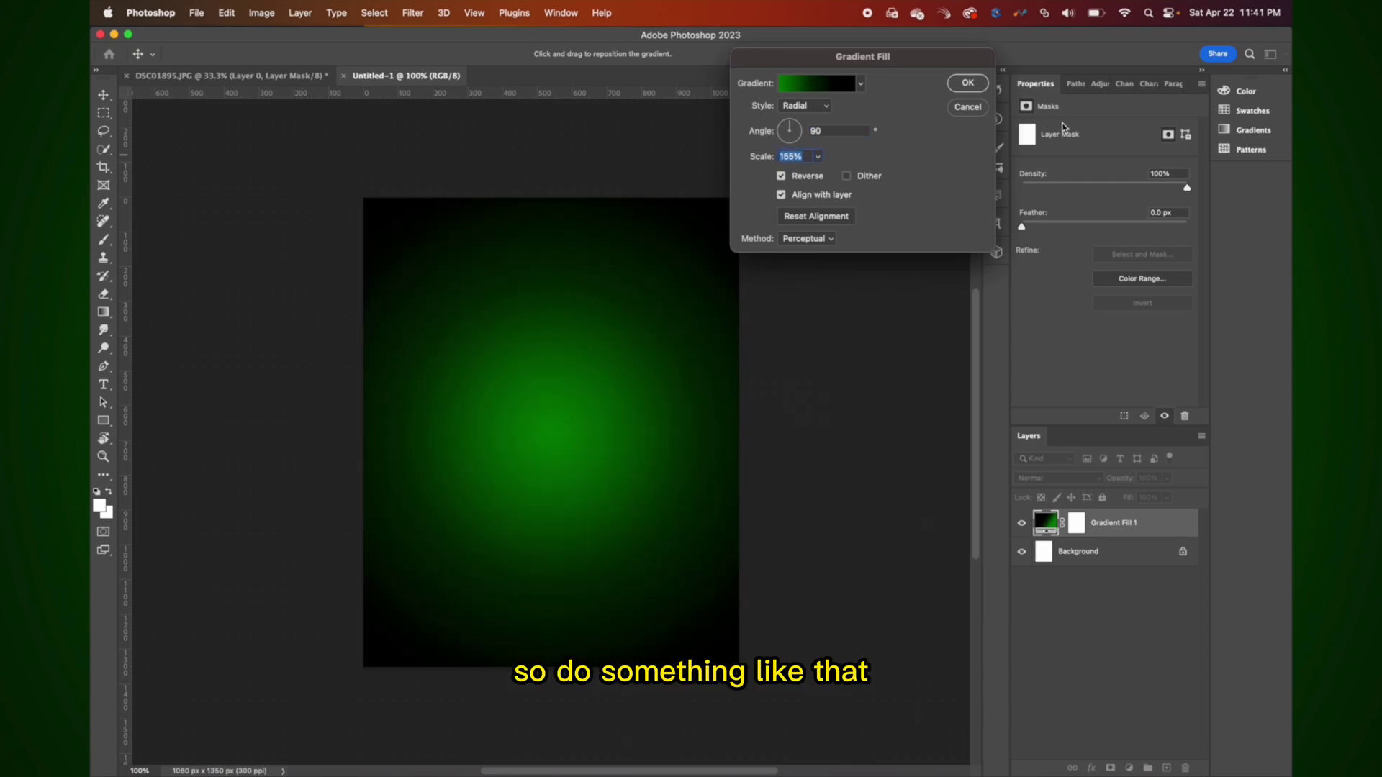
pyautogui.click(967, 83)
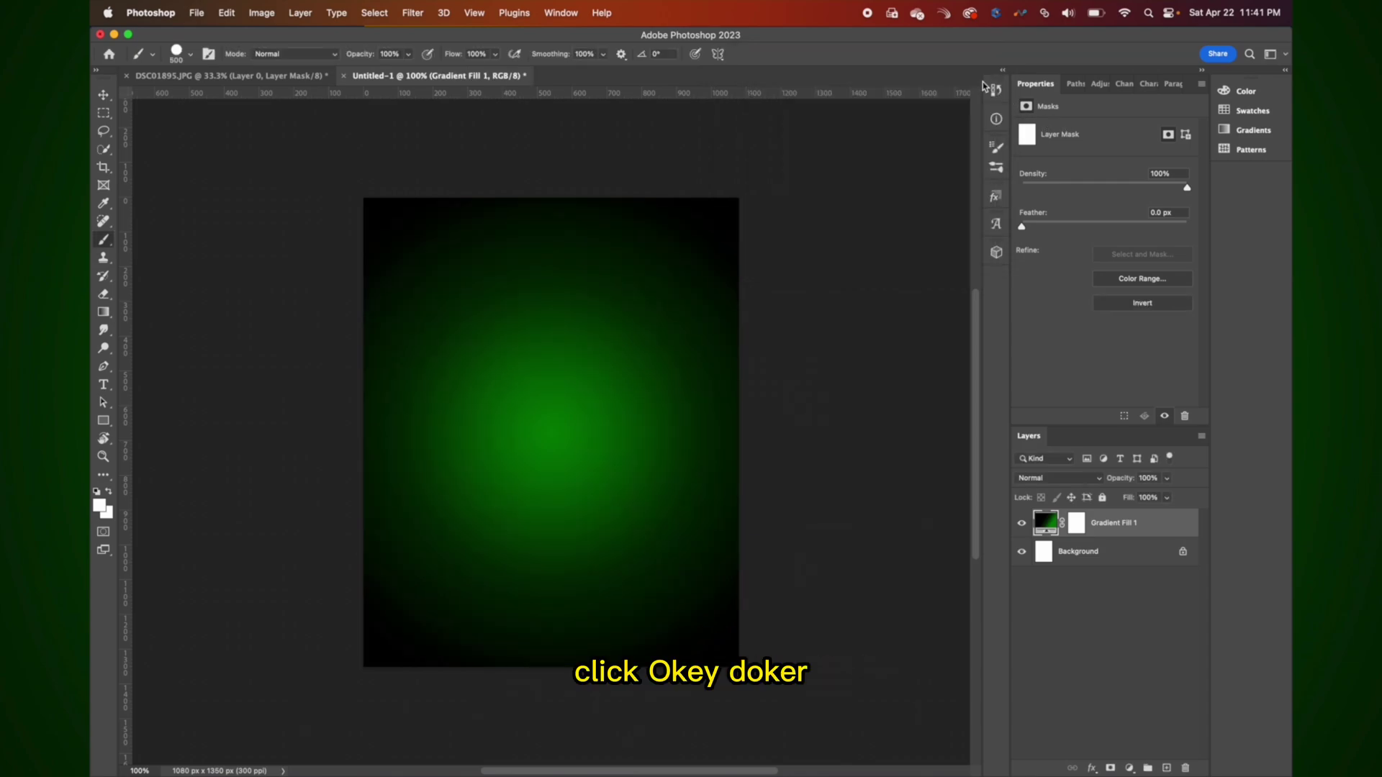
# Copy the masked cutout layer from DSC01895.JPG and paste it into the Untitled-1 gradient document.
pyautogui.click(261, 77)
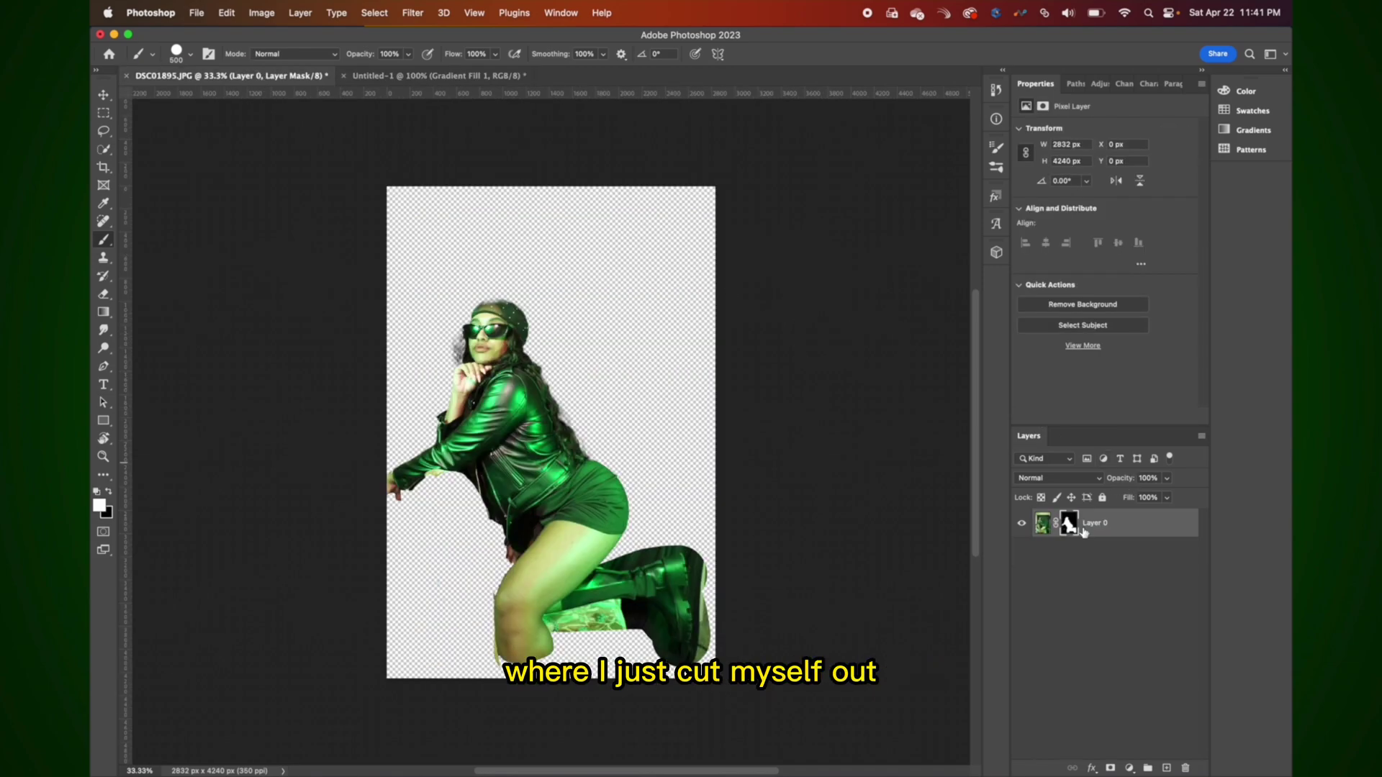
pyautogui.click(1097, 529)
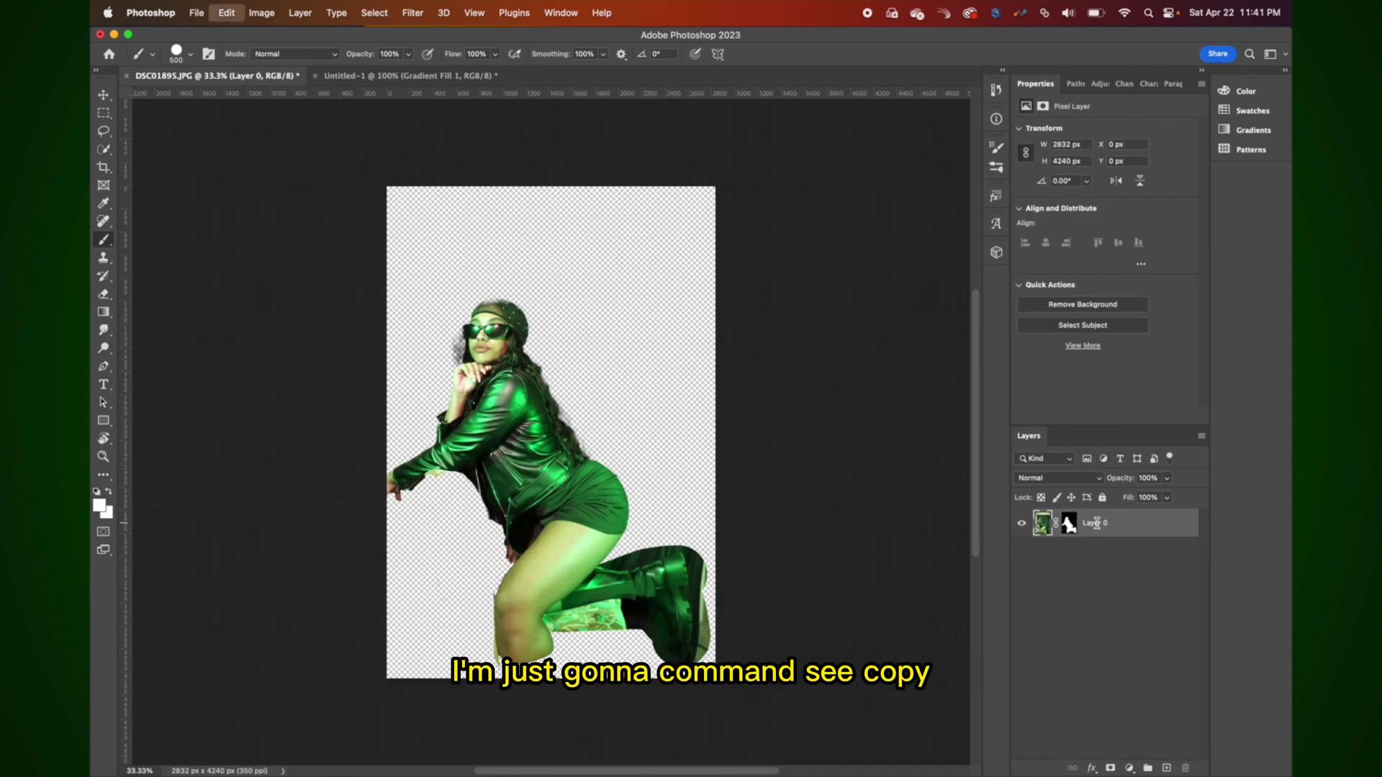
pyautogui.click(374, 76)
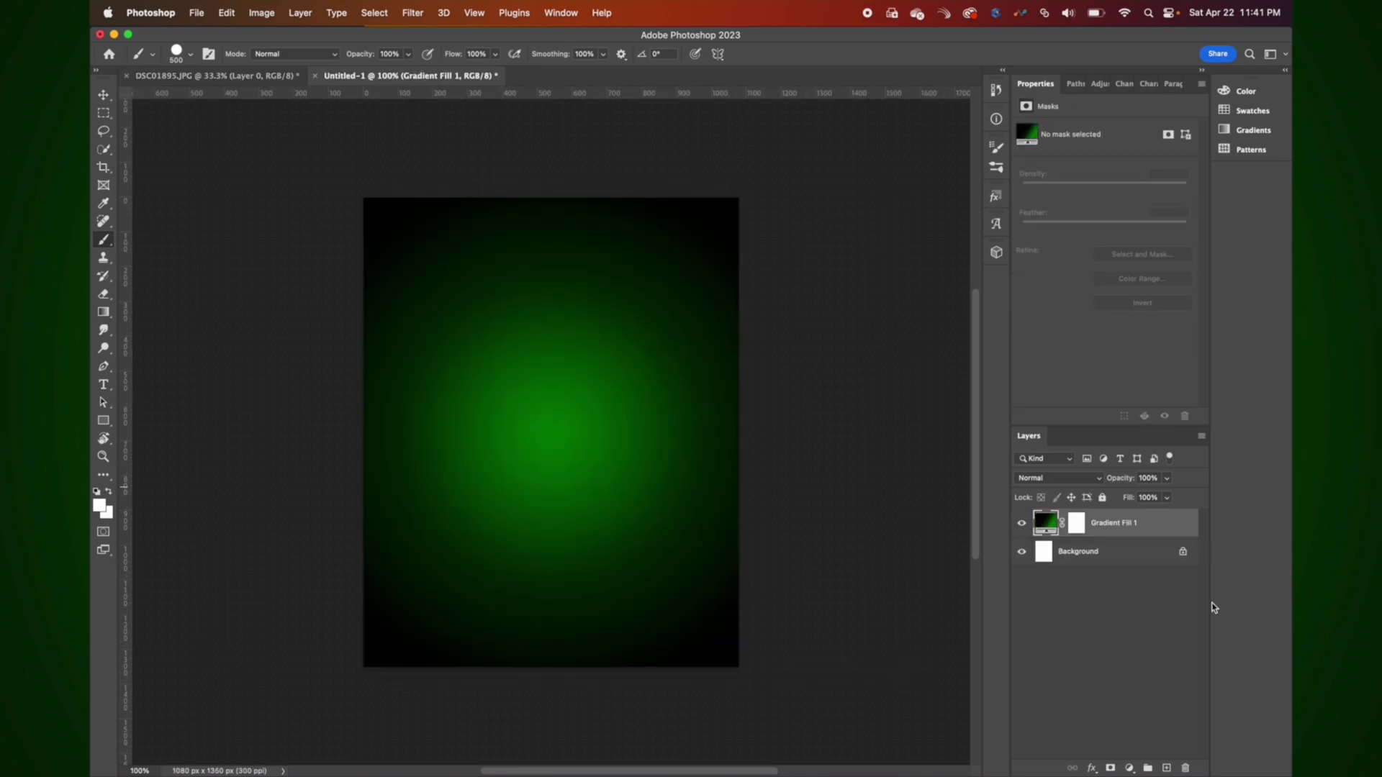
pyautogui.press('super+v')
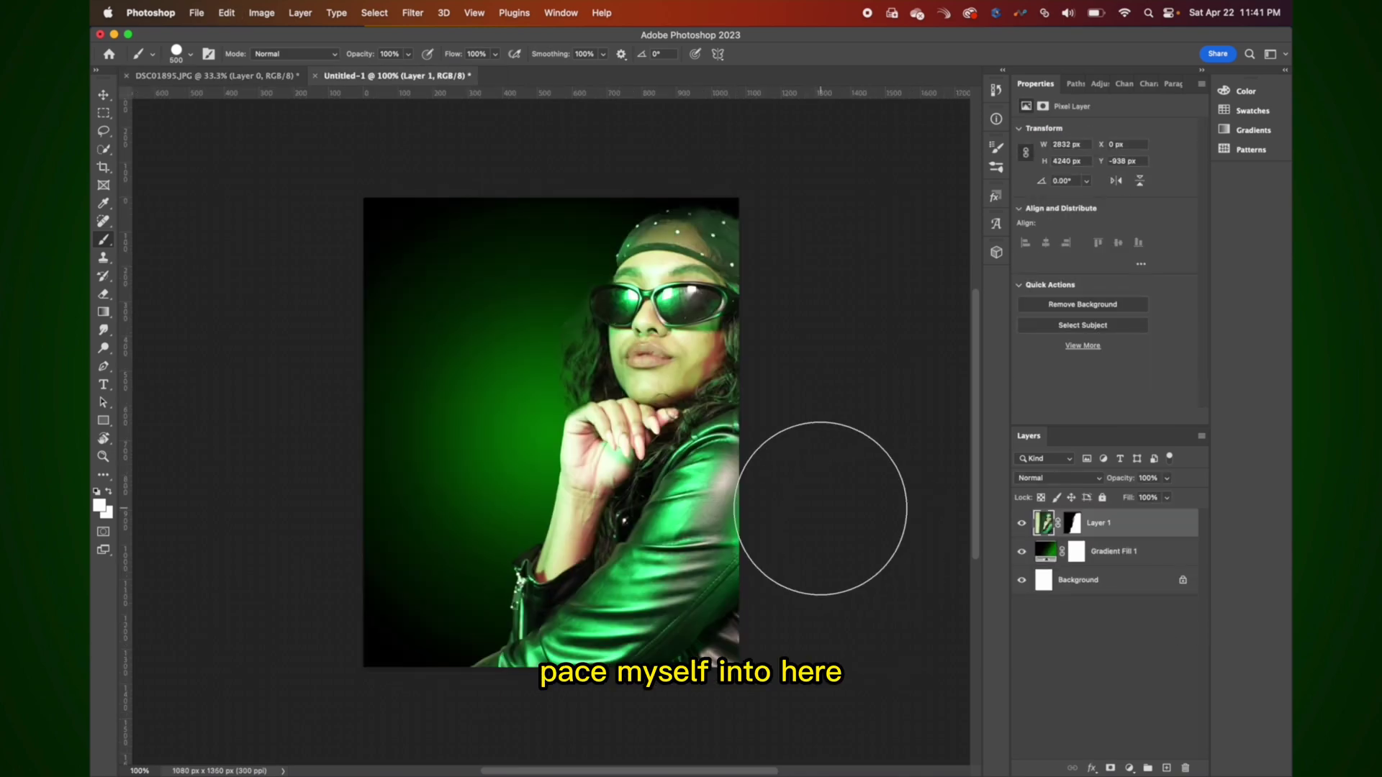
# Scale the woman's cutout layer down to about 914 x 1370 px and position her in the lower middle of the canvas.
pyautogui.hscroll(3, 103, 95)
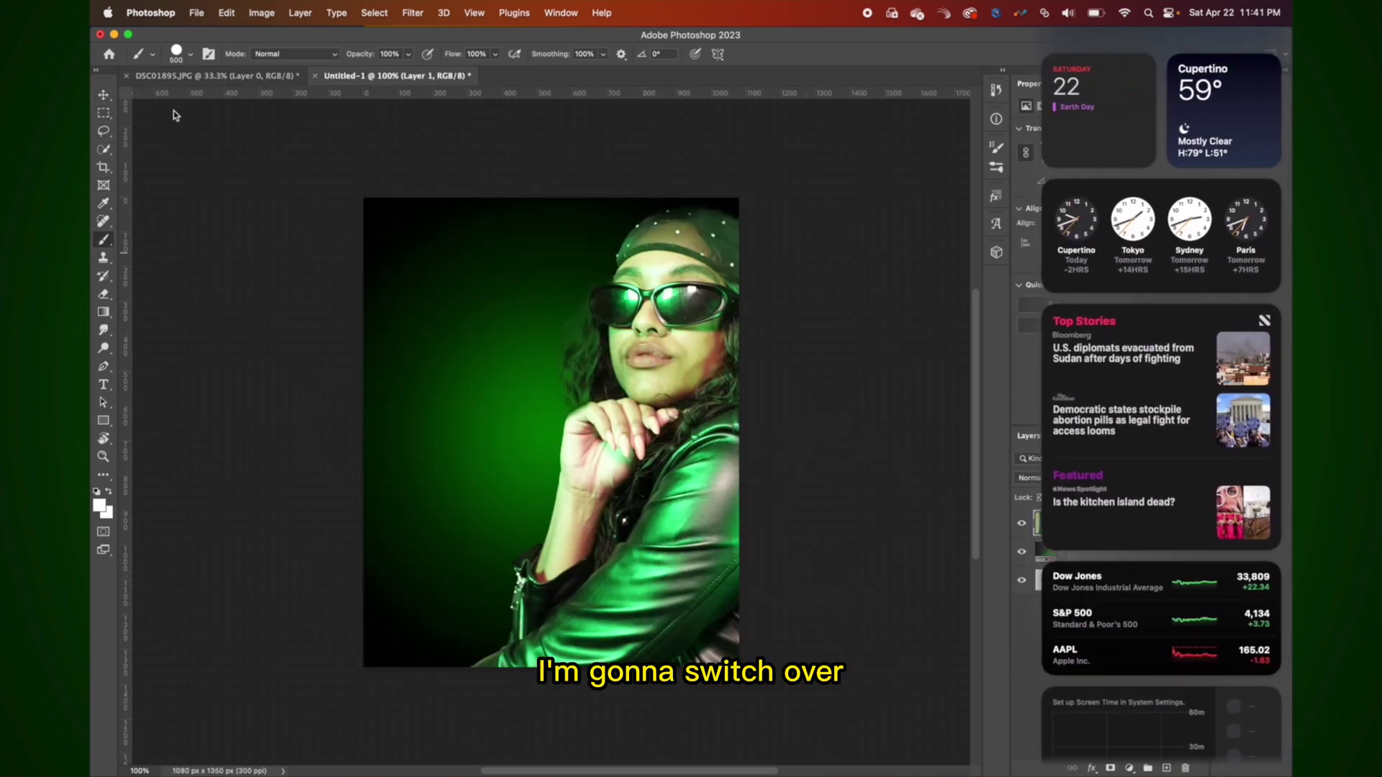
pyautogui.click(499, 243)
pyautogui.click(103, 94)
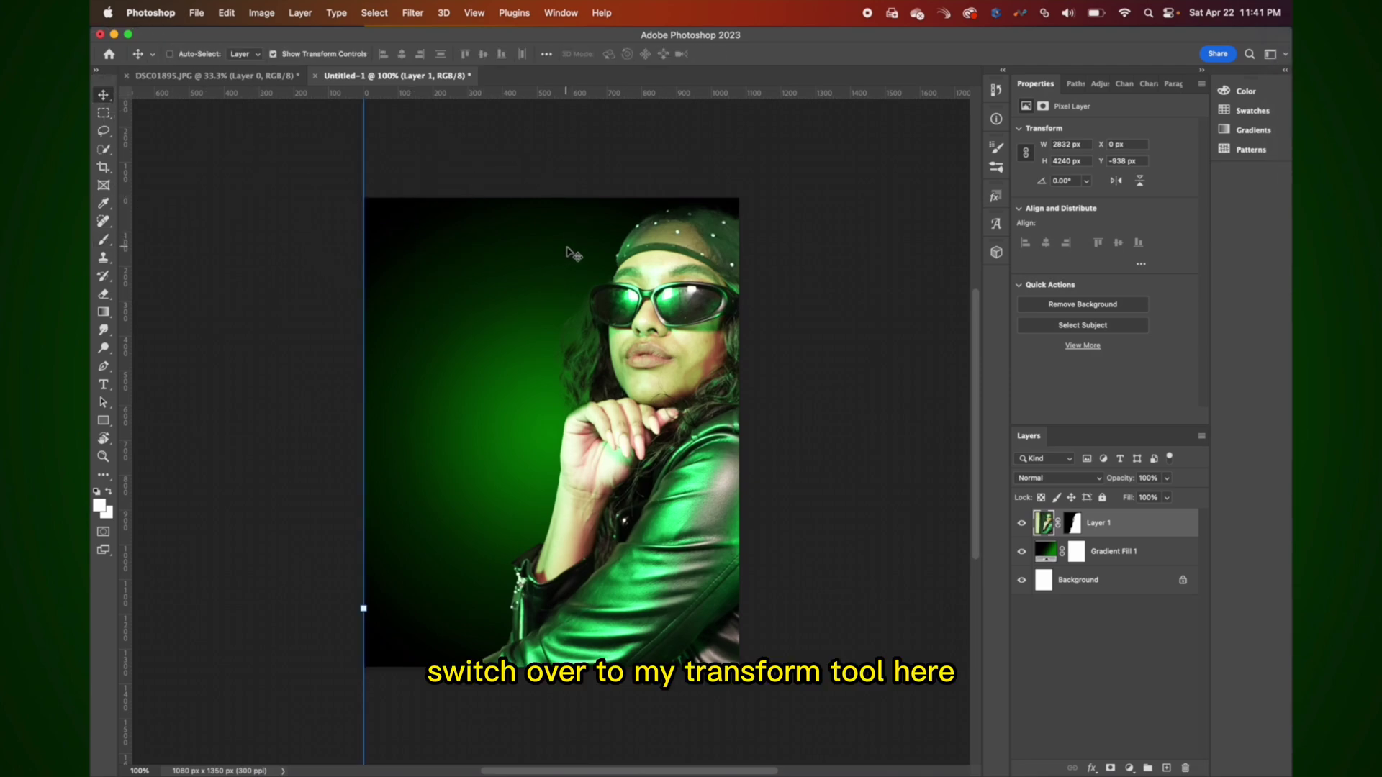
pyautogui.moveTo(555, 252); pyautogui.dragTo(318, 488)
pyautogui.moveTo(820, 321); pyautogui.dragTo(624, 359)
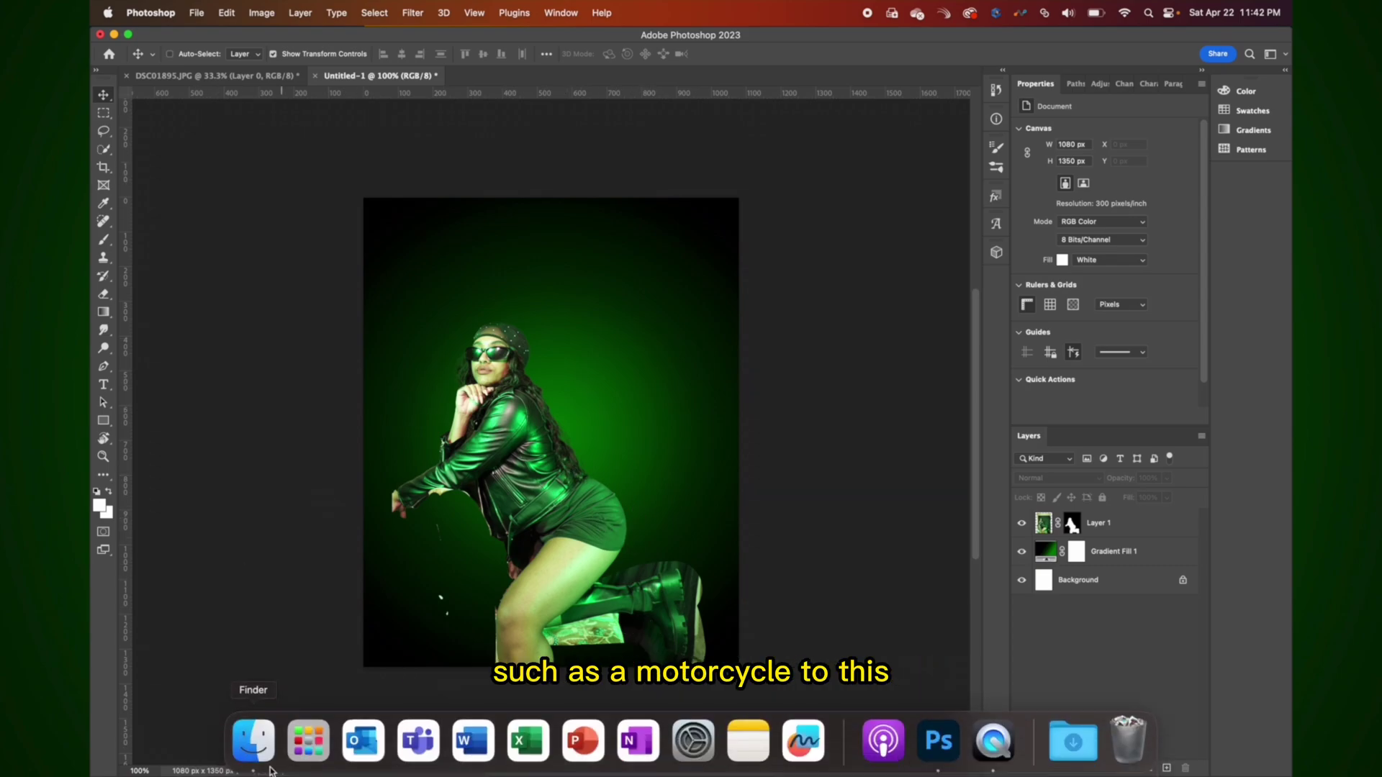
# Place the Generic%20Motorcycle.I05.2k.png image from Finder into the Untitled-1 document.
pyautogui.rightClick(252, 740)
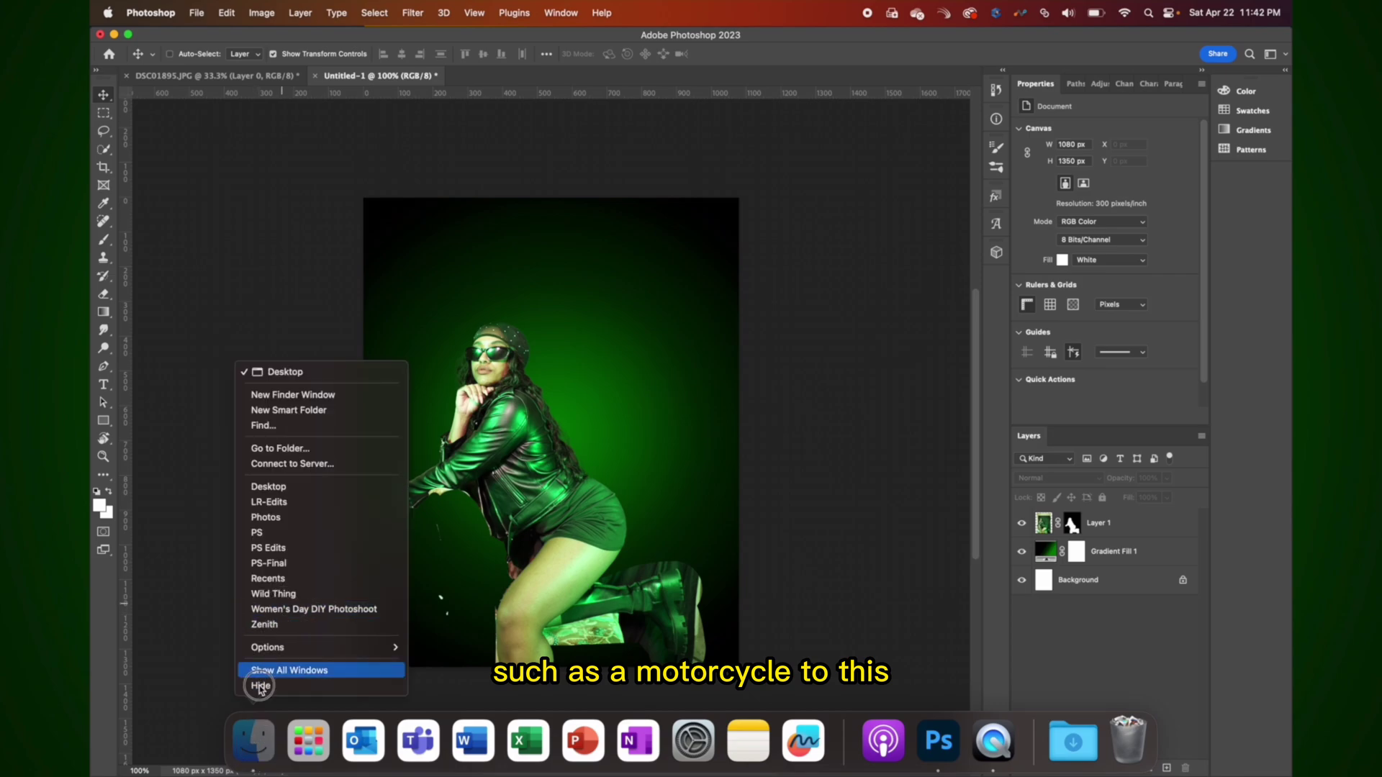
pyautogui.click(200, 733)
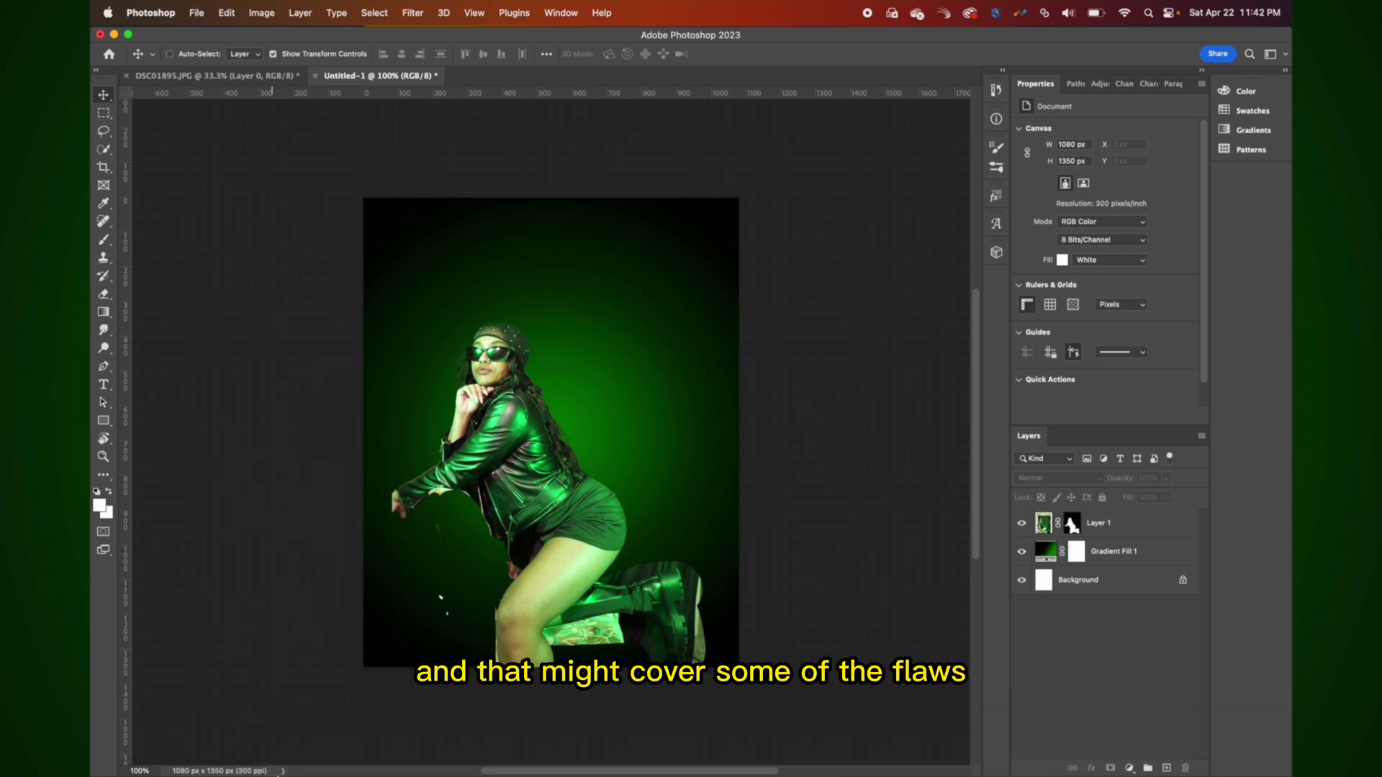
pyautogui.click(256, 740)
pyautogui.click(961, 251)
pyautogui.moveTo(962, 242); pyautogui.dragTo(547, 409)
# Scale the motorcycle to about 108.5% and position it across the lower part of the canvas over the woman's legs.
pyautogui.moveTo(619, 345); pyautogui.dragTo(608, 539)
pyautogui.moveTo(493, 470); pyautogui.dragTo(638, 204)
pyautogui.moveTo(616, 358); pyautogui.dragTo(541, 368)
pyautogui.moveTo(475, 314); pyautogui.dragTo(480, 255)
pyautogui.moveTo(523, 450); pyautogui.dragTo(544, 453)
pyautogui.moveTo(502, 259); pyautogui.dragTo(503, 207)
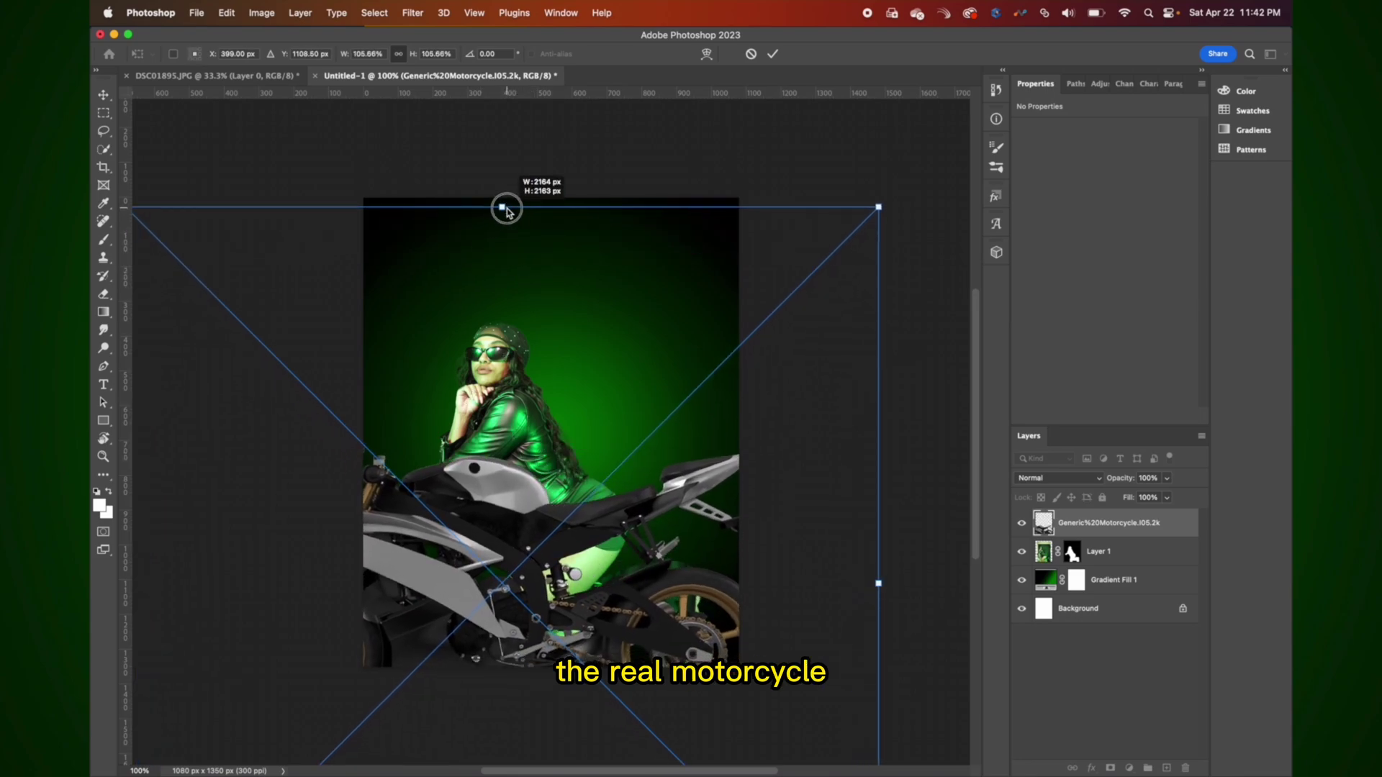
pyautogui.moveTo(512, 531); pyautogui.dragTo(508, 574)
pyautogui.moveTo(488, 253)
pyautogui.mouseDown()
pyautogui.moveTo(488, 224)
pyautogui.moveTo(490, 234)
pyautogui.mouseUp()
pyautogui.moveTo(604, 542); pyautogui.dragTo(605, 526)
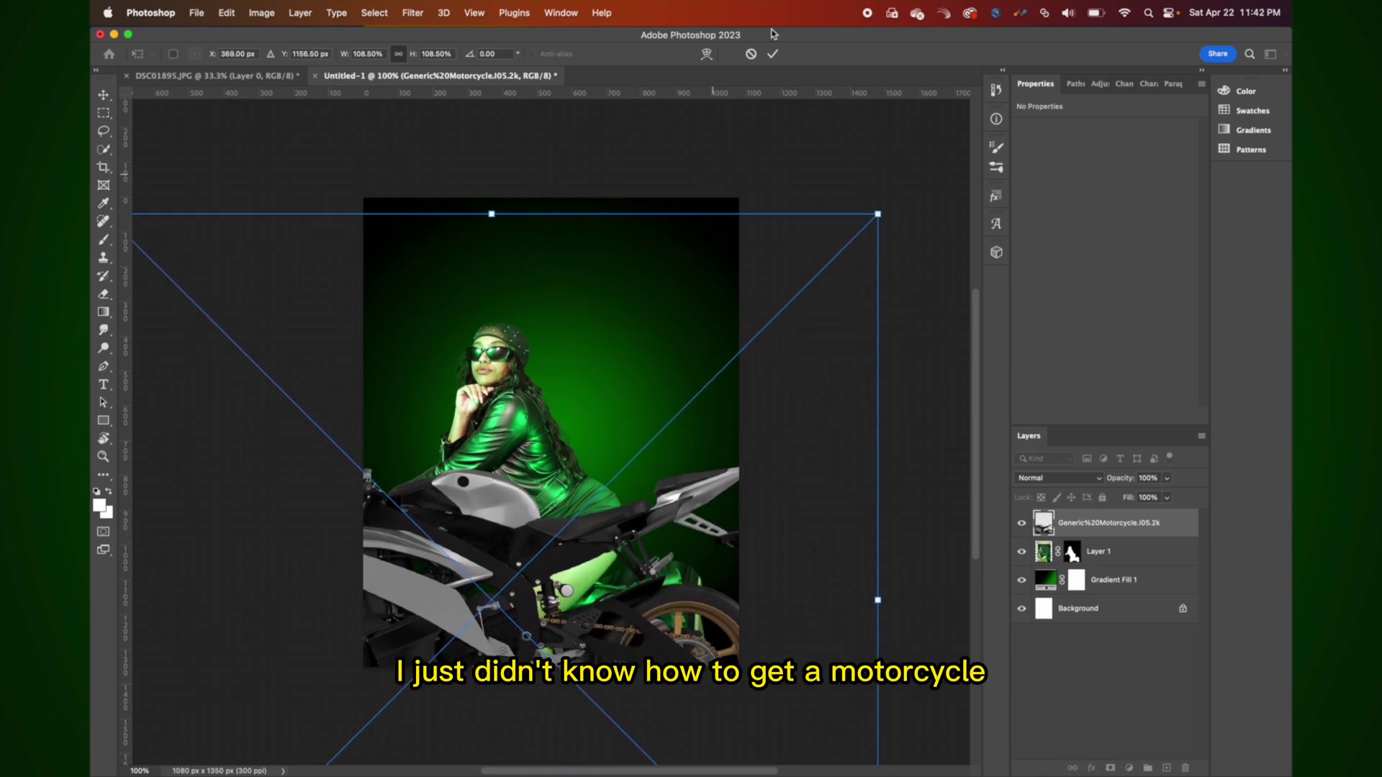
pyautogui.click(773, 55)
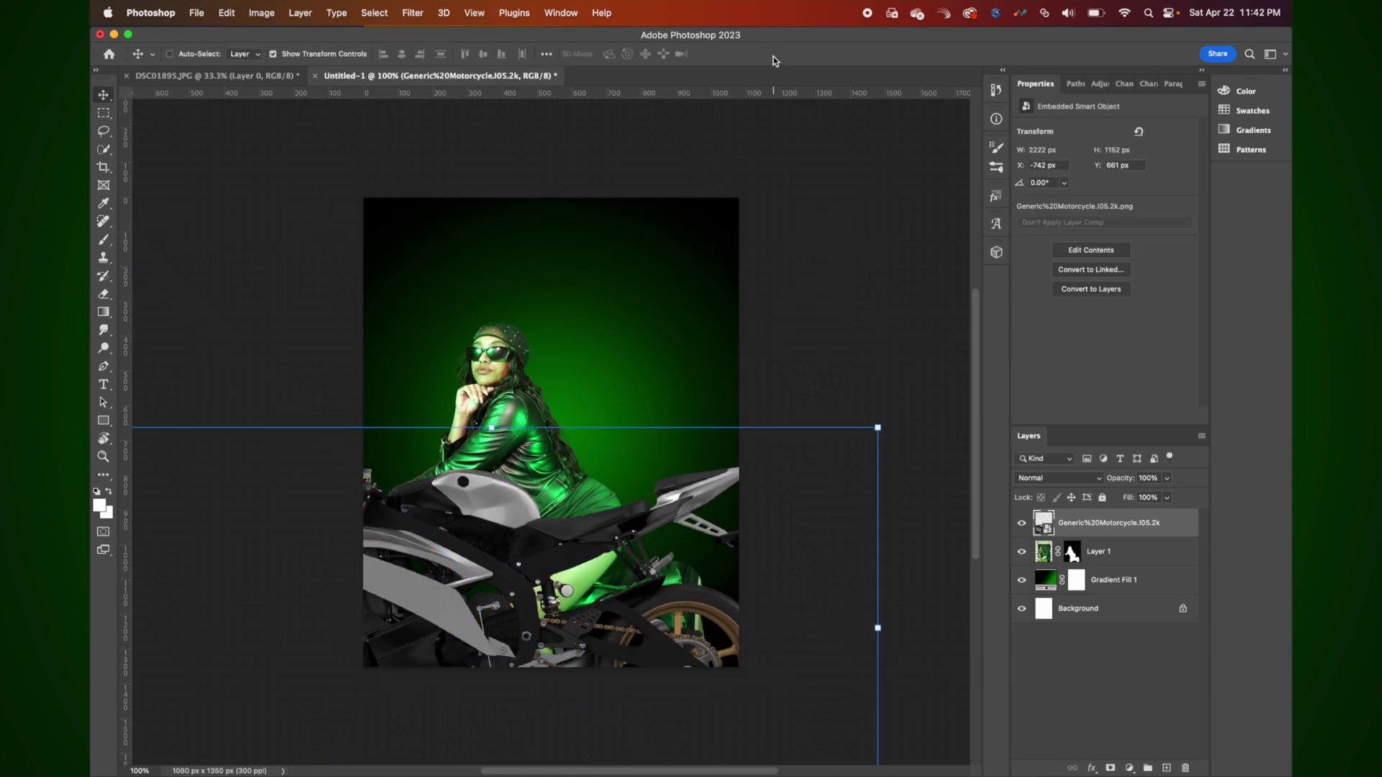
# Reorder the motorcycle layer beneath the woman's layer and move the woman up onto the motorcycle seat.
pyautogui.moveTo(1119, 532); pyautogui.dragTo(1114, 560)
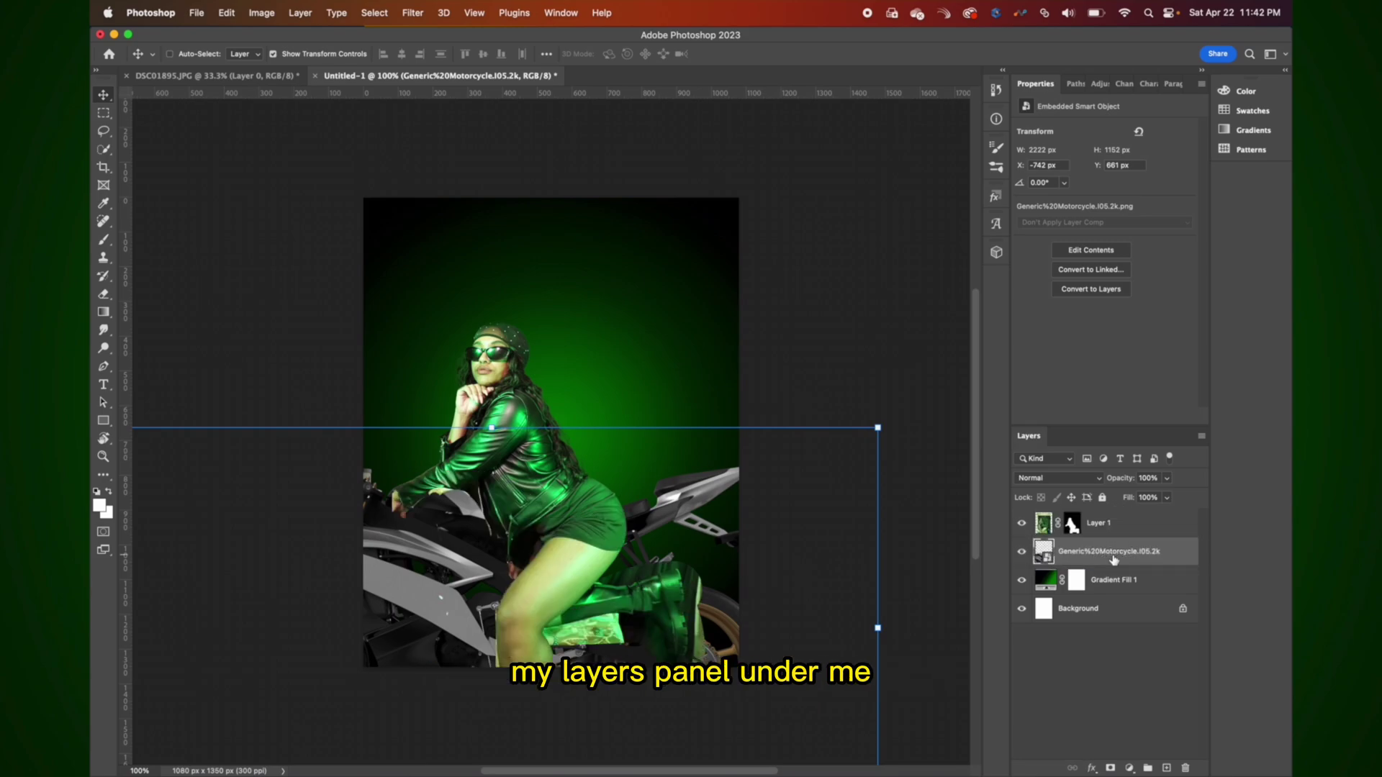
pyautogui.click(1094, 523)
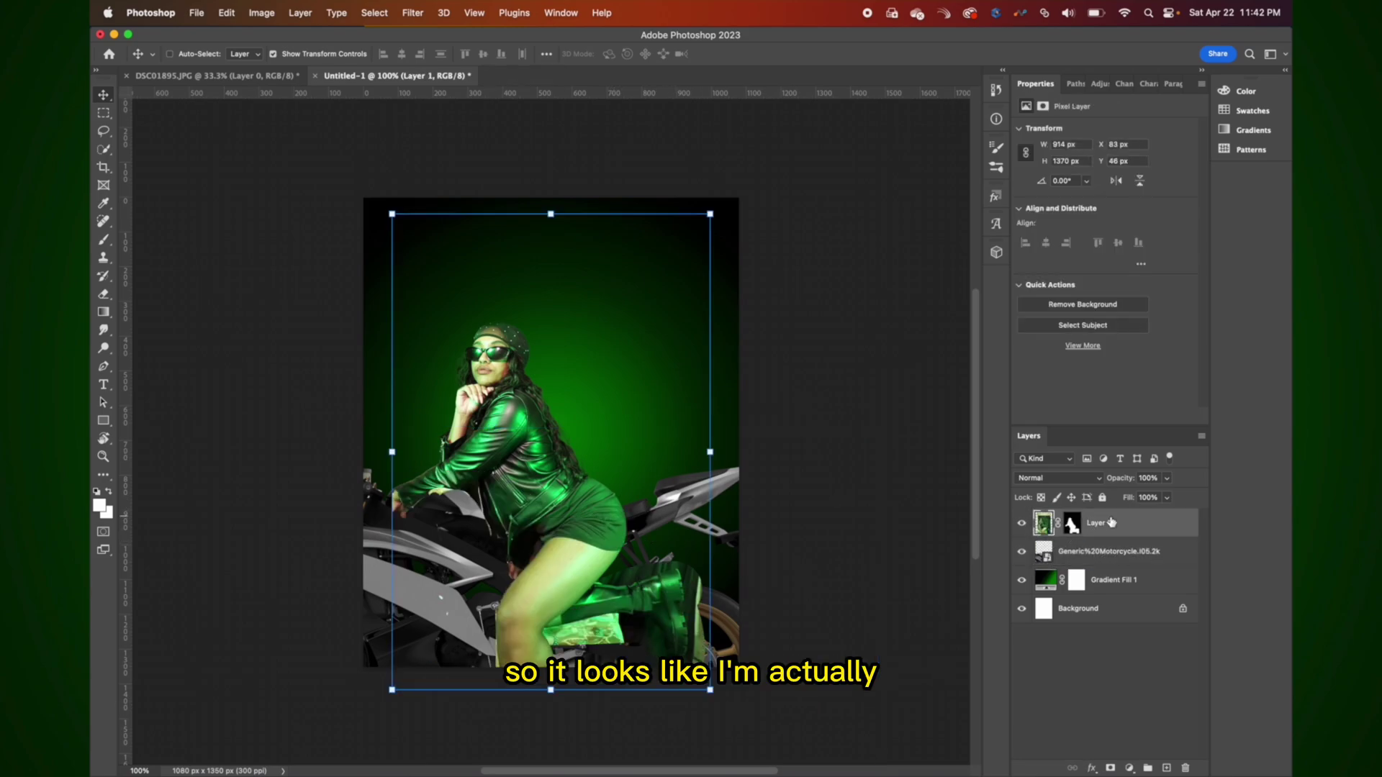
pyautogui.moveTo(539, 561); pyautogui.dragTo(543, 519)
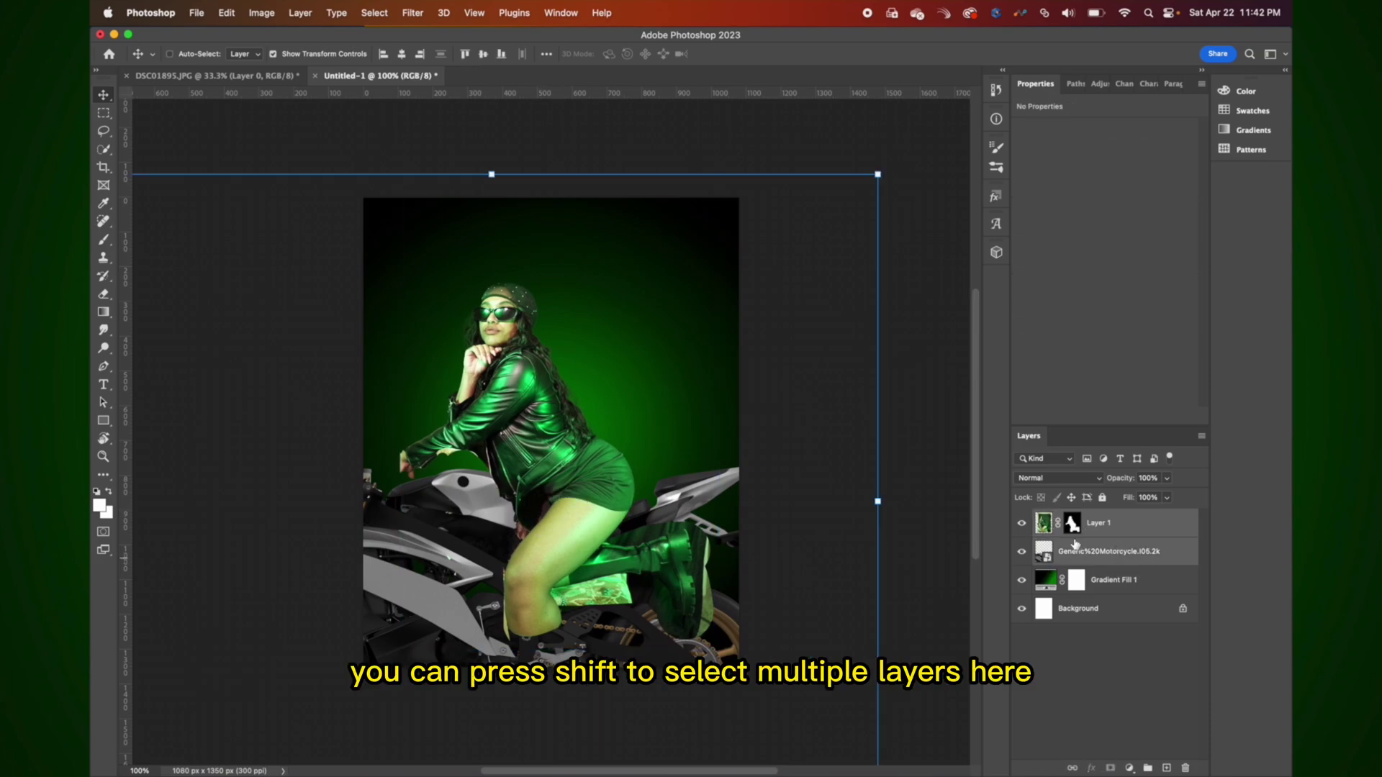
# Shift the woman and motorcycle to the right, and rotate the woman about -3.68° so she sits on the bike.
pyautogui.moveTo(629, 512); pyautogui.dragTo(661, 520)
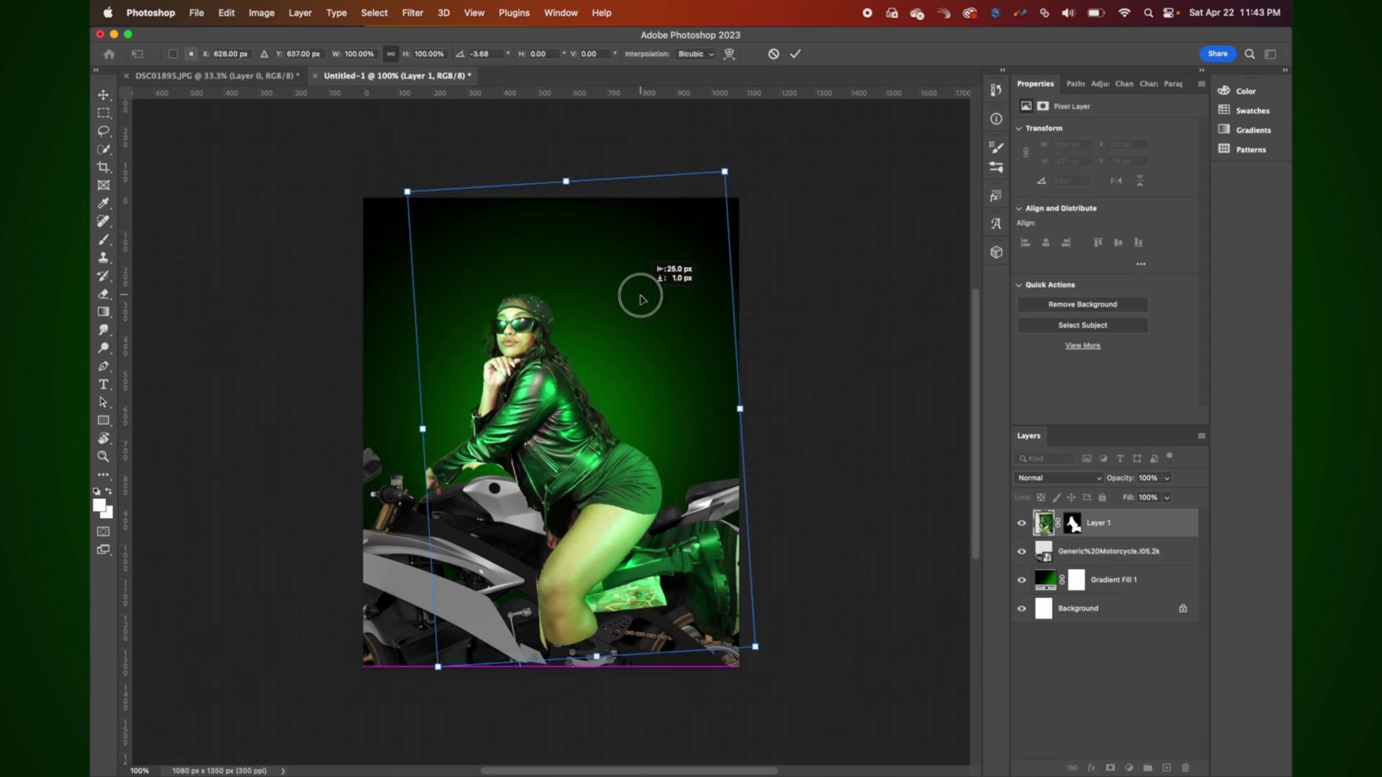
pyautogui.moveTo(633, 294); pyautogui.dragTo(641, 299)
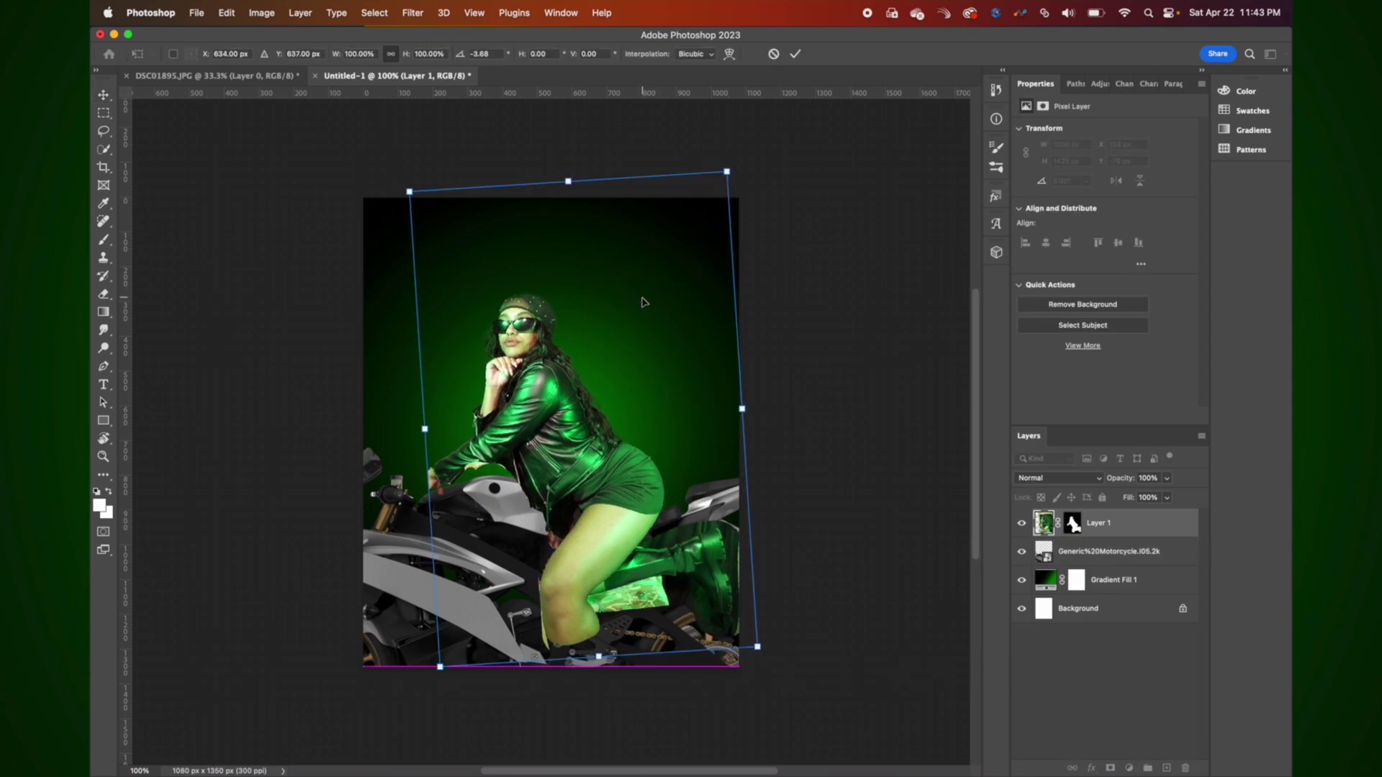
pyautogui.click(795, 54)
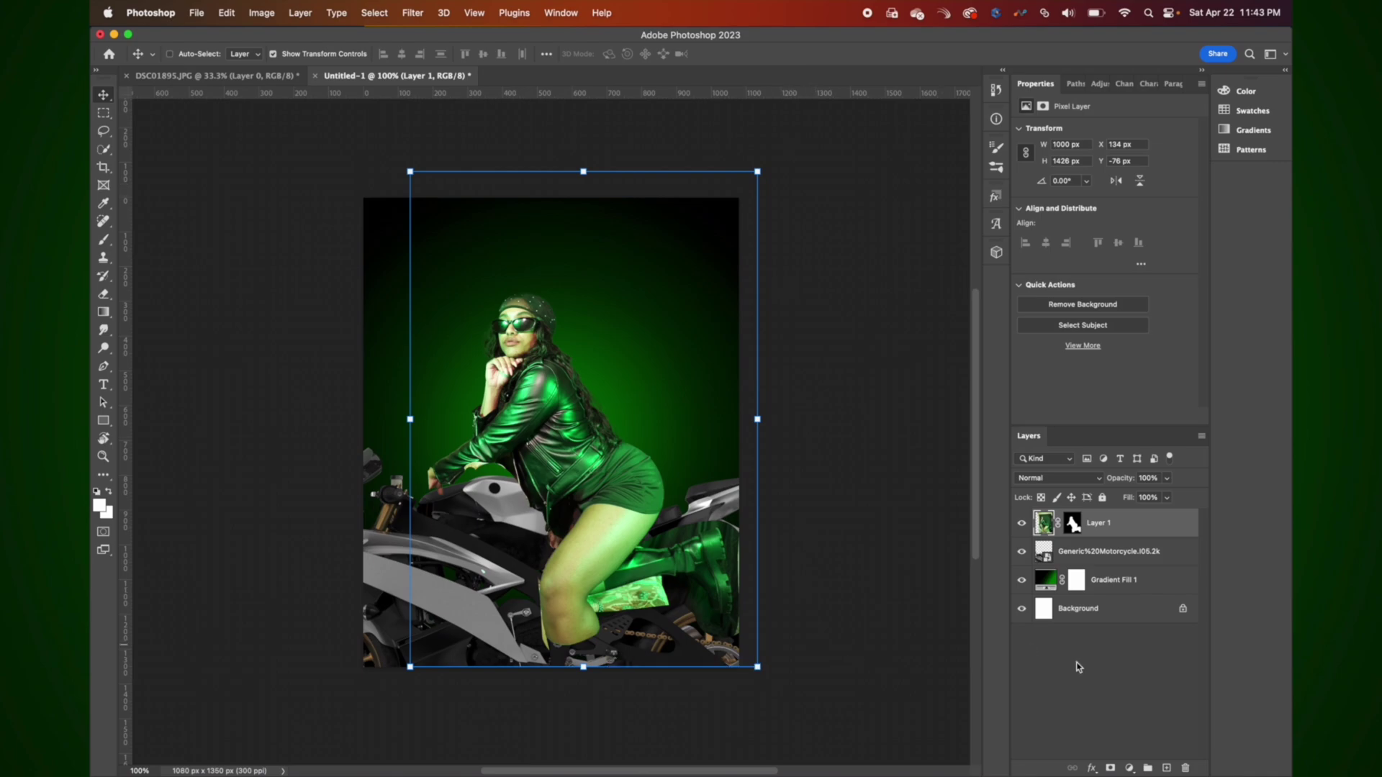
pyautogui.click(1099, 678)
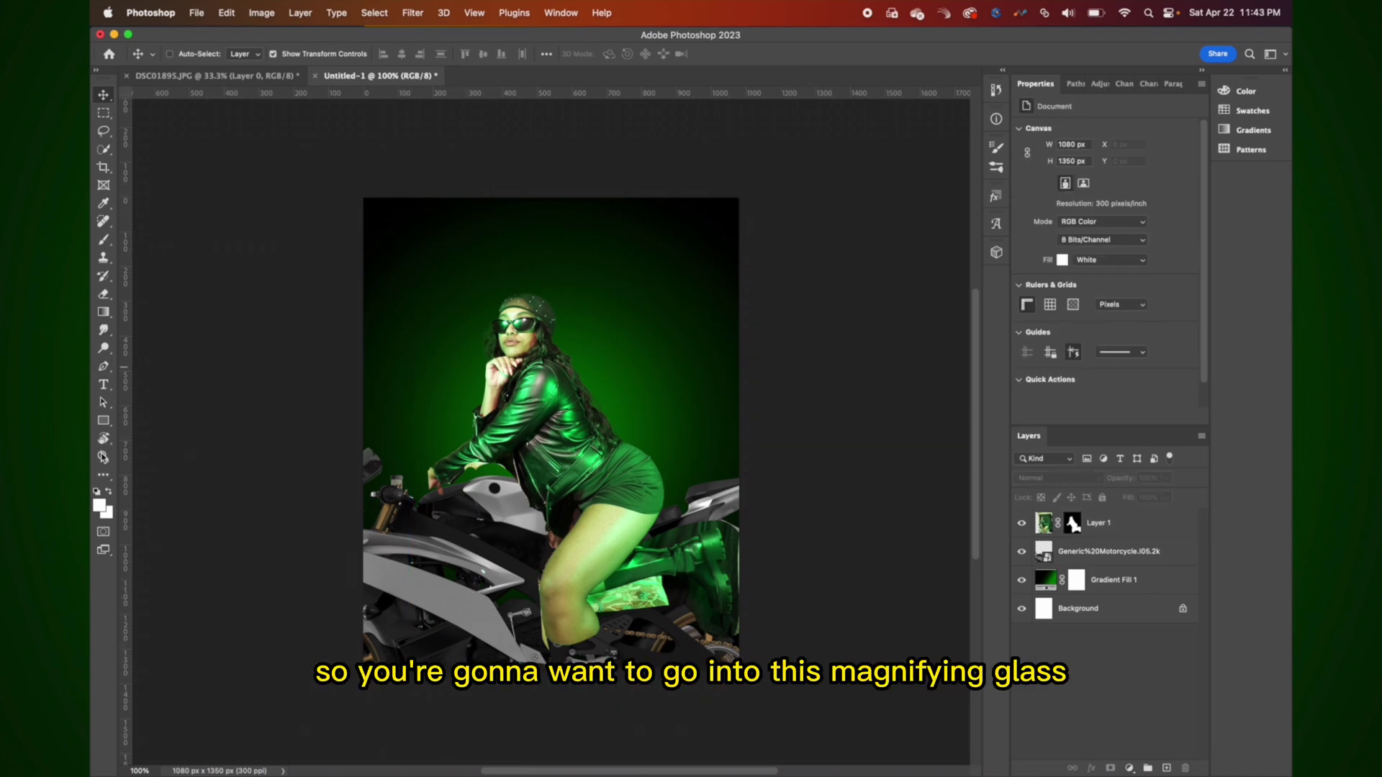
# Select the layer mask of Layer 1 and set up the Eraser with a Hard Round 75 px brush.
pyautogui.click(103, 458)
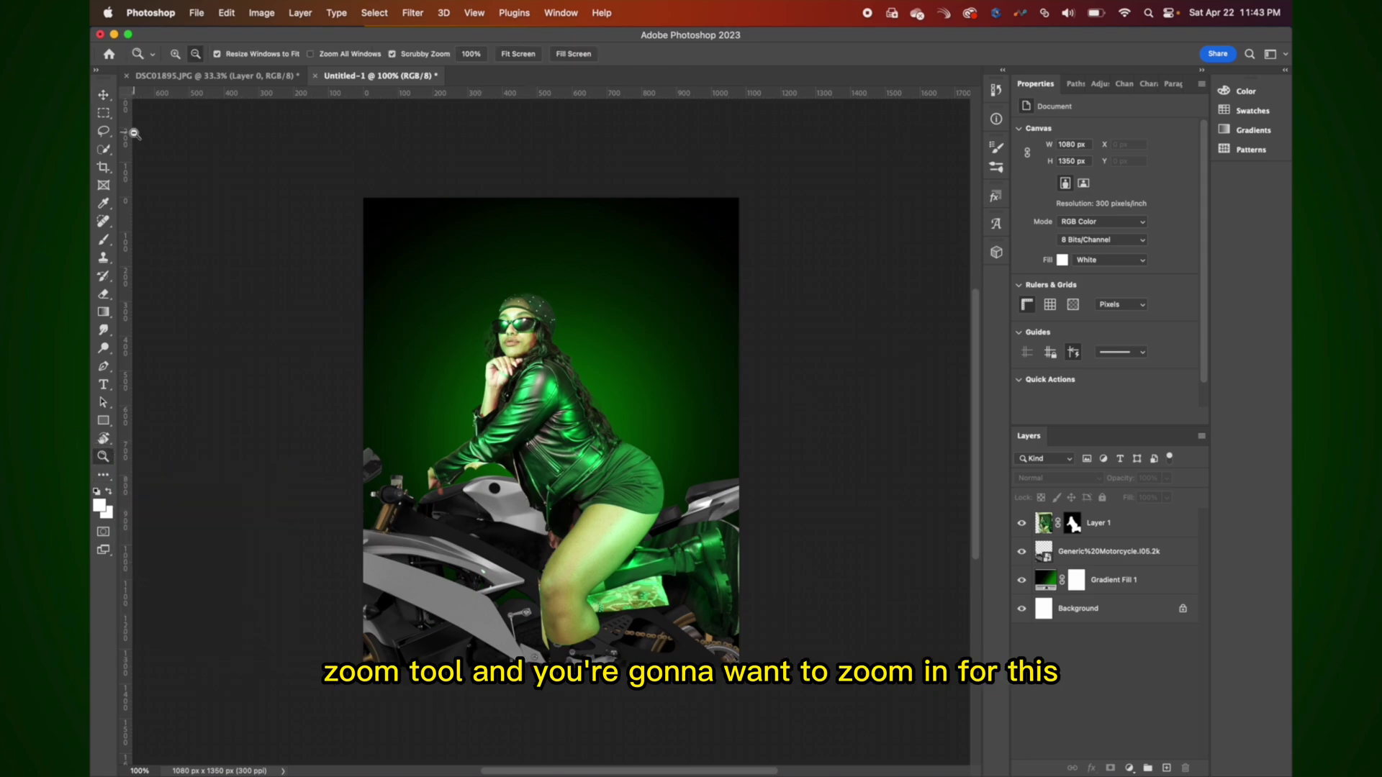
pyautogui.click(176, 56)
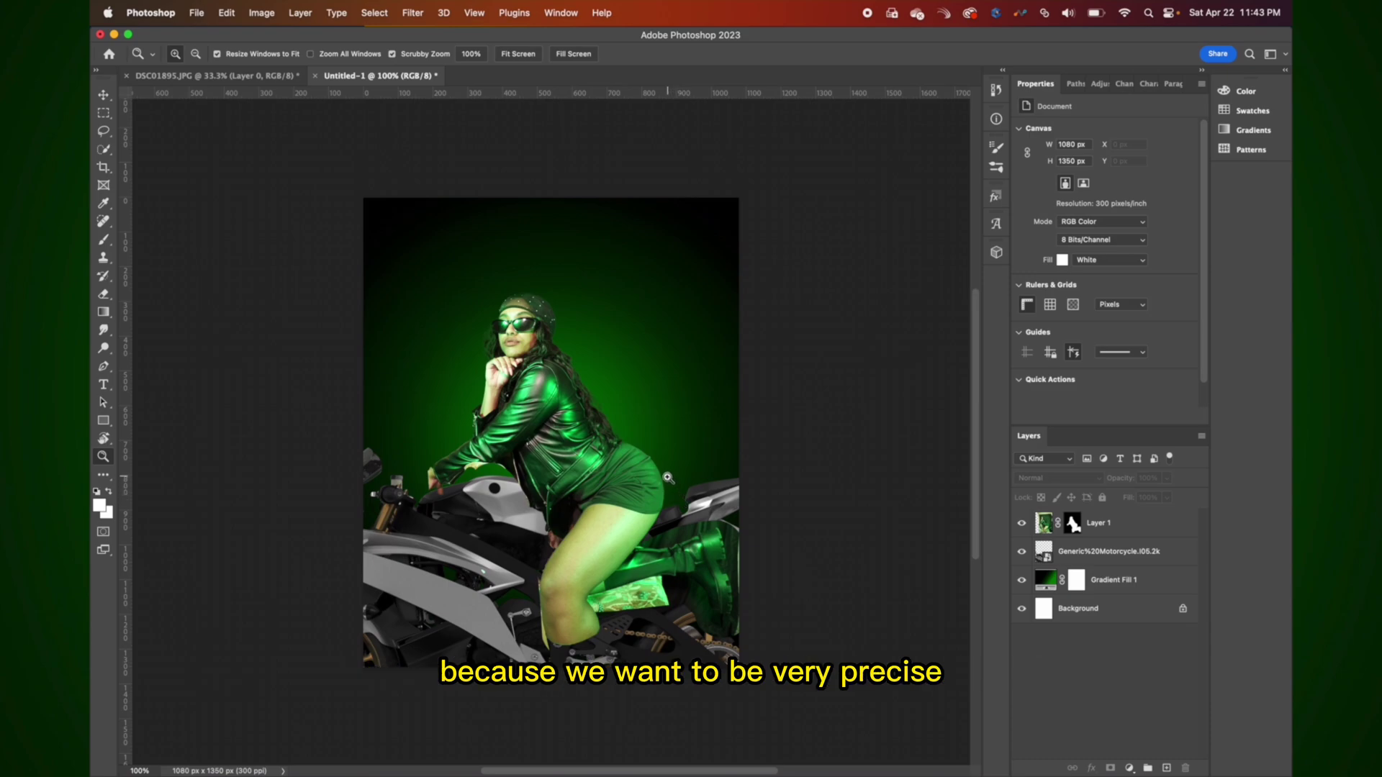
pyautogui.click(668, 479)
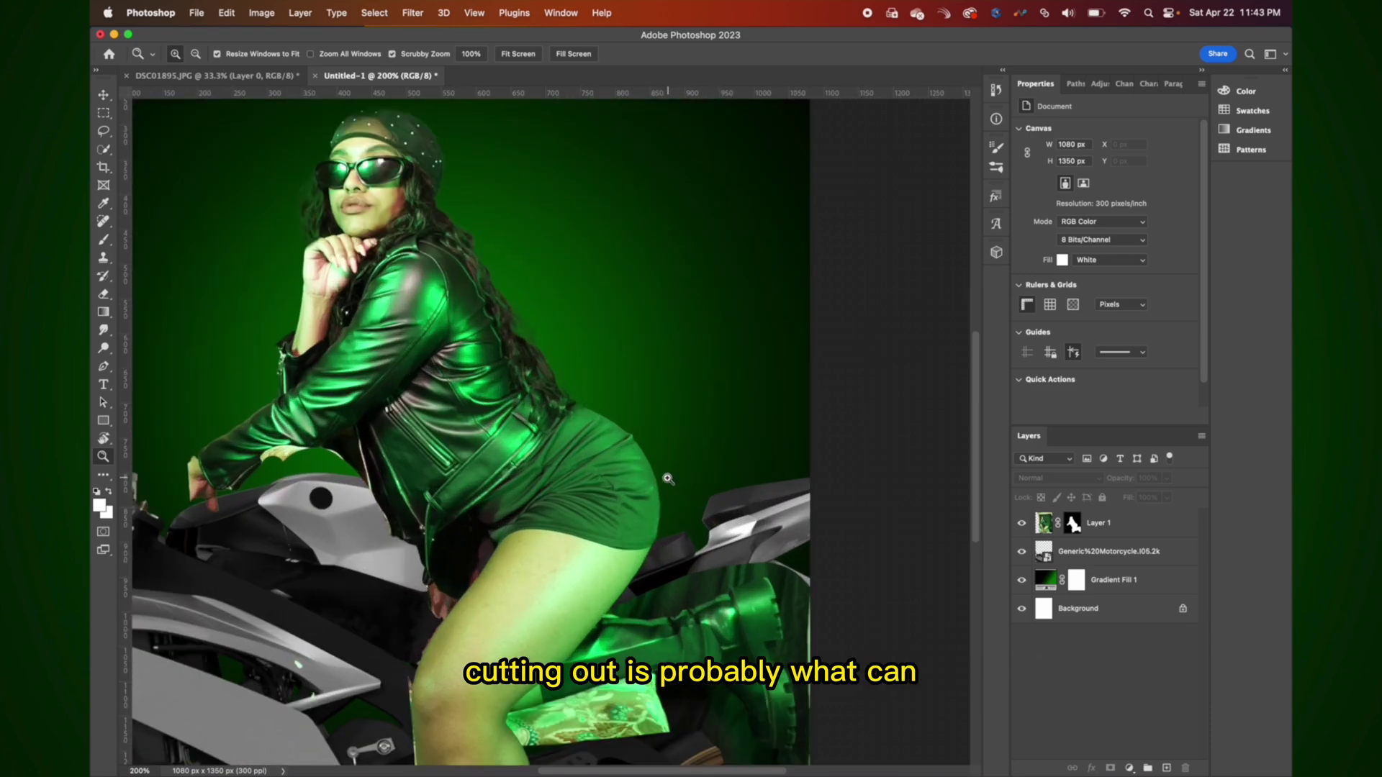
pyautogui.scroll(-2, 696, 468)
pyautogui.hscroll(-3, 696, 468)
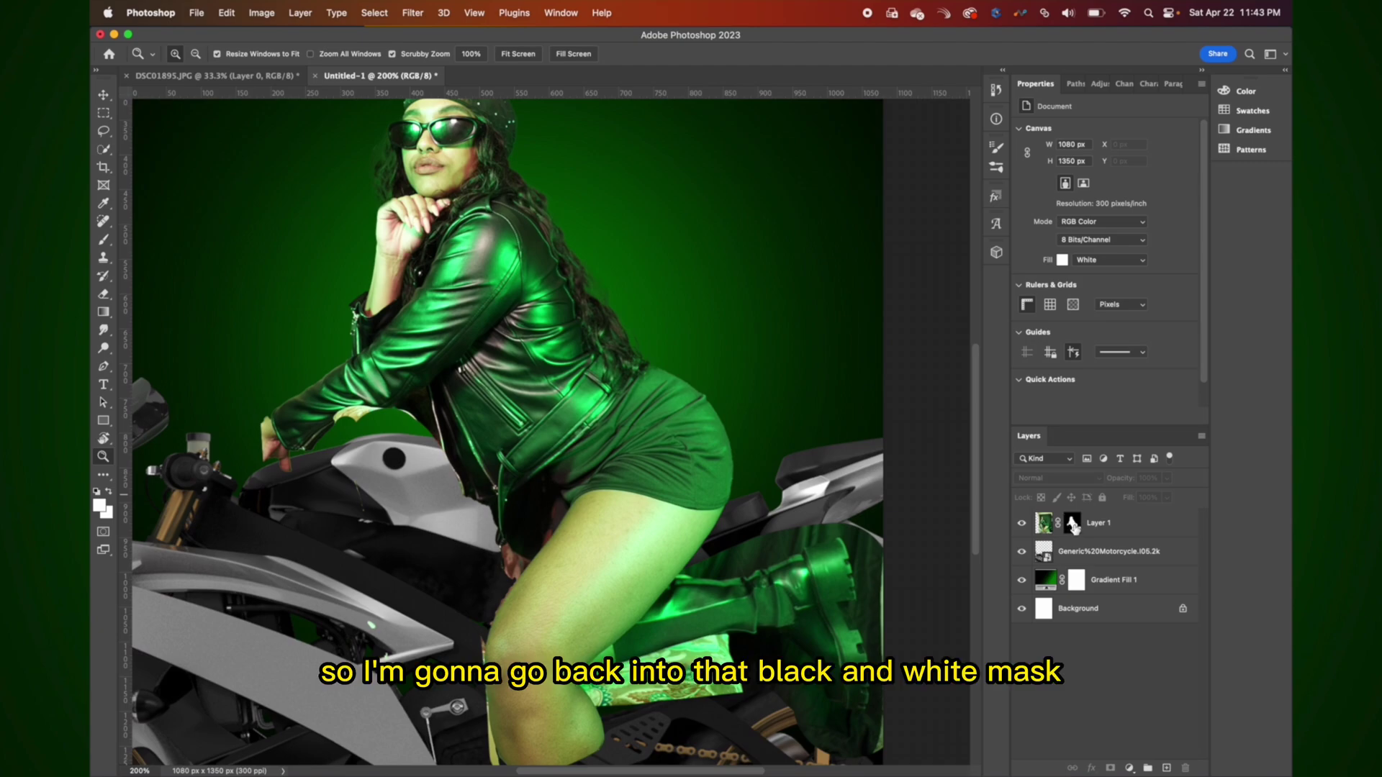
pyautogui.click(1072, 524)
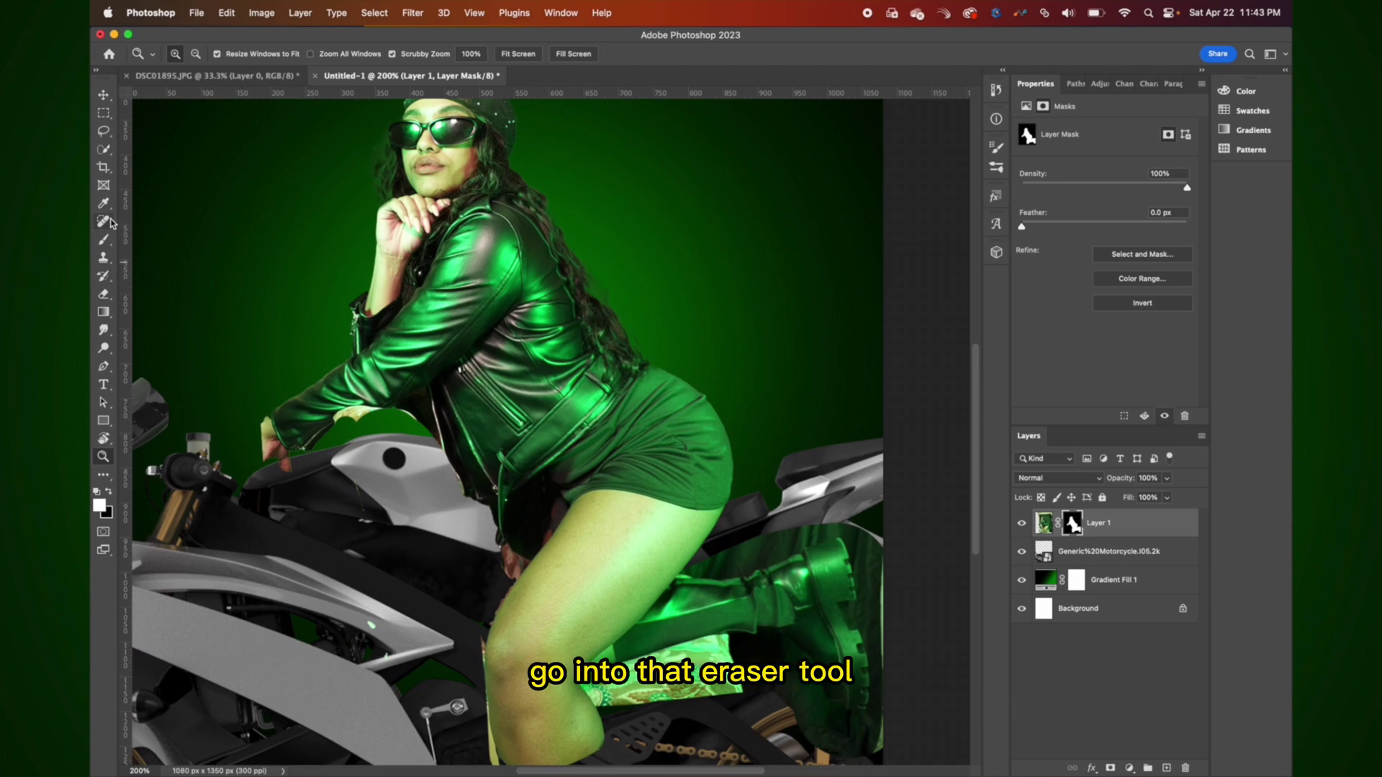
pyautogui.click(103, 296)
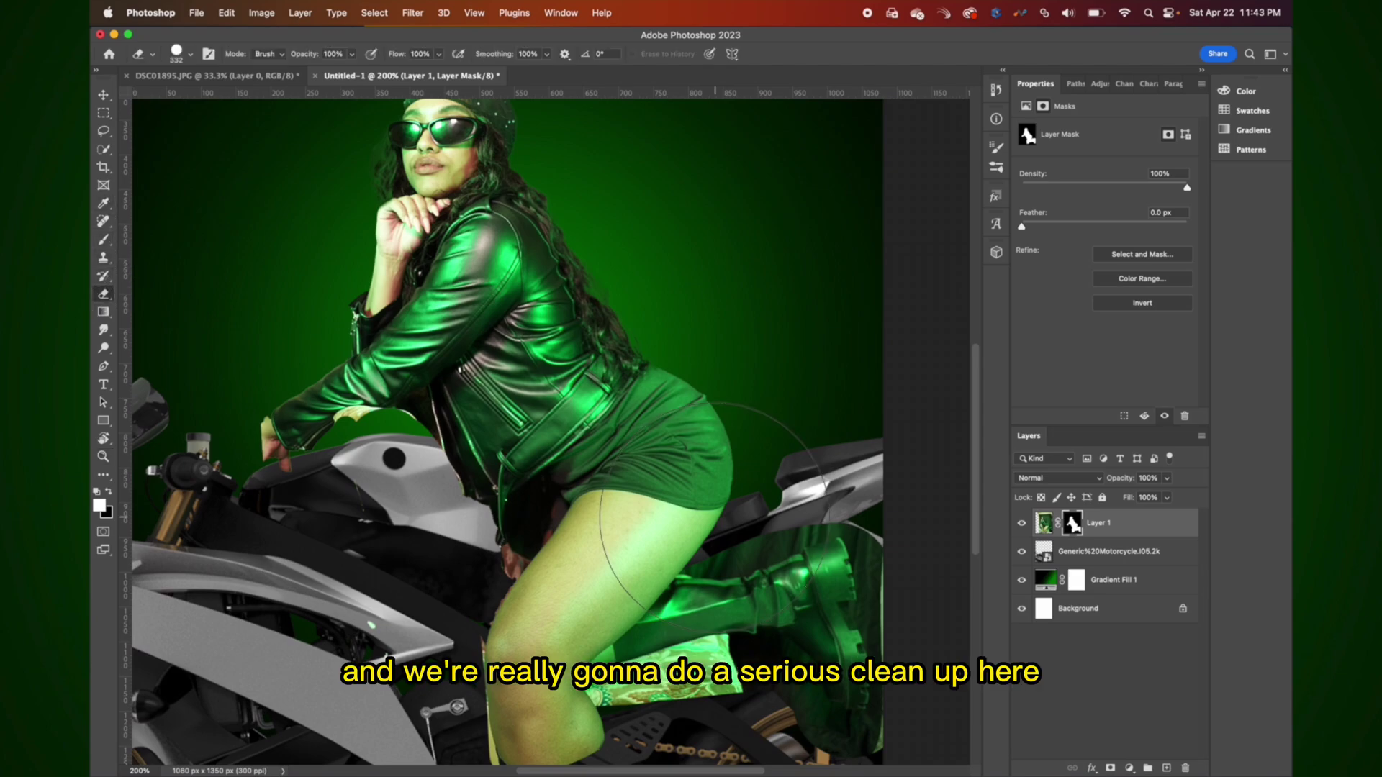
pyautogui.scroll(-3, 637, 467)
pyautogui.click(191, 54)
pyautogui.moveTo(216, 94); pyautogui.dragTo(201, 91)
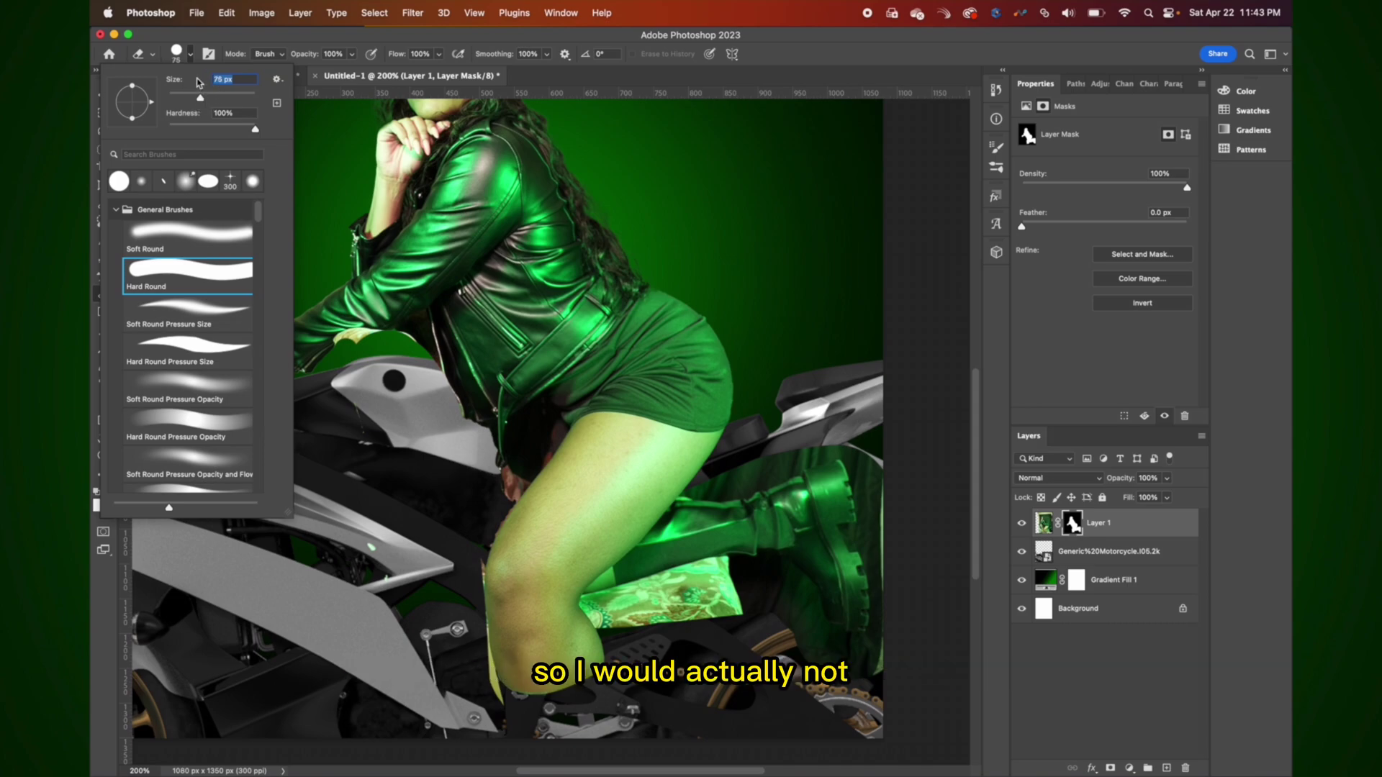
pyautogui.click(191, 54)
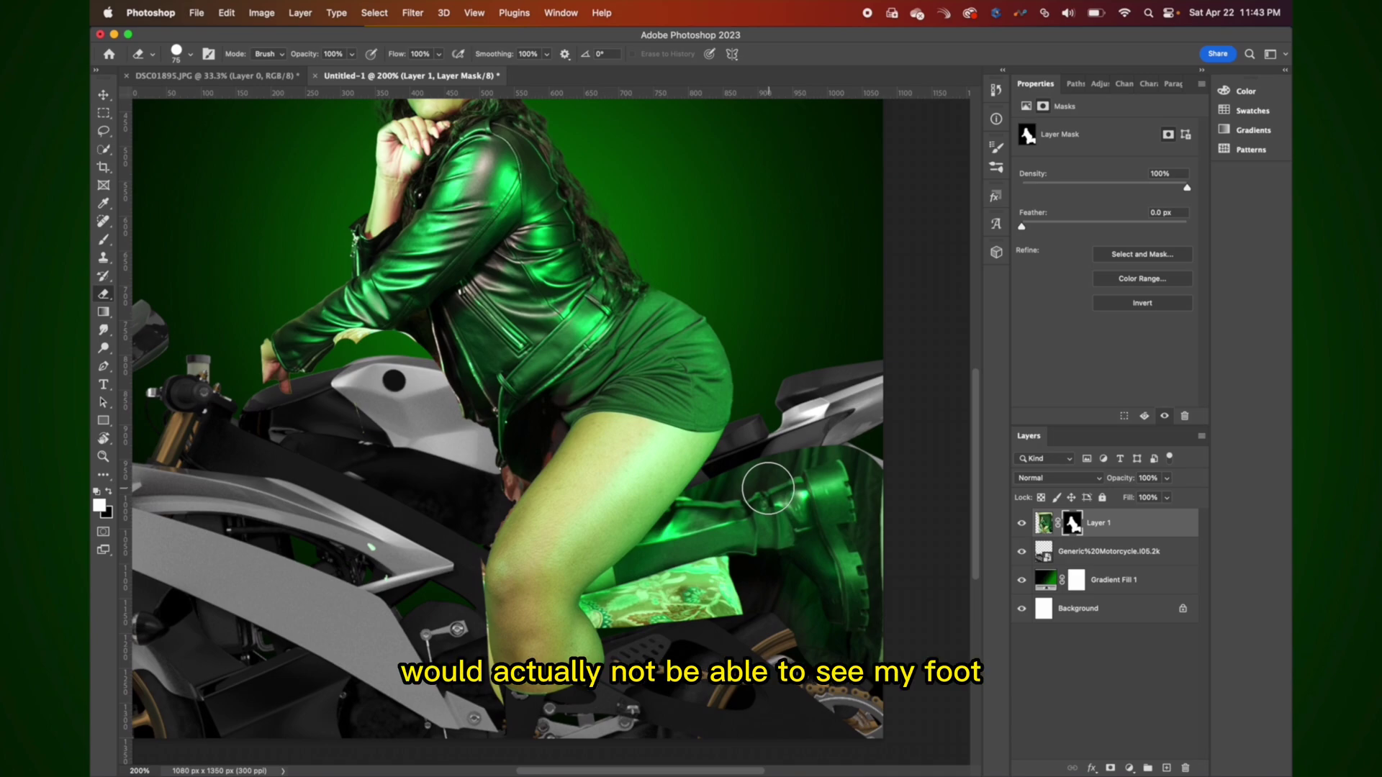
# Try erasing the boot on the mask, undo that stroke, and lower Layer 1's opacity to 54%.
pyautogui.moveTo(768, 490)
pyautogui.mouseDown()
pyautogui.moveTo(802, 472)
pyautogui.moveTo(750, 490)
pyautogui.moveTo(723, 588)
pyautogui.mouseUp()
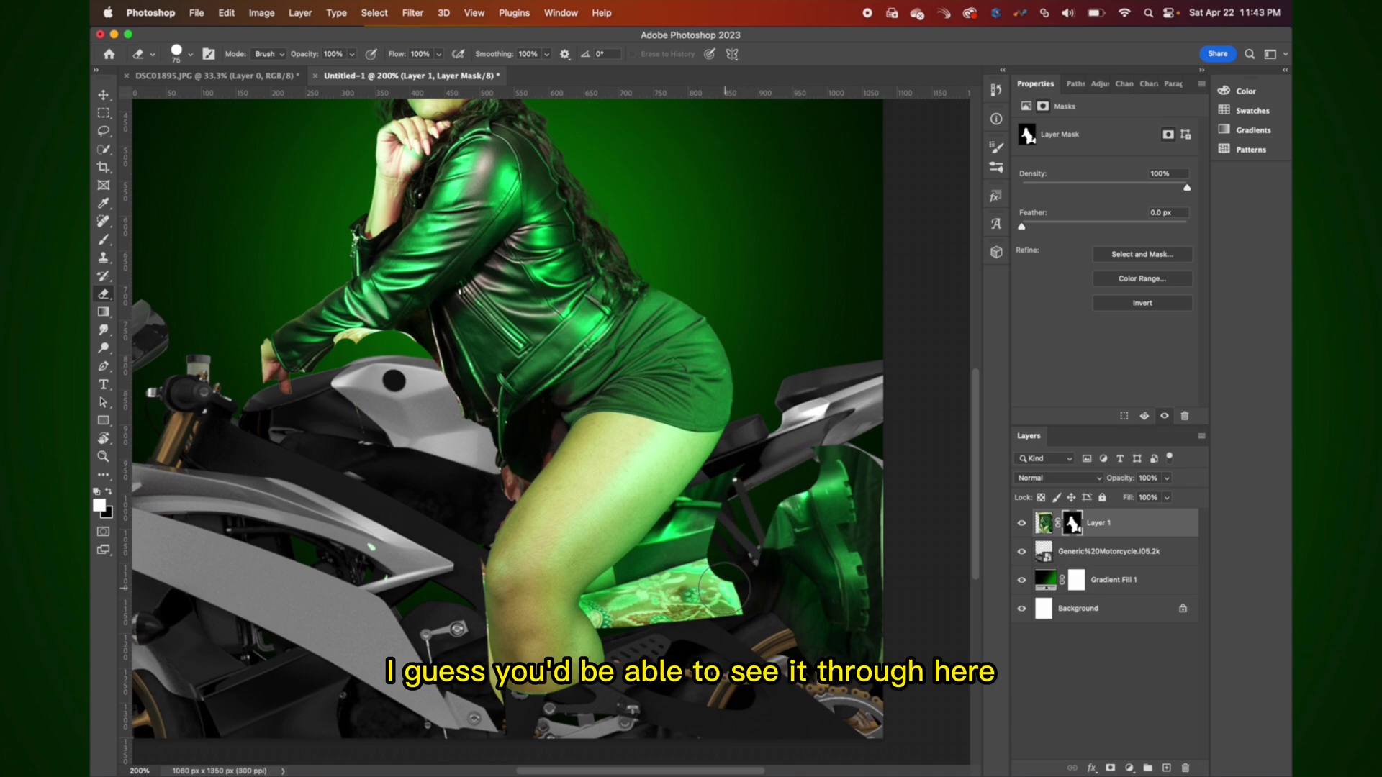
pyautogui.press('super+z')
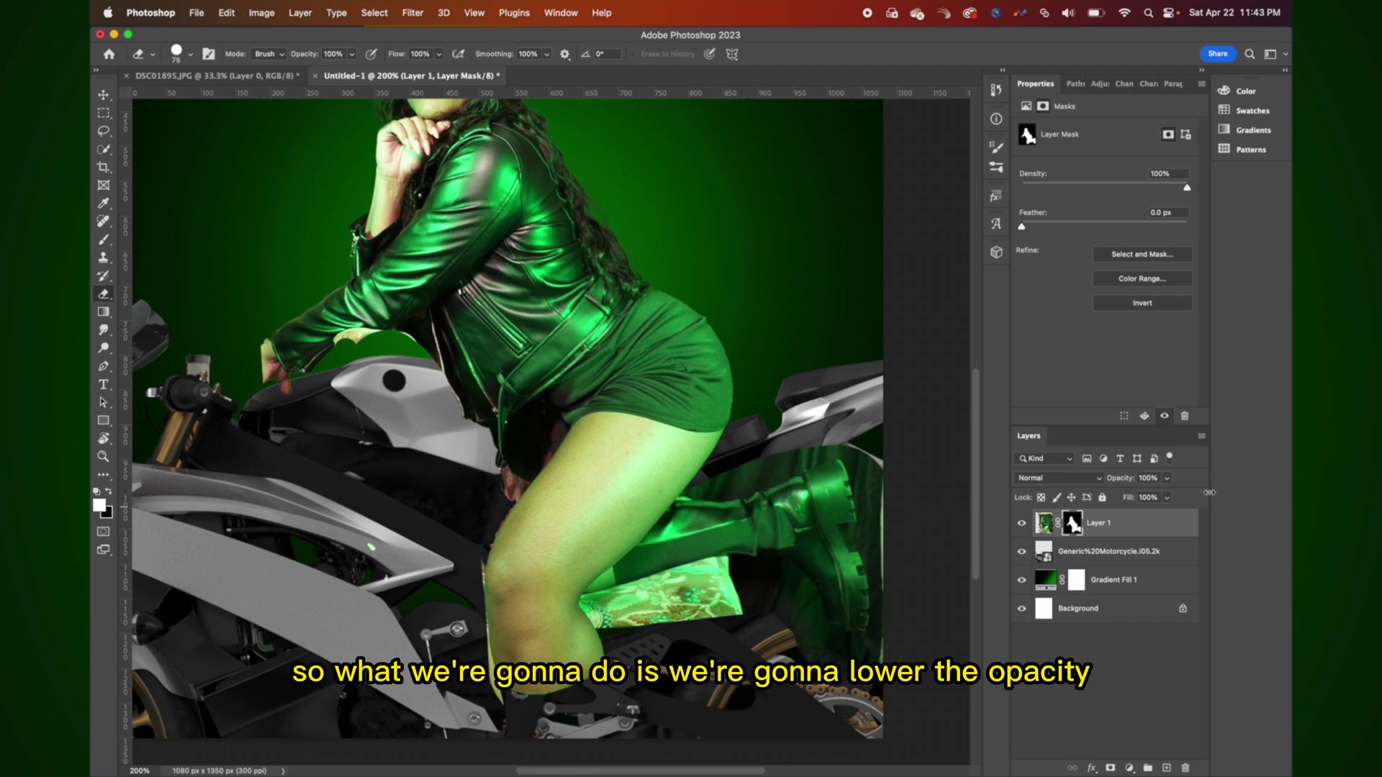
pyautogui.moveTo(1129, 478); pyautogui.dragTo(1106, 484)
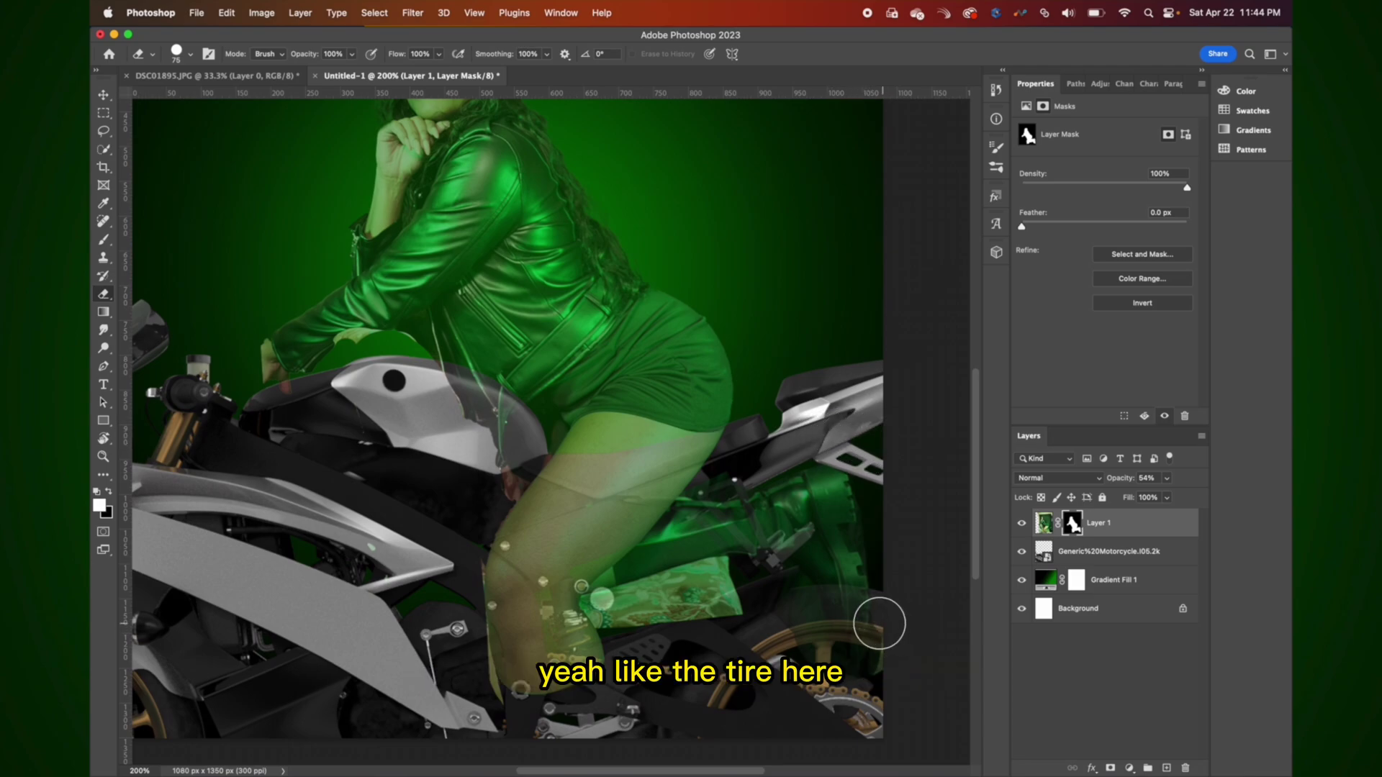
# Erase the leftover background and patterned prop around the rear tire and lower leg on Layer 1's mask, using a smaller eraser for details.
pyautogui.moveTo(858, 614)
pyautogui.mouseDown()
pyautogui.moveTo(792, 616)
pyautogui.moveTo(831, 678)
pyautogui.moveTo(901, 639)
pyautogui.mouseUp()
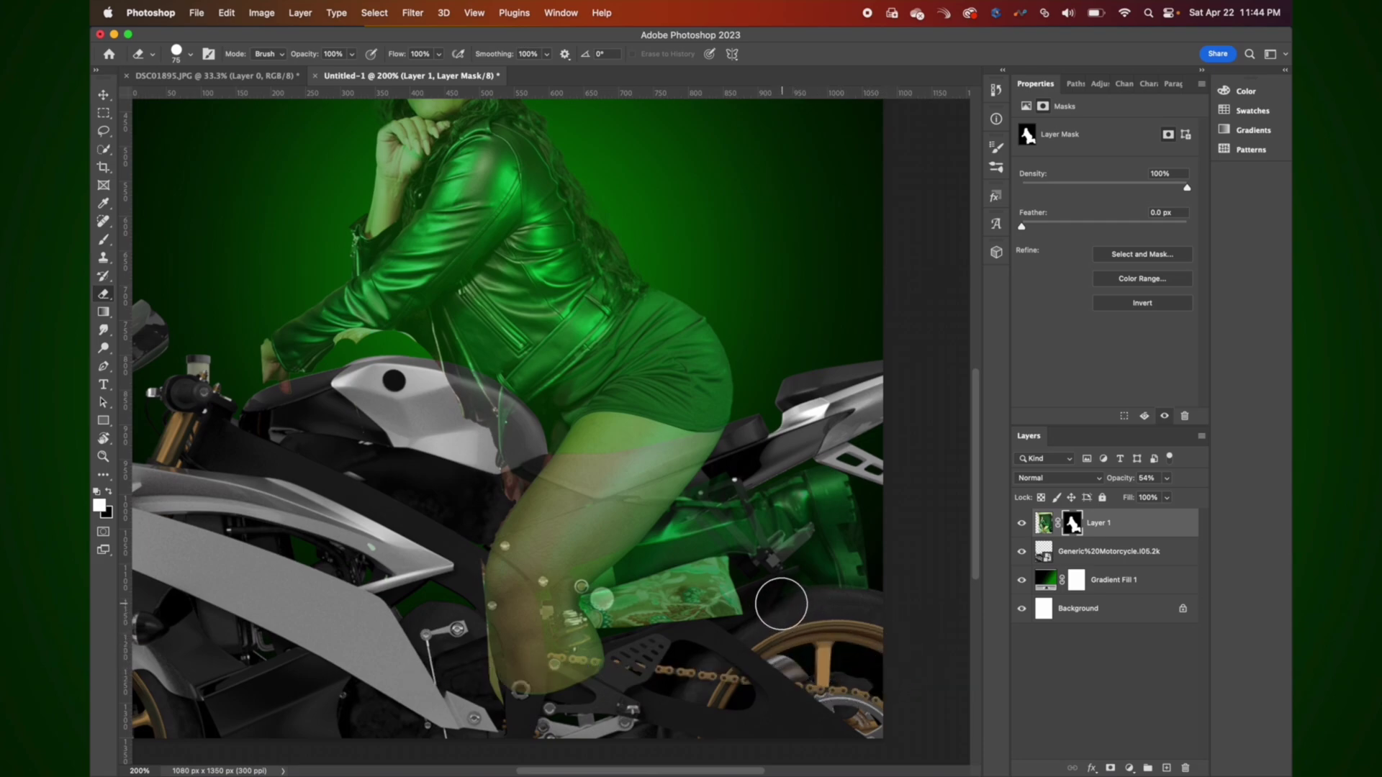
pyautogui.moveTo(750, 611)
pyautogui.mouseDown()
pyautogui.moveTo(673, 636)
pyautogui.moveTo(722, 583)
pyautogui.mouseUp()
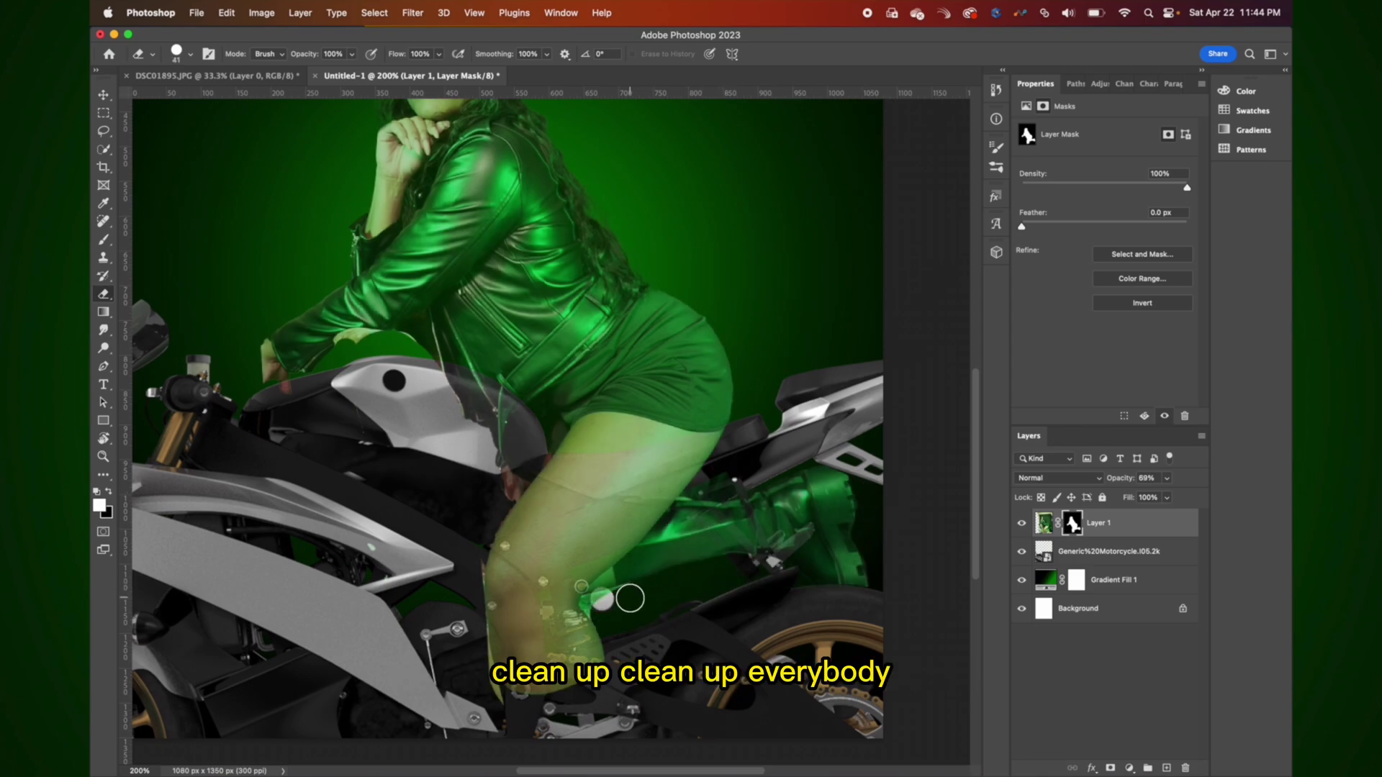
pyautogui.click(646, 591)
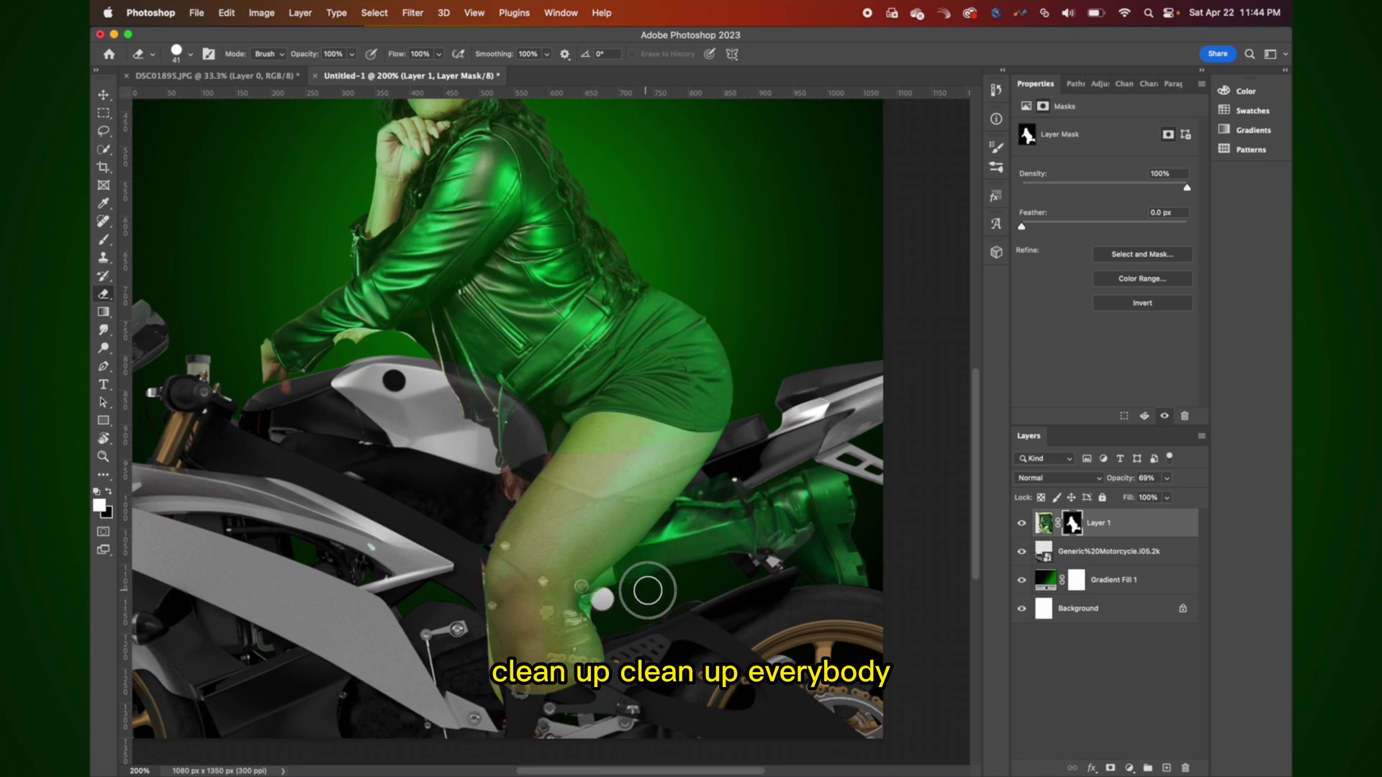
pyautogui.click(190, 54)
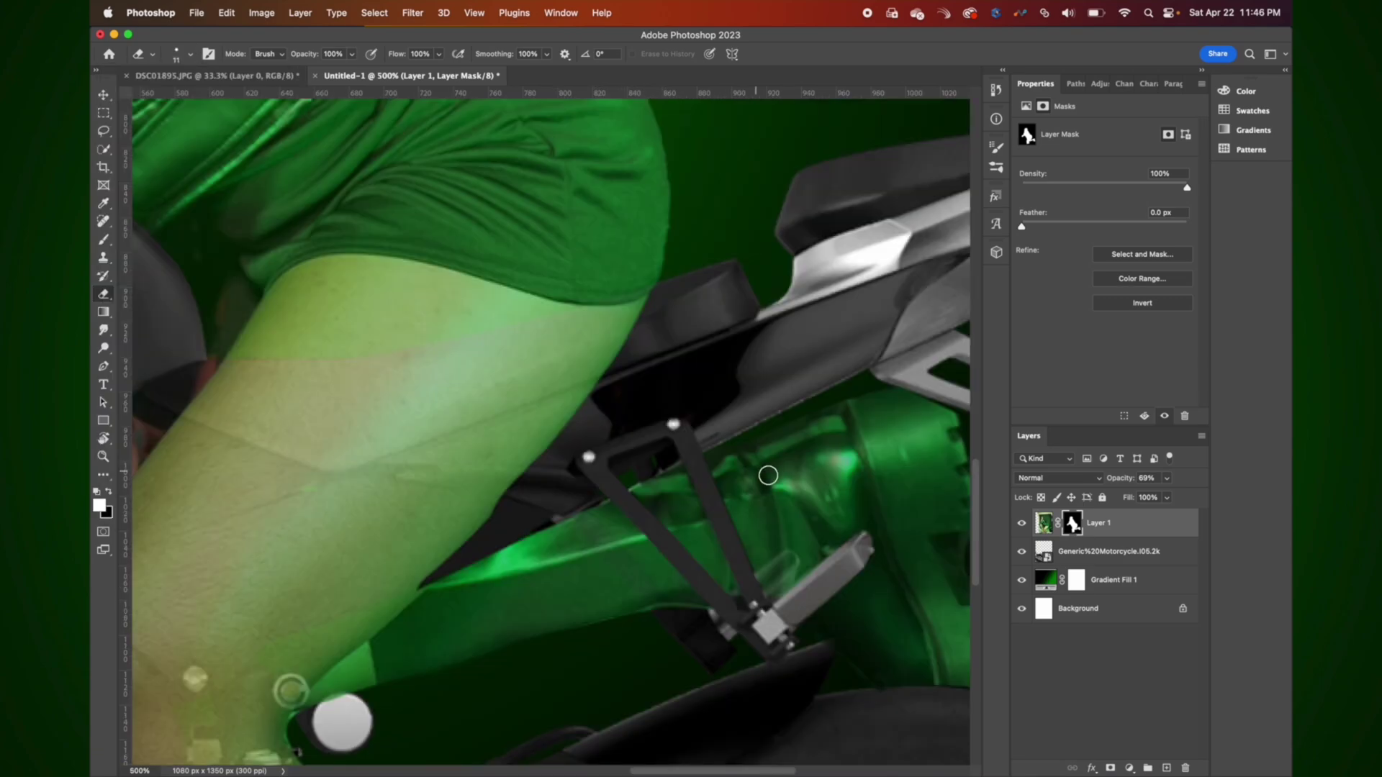
# Restore Layer 1's opacity to 100% and review the whole composite of the woman on the motorcycle.
pyautogui.scroll(-3, 768, 475)
pyautogui.moveTo(1114, 478); pyautogui.dragTo(1172, 471)
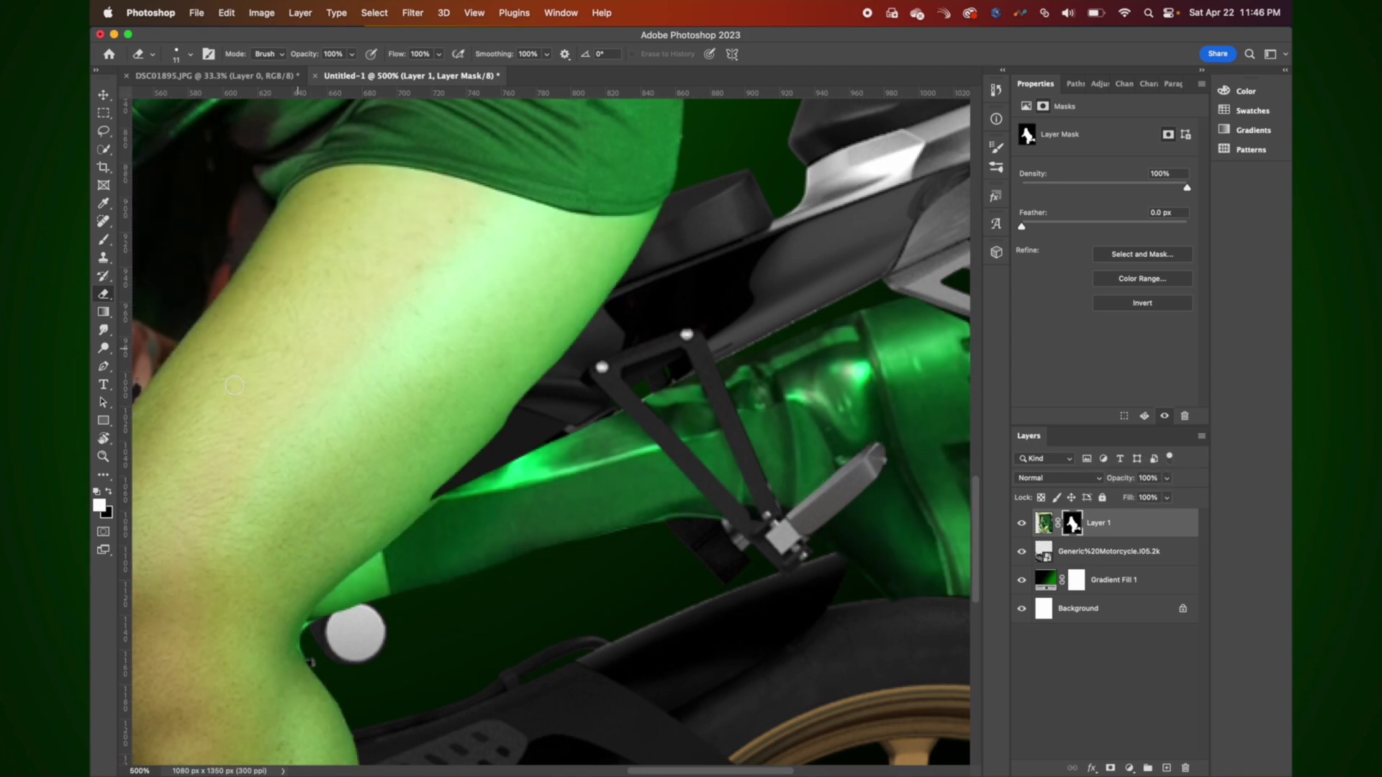
pyautogui.press('z')
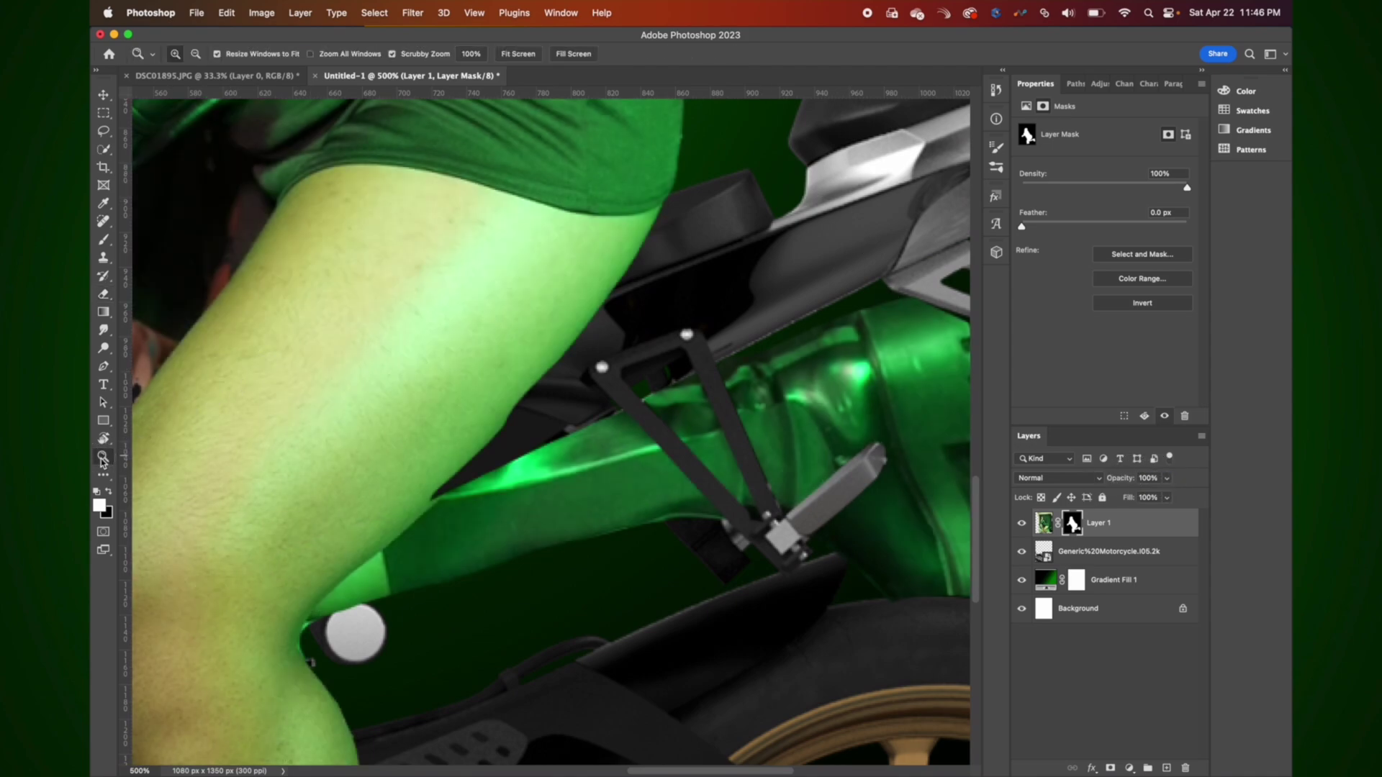
pyautogui.click(507, 55)
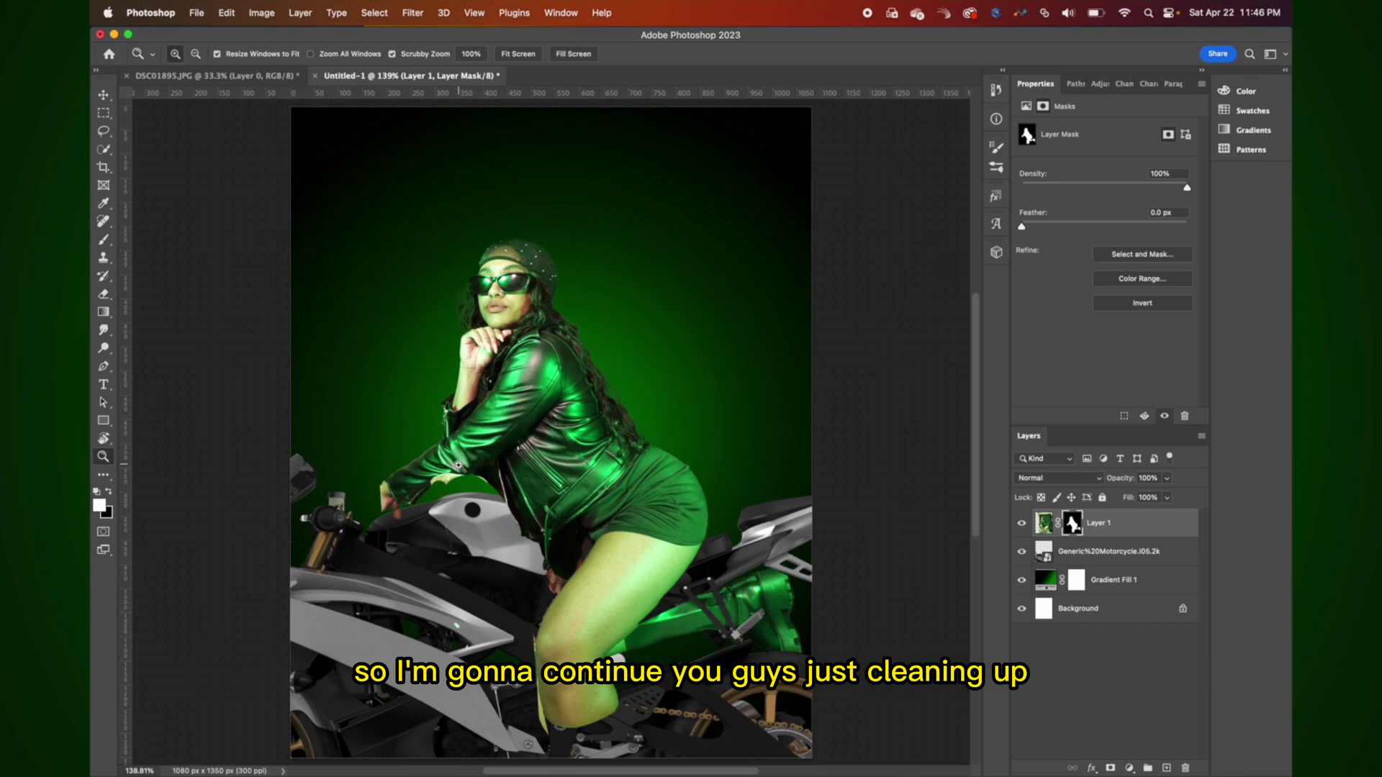
pyautogui.scroll(-3, 558, 542)
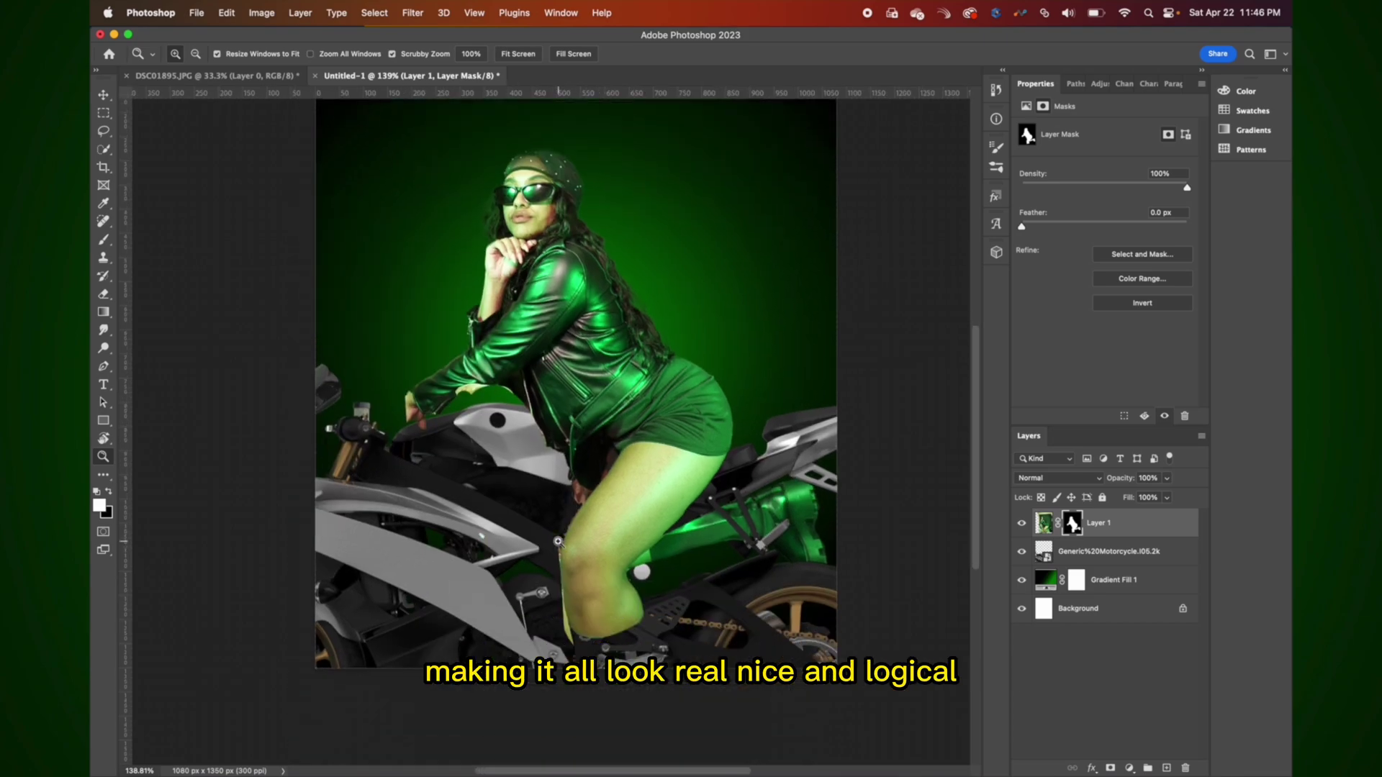
pyautogui.scroll(3, 558, 542)
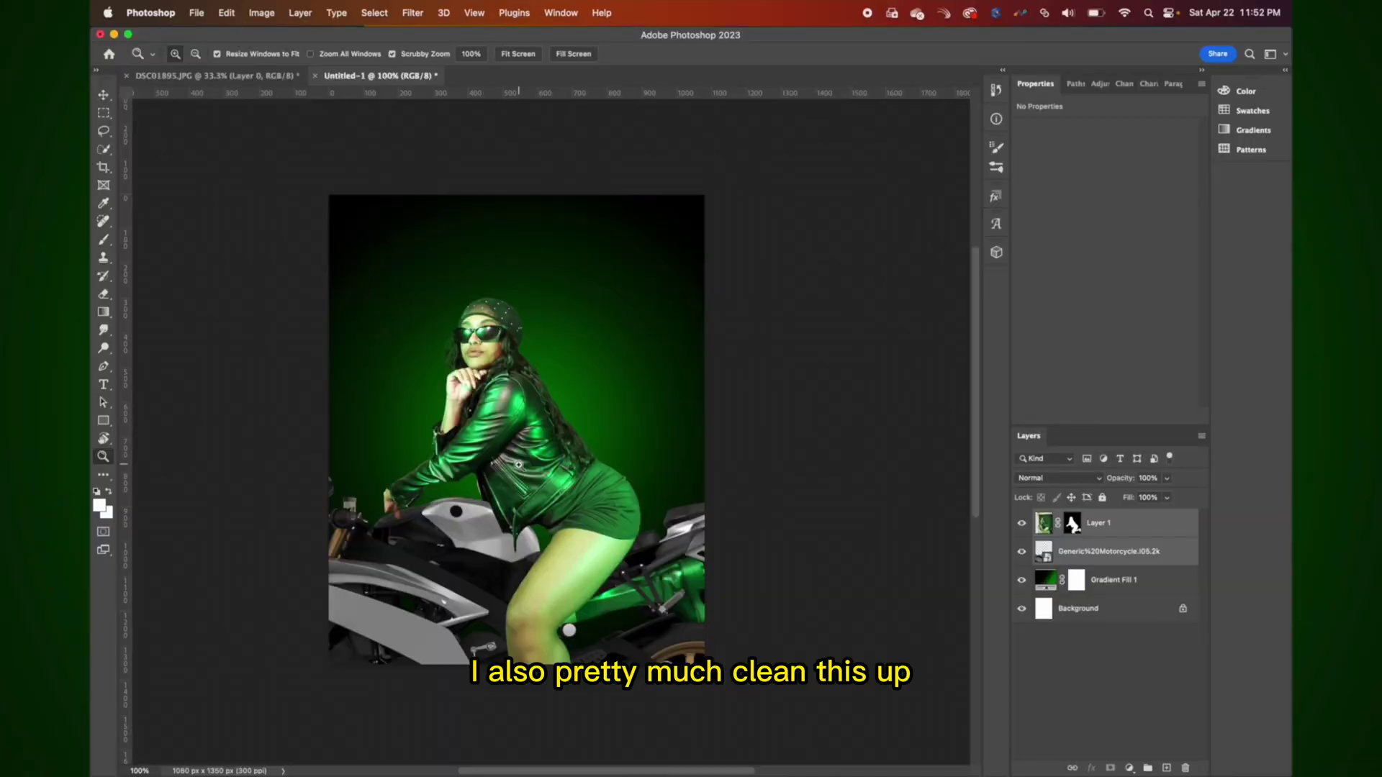
# Place DSC01902.JPG from the Editing Tutorial folder into the composite as a new layer above Layer 1.
pyautogui.click(519, 464)
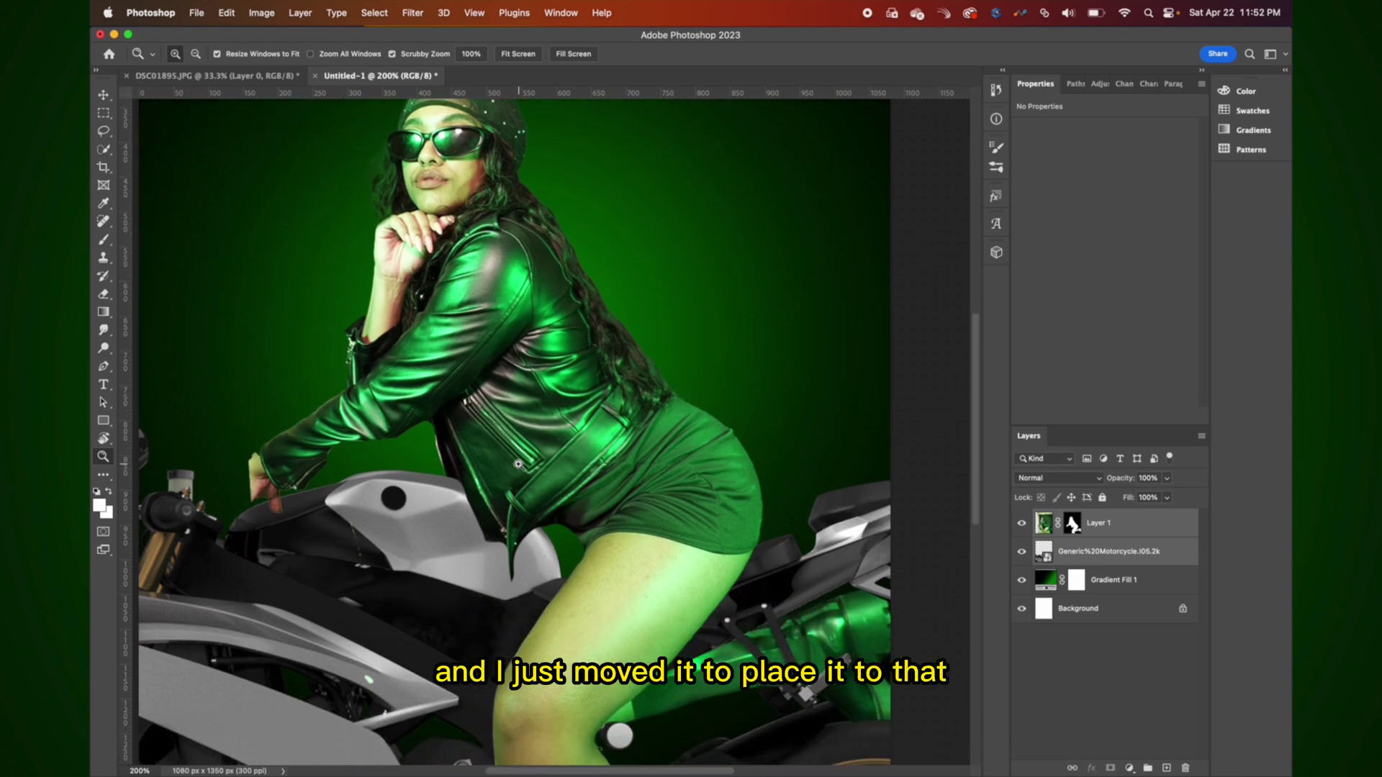
pyautogui.scroll(-5, 519, 464)
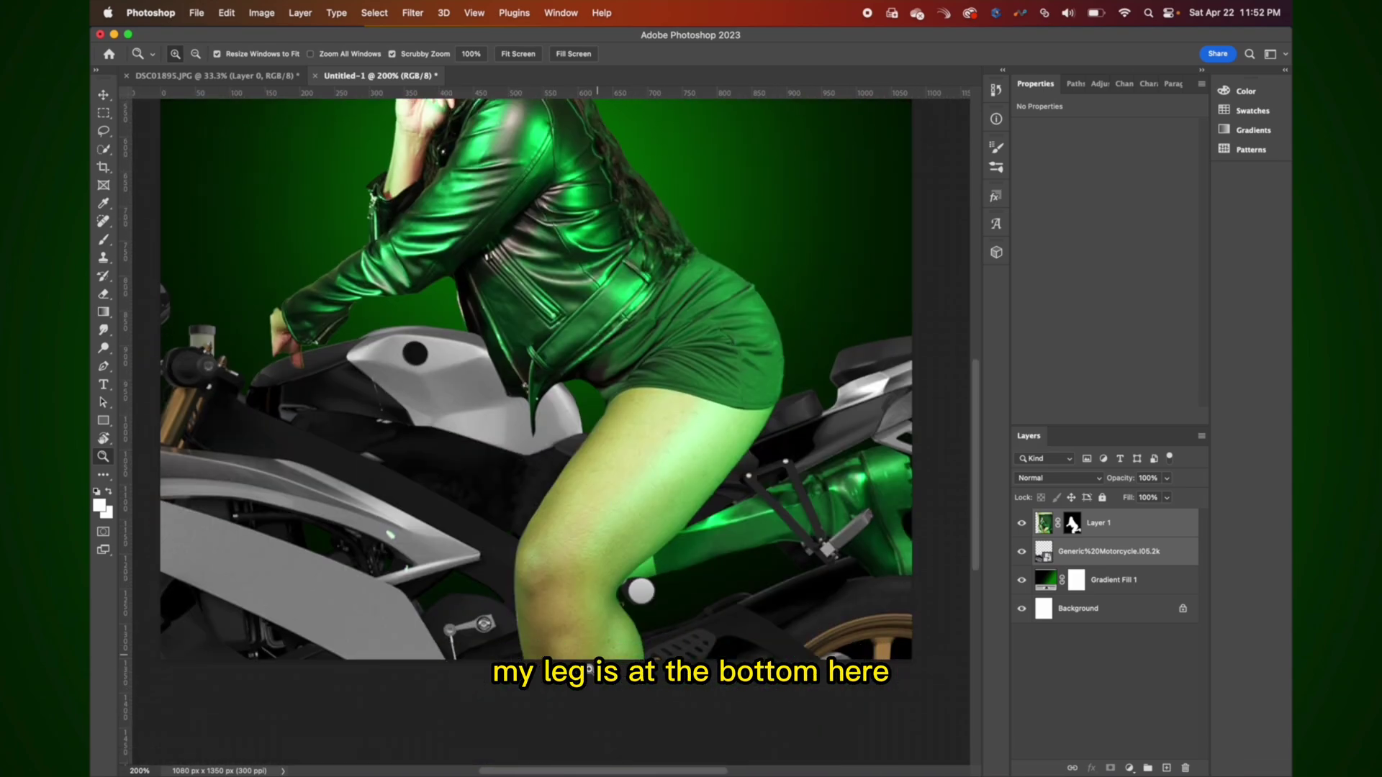
pyautogui.keyDown('alt'); pyautogui.click(568, 496); pyautogui.keyUp('alt')
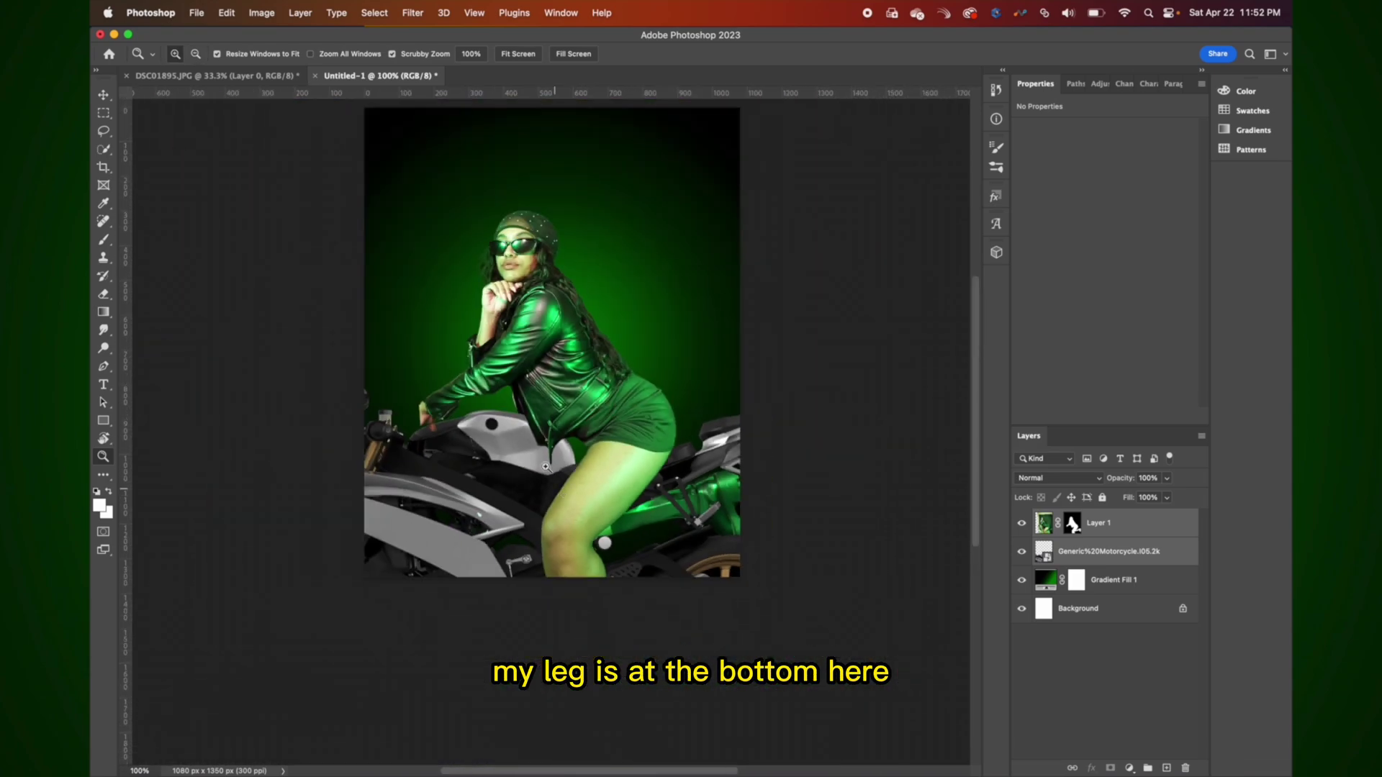
pyautogui.click(426, 442)
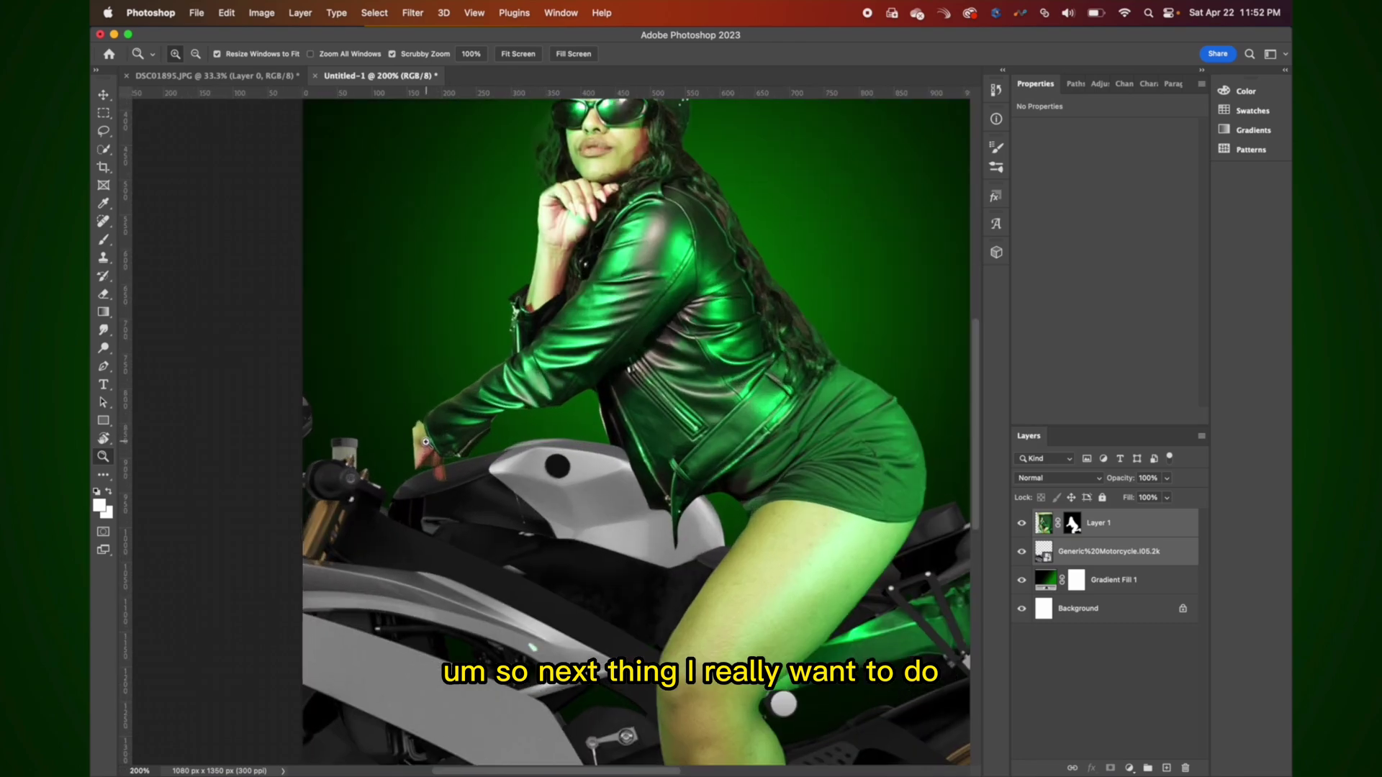
pyautogui.click(426, 442)
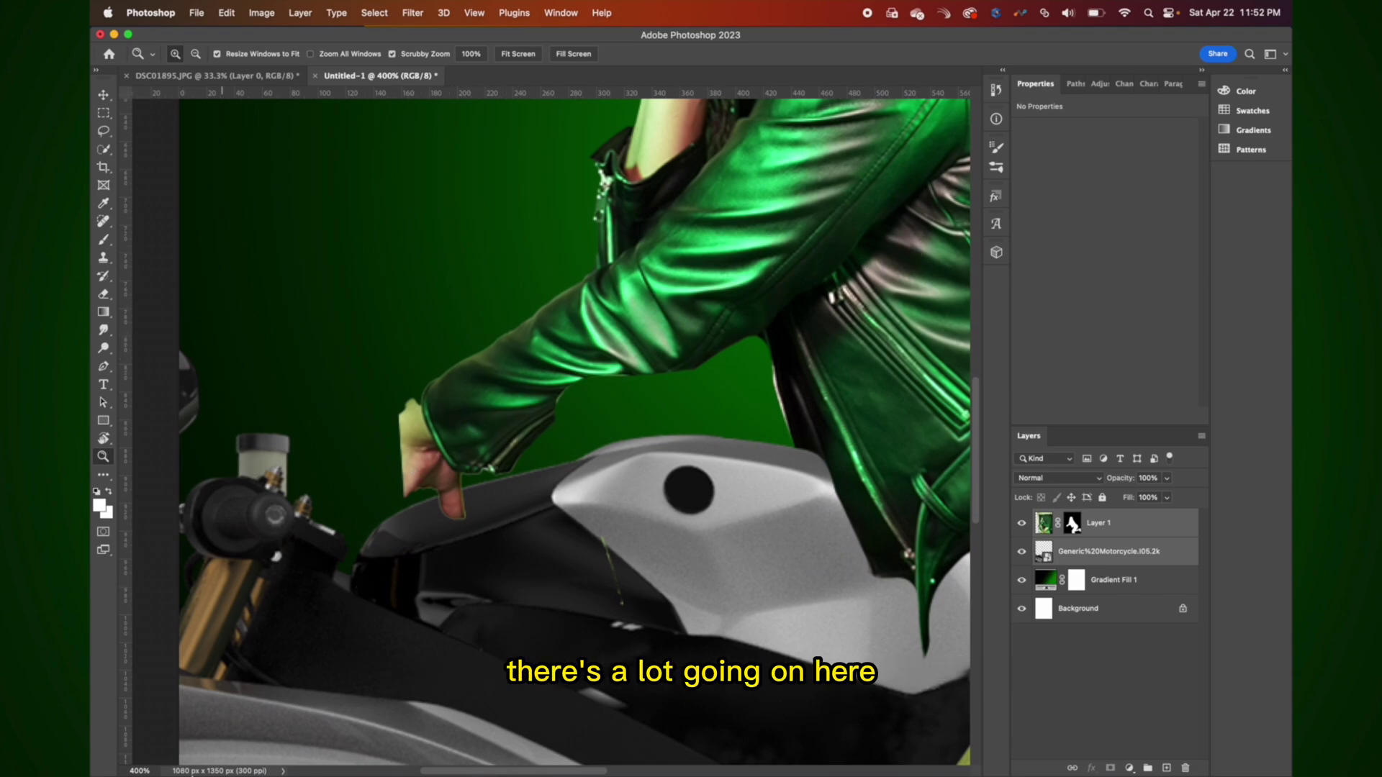
pyautogui.click(253, 741)
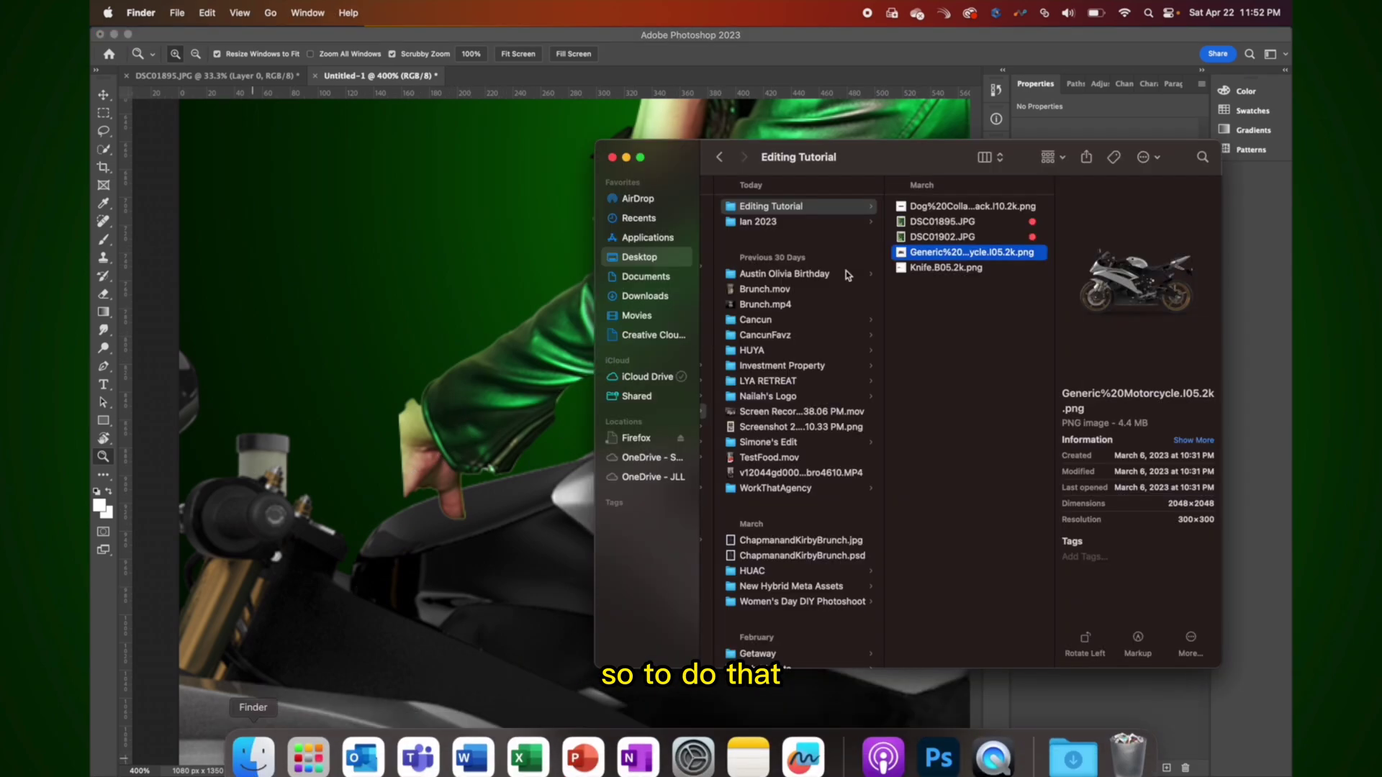
pyautogui.click(970, 226)
pyautogui.click(965, 238)
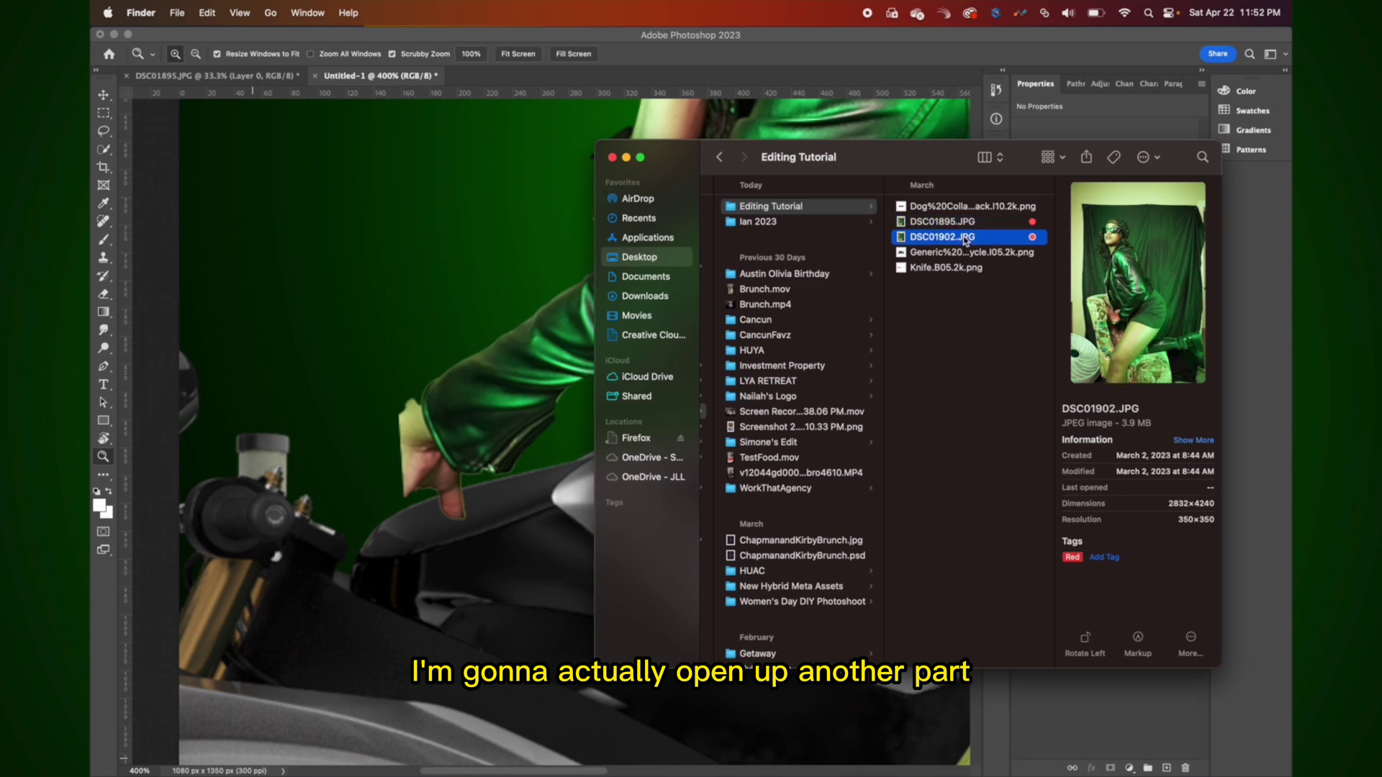
pyautogui.moveTo(952, 241); pyautogui.dragTo(628, 88)
pyautogui.click(773, 54)
pyautogui.press('z')
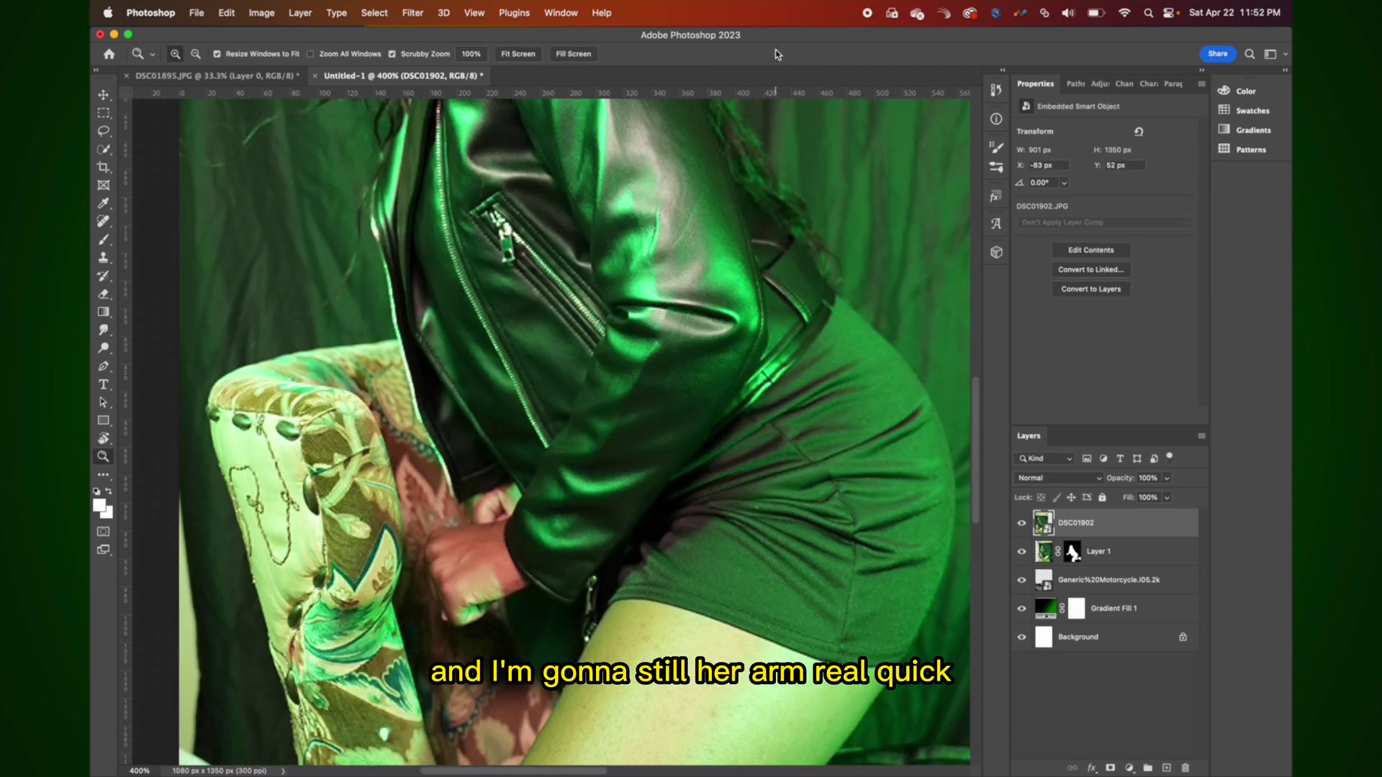
# Outline the forearm and hand in DSC01902 with the Magnetic Lasso and mask the layer to that selection.
pyautogui.click(104, 131)
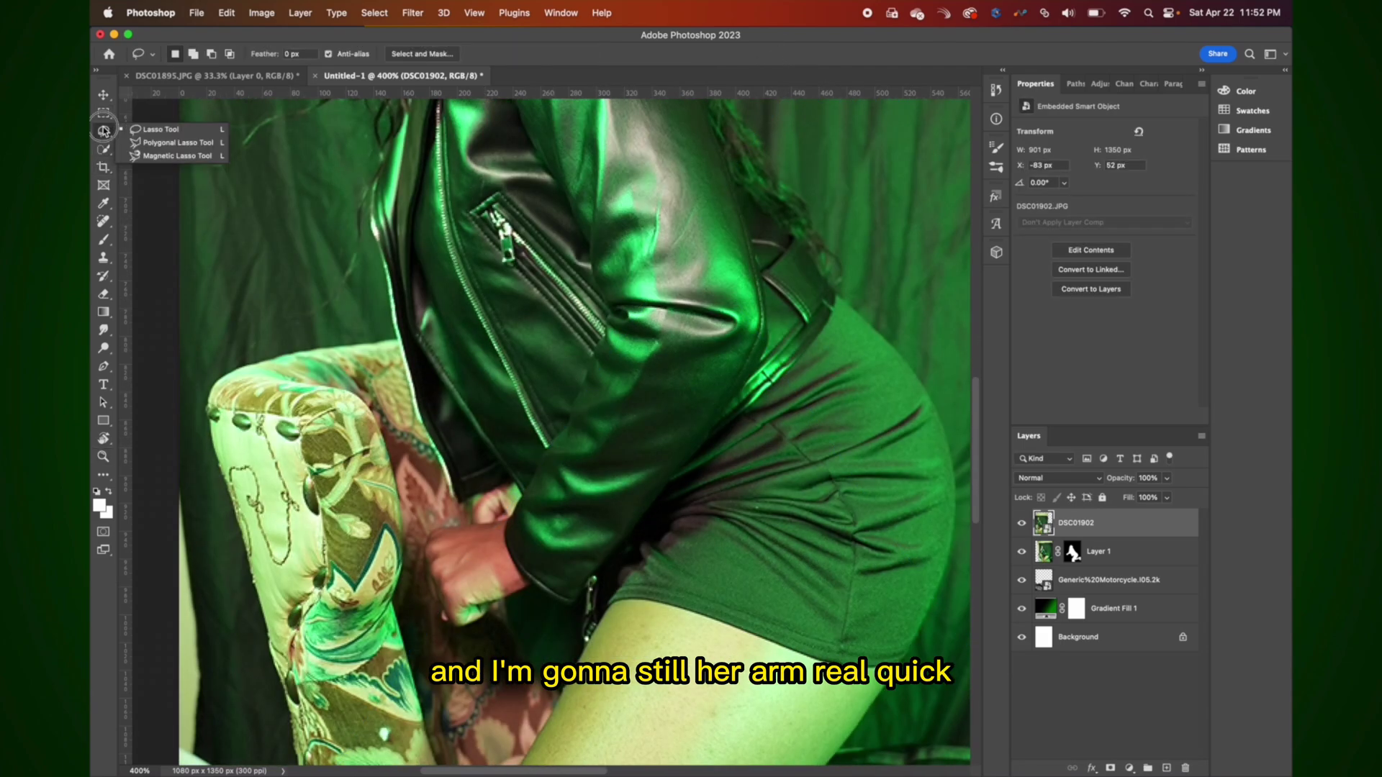
pyautogui.click(156, 157)
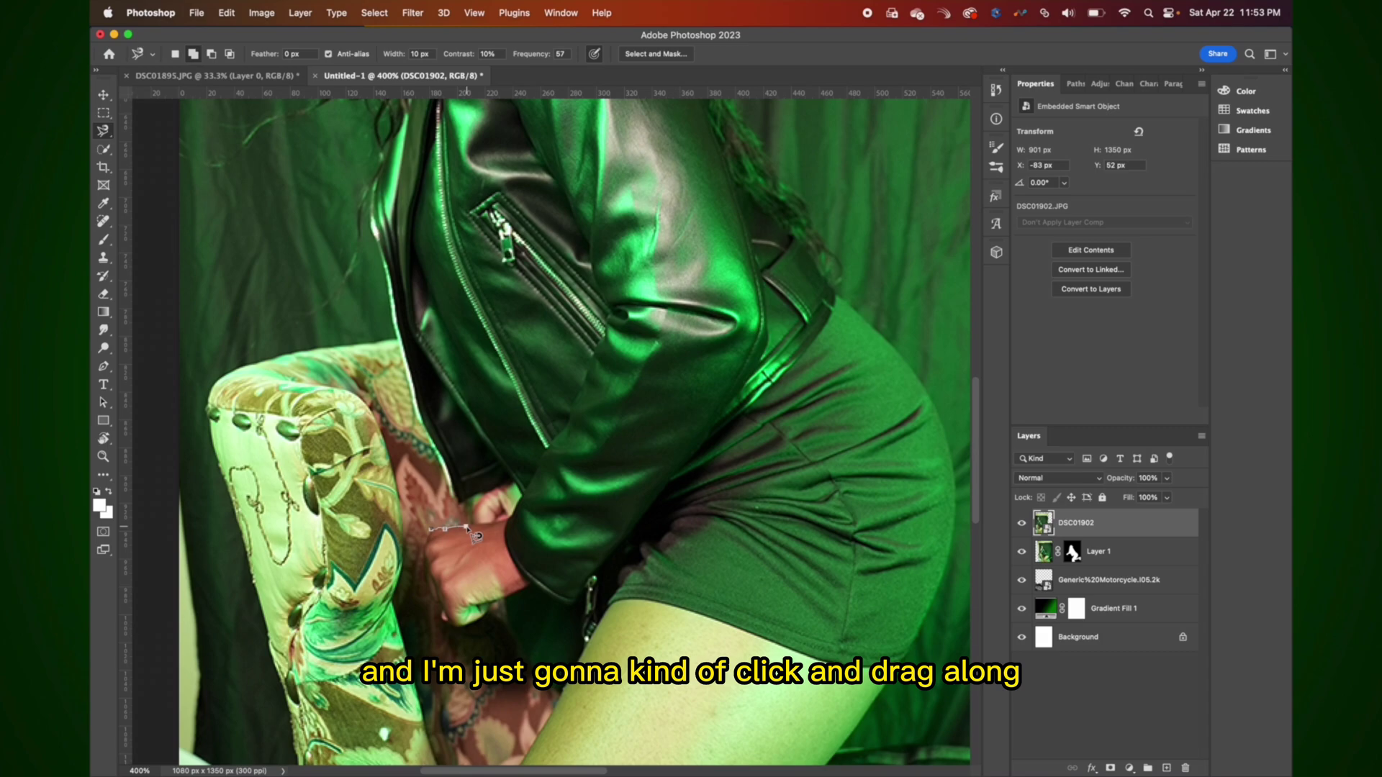
pyautogui.moveTo(511, 531); pyautogui.dragTo(536, 508)
pyautogui.moveTo(549, 459)
pyautogui.mouseDown()
pyautogui.moveTo(616, 327)
pyautogui.moveTo(608, 288)
pyautogui.moveTo(689, 296)
pyautogui.moveTo(441, 538)
pyautogui.mouseUp()
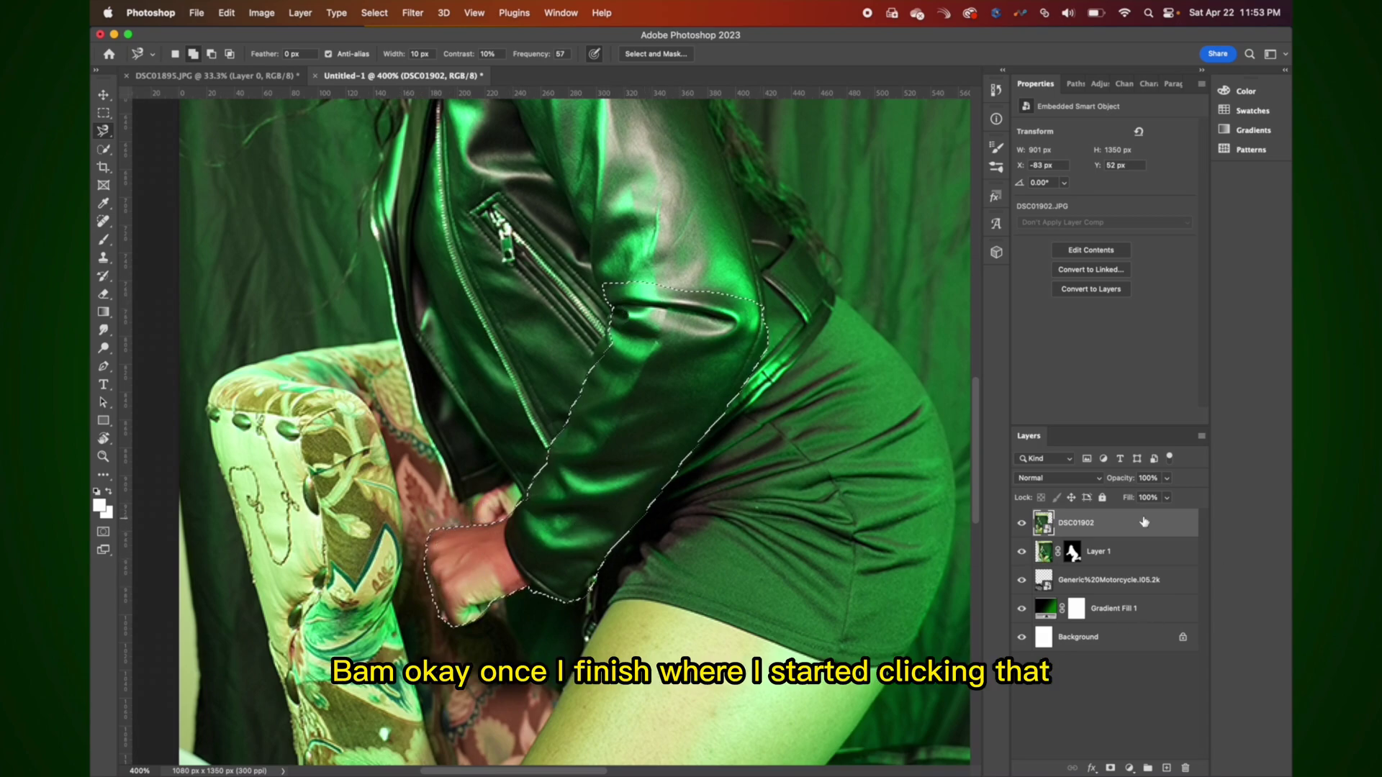
pyautogui.click(1110, 768)
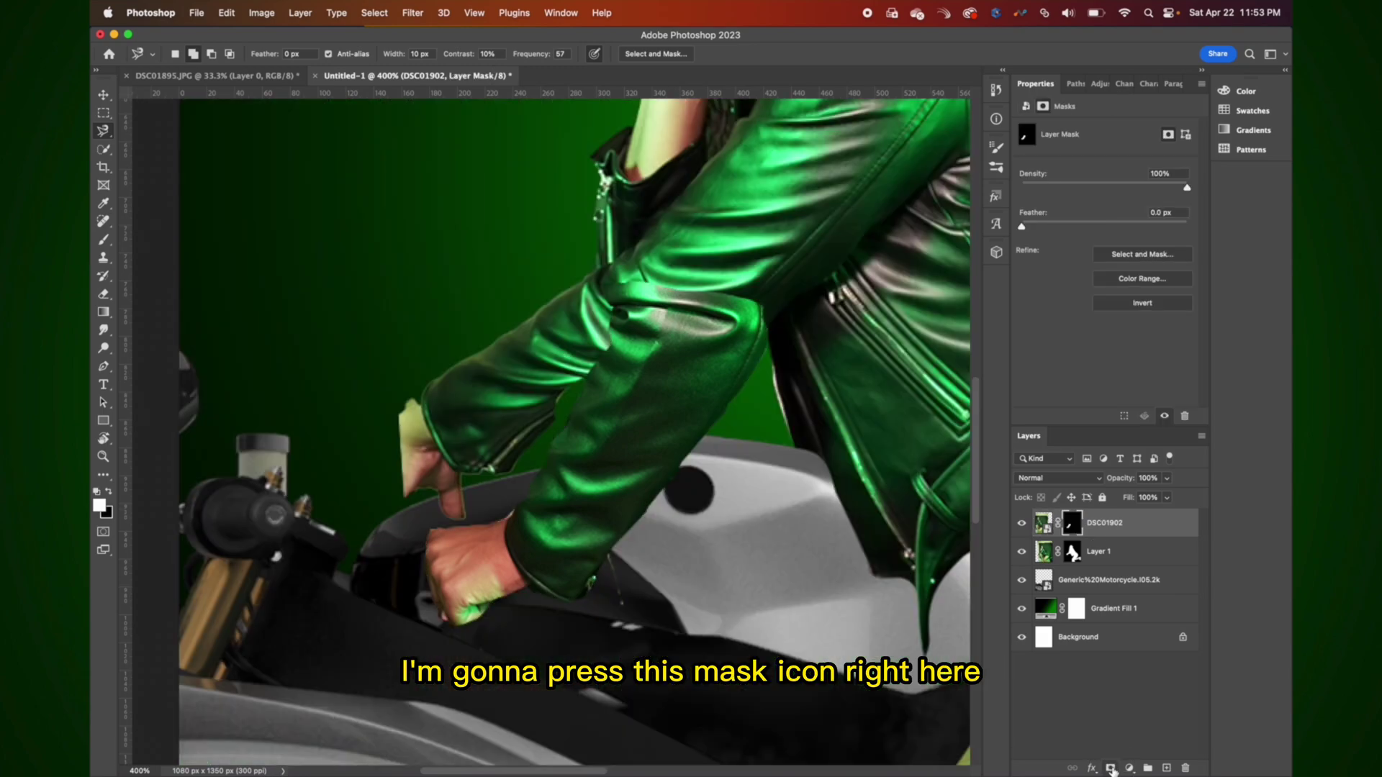
# Scale the cut-out forearm to about 91%, rotate it about 32°, and place it over the original sleeve, reaching toward the handlebar.
pyautogui.press('v')
pyautogui.moveTo(705, 382)
pyautogui.mouseDown()
pyautogui.moveTo(601, 478)
pyautogui.moveTo(639, 425)
pyautogui.mouseUp()
pyautogui.press('z')
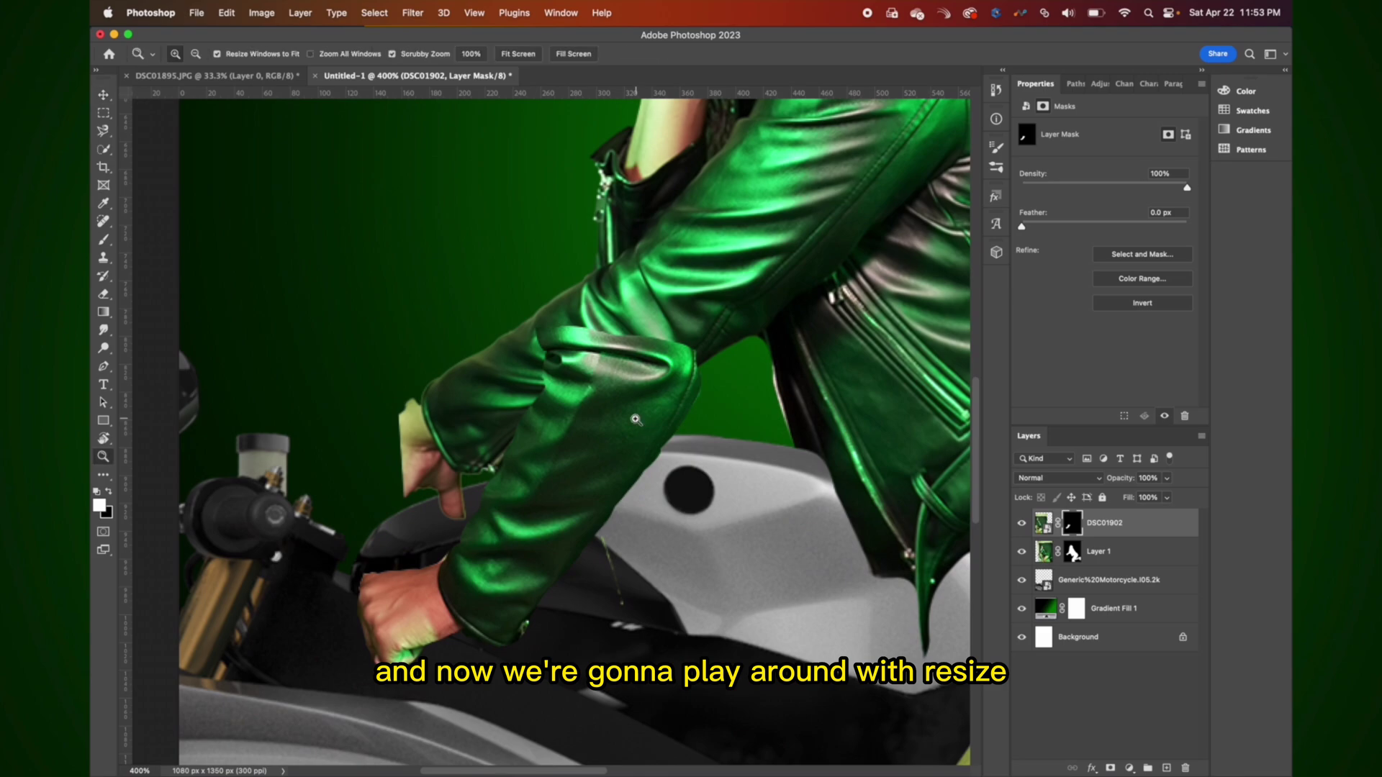
pyautogui.keyDown('alt'); pyautogui.click(635, 419); pyautogui.keyUp('alt')
pyautogui.keyDown('alt'); pyautogui.click(636, 418); pyautogui.keyUp('alt')
pyautogui.press('v')
pyautogui.moveTo(671, 417); pyautogui.dragTo(585, 437)
pyautogui.moveTo(869, 367); pyautogui.dragTo(795, 575)
pyautogui.moveTo(596, 370); pyautogui.dragTo(700, 406)
pyautogui.press('Return')
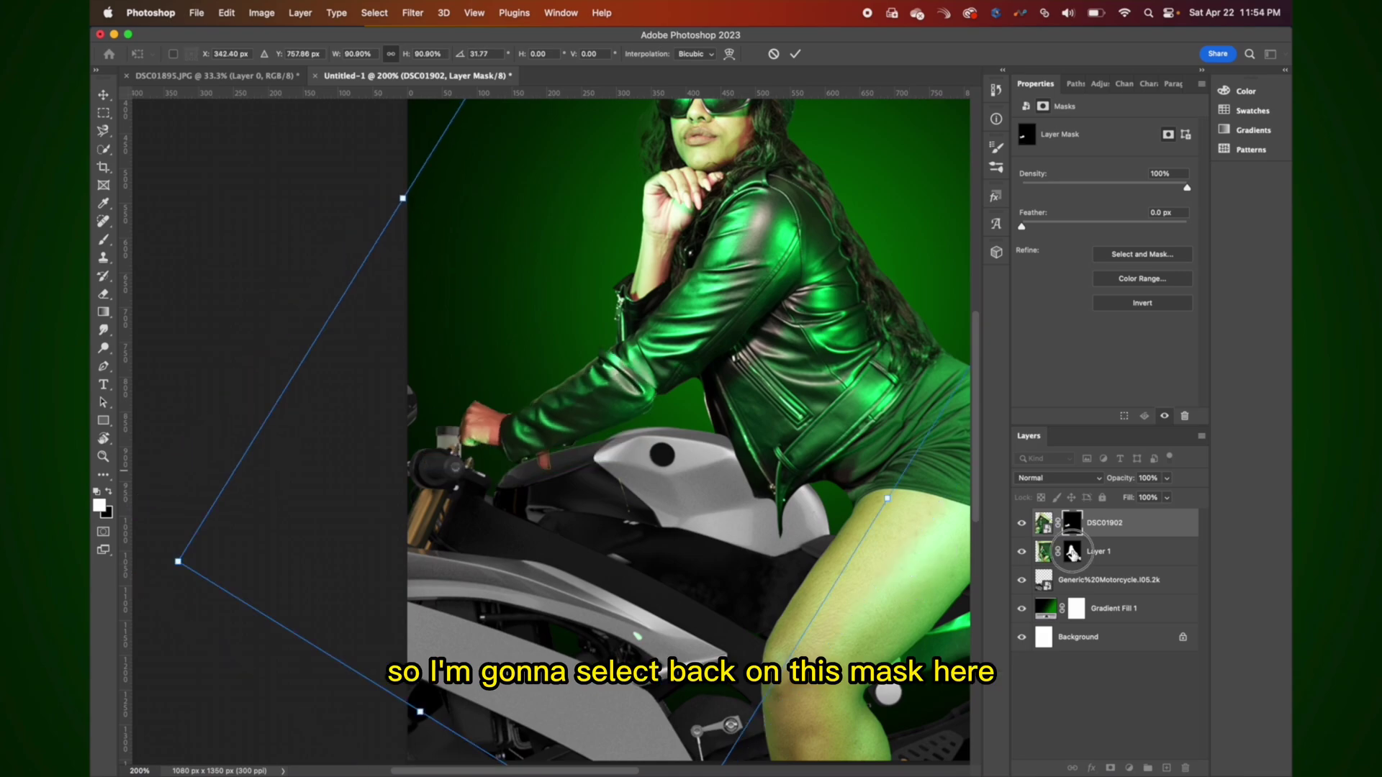
# Erase the original hand behind the new forearm on Layer 1's mask with a 41 px Hard Round eraser.
pyautogui.click(1072, 551)
pyautogui.click(105, 295)
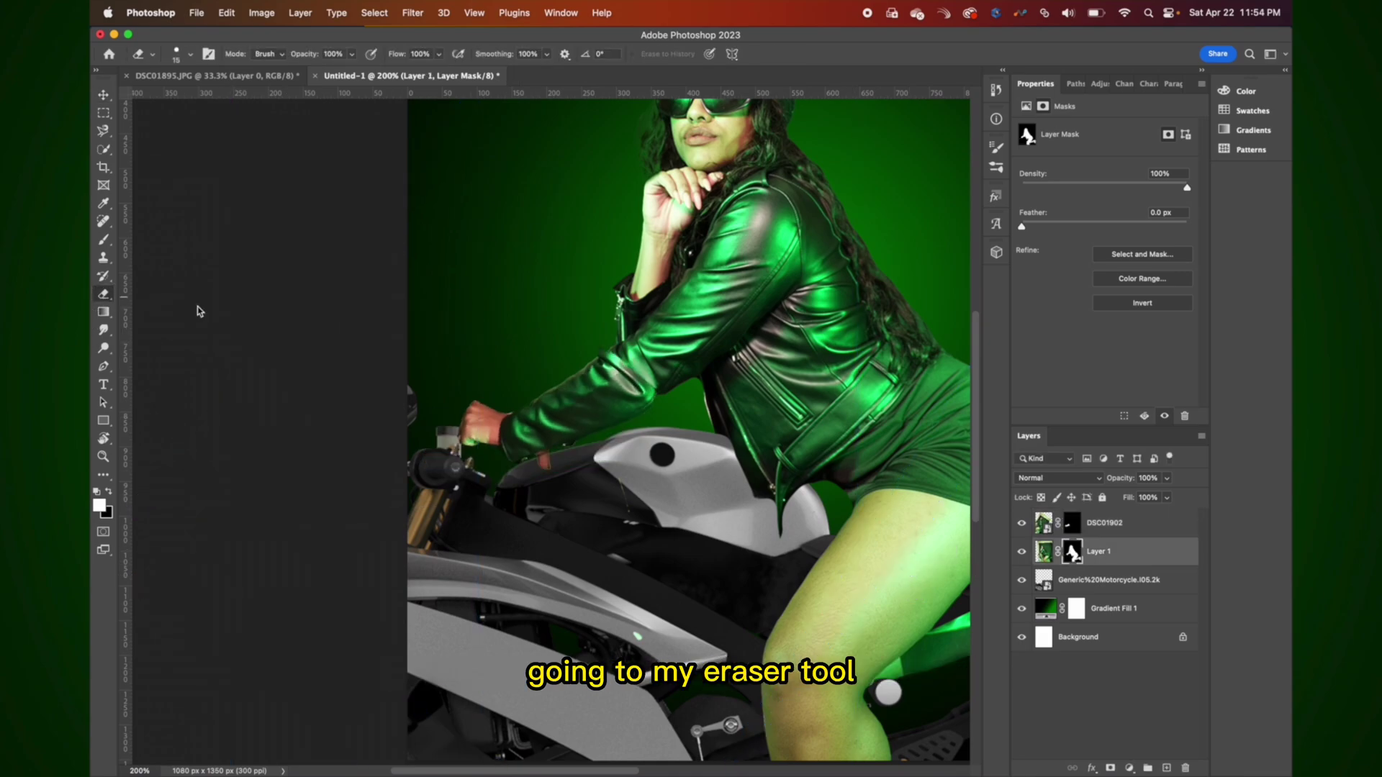
pyautogui.rightClick(153, 117)
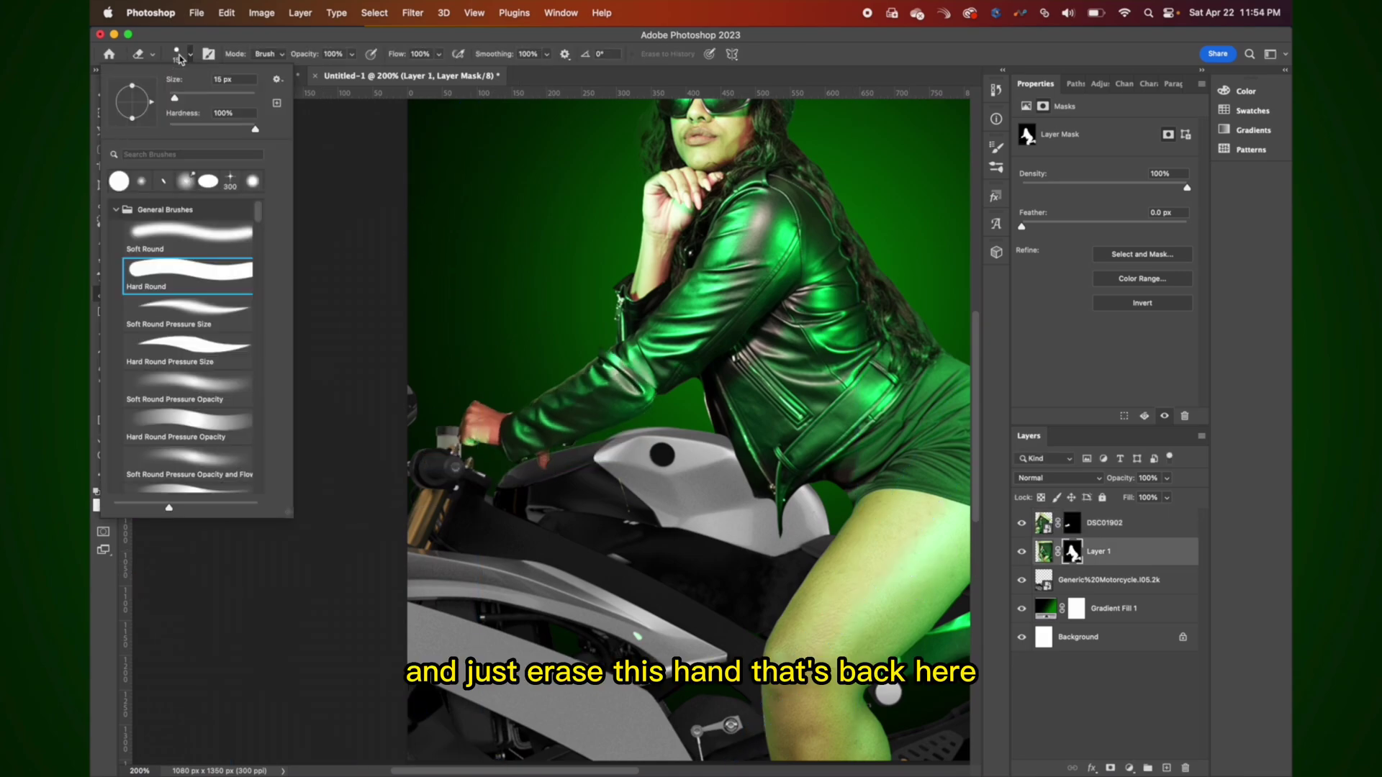
pyautogui.moveTo(175, 98); pyautogui.dragTo(190, 97)
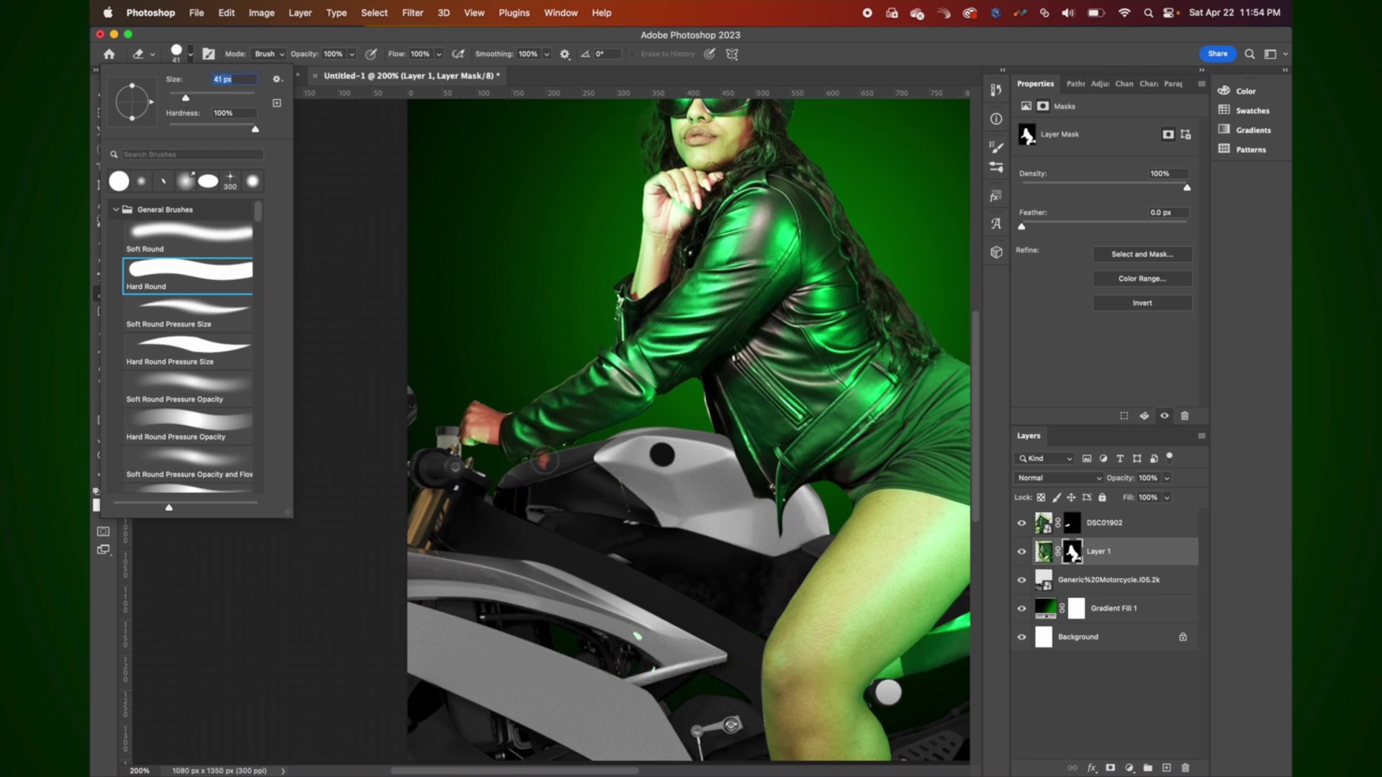
pyautogui.click(544, 467)
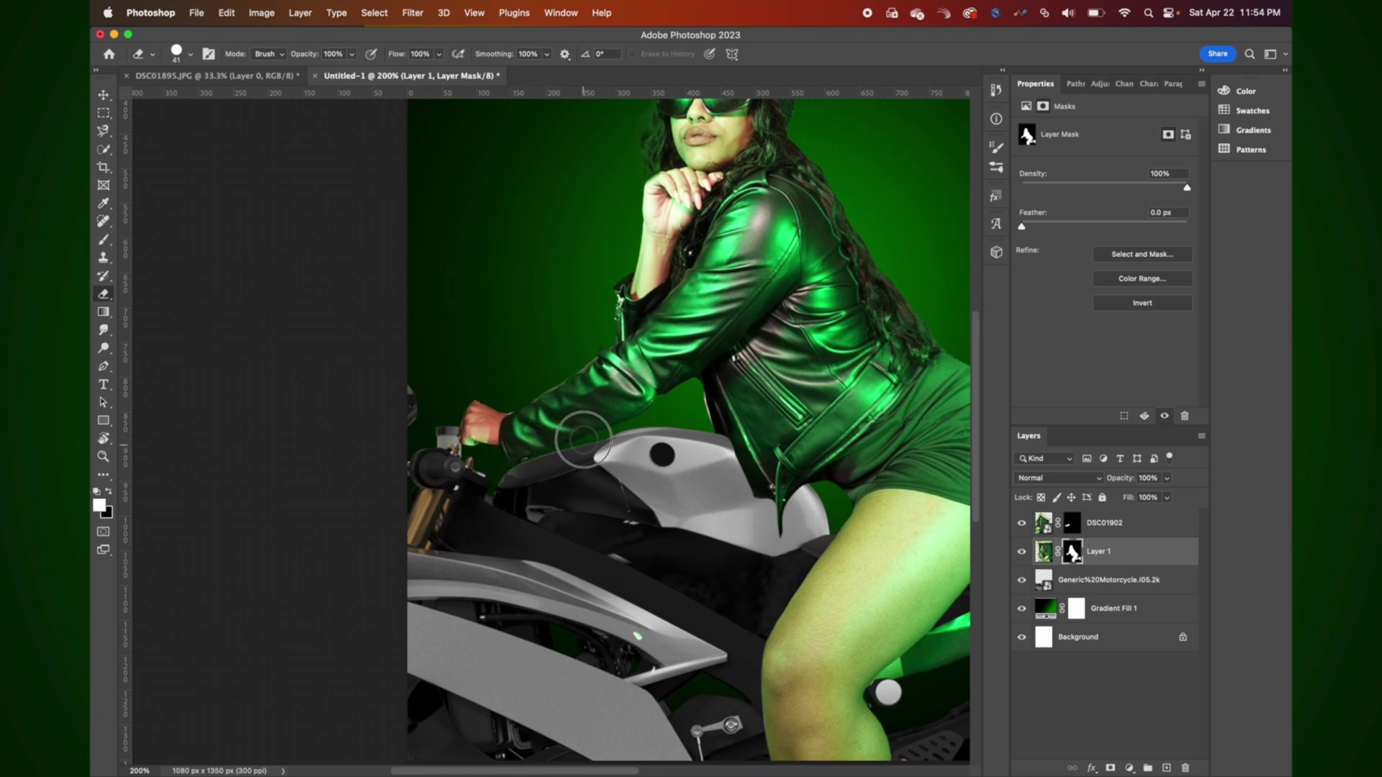
# Soften the sleeve overlap on the DSC01902 mask with a 41 px Soft Round eraser.
pyautogui.click(1073, 530)
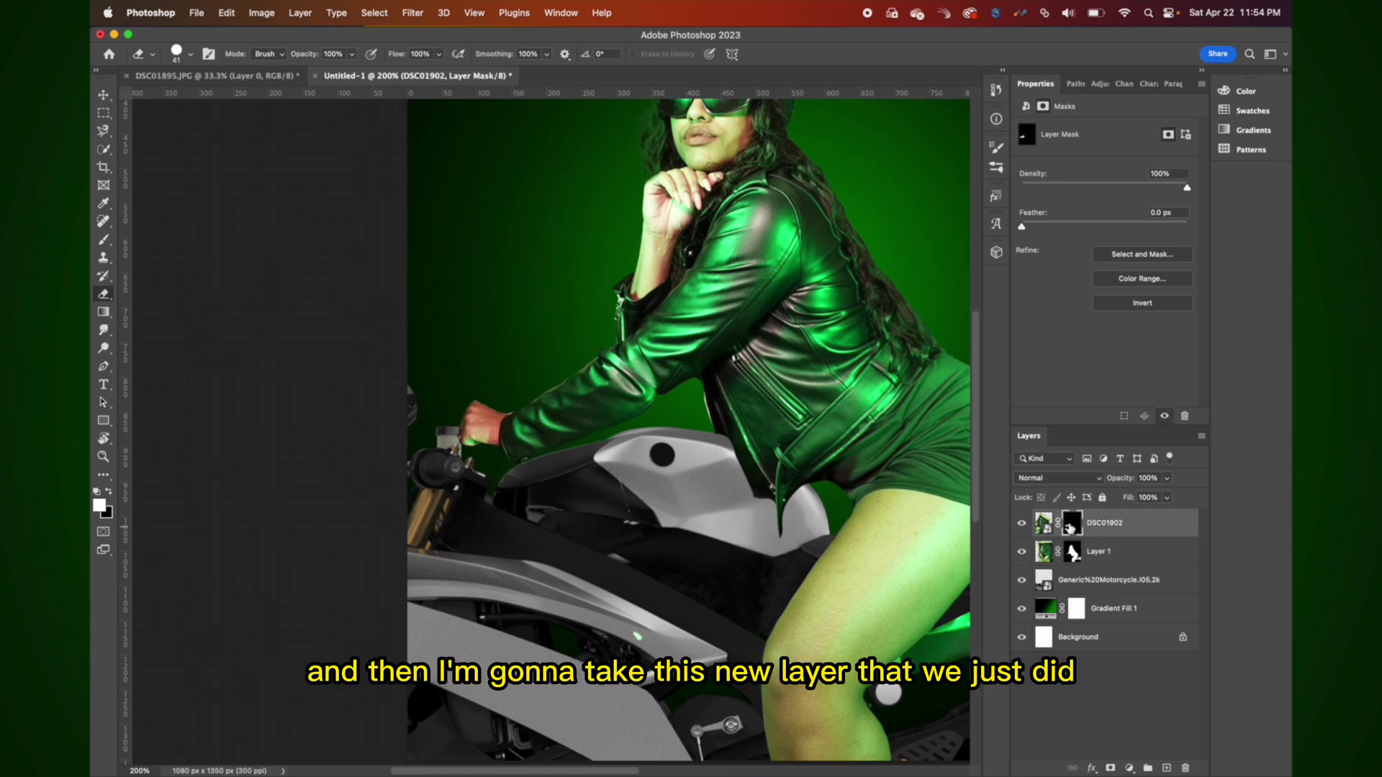
pyautogui.click(188, 55)
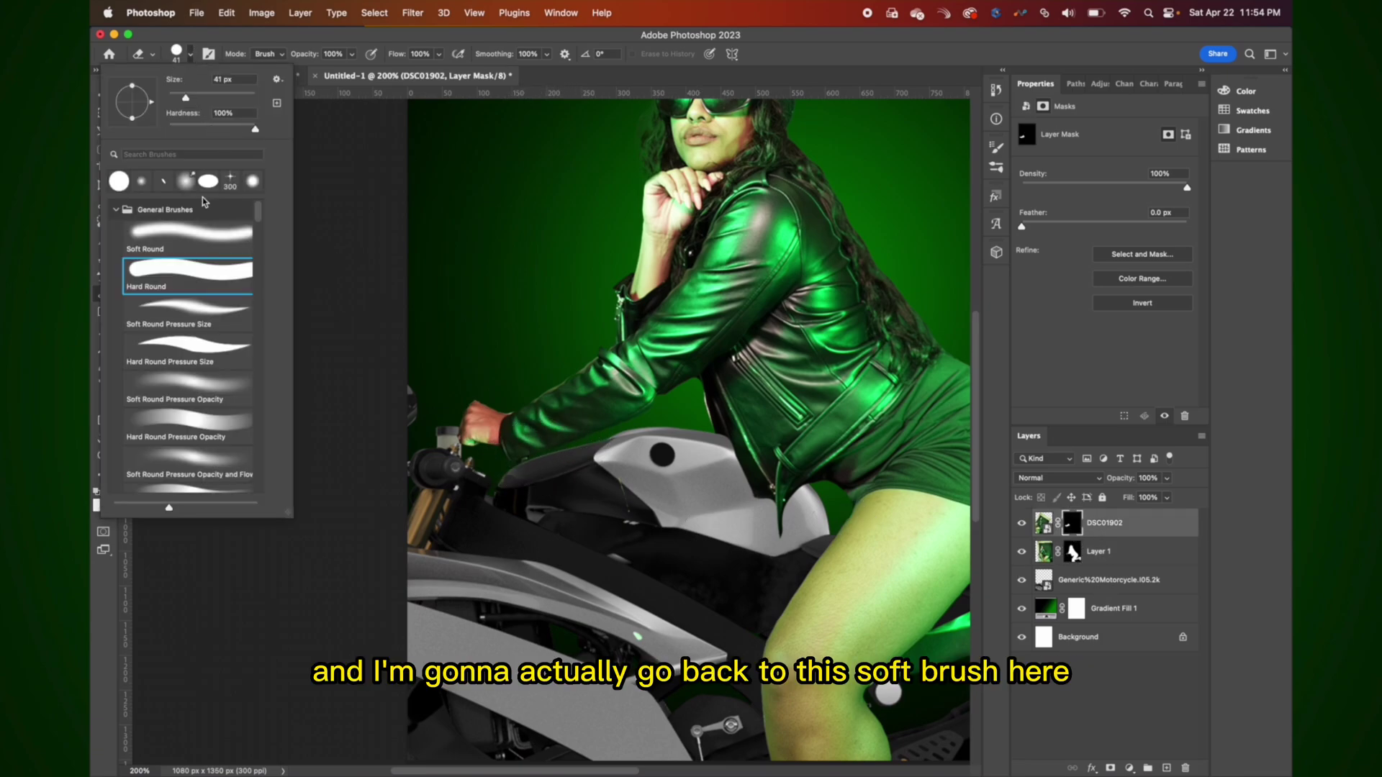
pyautogui.click(192, 239)
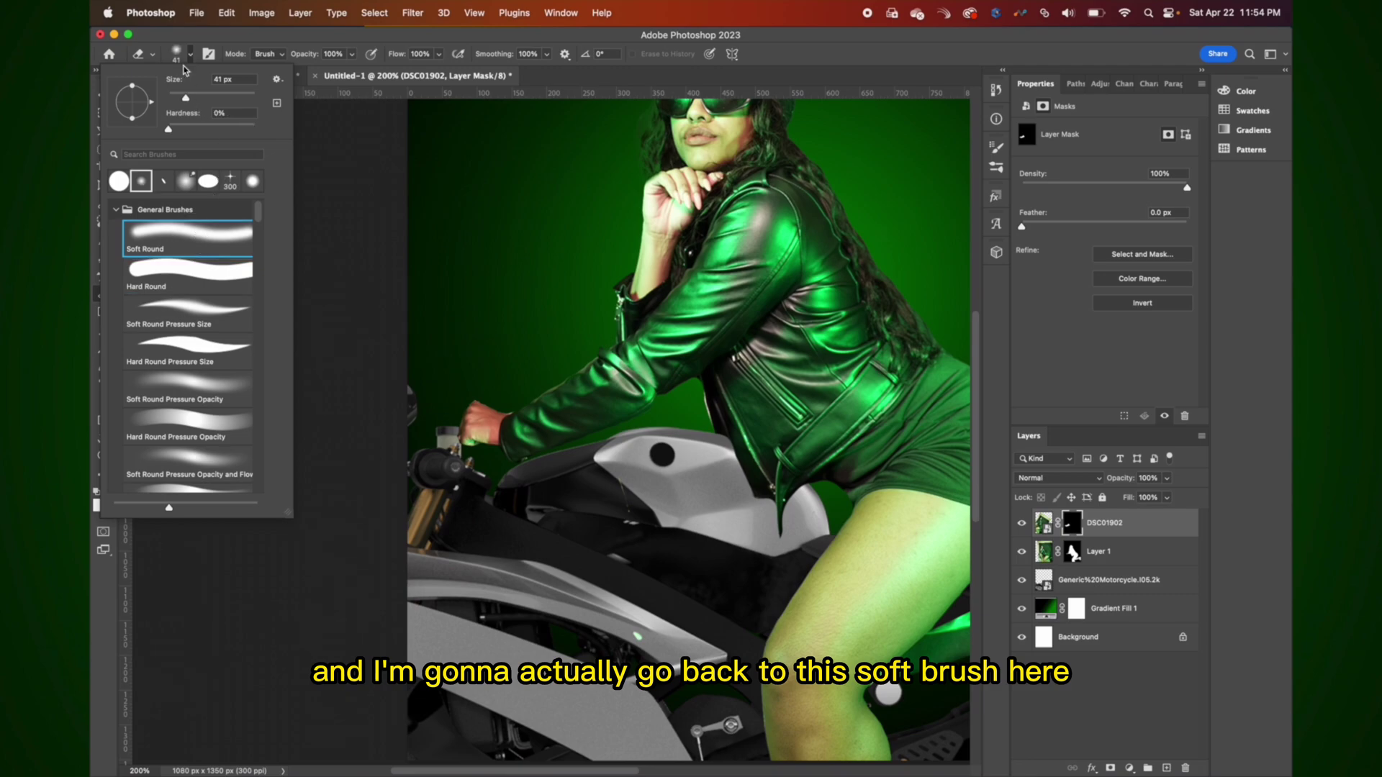
pyautogui.click(606, 356)
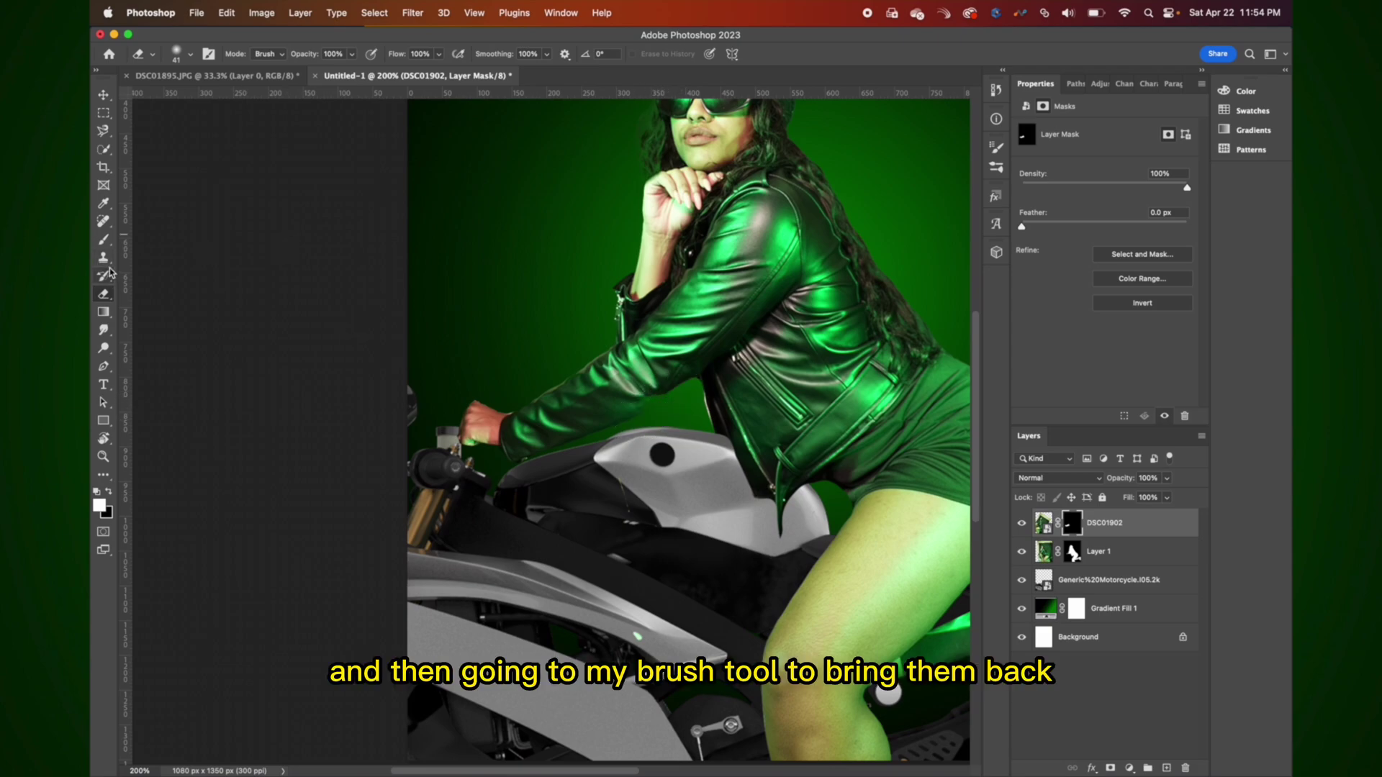
# Paint sleeve areas back on the DSC01902 mask with a softened 25 px brush and touch up the overlap with the Eraser.
pyautogui.click(105, 241)
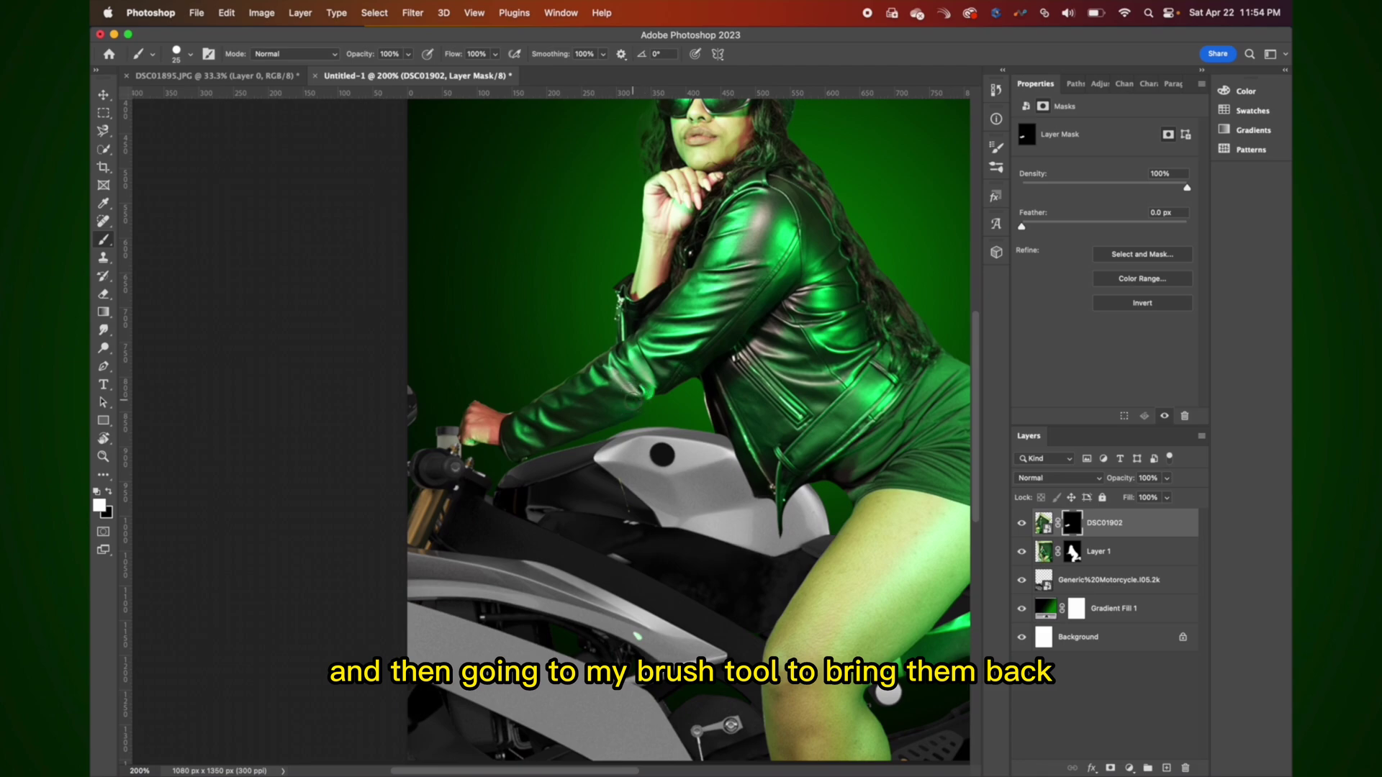
pyautogui.press('super+space')
pyautogui.hotkey('shift', '[')
pyautogui.hotkey('shift', '[')
pyautogui.hotkey('shift', '[')
pyautogui.hotkey('shift', '[')
pyautogui.moveTo(659, 390); pyautogui.dragTo(647, 374)
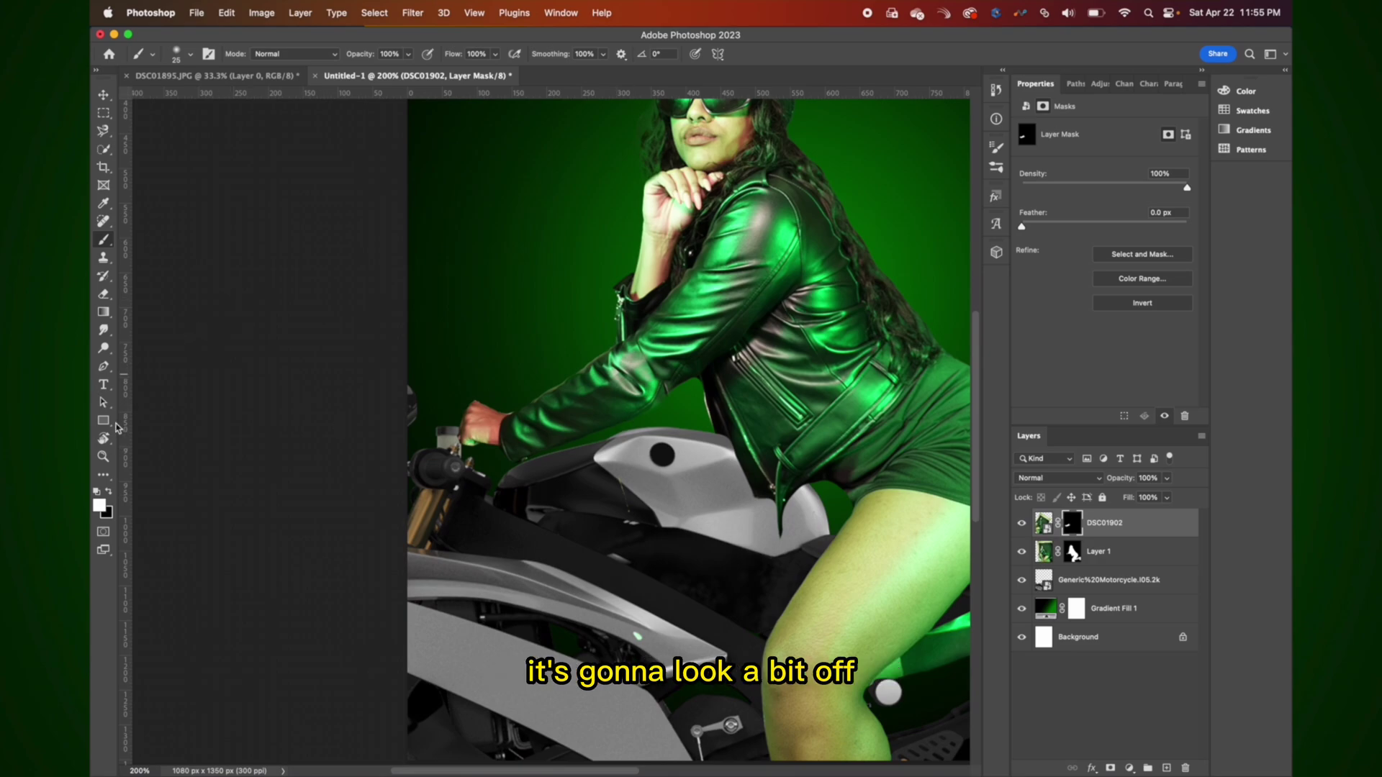
pyautogui.click(104, 296)
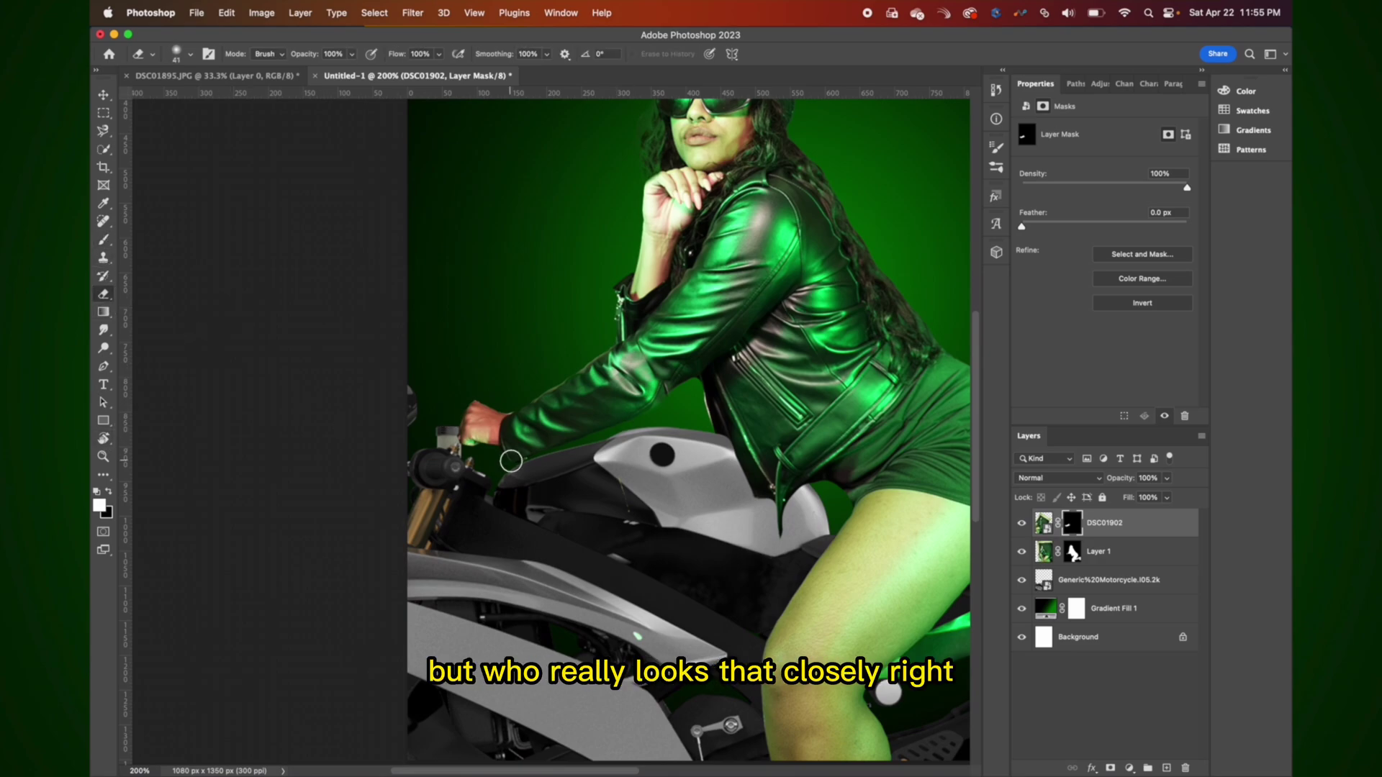
pyautogui.click(646, 421)
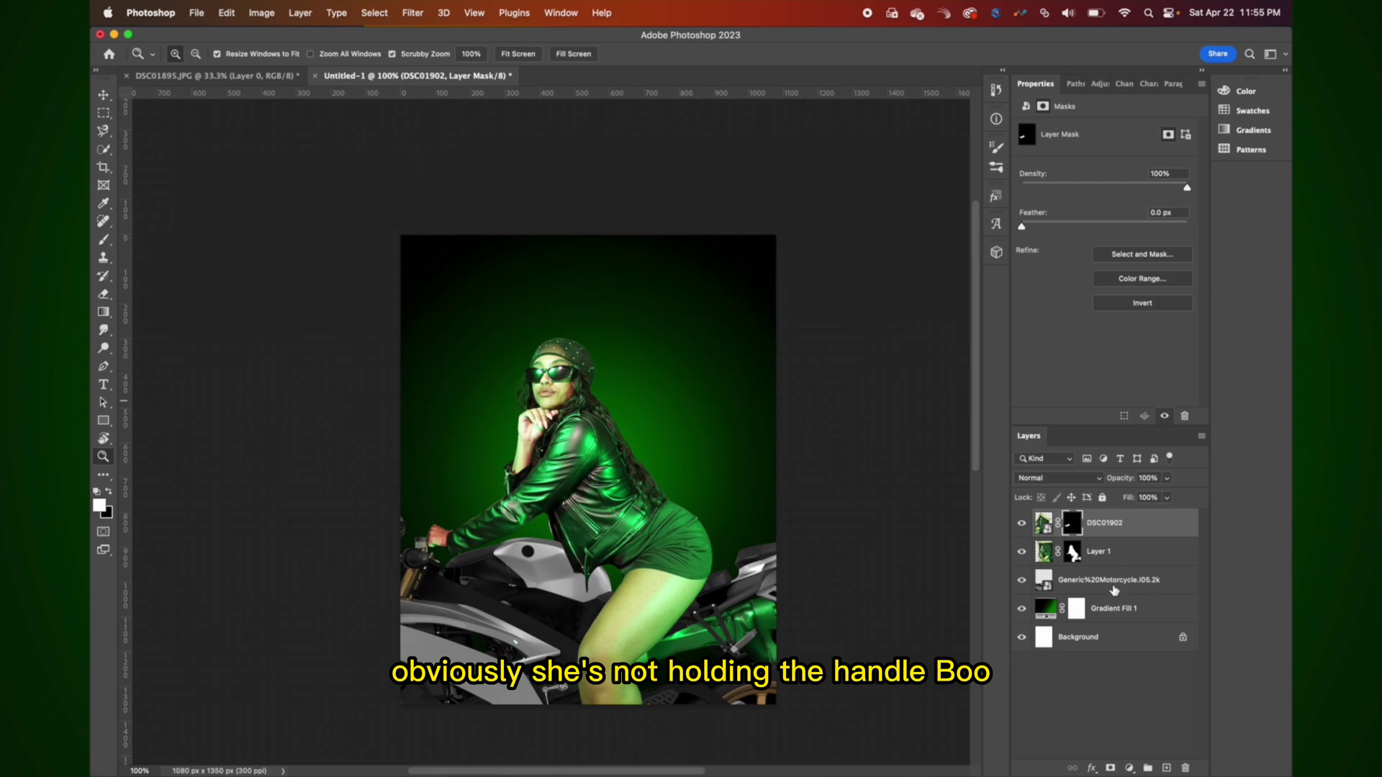
# Group DSC01902 with Layer 1, shift the group slightly down and left, and rotate it about -1.22° to put the hand on the handlebar.
pyautogui.keyDown('shift'); pyautogui.click(1113, 552); pyautogui.keyUp('shift')
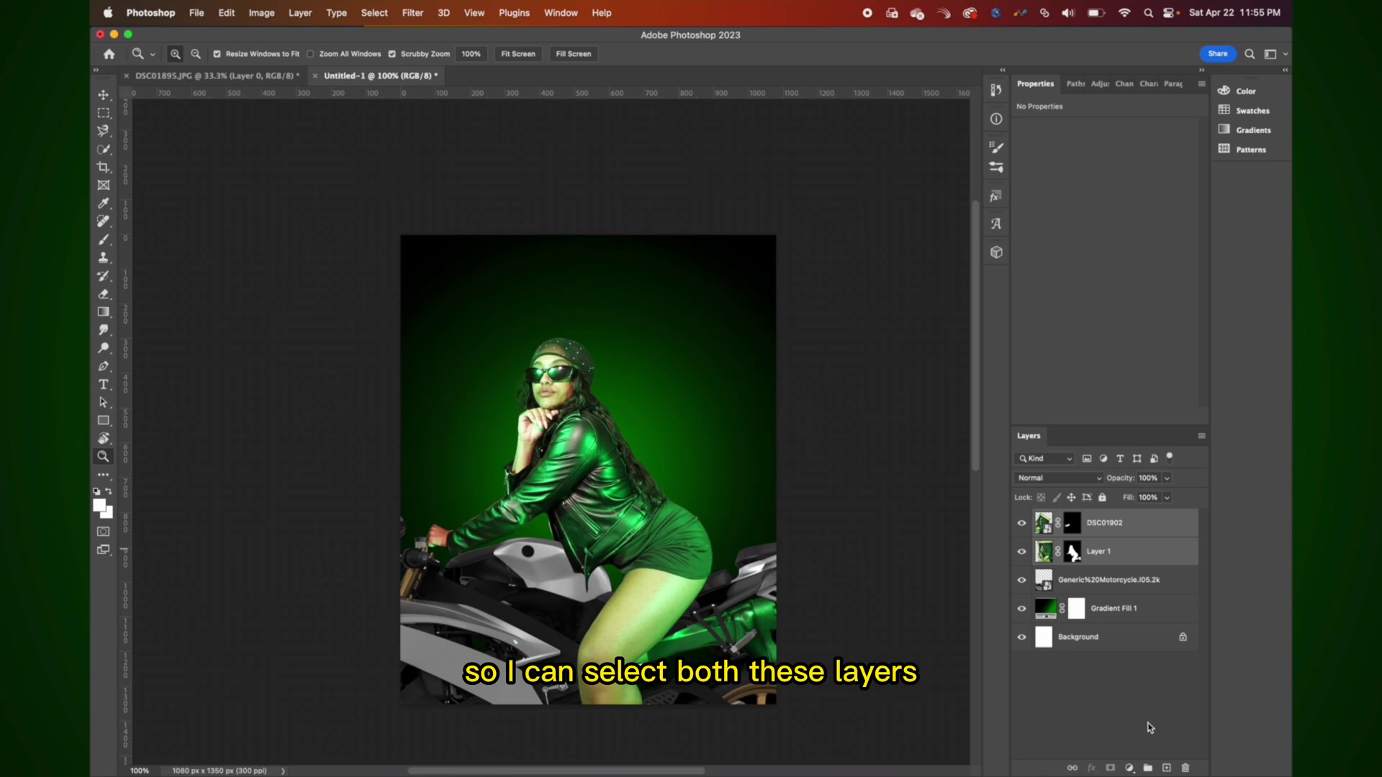
pyautogui.click(1149, 769)
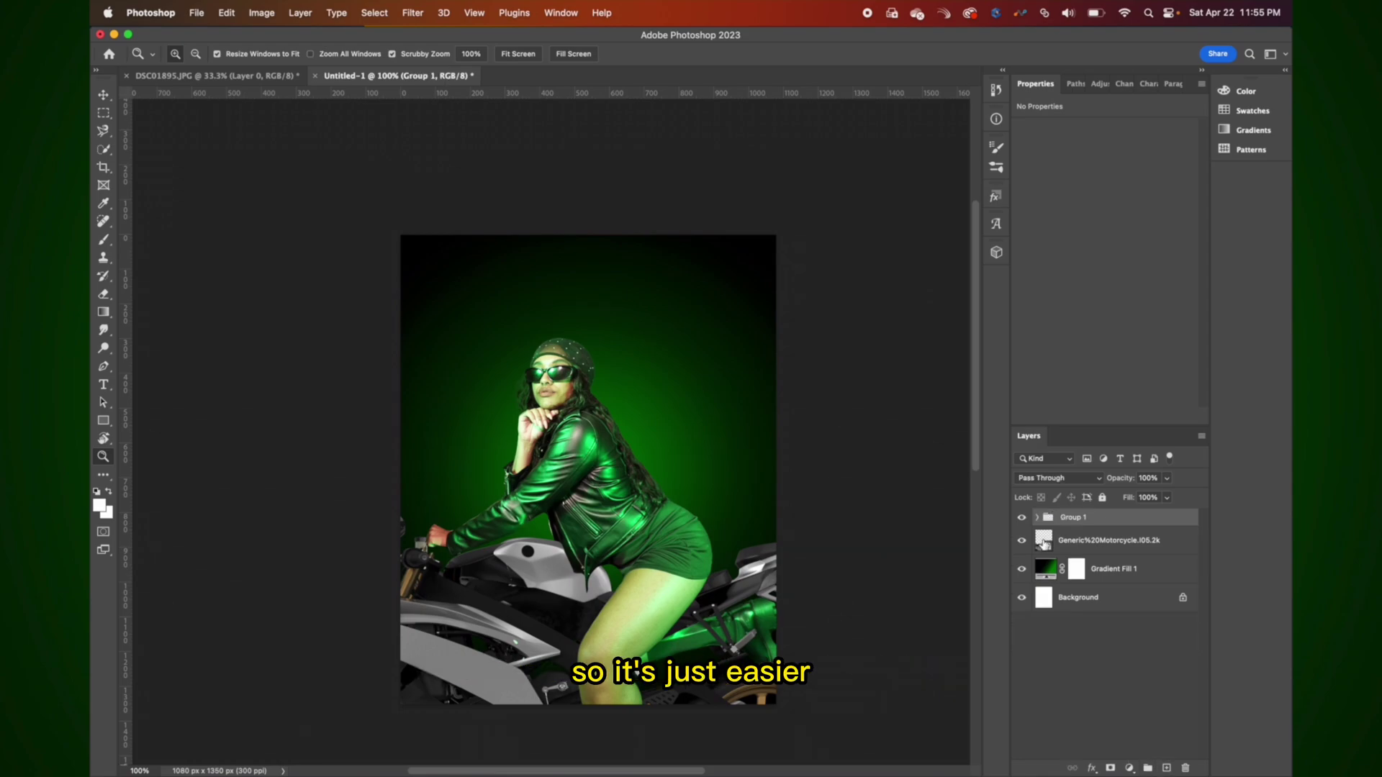
pyautogui.press('v')
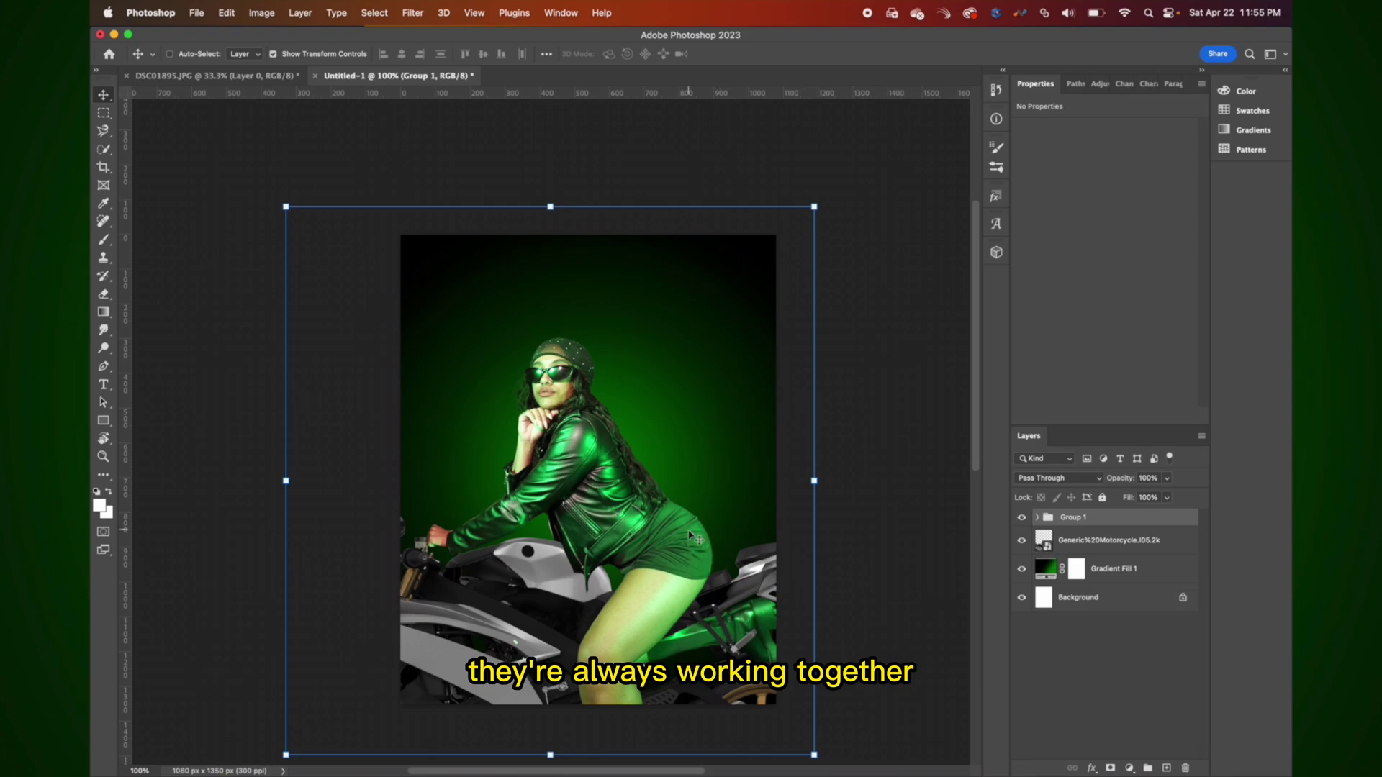
pyautogui.moveTo(704, 552); pyautogui.dragTo(647, 537)
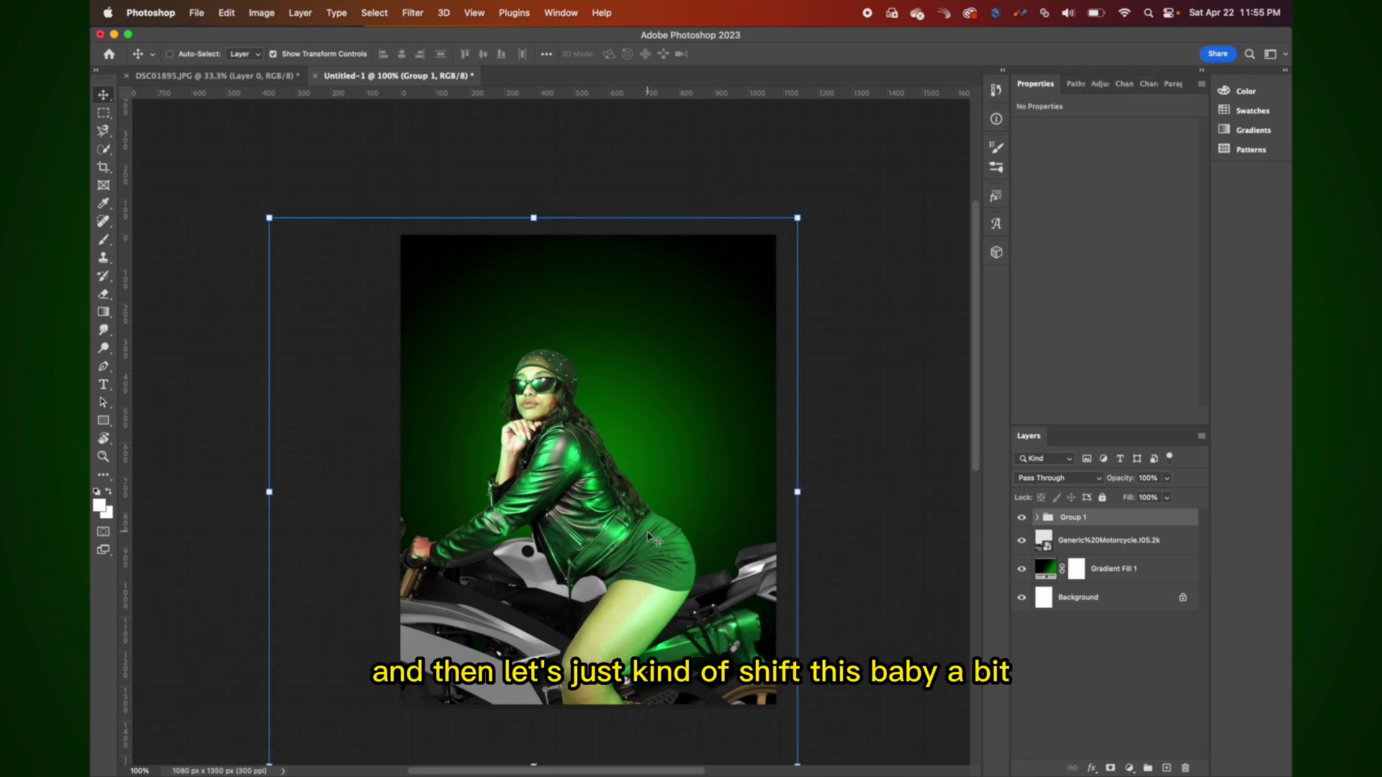
pyautogui.moveTo(815, 480); pyautogui.dragTo(721, 477)
pyautogui.moveTo(815, 494); pyautogui.dragTo(812, 478)
pyautogui.moveTo(680, 520); pyautogui.dragTo(678, 517)
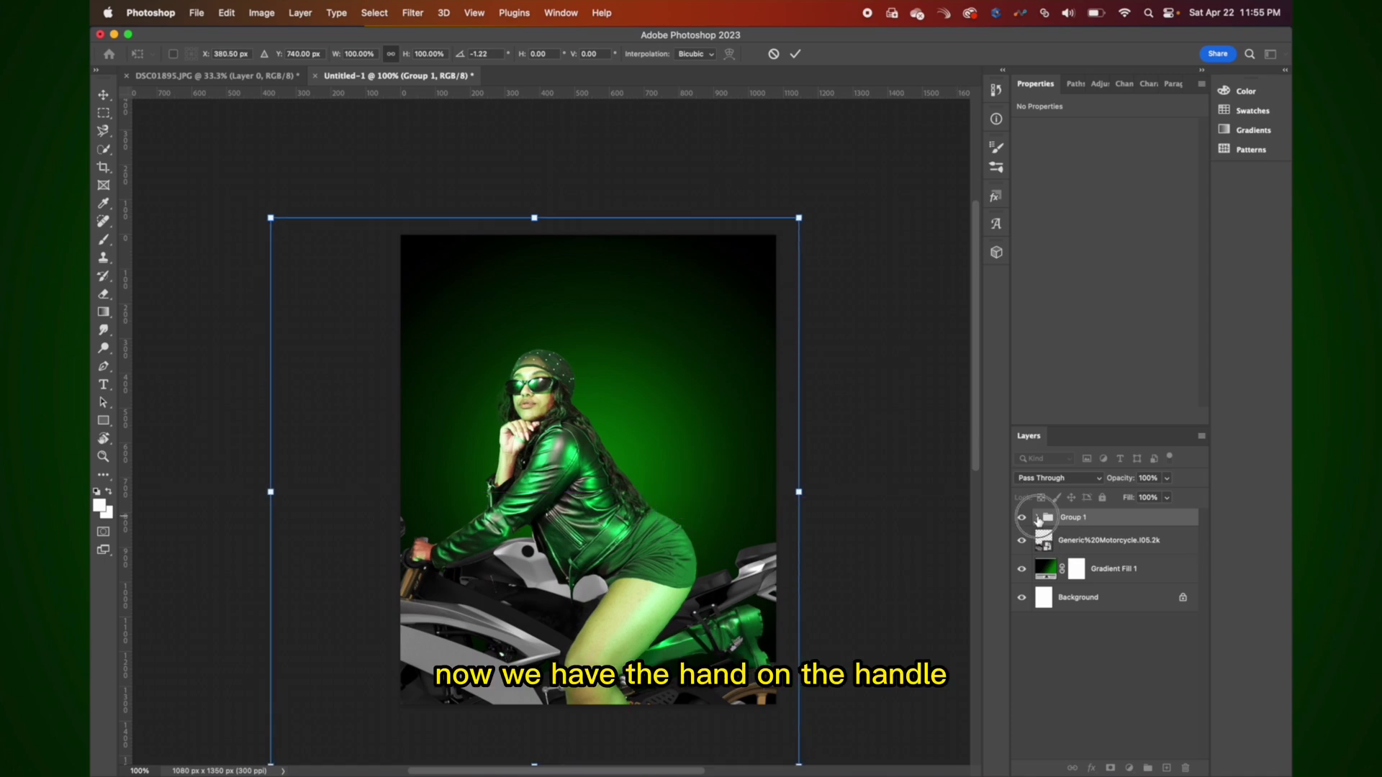
# Expand Group 1, target Layer 1's mask with the Eraser, and inspect the hand, jacket and leg edges at 300% zoom.
pyautogui.click(1037, 518)
pyautogui.click(1112, 569)
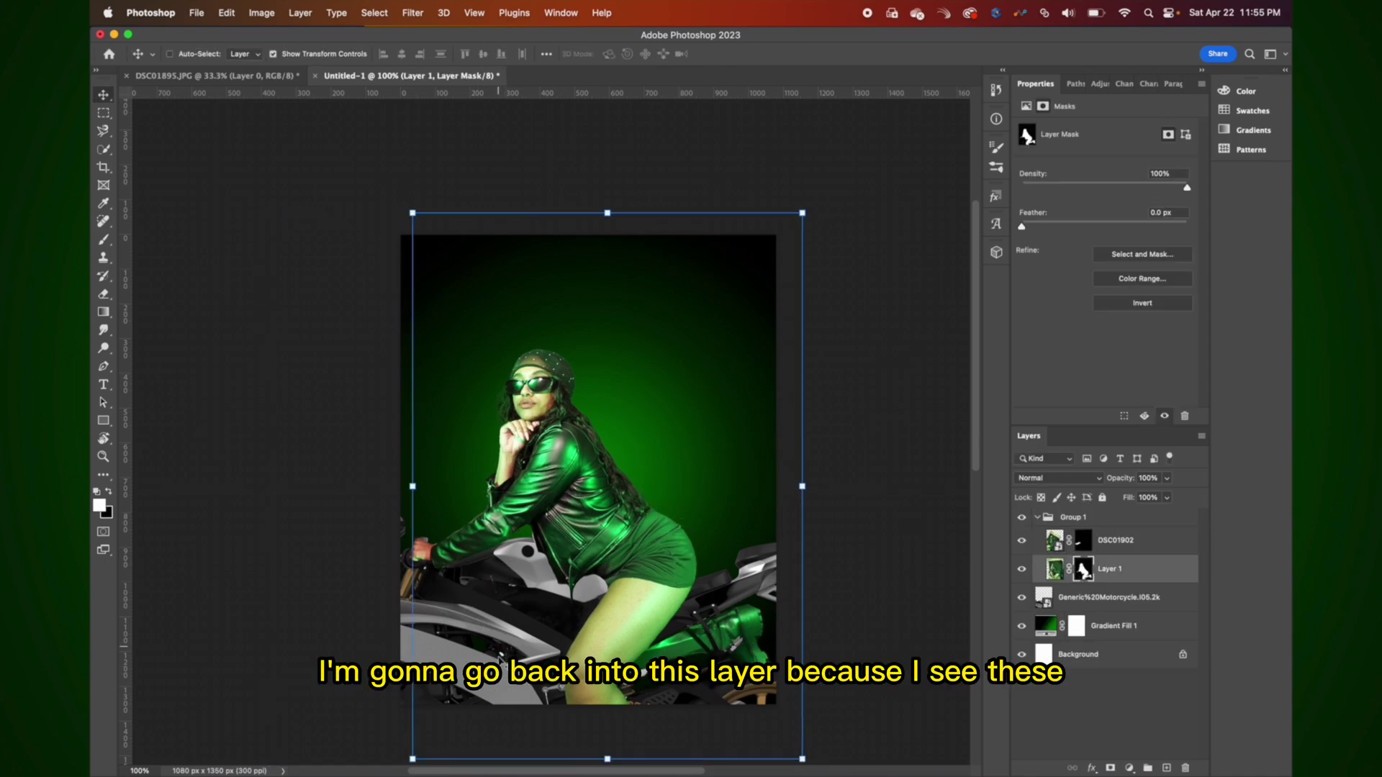
pyautogui.click(104, 294)
pyautogui.scroll(-3, 585, 530)
pyautogui.hscroll(-2, 585, 529)
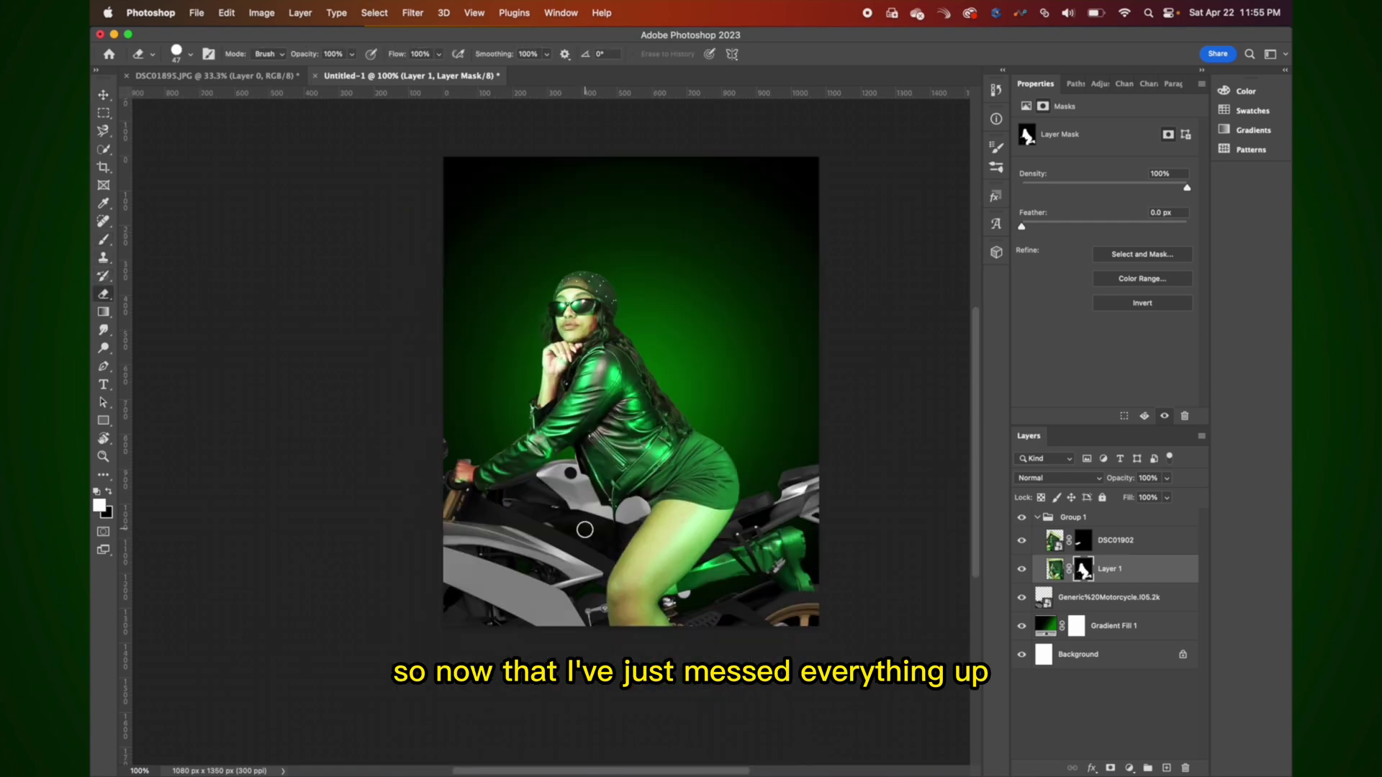
pyautogui.press('z')
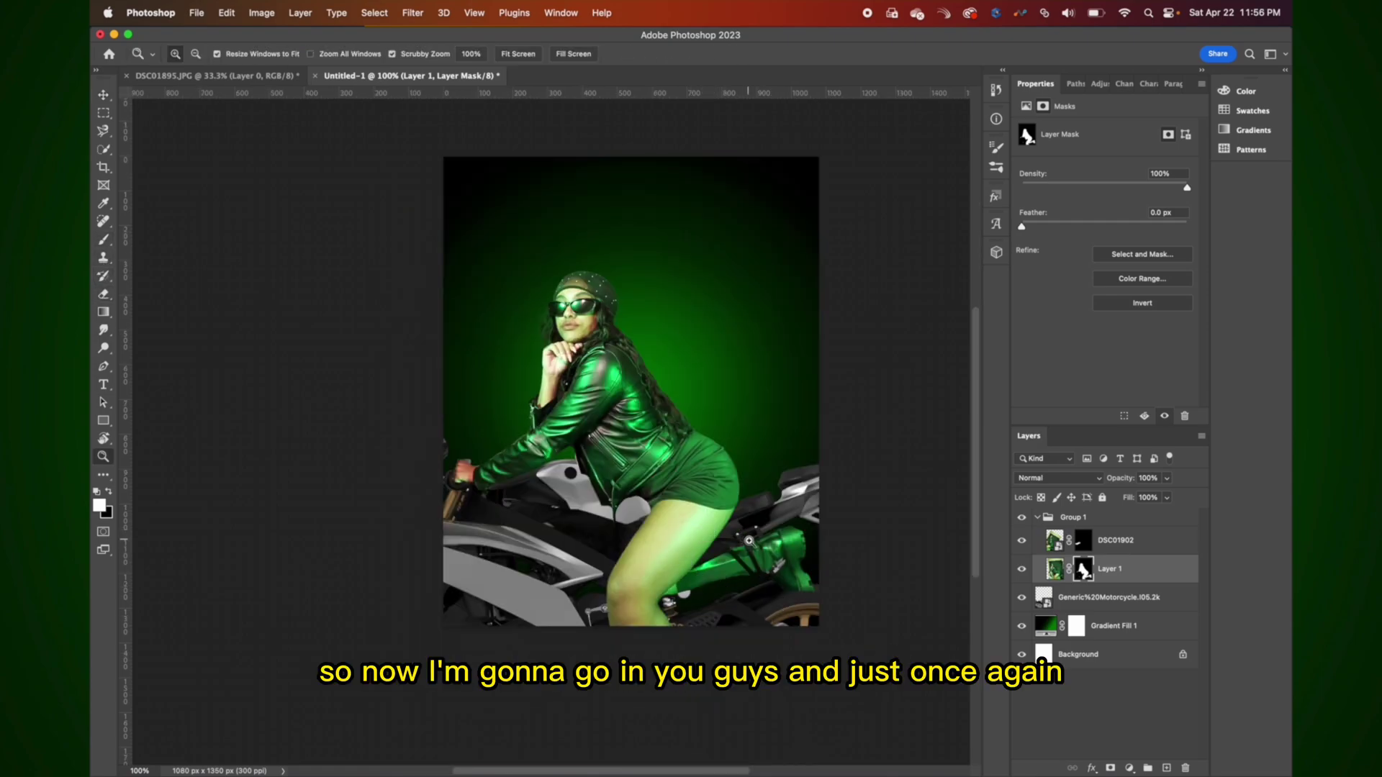
pyautogui.click(750, 542)
pyautogui.click(750, 542)
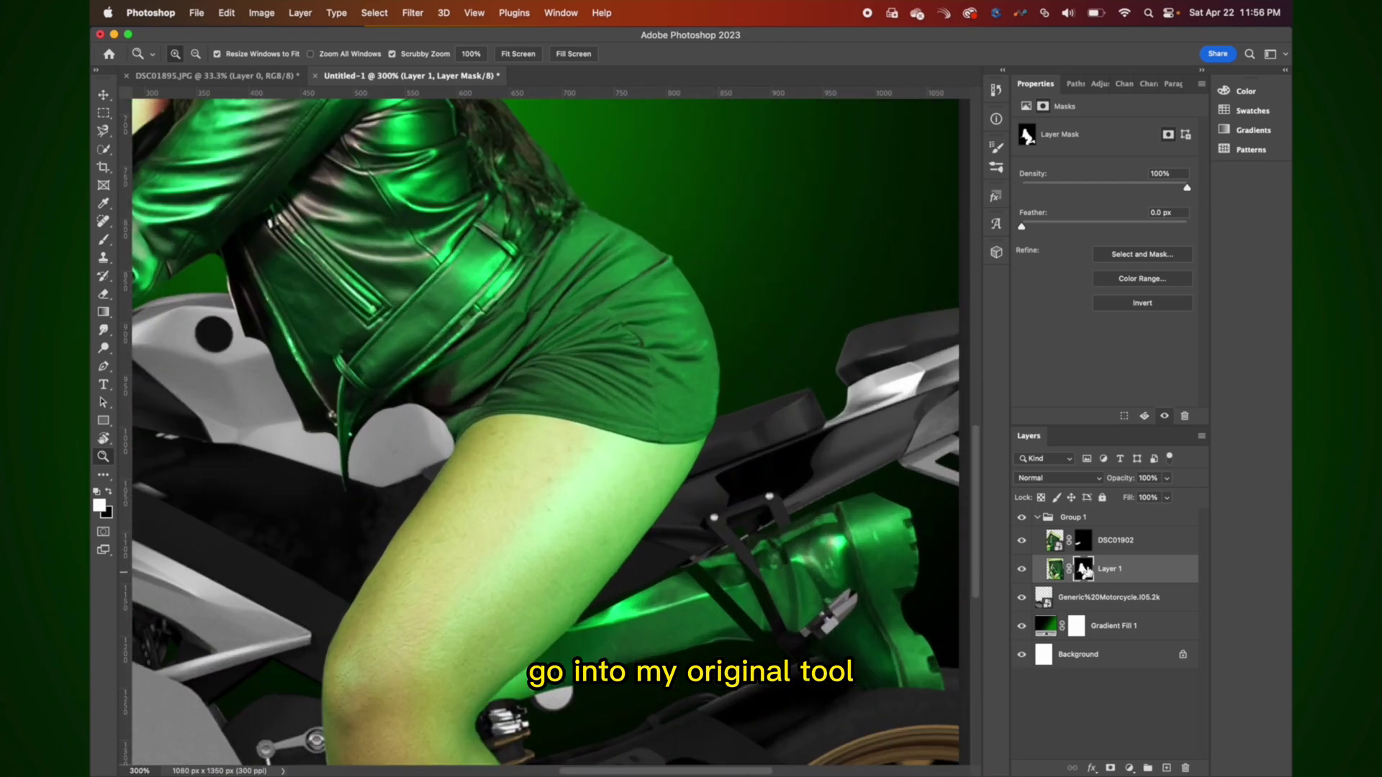
pyautogui.scroll(10, 729, 616)
pyautogui.hscroll(-10, 729, 615)
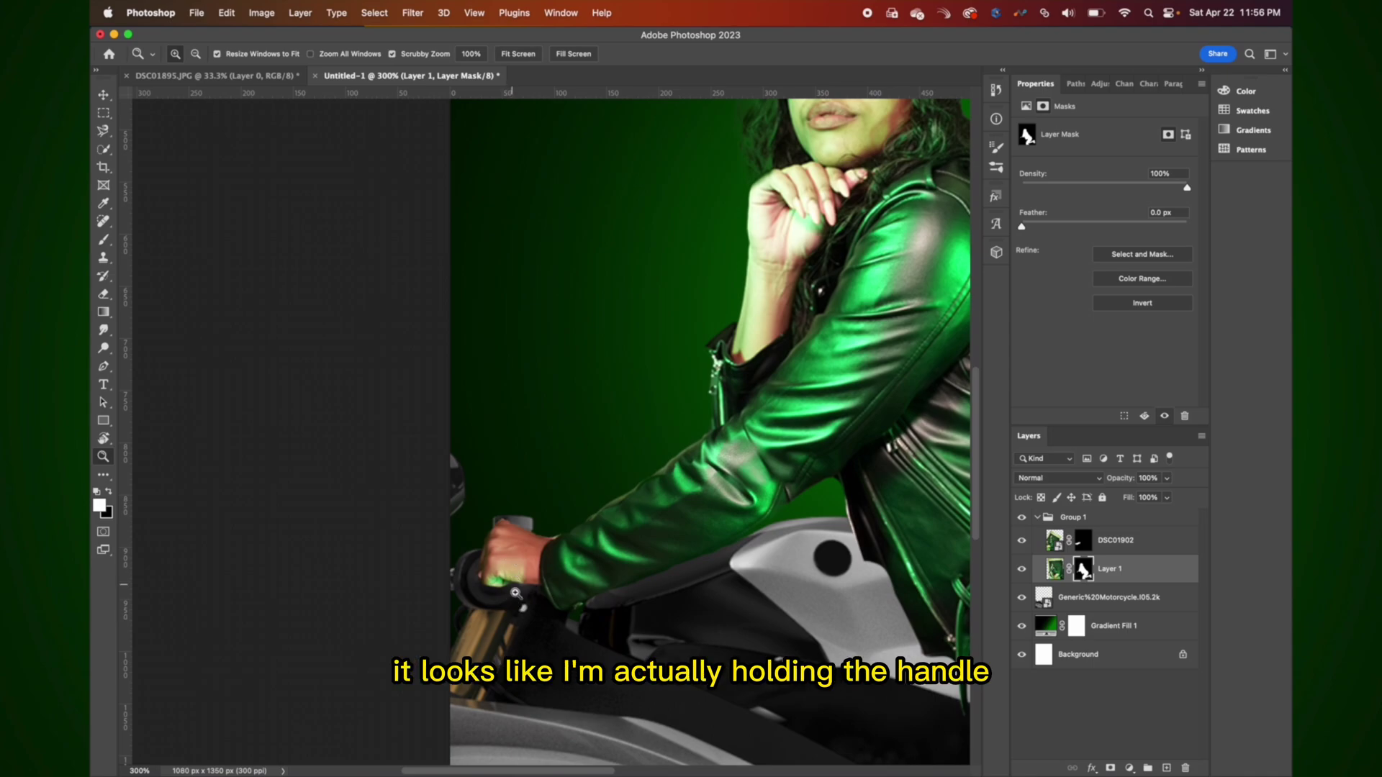
pyautogui.hscroll(5, 634, 616)
pyautogui.scroll(5, 634, 616)
pyautogui.scroll(-5, 432, 604)
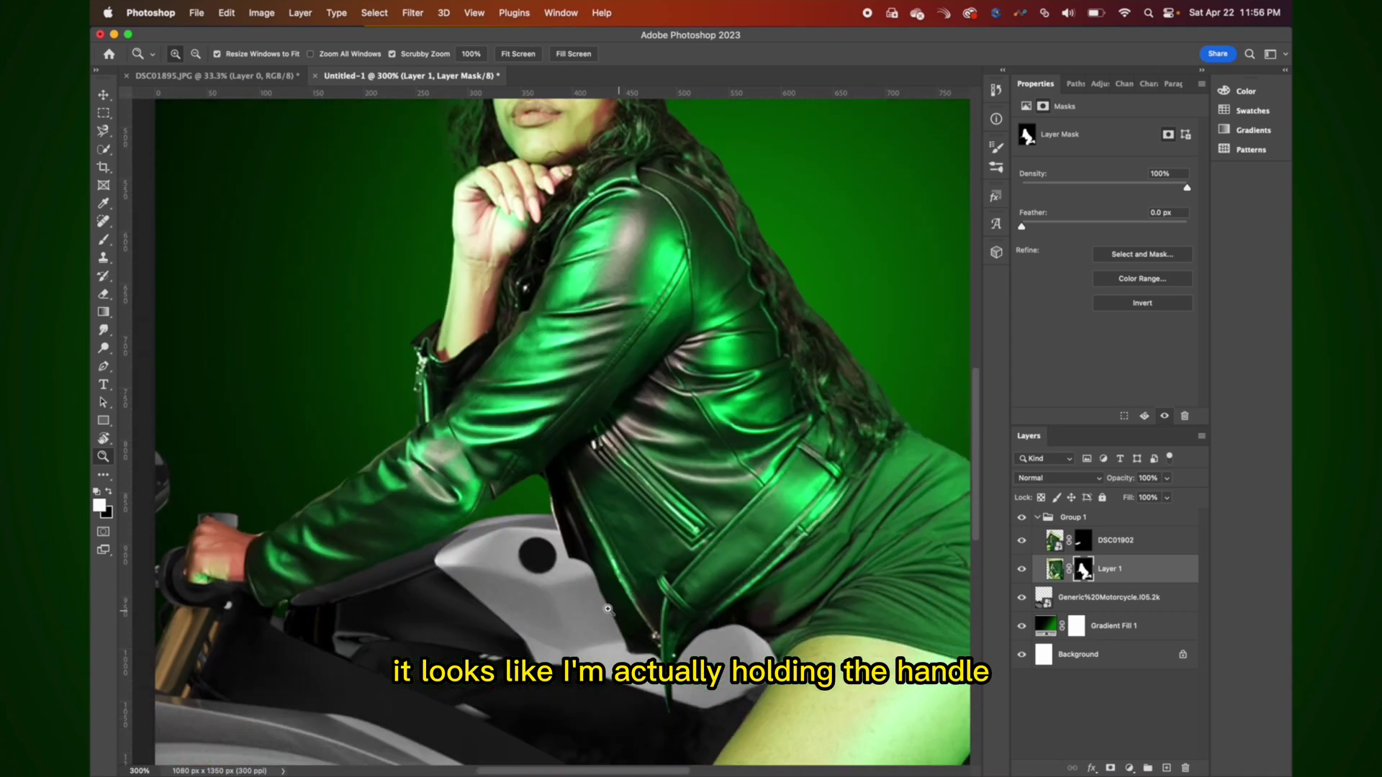
pyautogui.hscroll(-4, 230, 590)
pyautogui.hscroll(7, 331, 573)
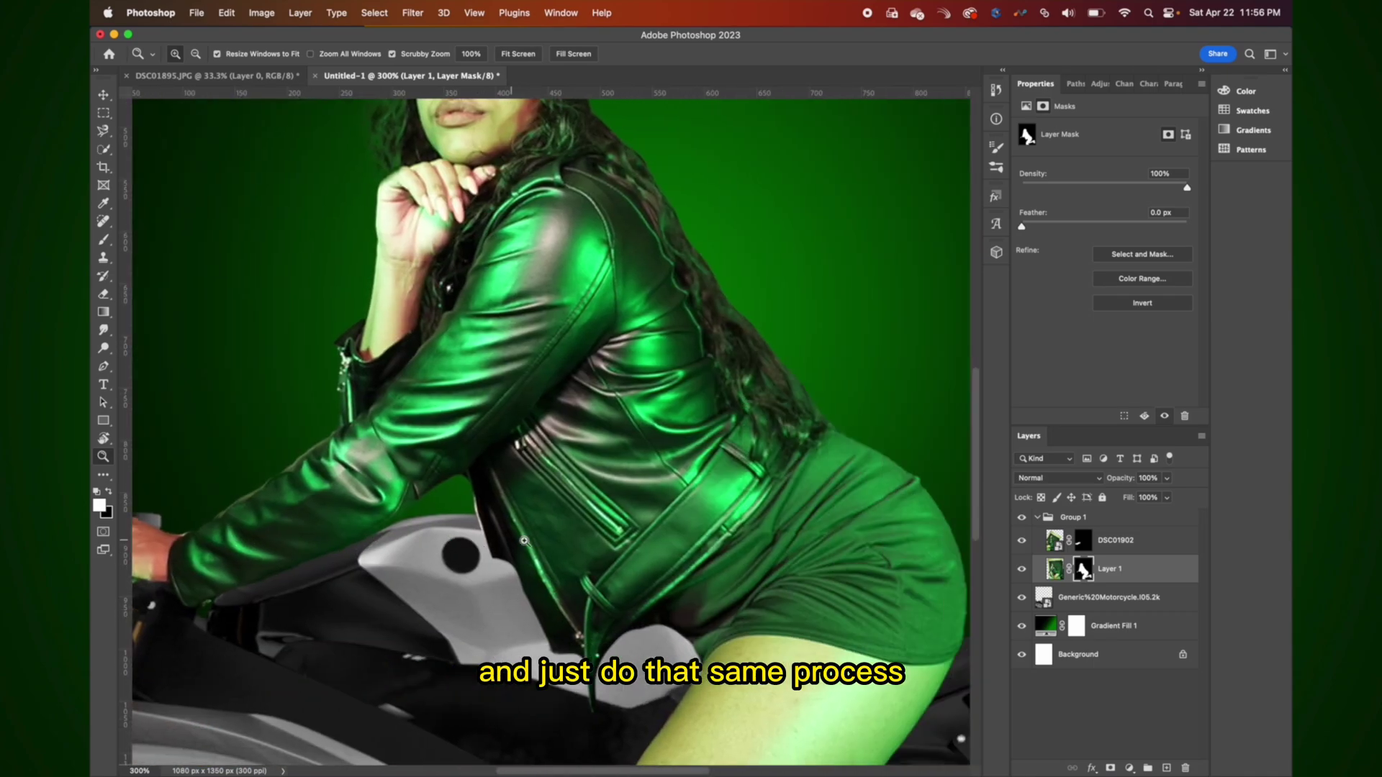
# Target the DSC01902 layer mask with the Eraser and lower the layer's opacity to 55%.
pyautogui.click(1084, 541)
pyautogui.hscroll(-6, 403, 582)
pyautogui.press('e')
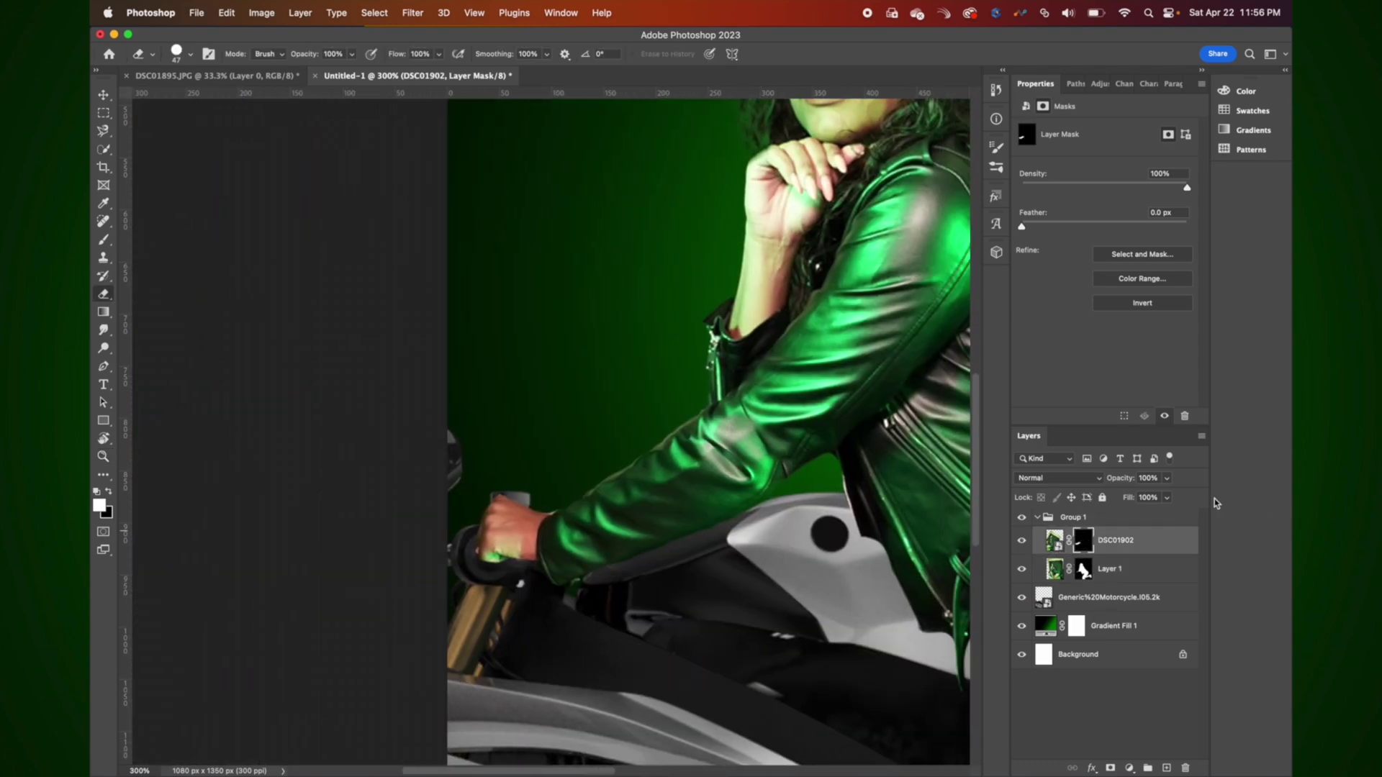
pyautogui.moveTo(1120, 478); pyautogui.dragTo(1107, 481)
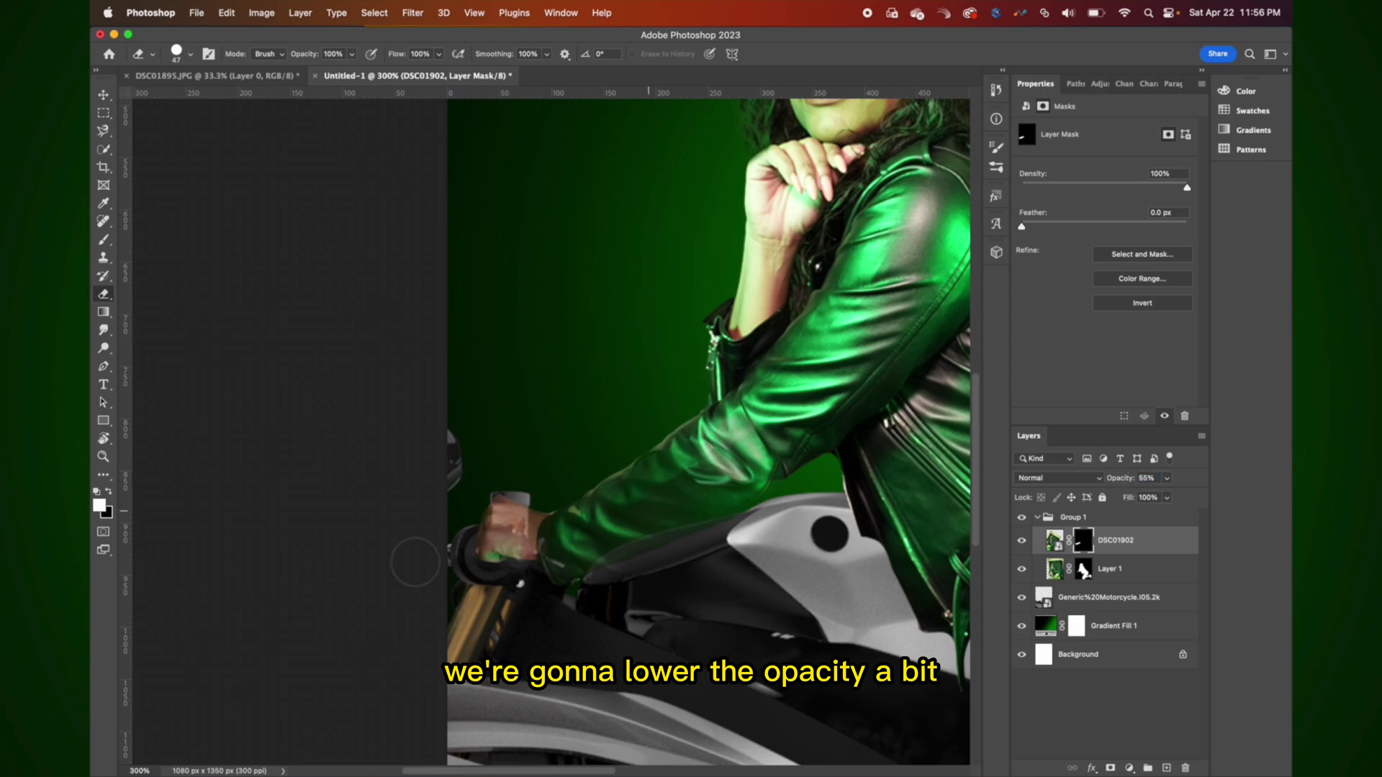
# Erase the hand where it overlaps the handlebar controls with a 23 px Hard Round eraser and restore the layer's full opacity.
pyautogui.click(189, 56)
pyautogui.moveTo(190, 99); pyautogui.dragTo(179, 101)
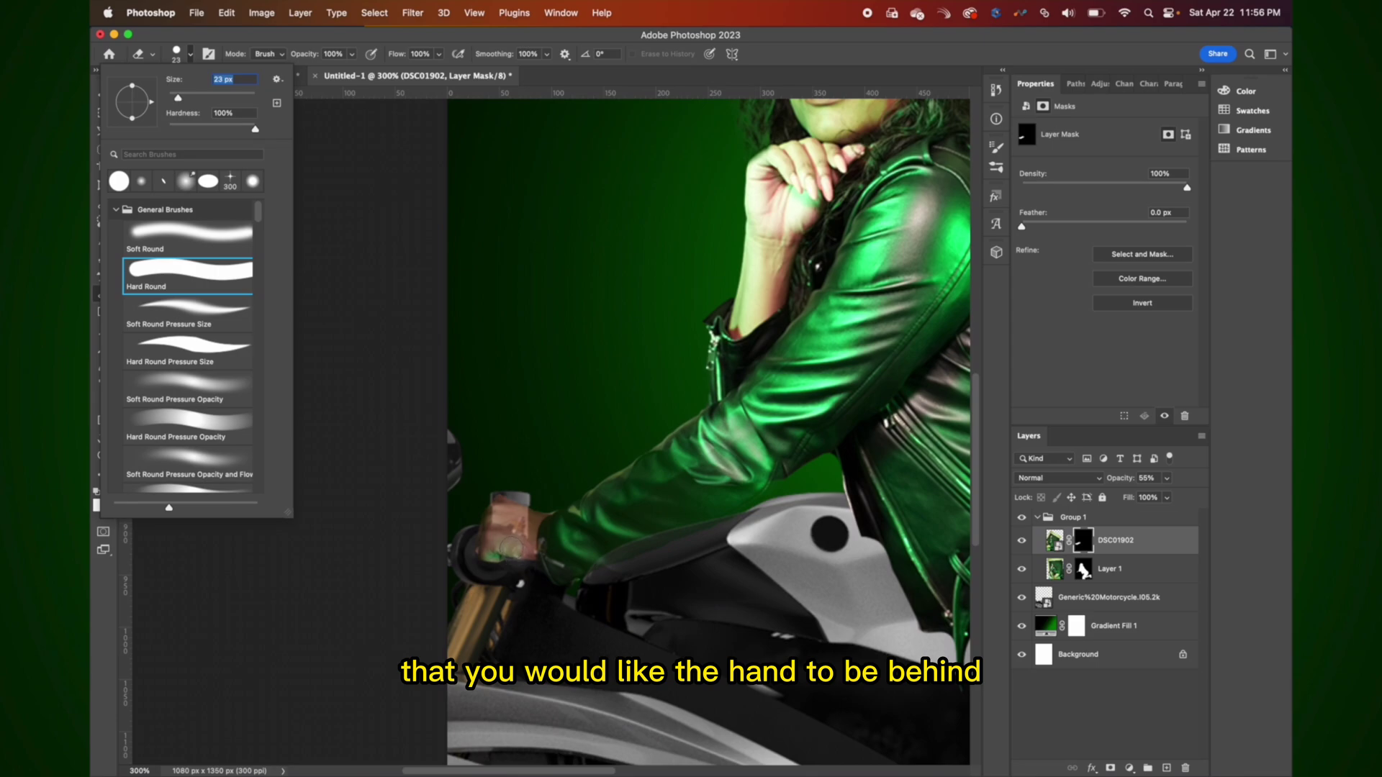
pyautogui.click(169, 530)
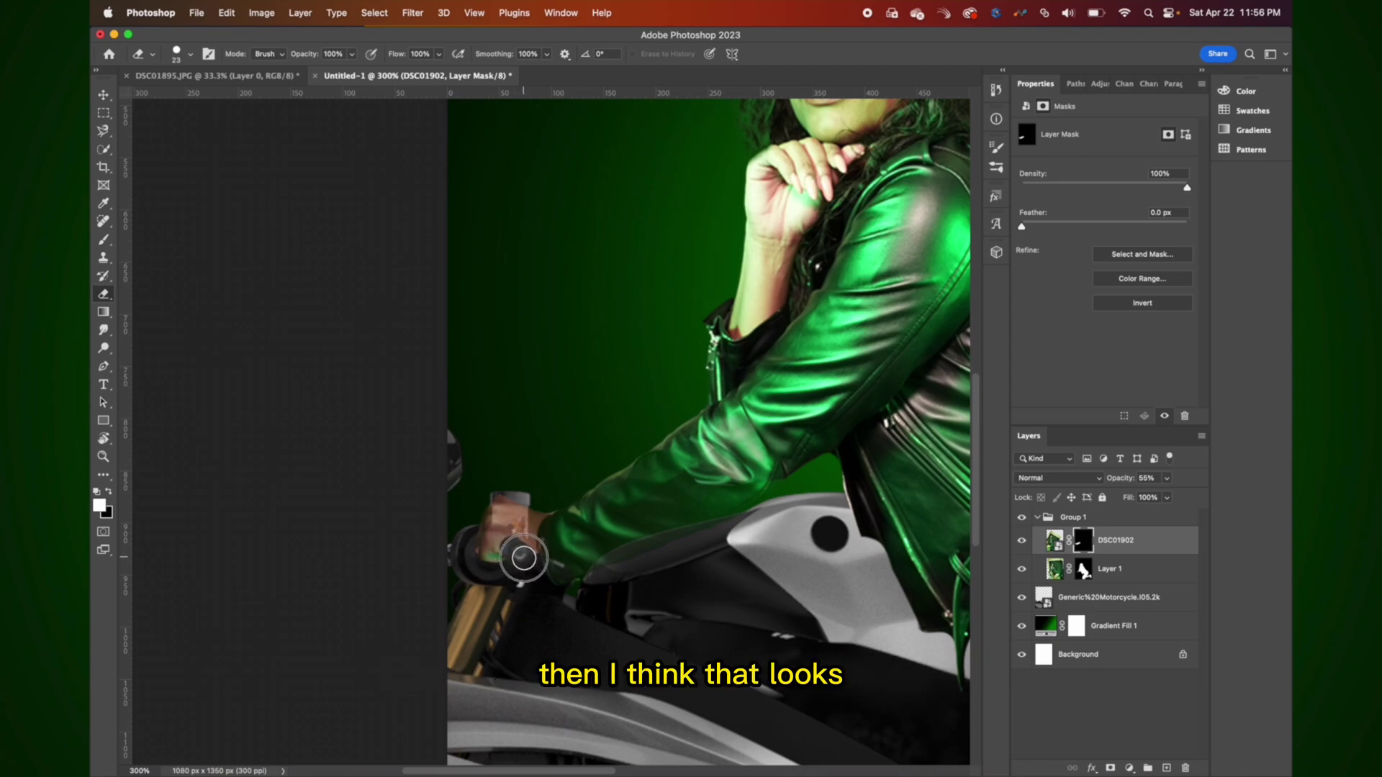
pyautogui.moveTo(1121, 486); pyautogui.dragTo(1290, 464)
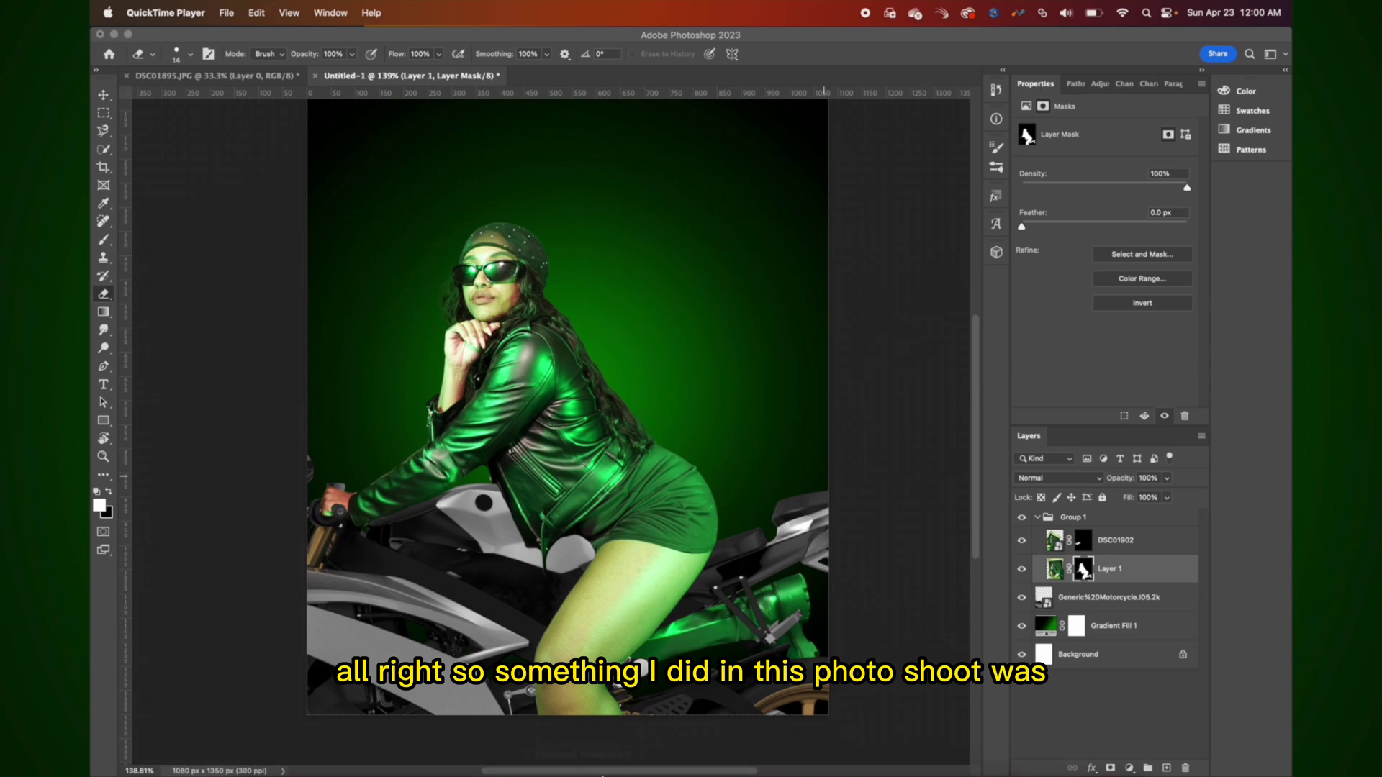
# Switch to Finder and place Knife.B05.2k.png from the Editing Tutorial folder into the motorcycle composite in Photoshop.
pyautogui.moveTo(245, 770)
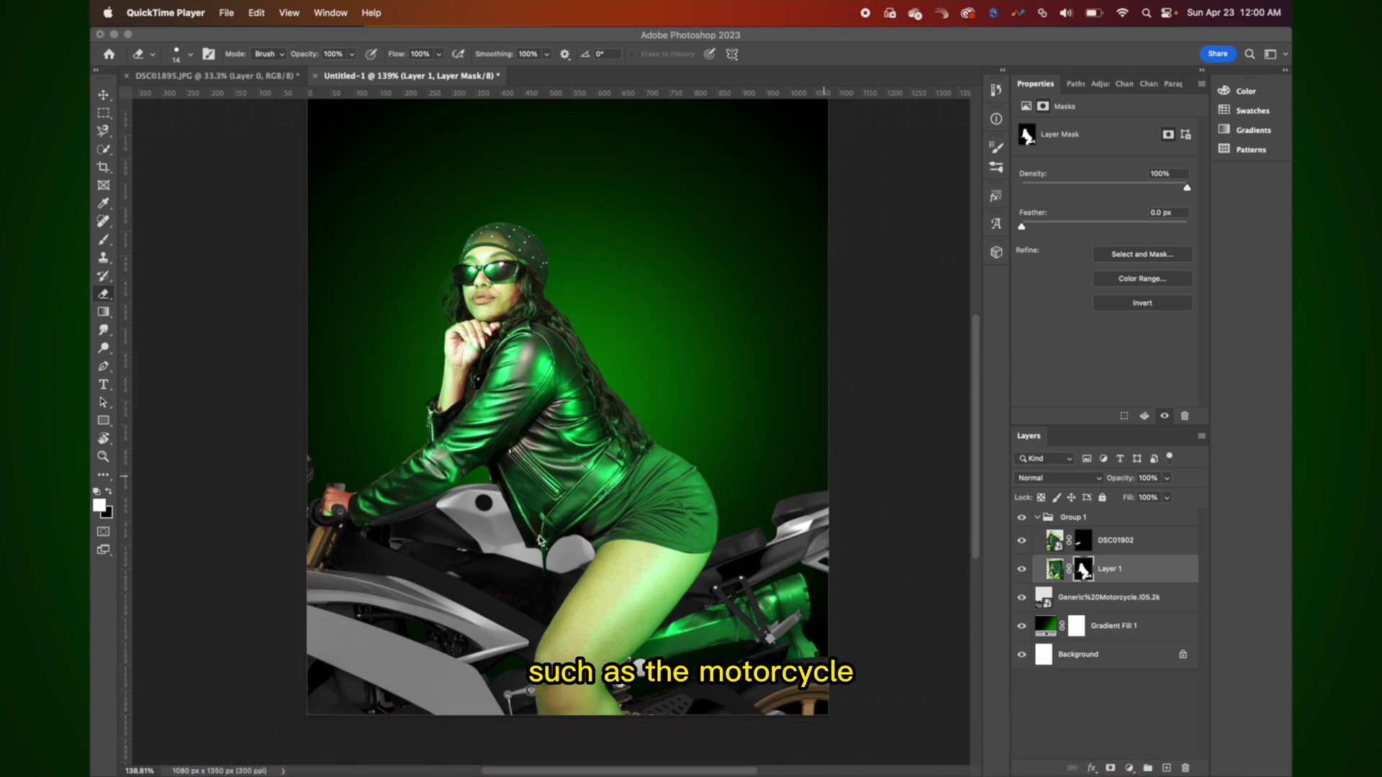
pyautogui.click(861, 63)
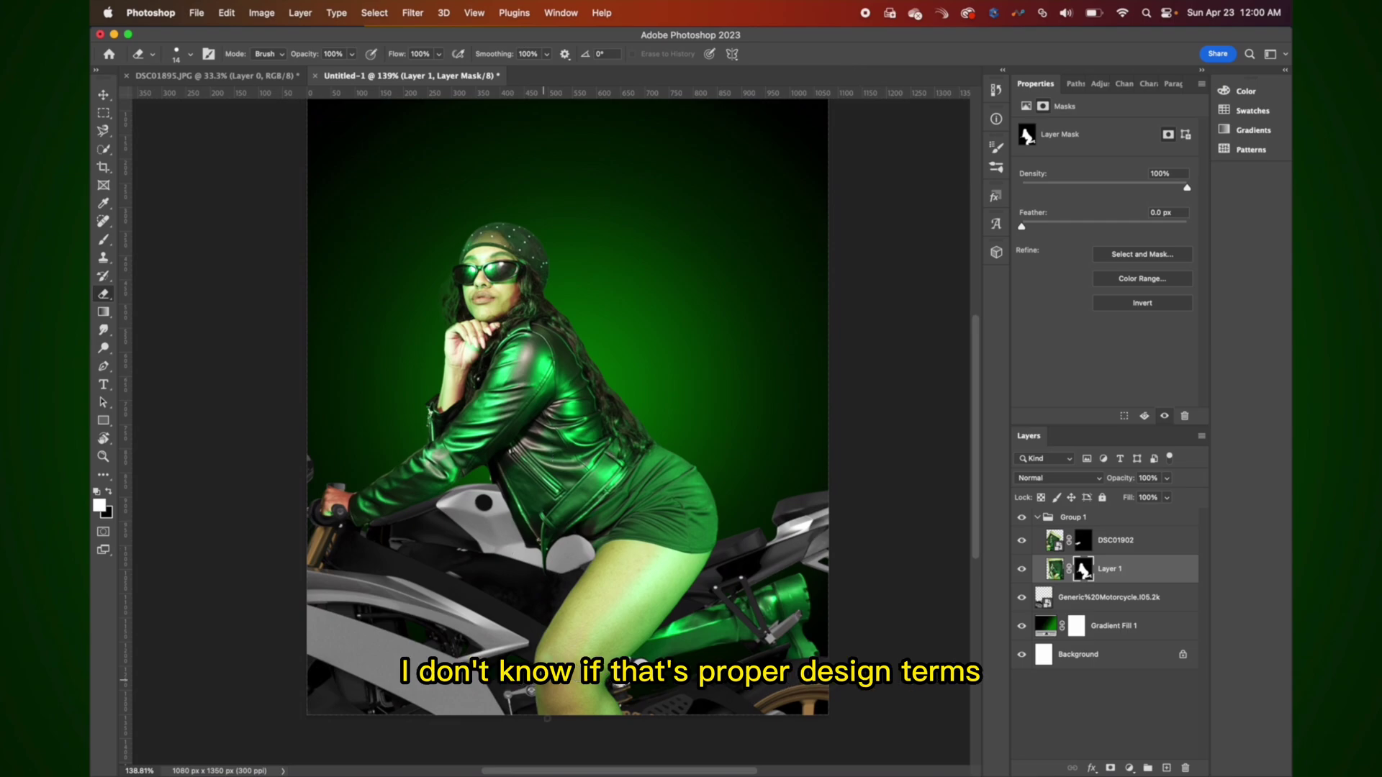
pyautogui.press('z')
pyautogui.click(588, 630)
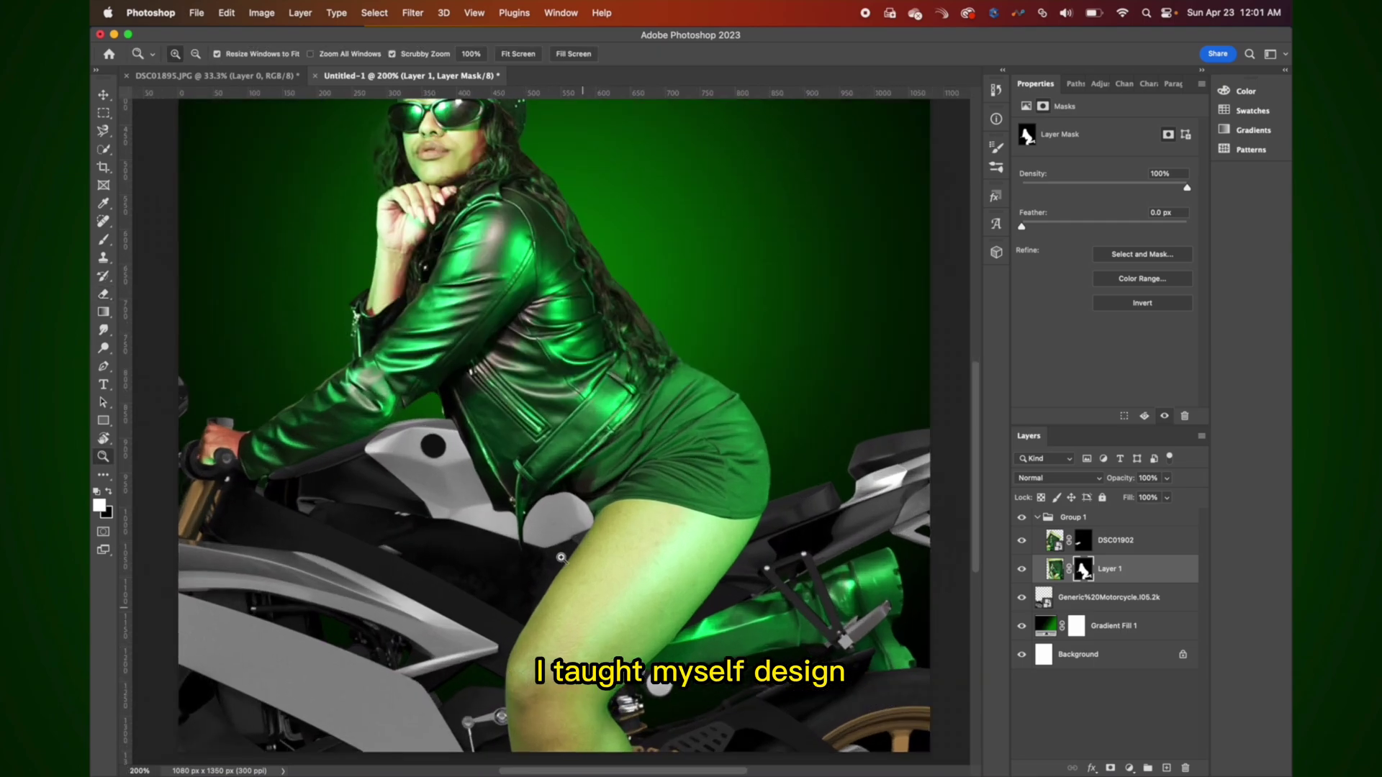
pyautogui.moveTo(418, 764)
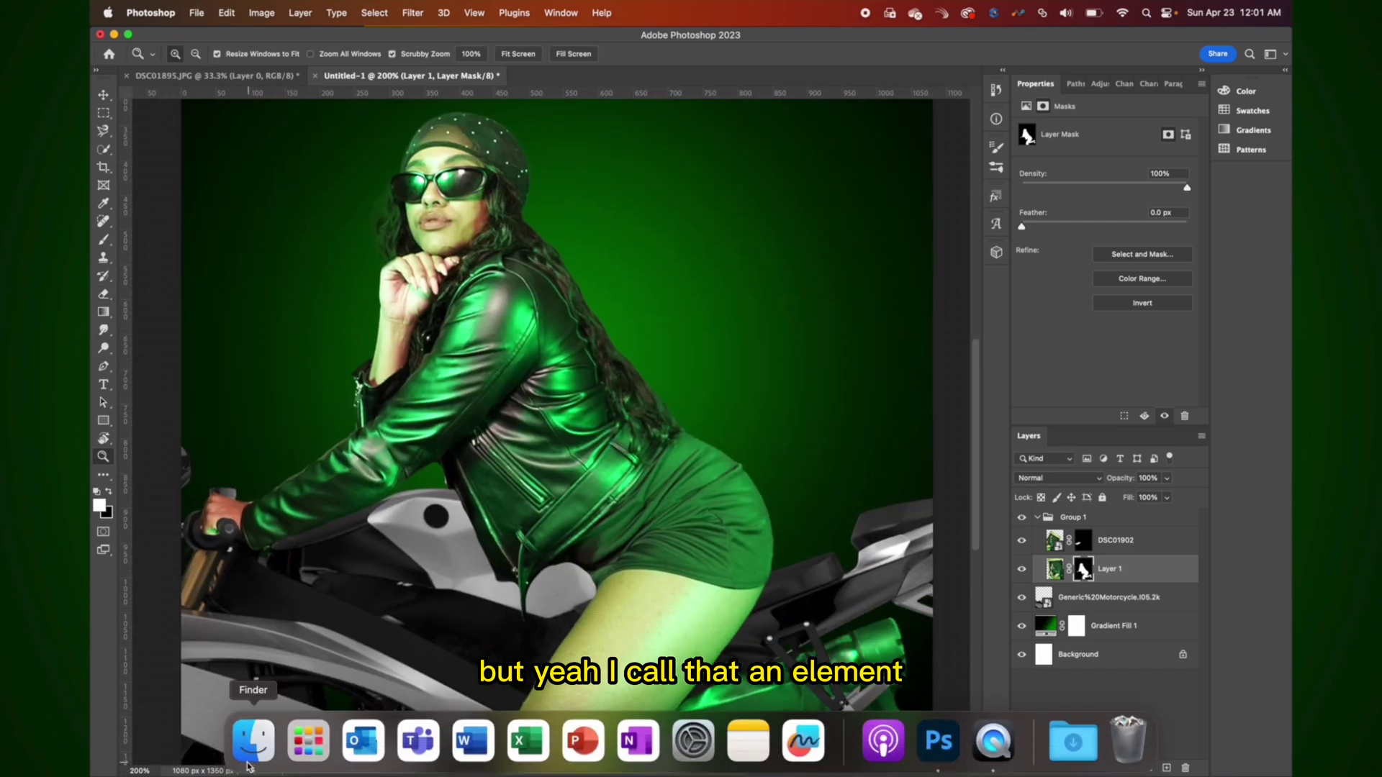
pyautogui.click(248, 764)
pyautogui.click(958, 271)
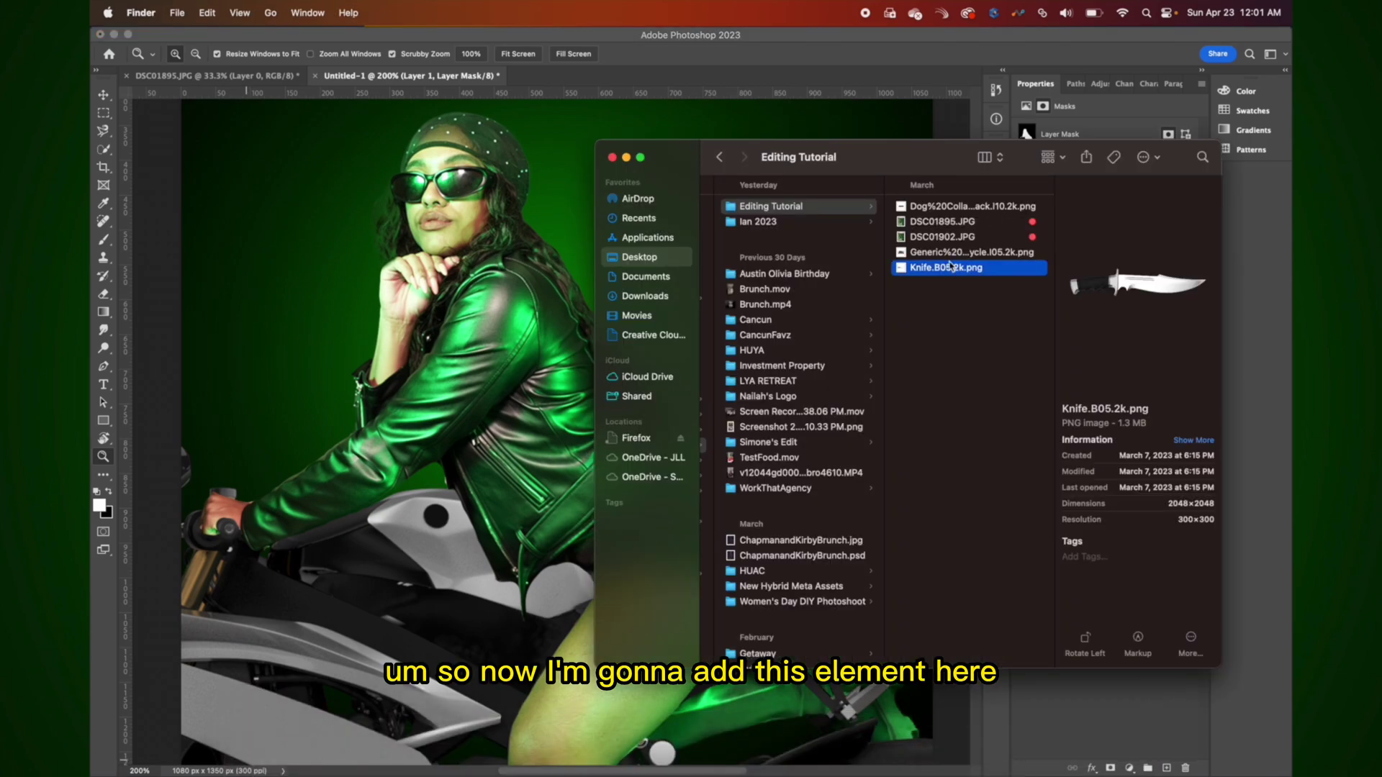
pyautogui.moveTo(925, 270); pyautogui.dragTo(518, 554)
# Scale the placed knife down to about 20.75% and move it over the woman's upper thigh.
pyautogui.moveTo(649, 378); pyautogui.dragTo(661, 613)
pyautogui.moveTo(909, 284); pyautogui.dragTo(638, 555)
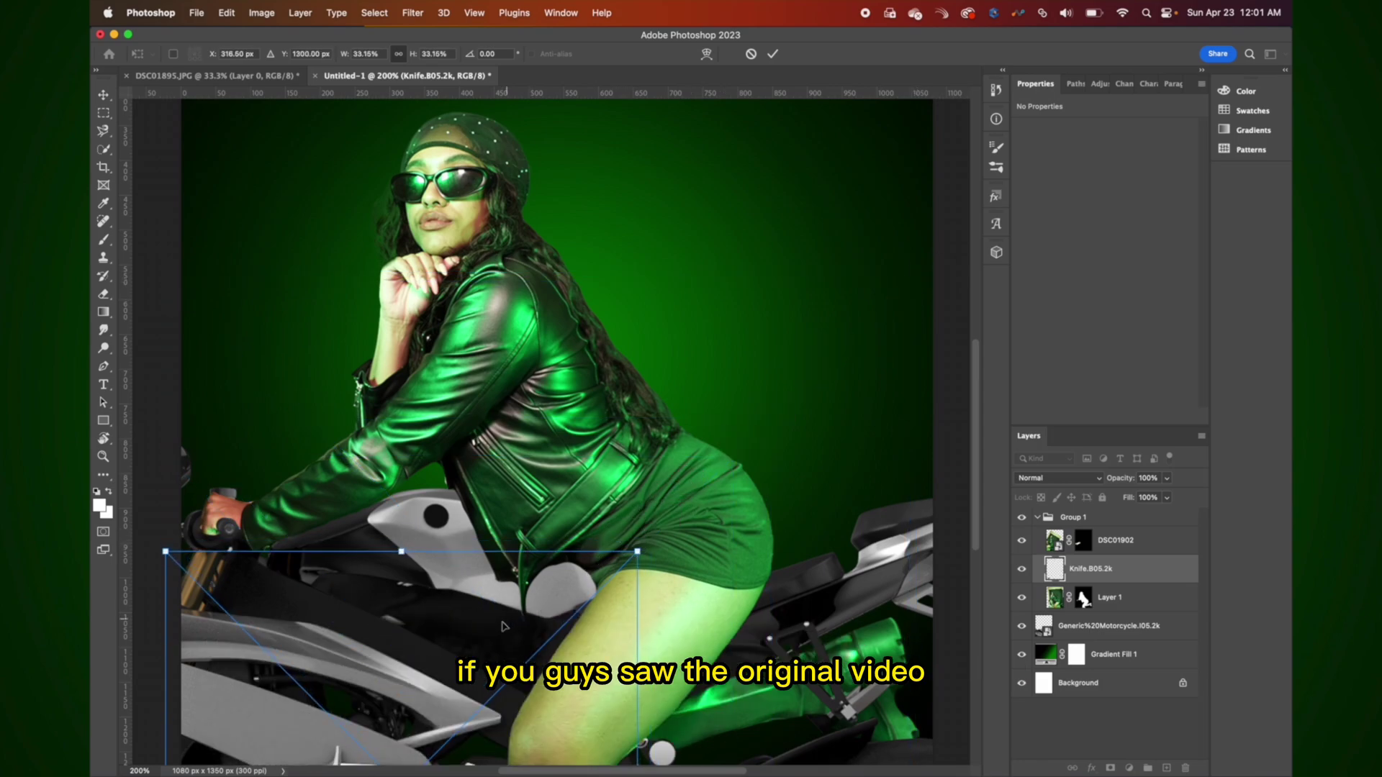
pyautogui.moveTo(504, 648); pyautogui.dragTo(679, 426)
pyautogui.moveTo(817, 333); pyautogui.dragTo(578, 508)
pyautogui.moveTo(446, 644); pyautogui.dragTo(598, 547)
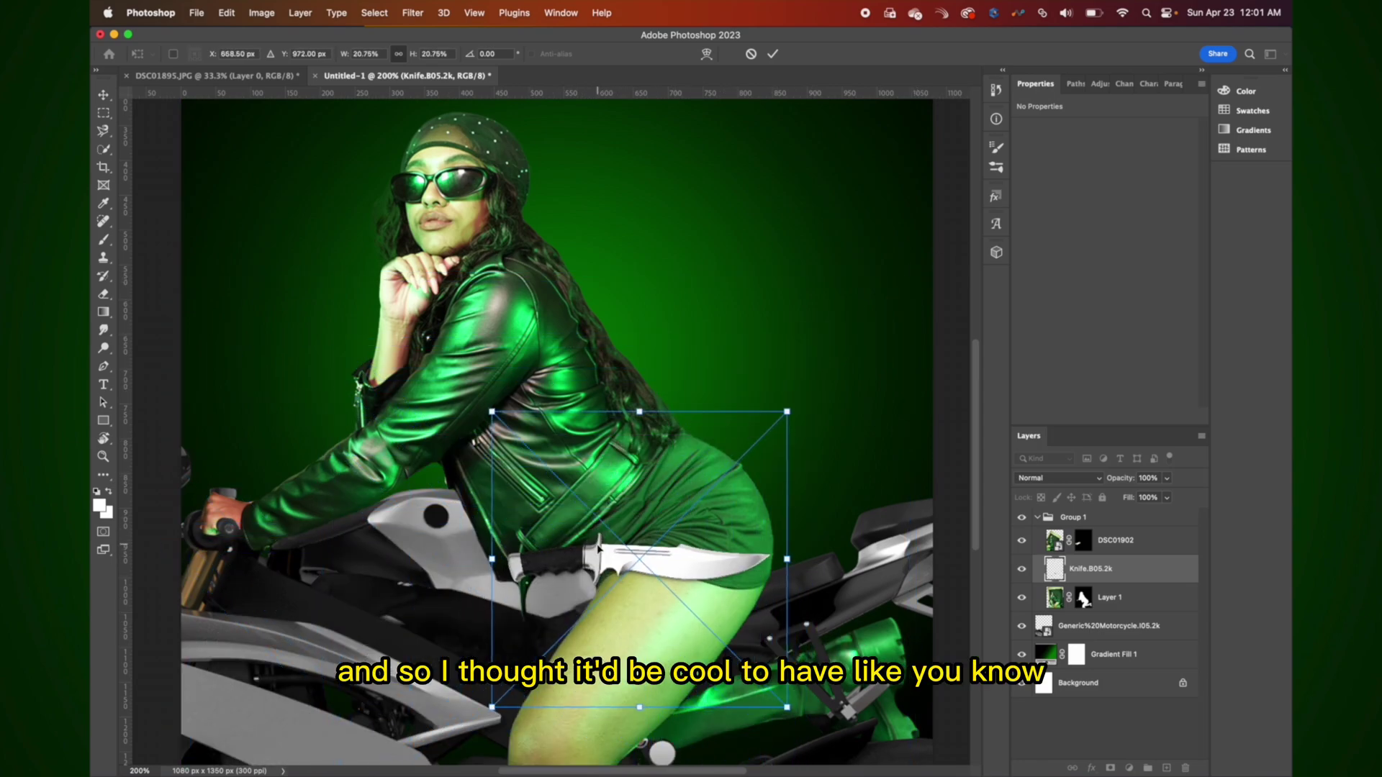
# Rotate the knife to about 127°, scale it to 17.90%, and place it diagonally along the thigh with the handle over the shorts.
pyautogui.moveTo(810, 402); pyautogui.dragTo(662, 630)
pyautogui.moveTo(677, 575); pyautogui.dragTo(669, 617)
pyautogui.moveTo(851, 594); pyautogui.dragTo(785, 608)
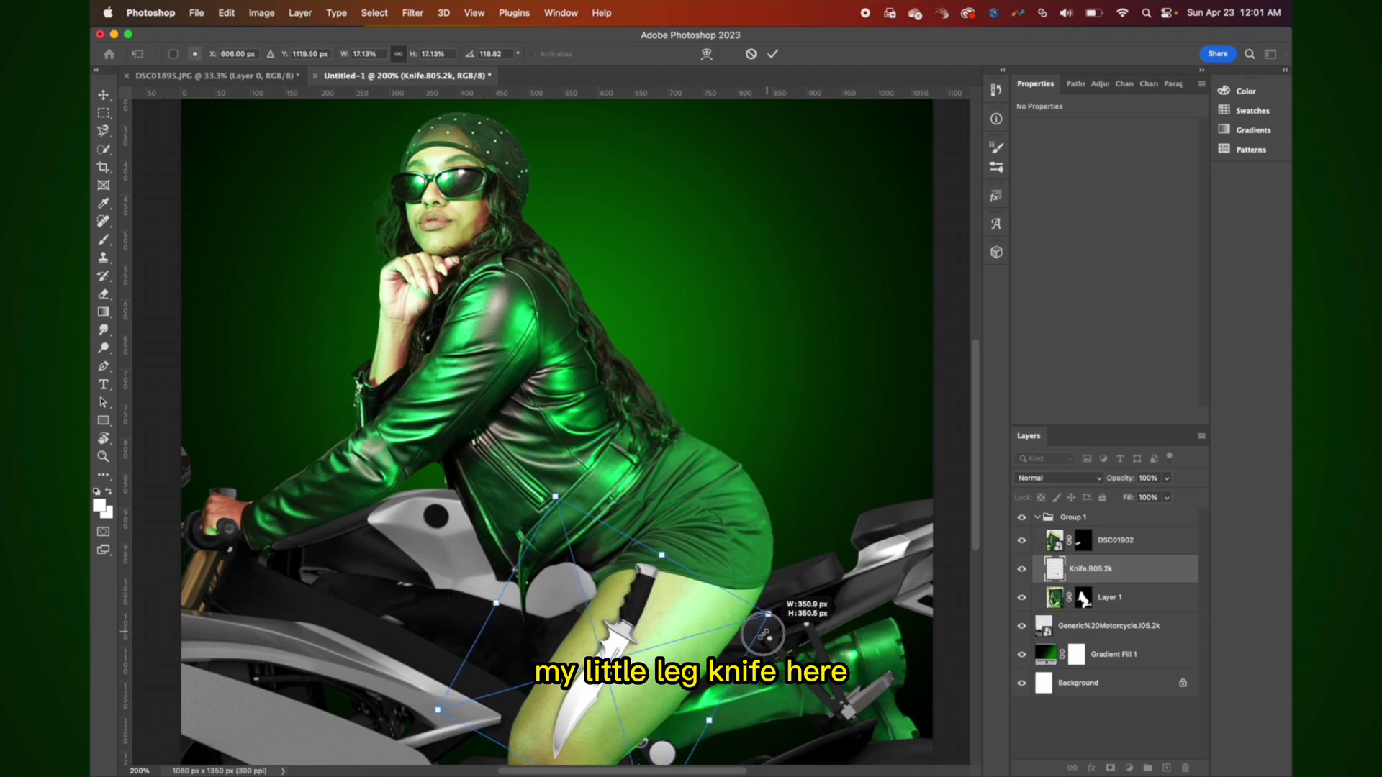
pyautogui.moveTo(648, 627); pyautogui.dragTo(648, 568)
pyautogui.moveTo(725, 508)
pyautogui.mouseDown()
pyautogui.moveTo(742, 495)
pyautogui.moveTo(729, 504)
pyautogui.mouseUp()
pyautogui.moveTo(691, 575); pyautogui.dragTo(734, 504)
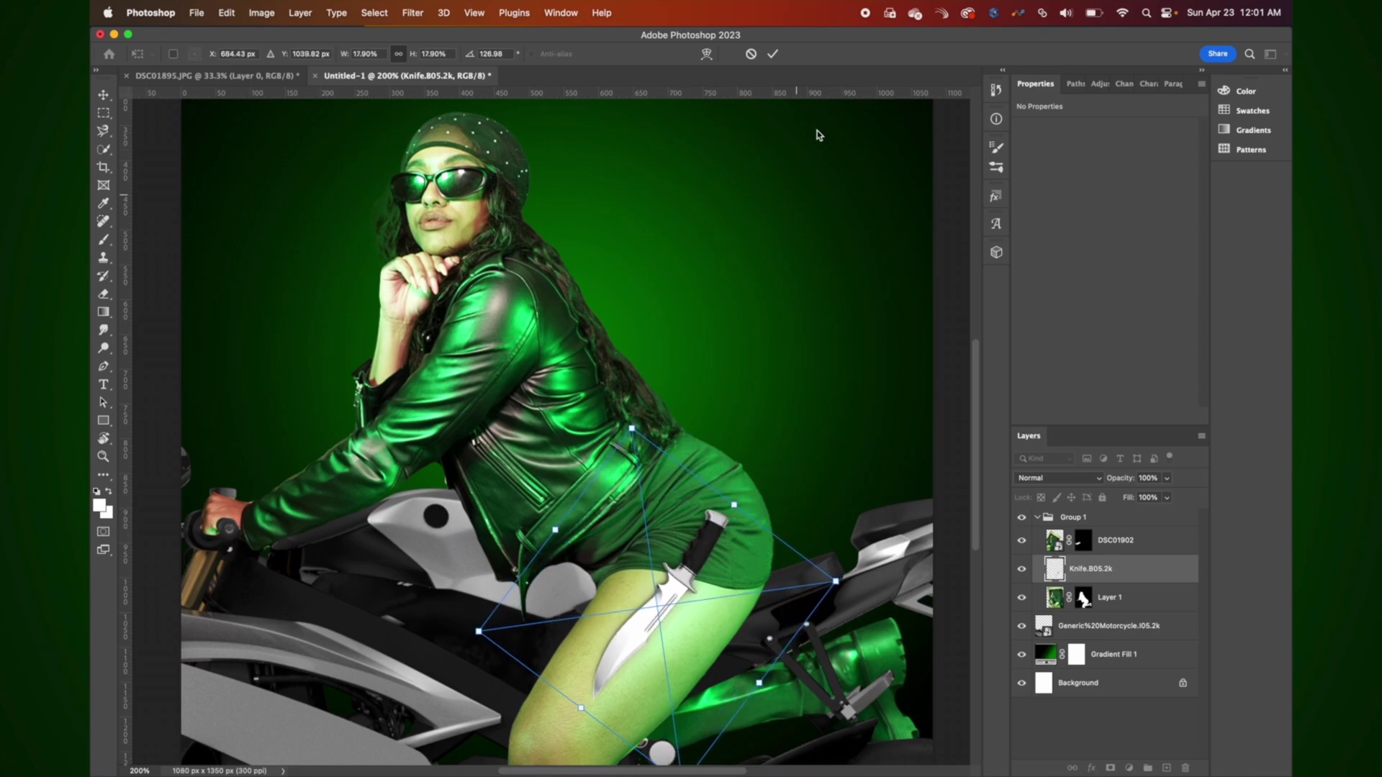
pyautogui.click(771, 56)
# Flip the knife layer horizontally.
pyautogui.click(226, 13)
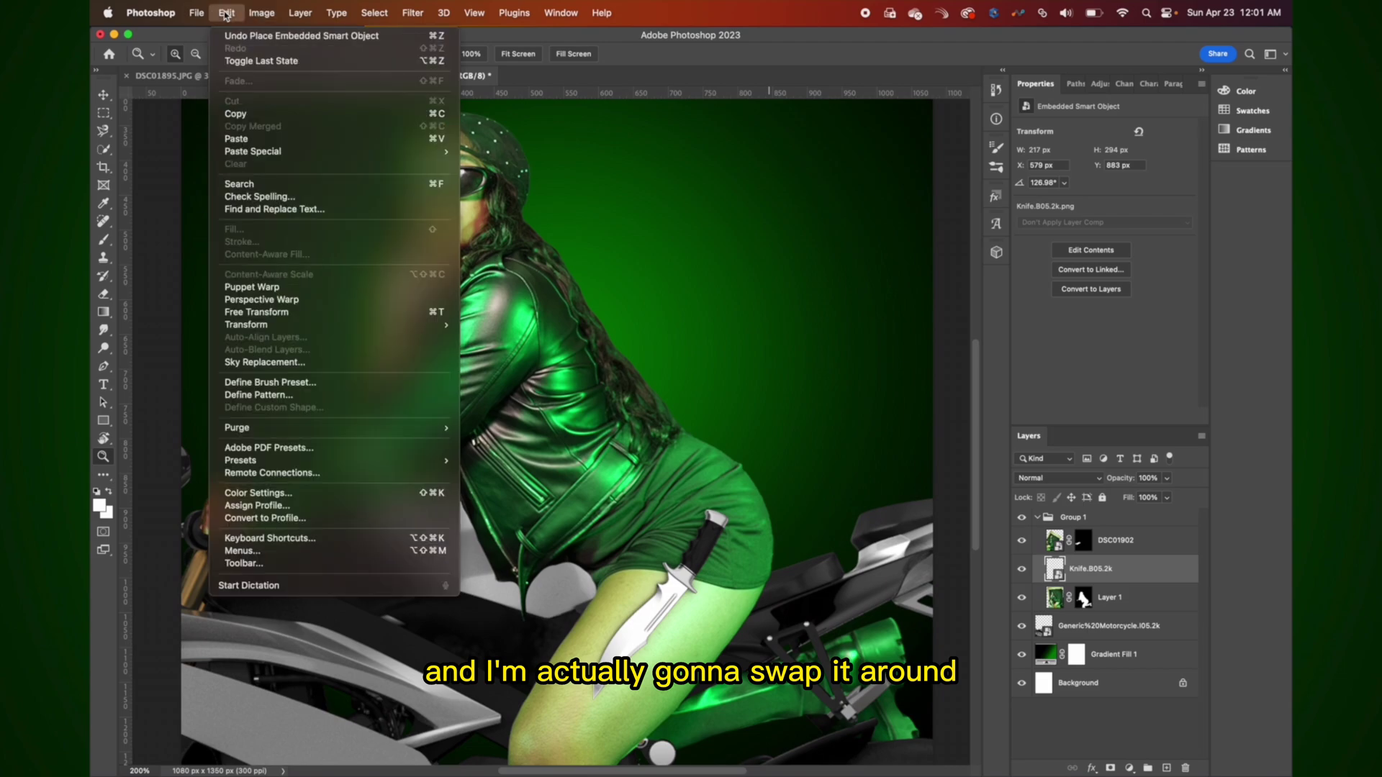
pyautogui.moveTo(270, 325)
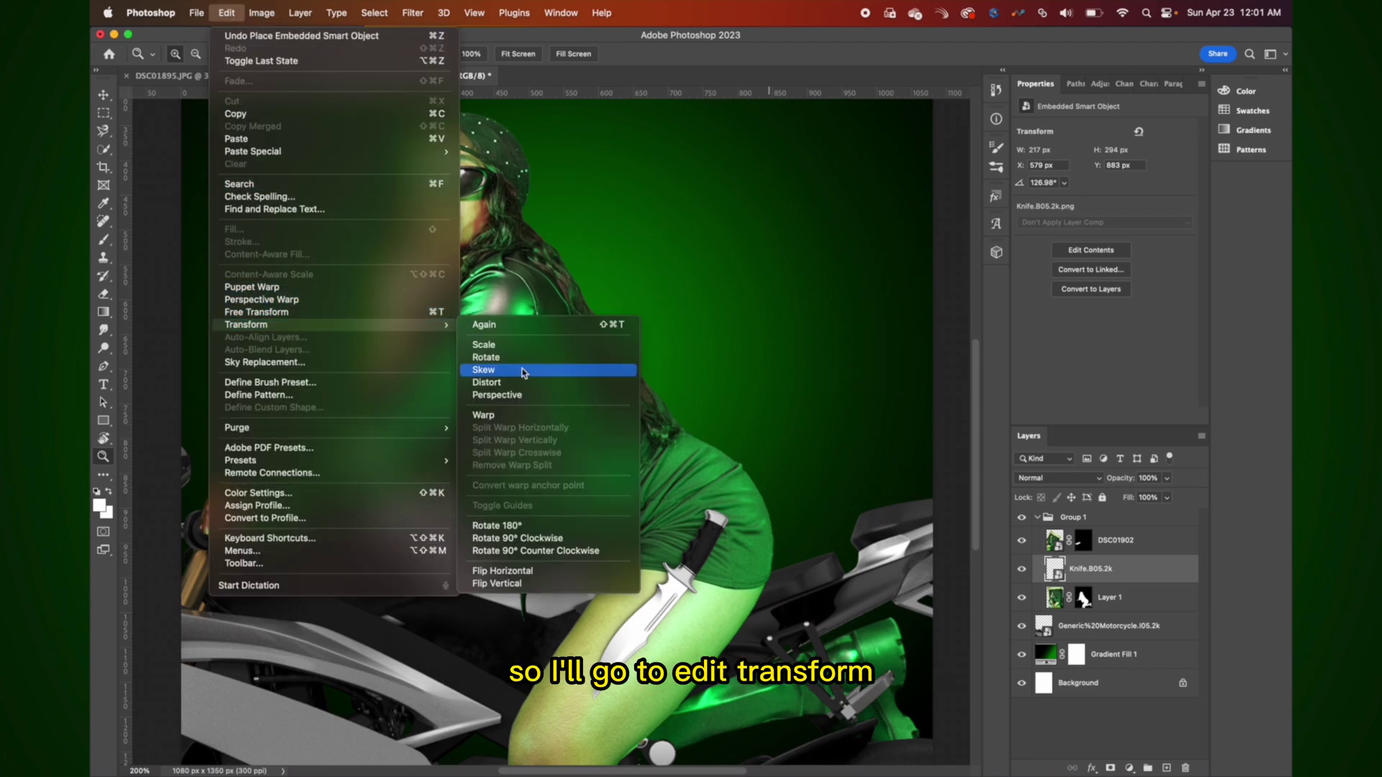
pyautogui.click(506, 572)
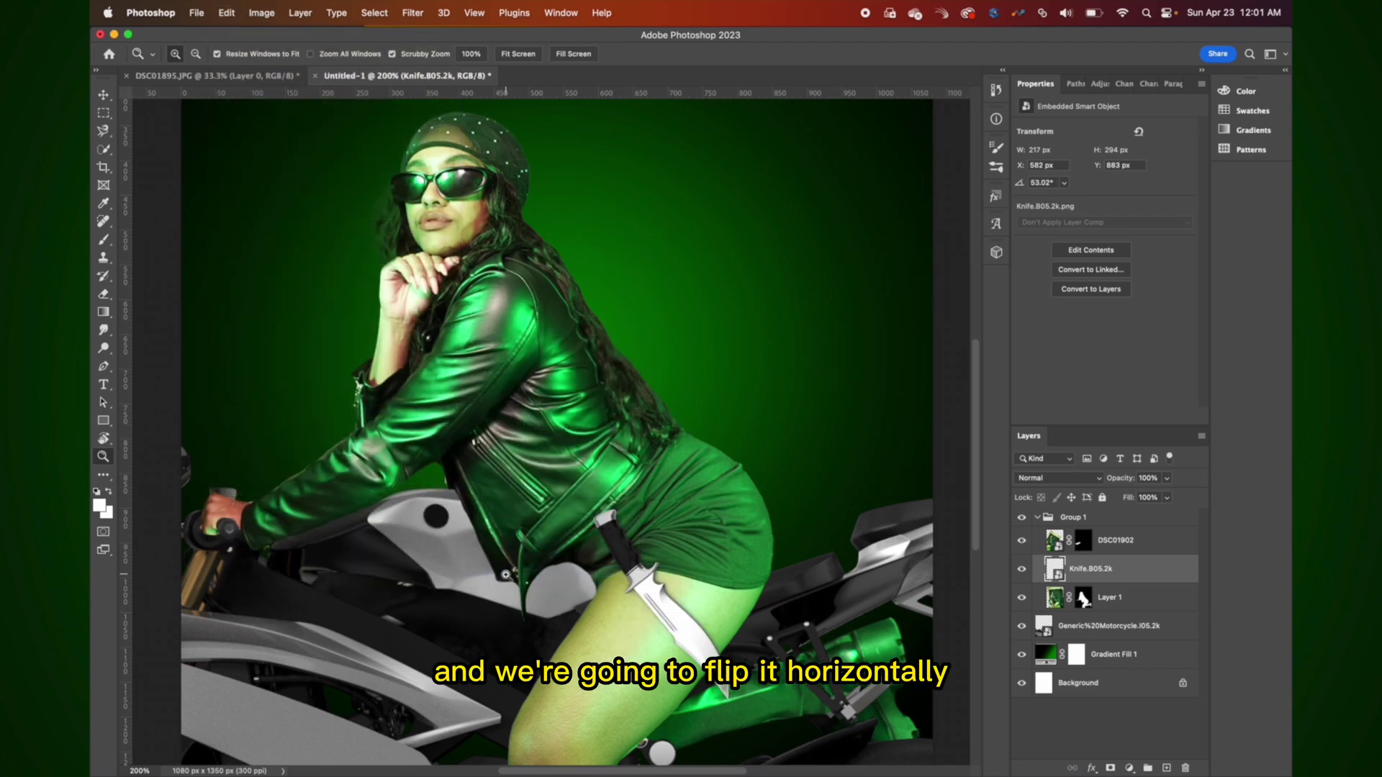
# Rotate the flipped knife to about 125.24° and reposition it diagonally along the thigh with its handle over the shorts.
pyautogui.press('v')
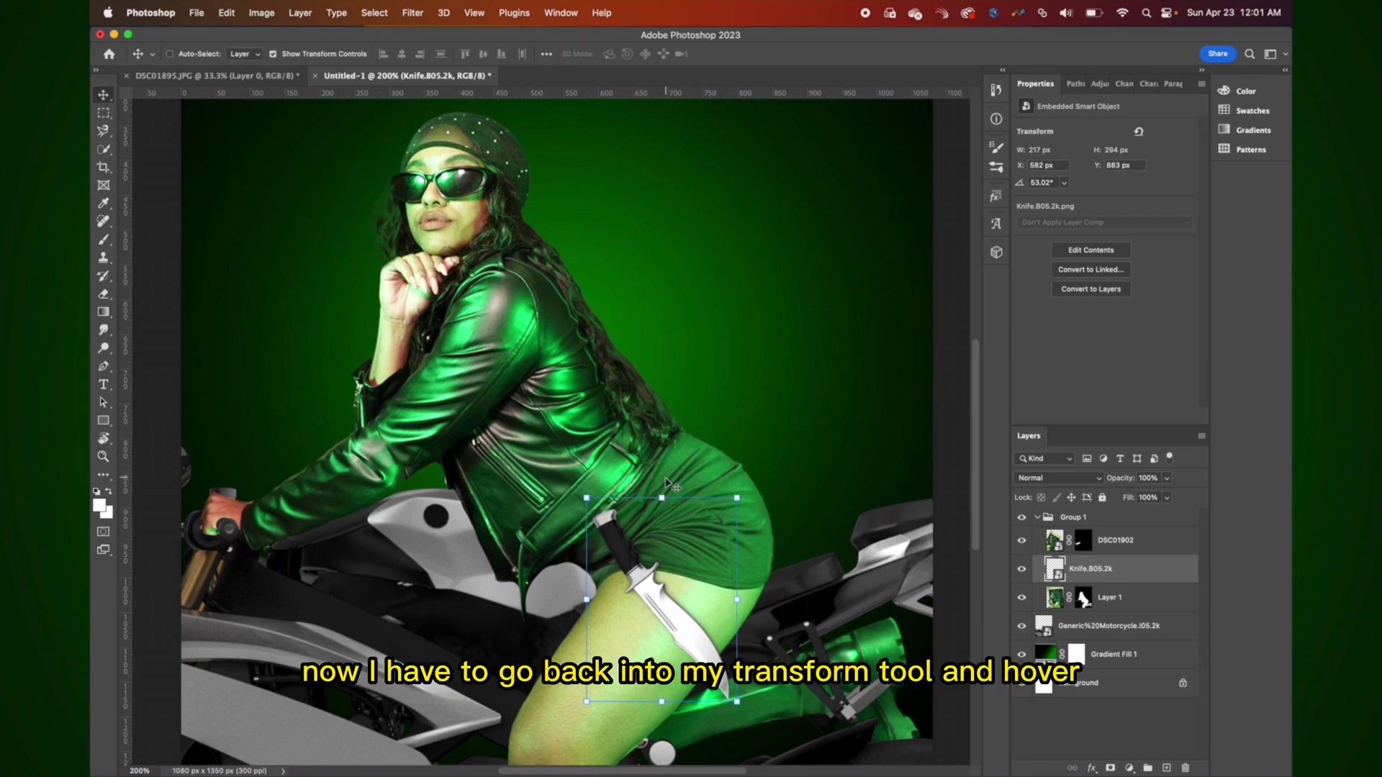
pyautogui.hotkey('ctrl', 't')
pyautogui.moveTo(734, 439); pyautogui.dragTo(858, 620)
pyautogui.moveTo(668, 583); pyautogui.dragTo(675, 593)
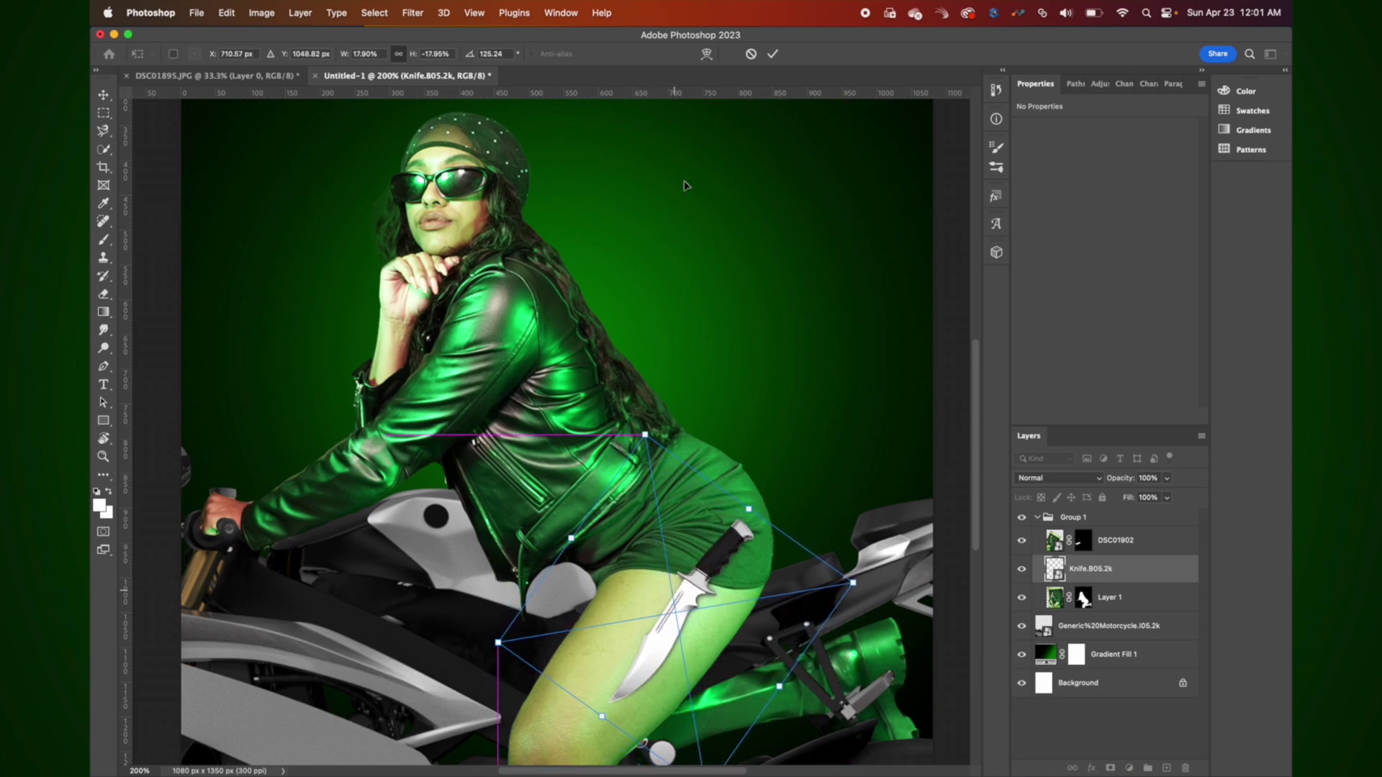
pyautogui.click(772, 54)
# Switch to Finder and place the black dog collar PNG from the Editing Tutorial folder into the composite in Photoshop.
pyautogui.scroll(-4, 547, 432)
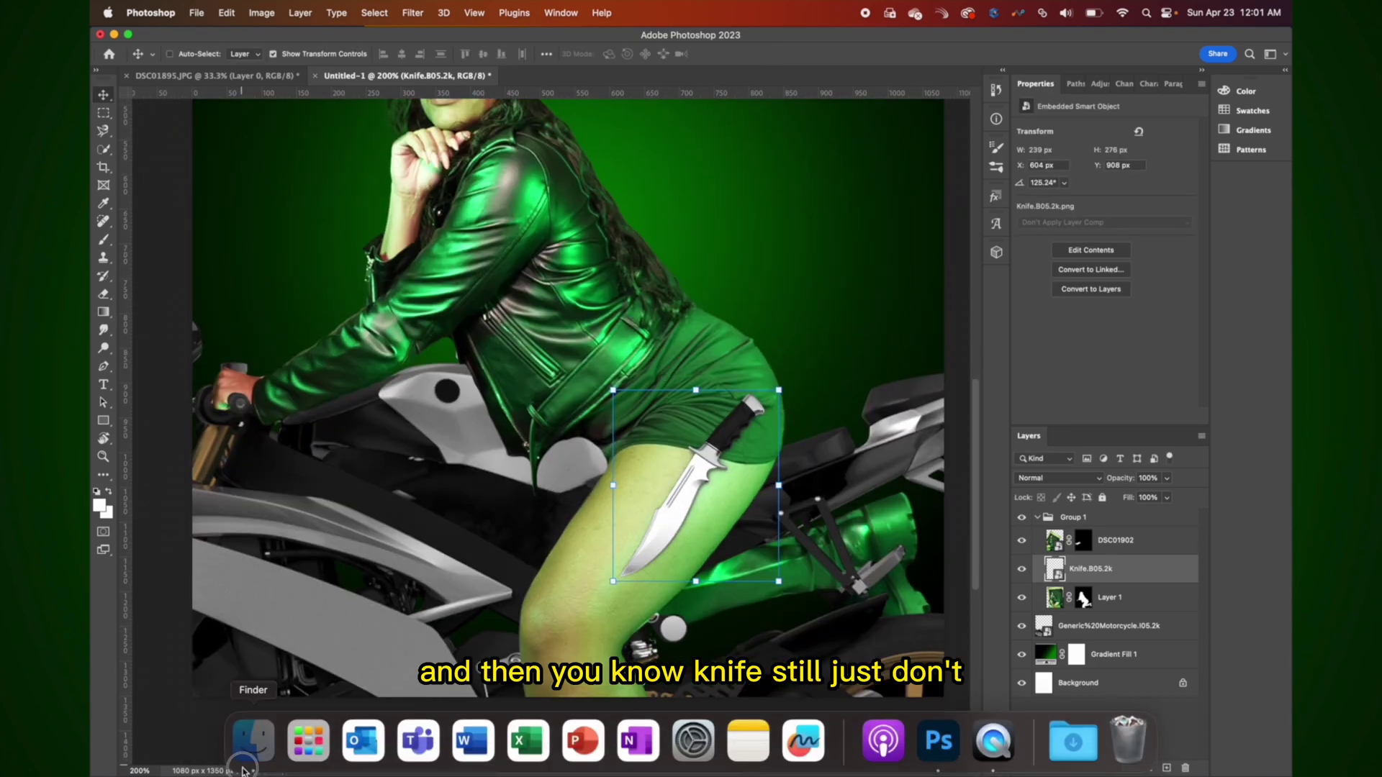
pyautogui.click(249, 741)
pyautogui.click(980, 254)
pyautogui.click(971, 206)
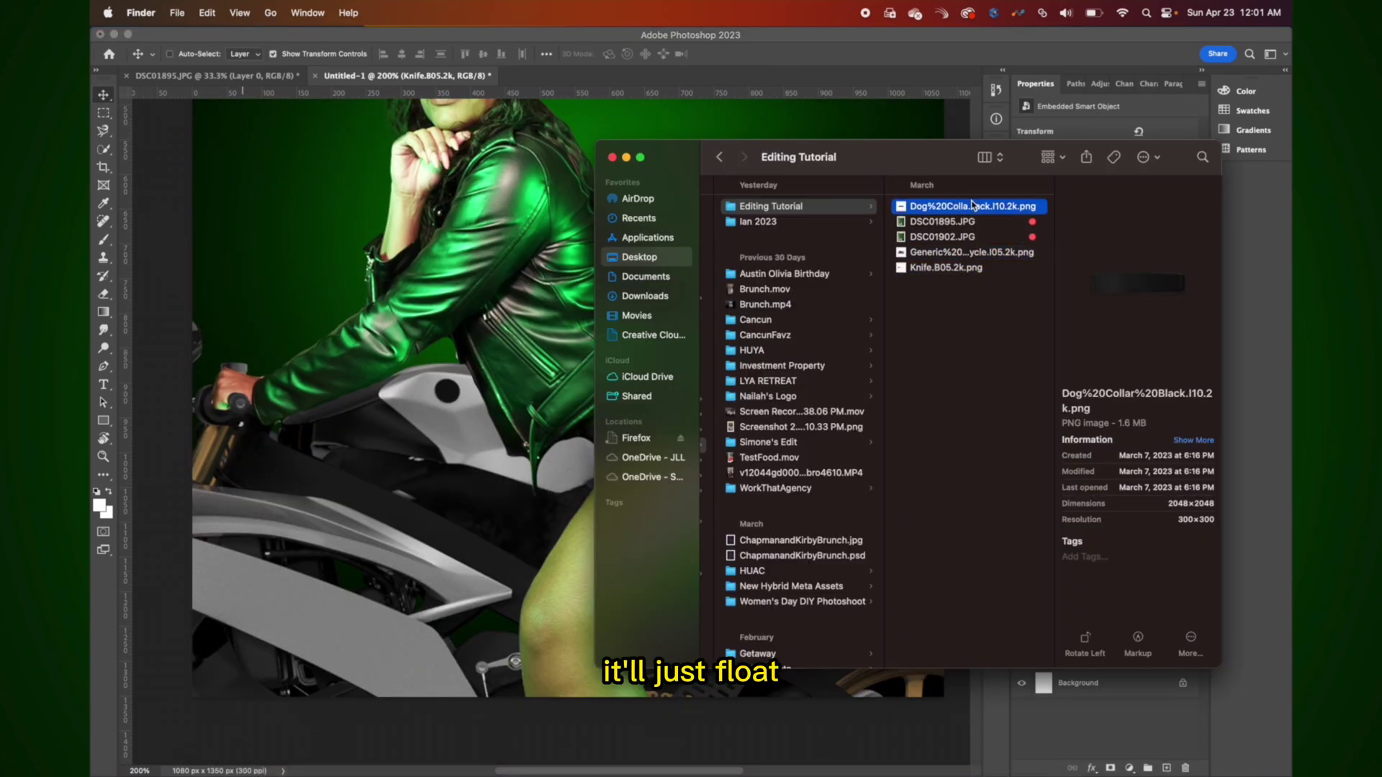
pyautogui.moveTo(933, 206); pyautogui.dragTo(406, 388)
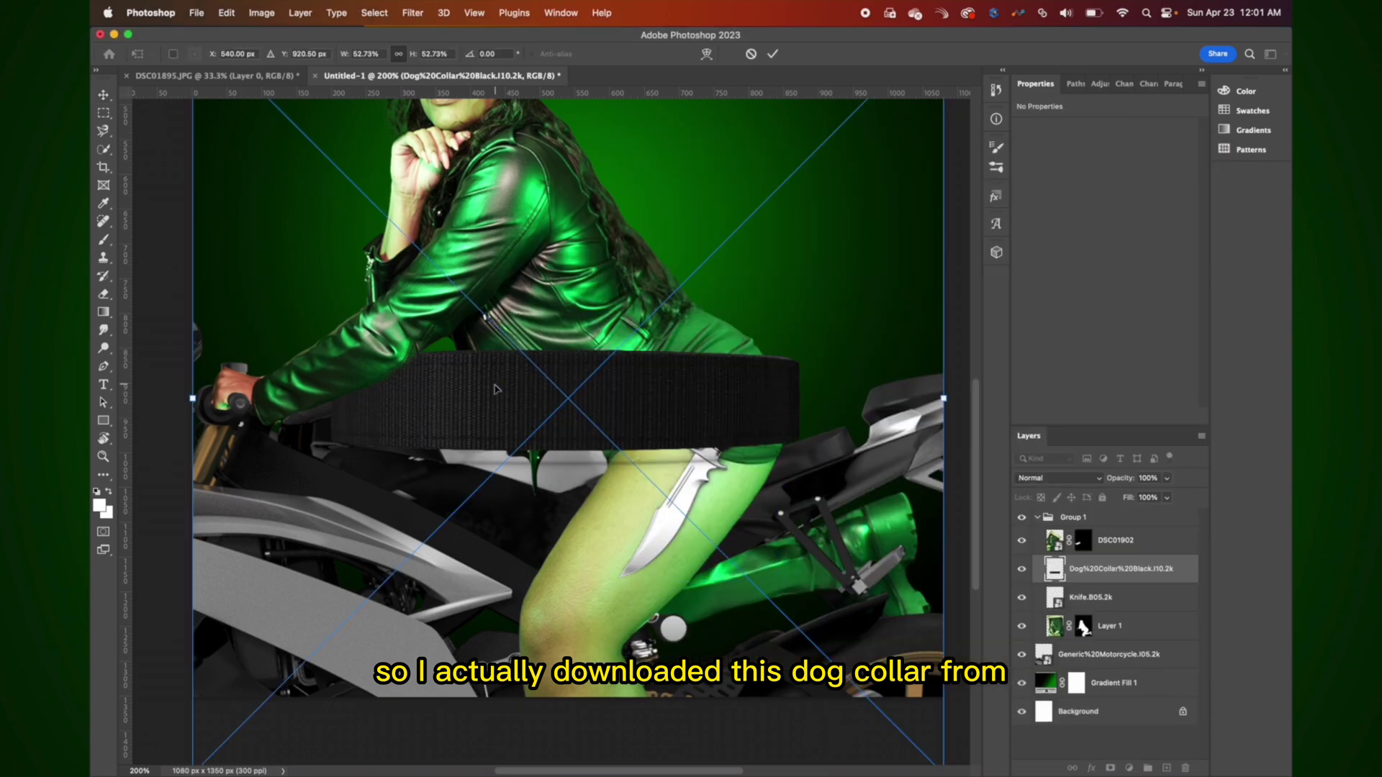
# Scale the dog collar down to about 24.22% and move it across the thigh over the knife.
pyautogui.moveTo(915, 197); pyautogui.dragTo(674, 438)
pyautogui.moveTo(558, 529); pyautogui.dragTo(846, 257)
pyautogui.moveTo(925, 207); pyautogui.dragTo(760, 309)
pyautogui.moveTo(606, 536); pyautogui.dragTo(725, 485)
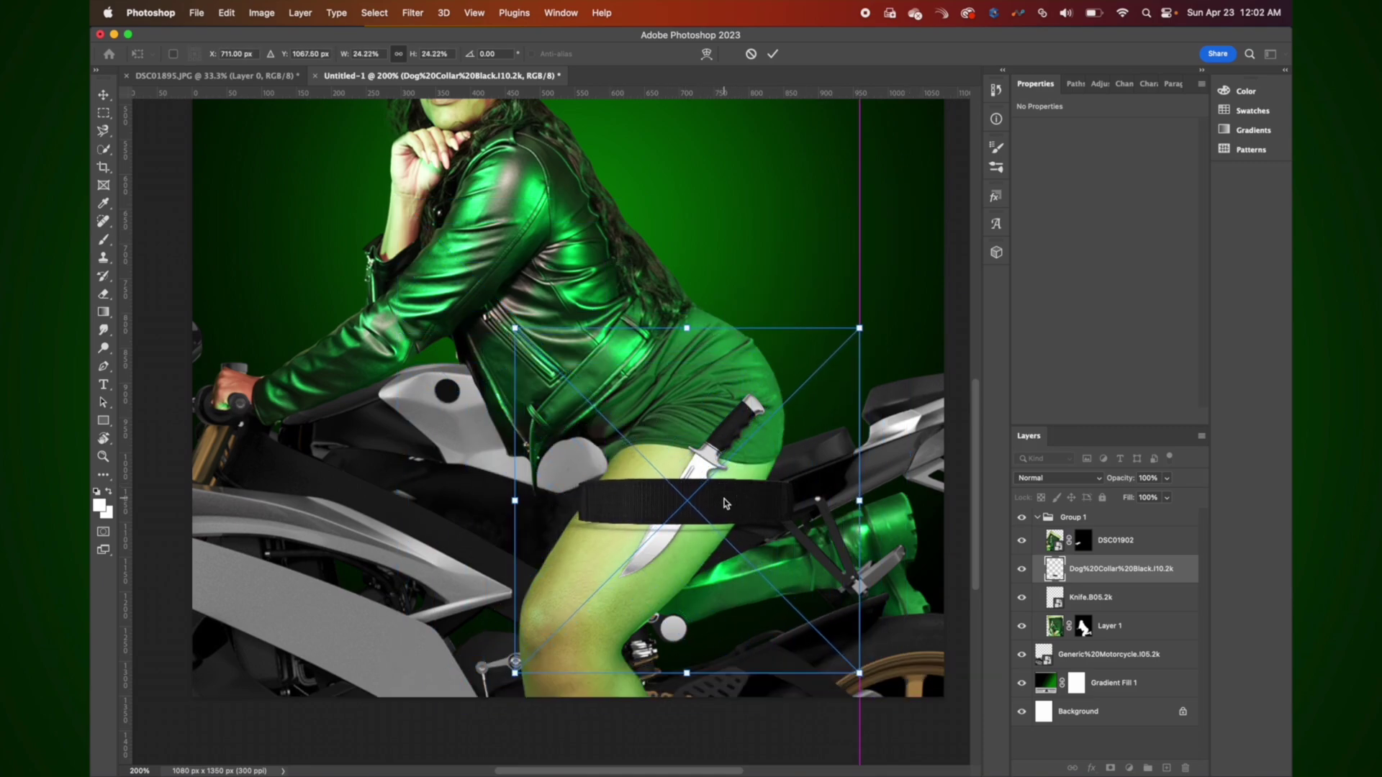
# Rotate the collar to about 30.71°, scale it to 15.87%, and align it across the thigh as a strap holding the knife.
pyautogui.moveTo(858, 317); pyautogui.dragTo(844, 488)
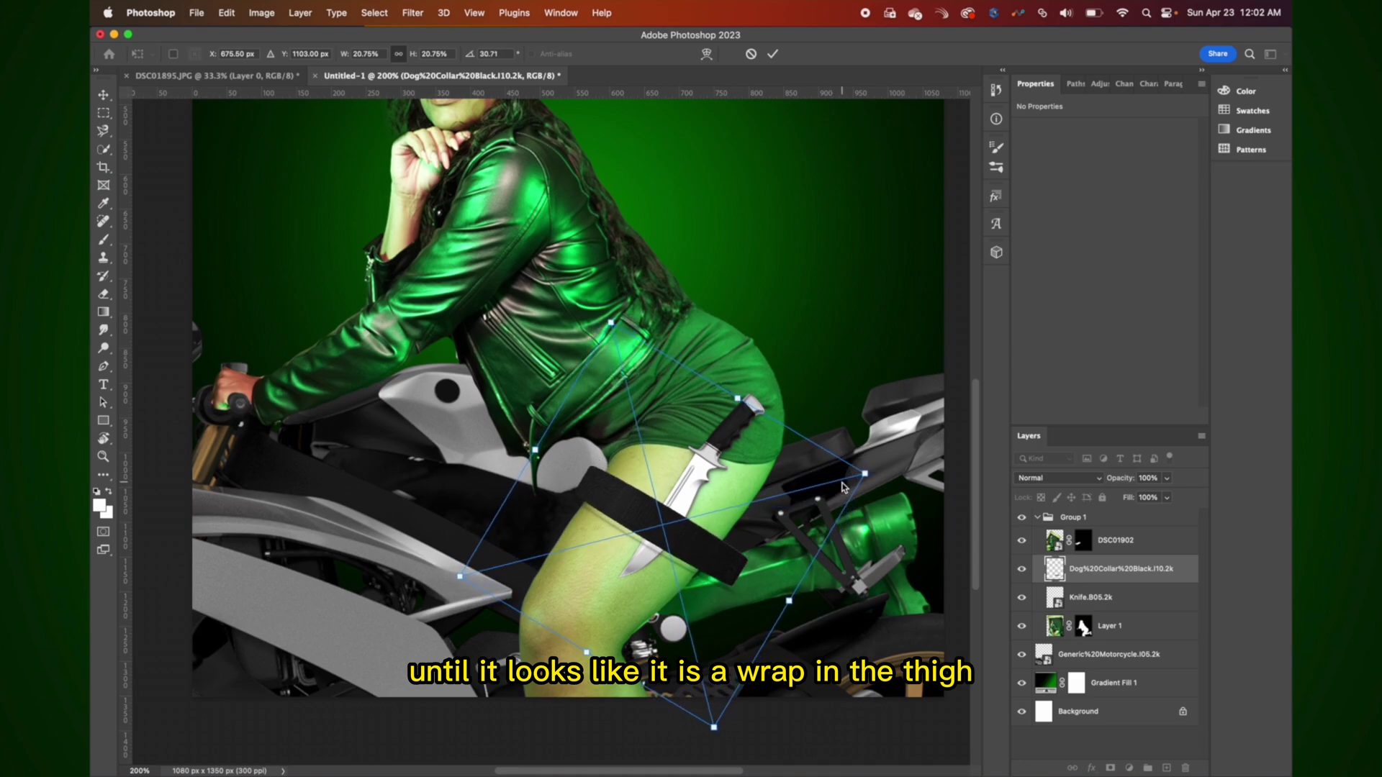
pyautogui.moveTo(791, 610); pyautogui.dragTo(731, 583)
pyautogui.moveTo(649, 535); pyautogui.dragTo(669, 554)
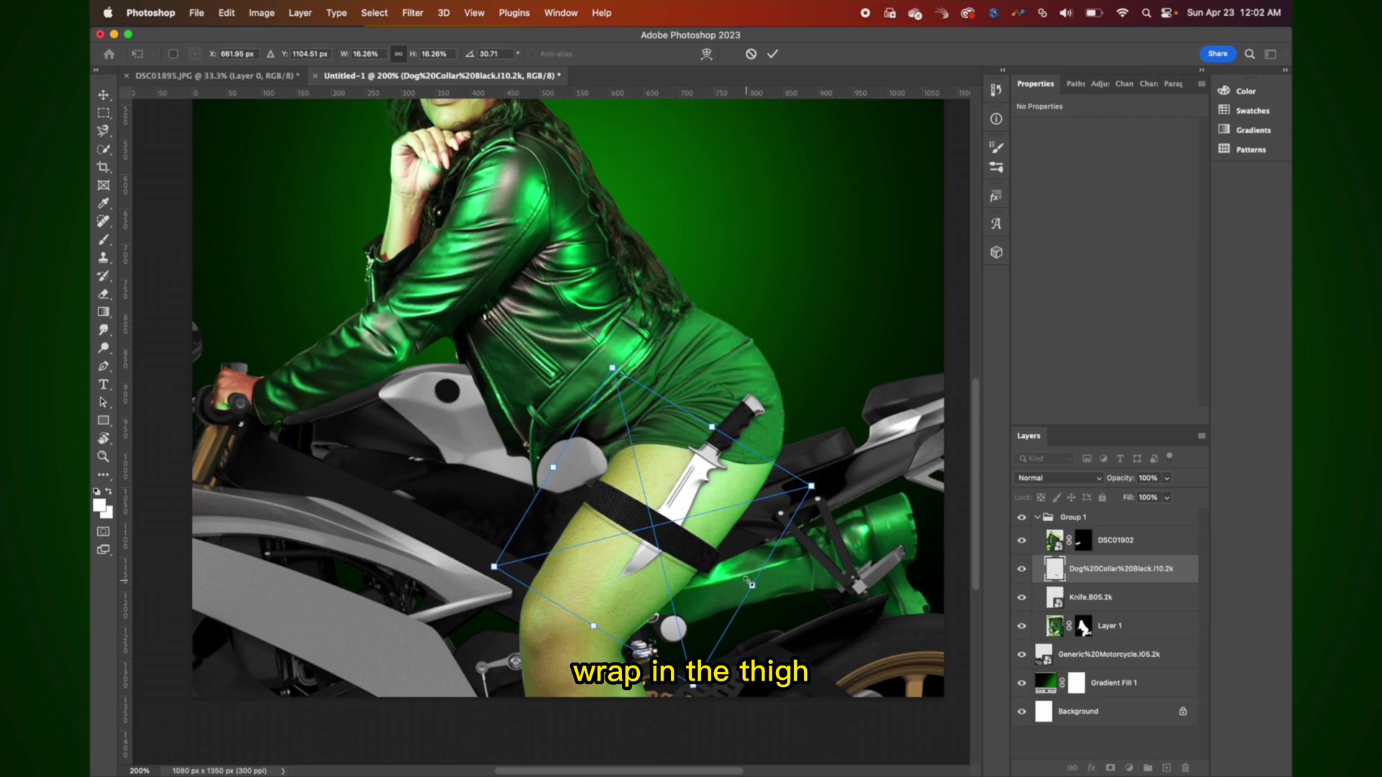
pyautogui.moveTo(751, 585); pyautogui.dragTo(747, 583)
pyautogui.press('Up')
pyautogui.press('Up')
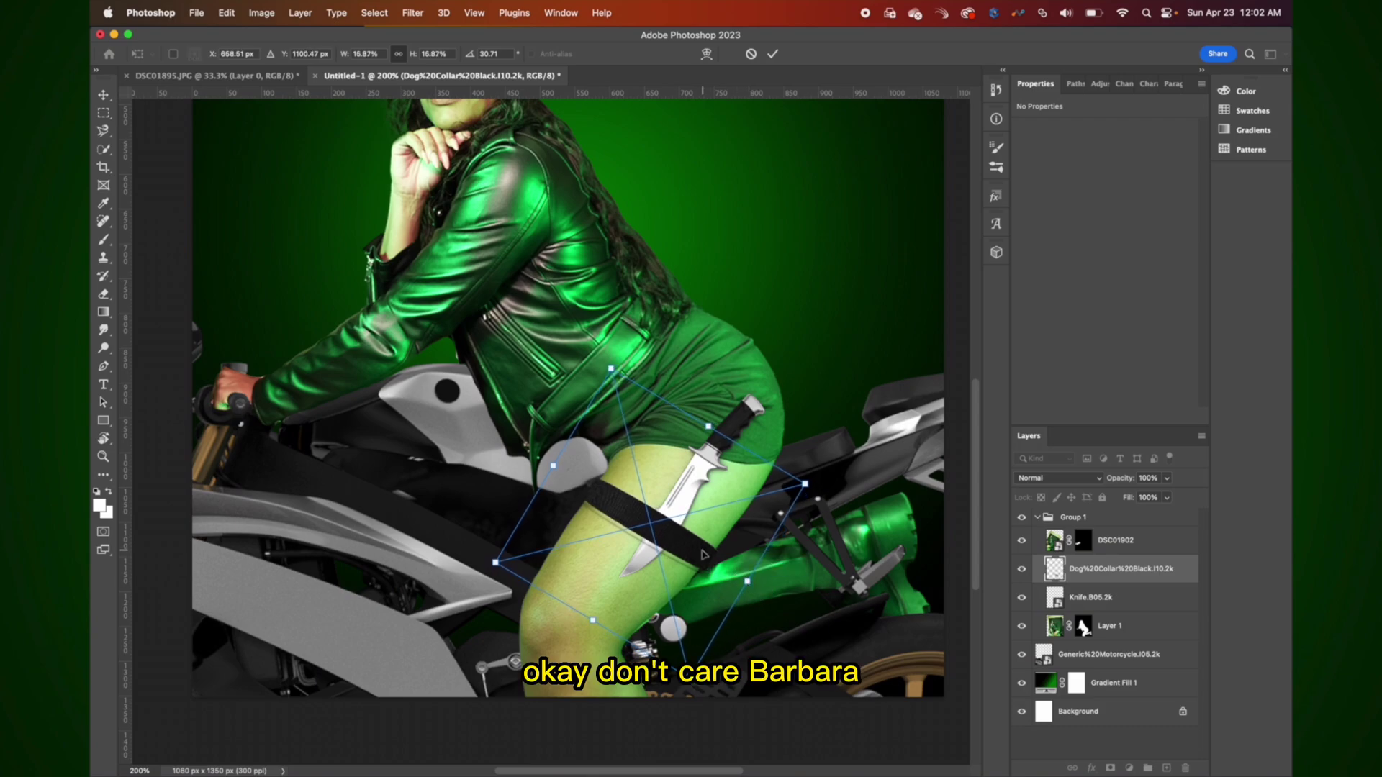
pyautogui.moveTo(705, 555); pyautogui.dragTo(706, 557)
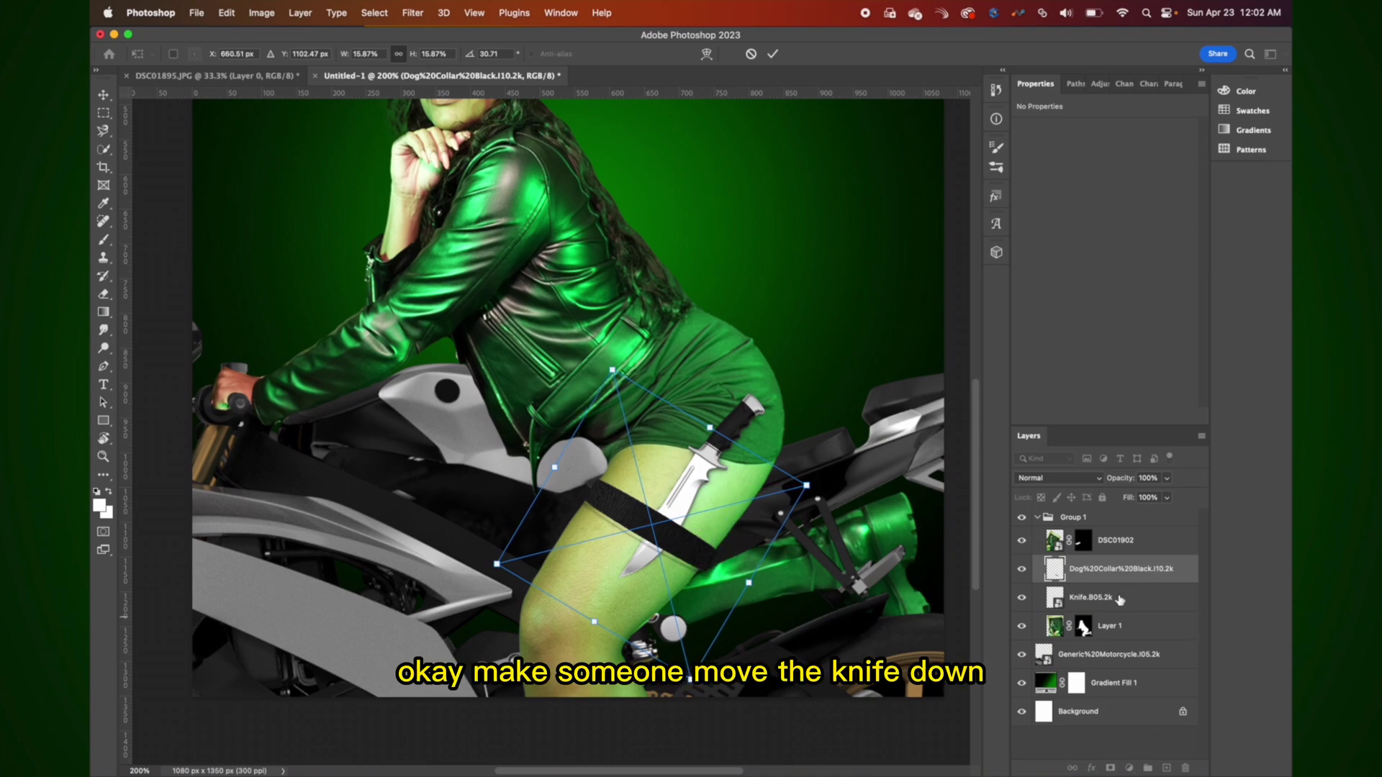
# Move the Knife.B05.2k layer slightly down the thigh beneath the strap and deselect all layers.
pyautogui.click(1119, 599)
pyautogui.moveTo(718, 444); pyautogui.dragTo(727, 474)
pyautogui.click(1117, 748)
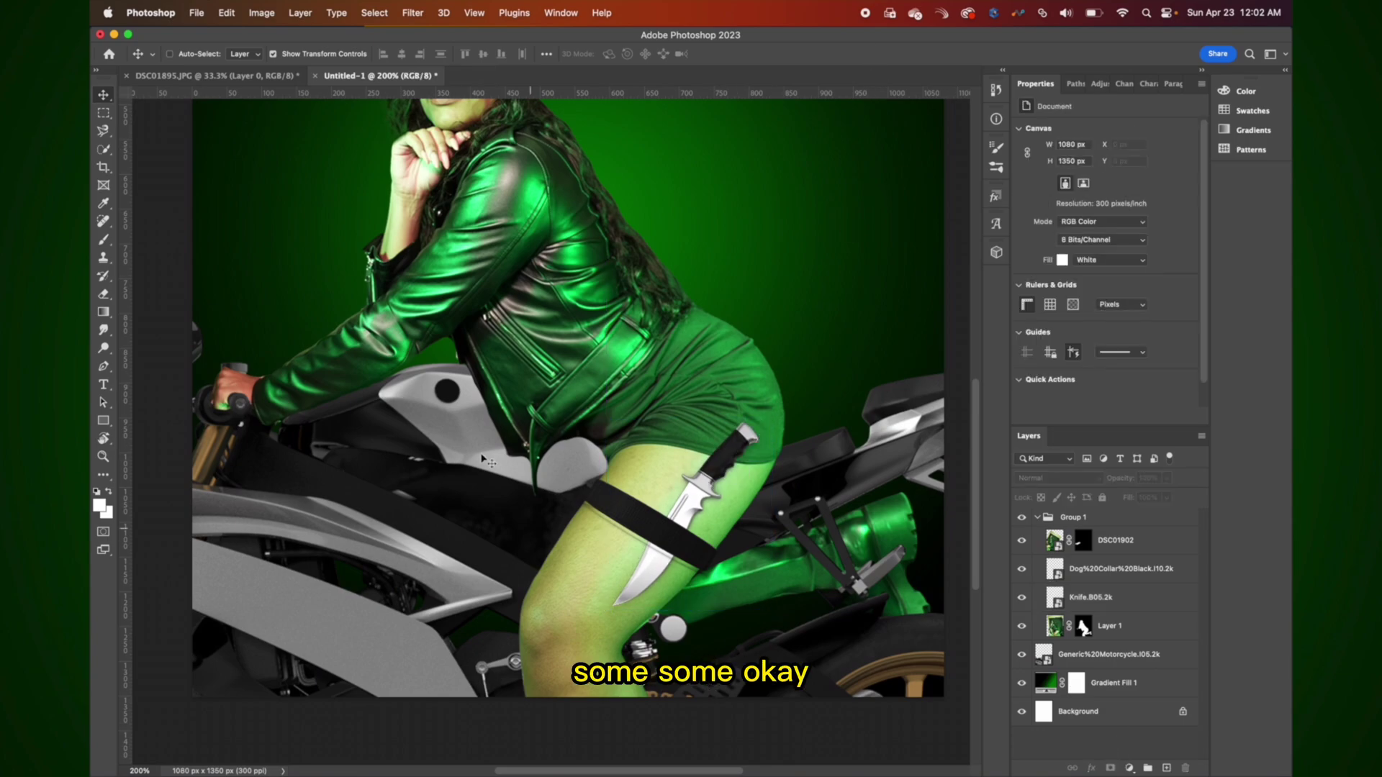
# Lasso closely around the black thigh strap, leaving out its drop shadow, and mask the dog collar layer to that selection.
pyautogui.press('z')
pyautogui.click(630, 507)
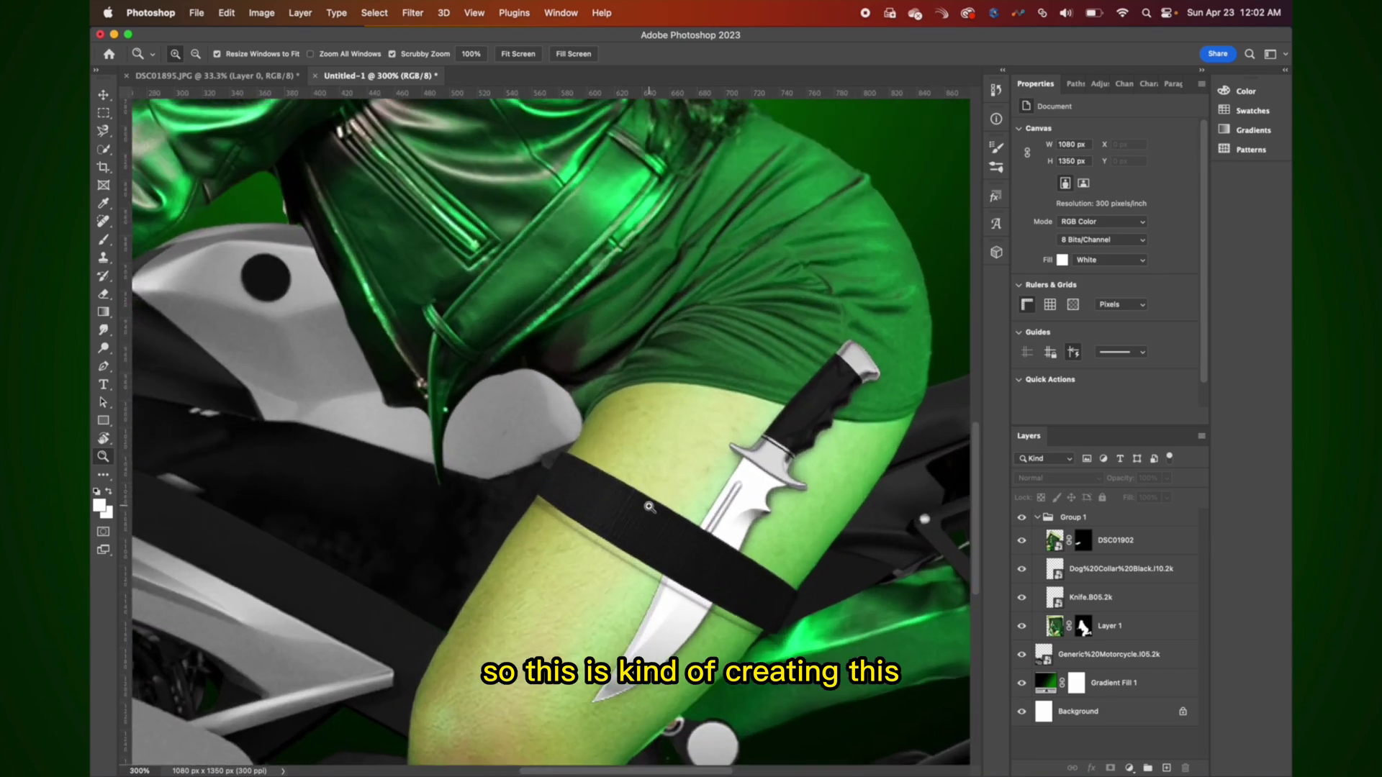
pyautogui.click(634, 572)
pyautogui.hscroll(3, 410, 381)
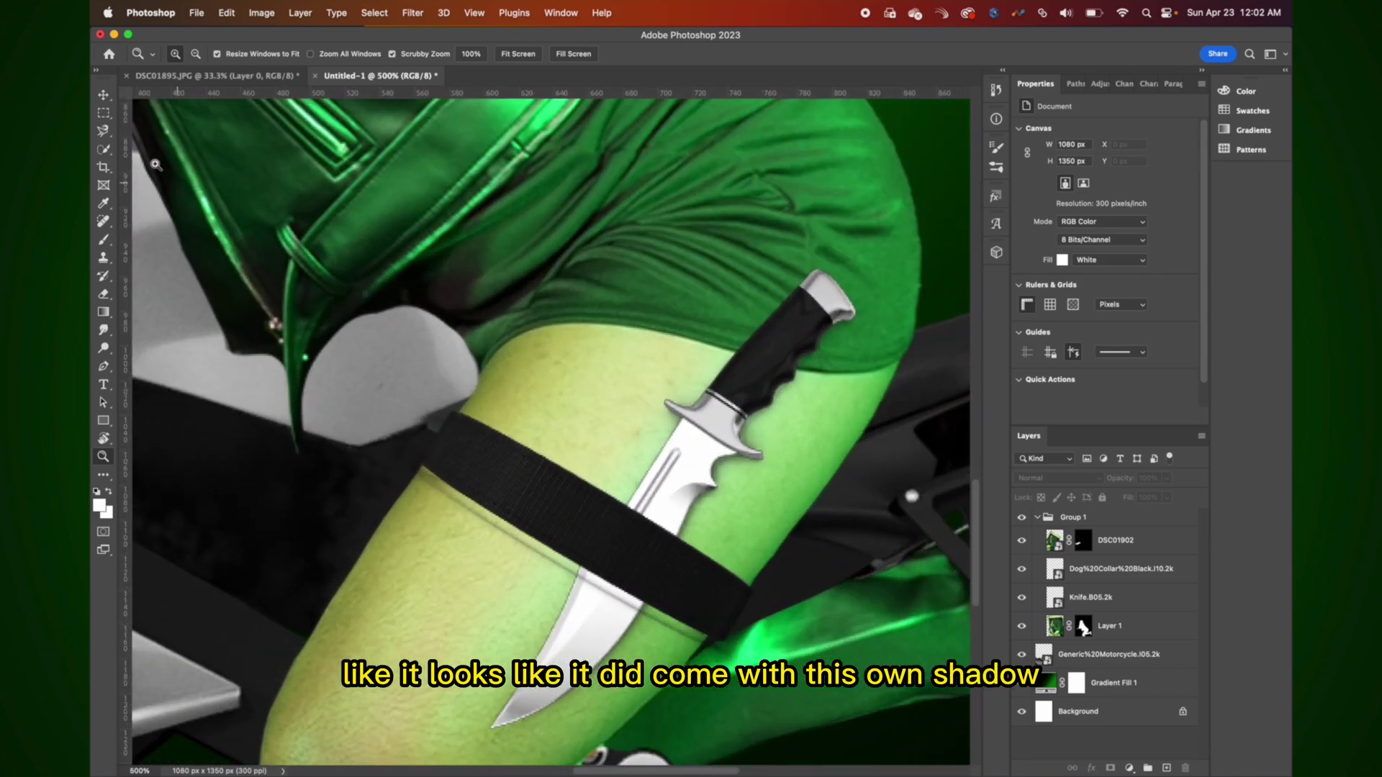
pyautogui.click(103, 130)
pyautogui.rightClick(103, 131)
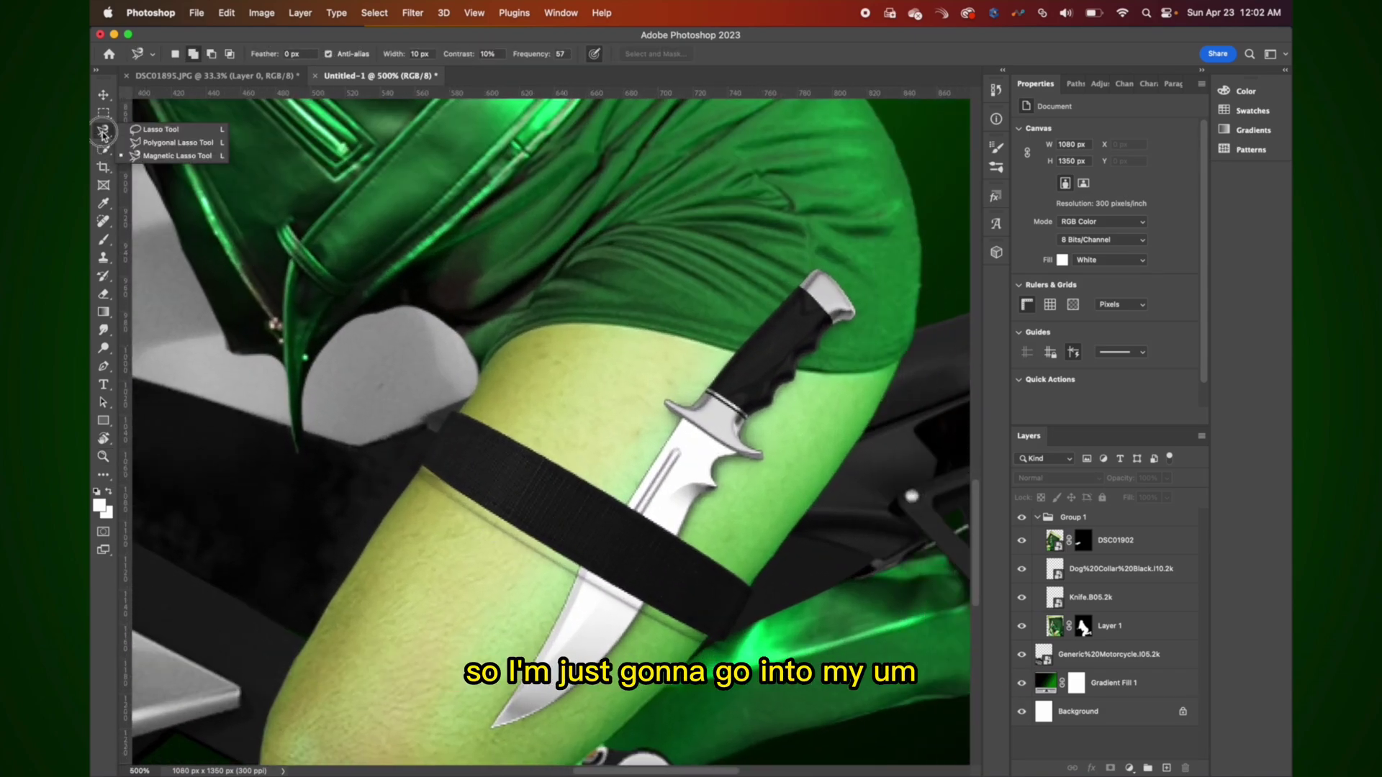
pyautogui.click(183, 134)
pyautogui.moveTo(445, 403)
pyautogui.mouseDown()
pyautogui.moveTo(411, 454)
pyautogui.moveTo(490, 514)
pyautogui.mouseUp()
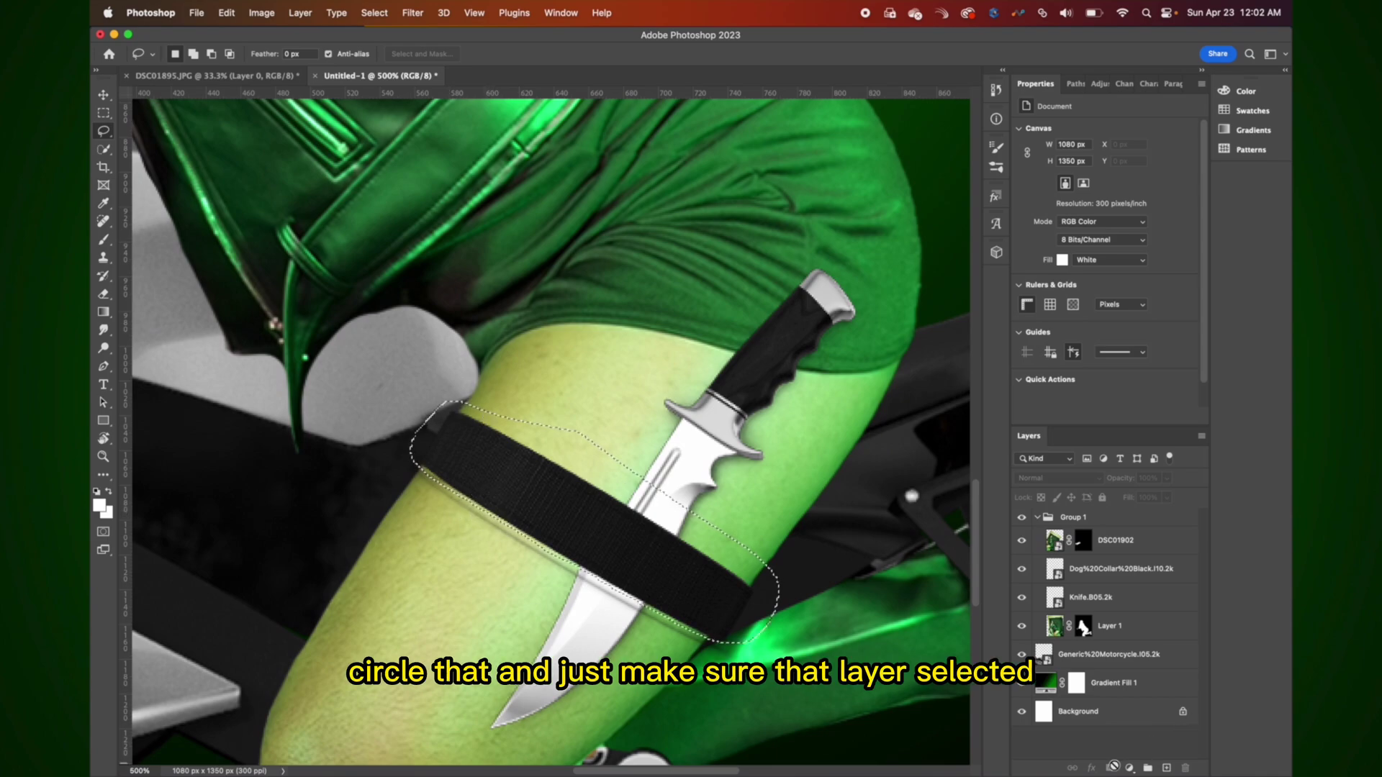
pyautogui.click(1101, 573)
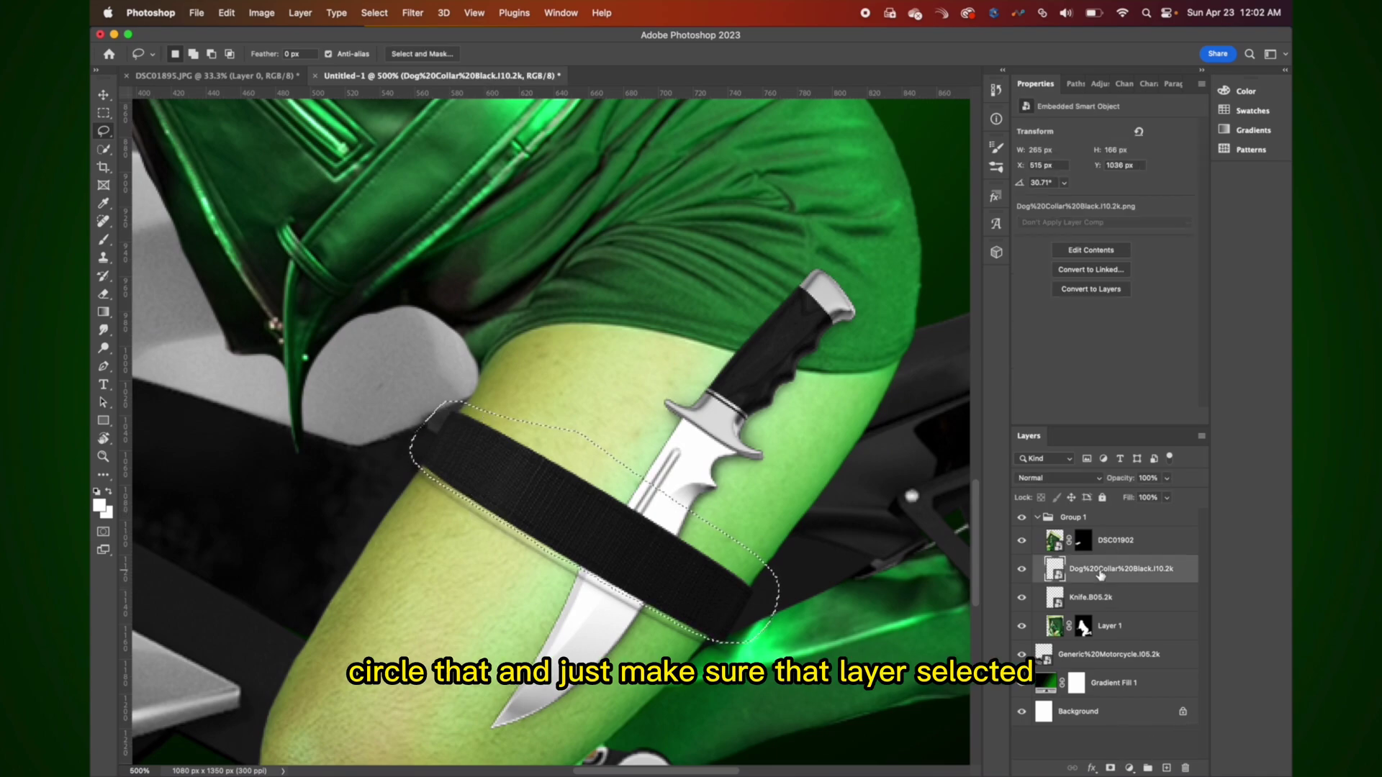
pyautogui.click(1110, 768)
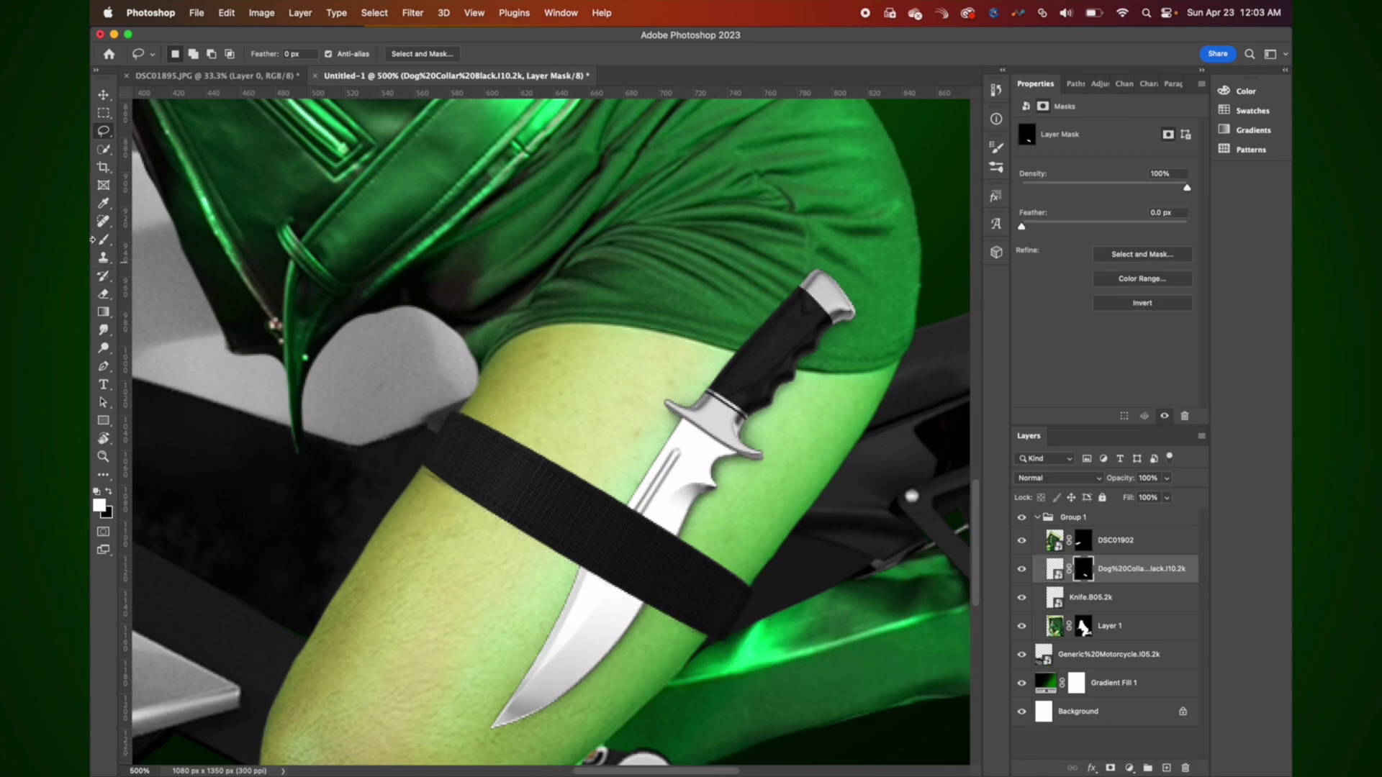
# Fit the whole composite in view and save the document as EditingTutorial.psd.
pyautogui.press('z')
pyautogui.click(515, 55)
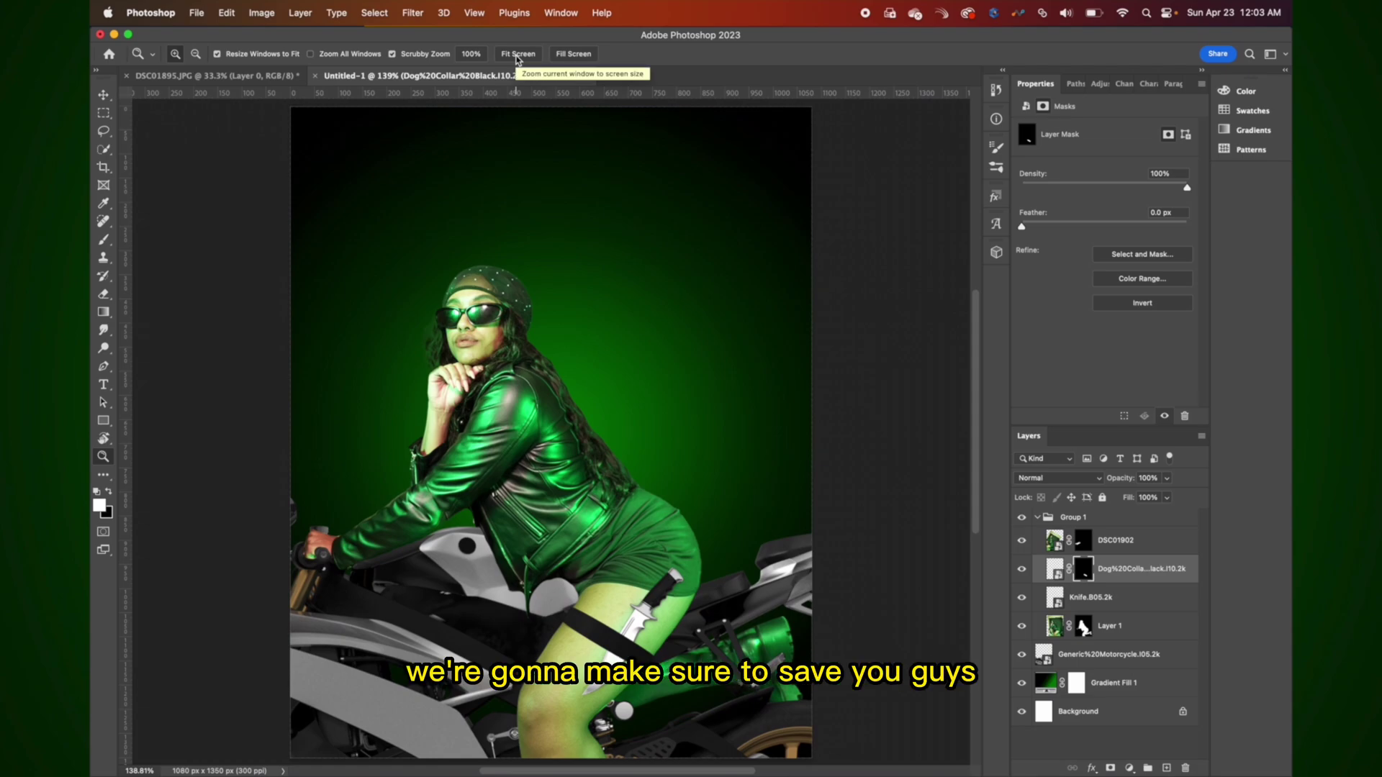
pyautogui.press('super+s')
pyautogui.click(196, 13)
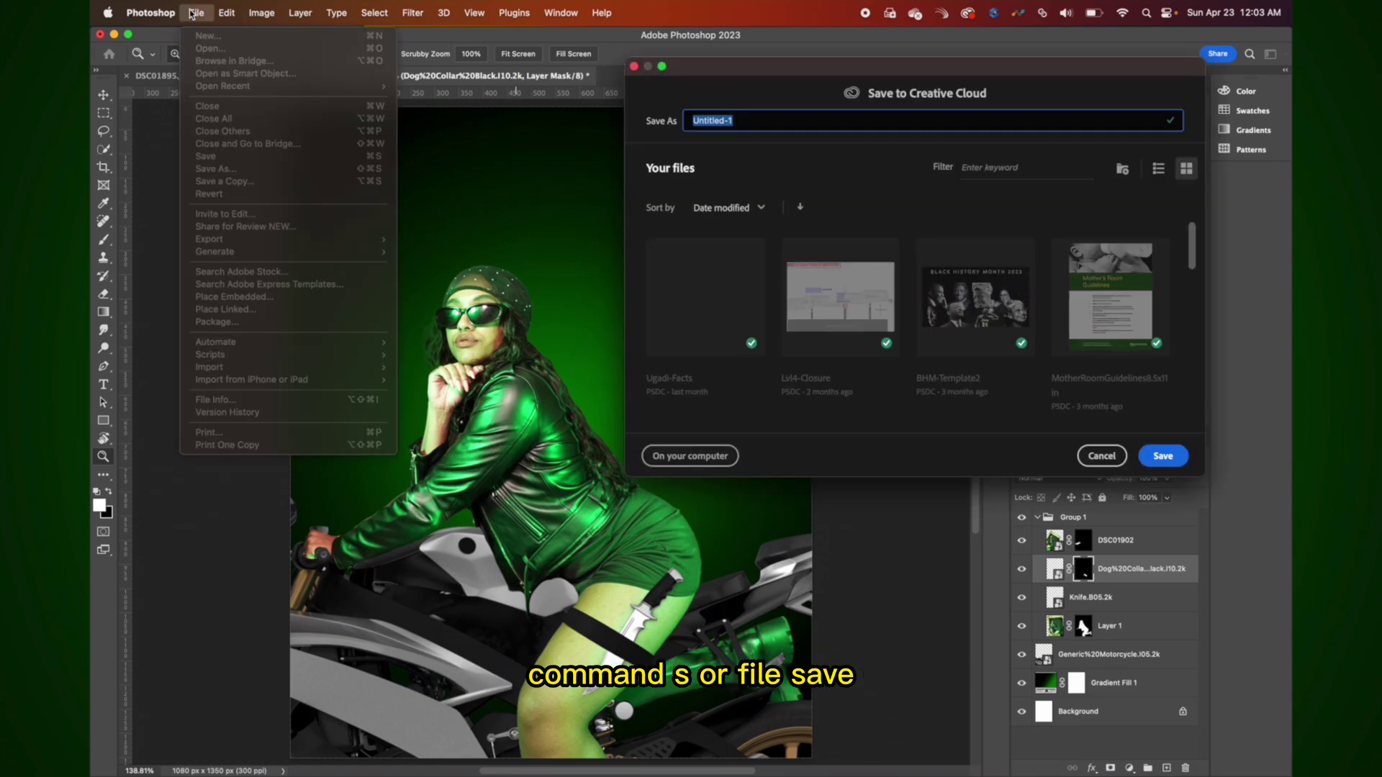
pyautogui.click(795, 120)
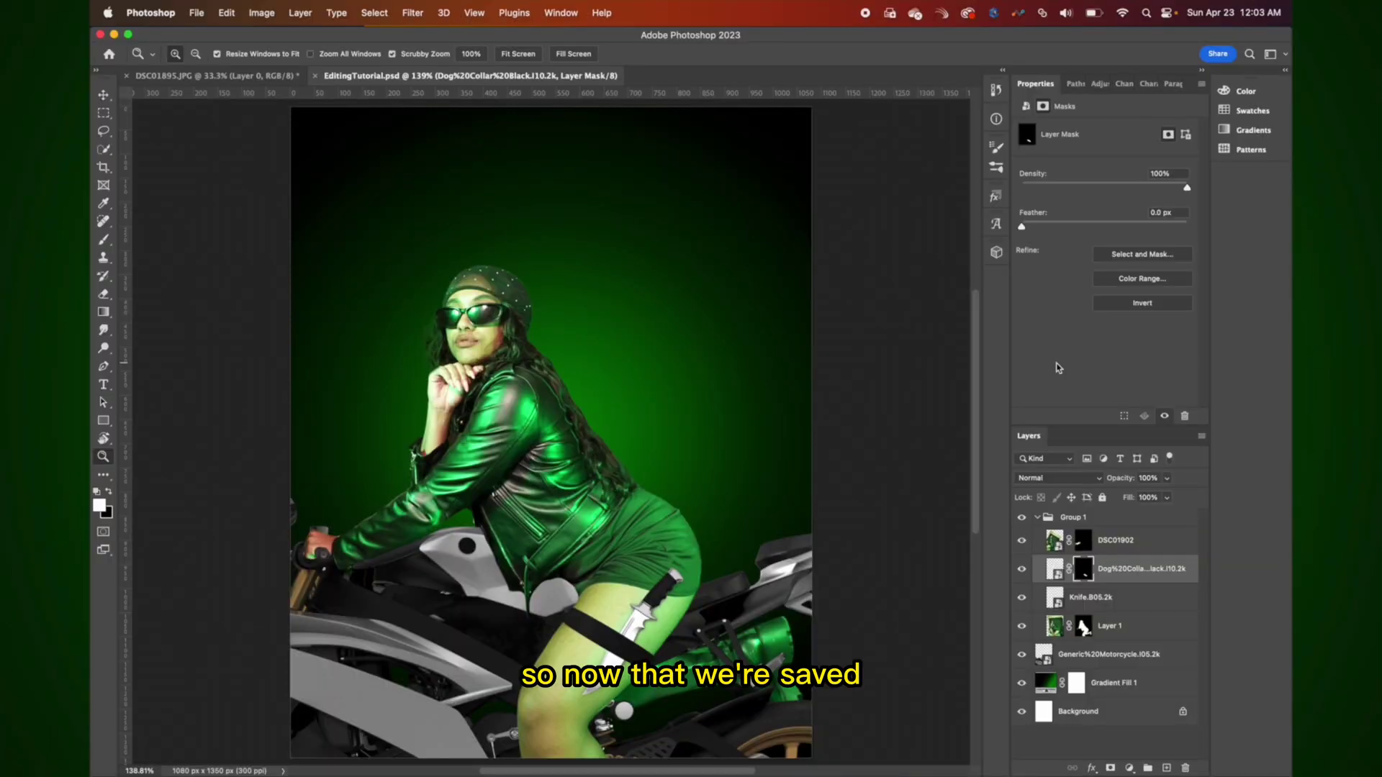
# Move the dog collar and knife layers out of Group 1 to sit above it, and collapse Group 1.
pyautogui.scroll(-3, 857, 472)
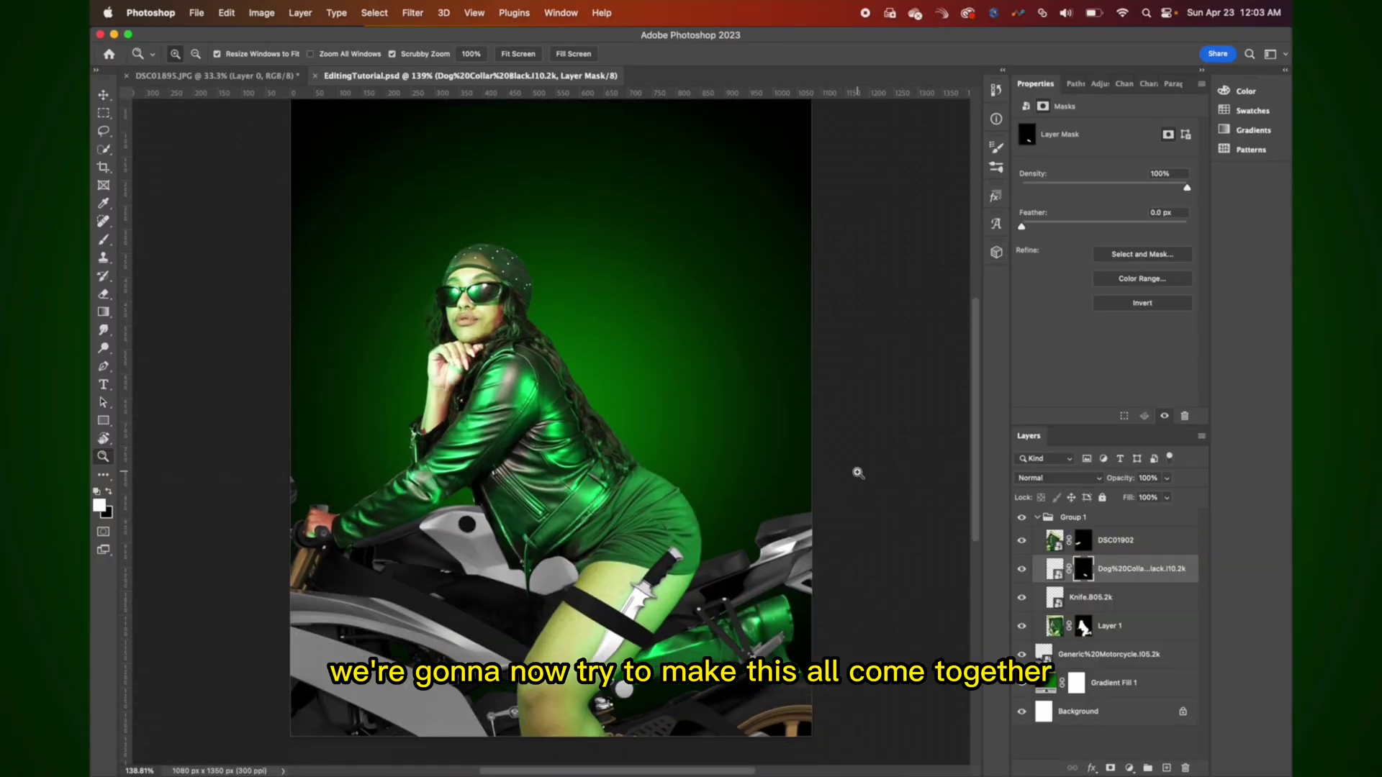
pyautogui.scroll(2, 856, 475)
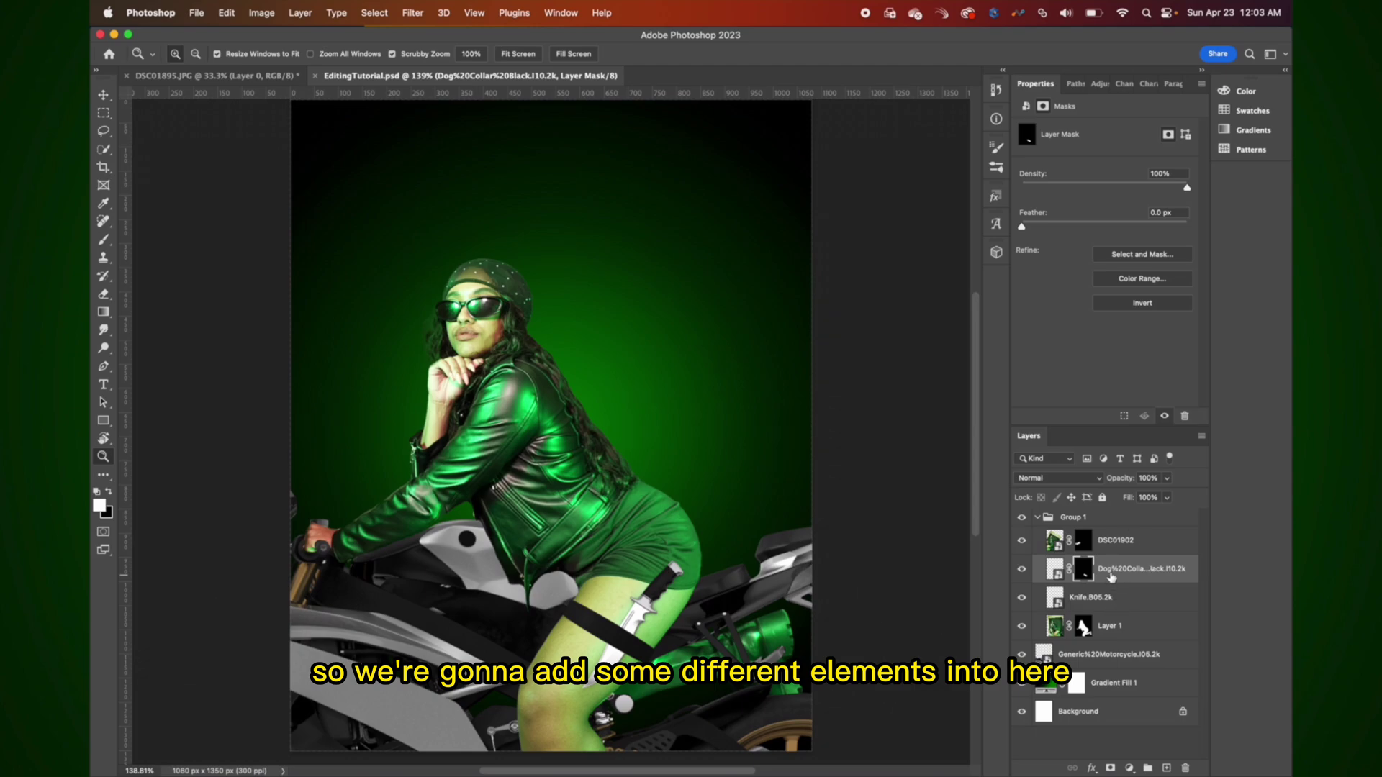
pyautogui.keyDown('shift'); pyautogui.click(1112, 609); pyautogui.keyUp('shift')
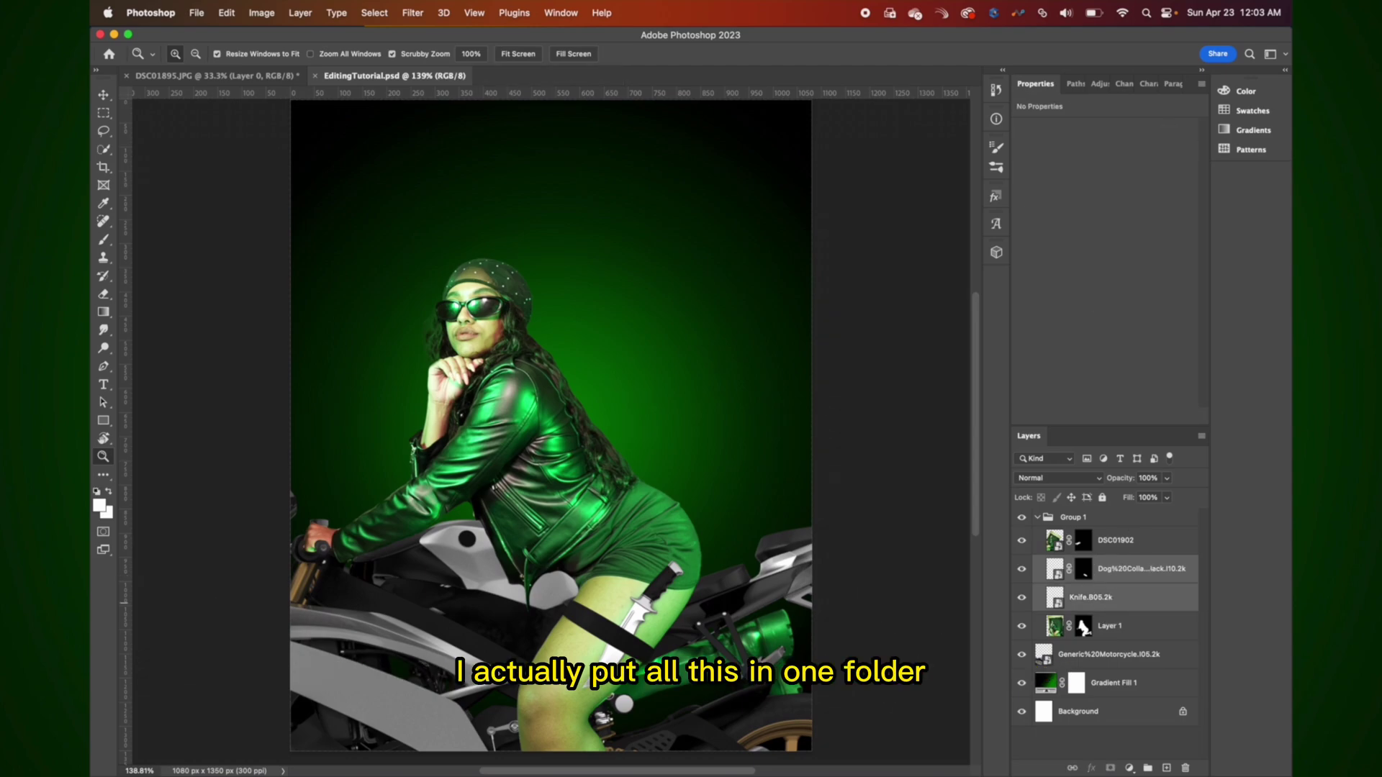
pyautogui.moveTo(1114, 570); pyautogui.dragTo(1114, 510)
pyautogui.click(1038, 575)
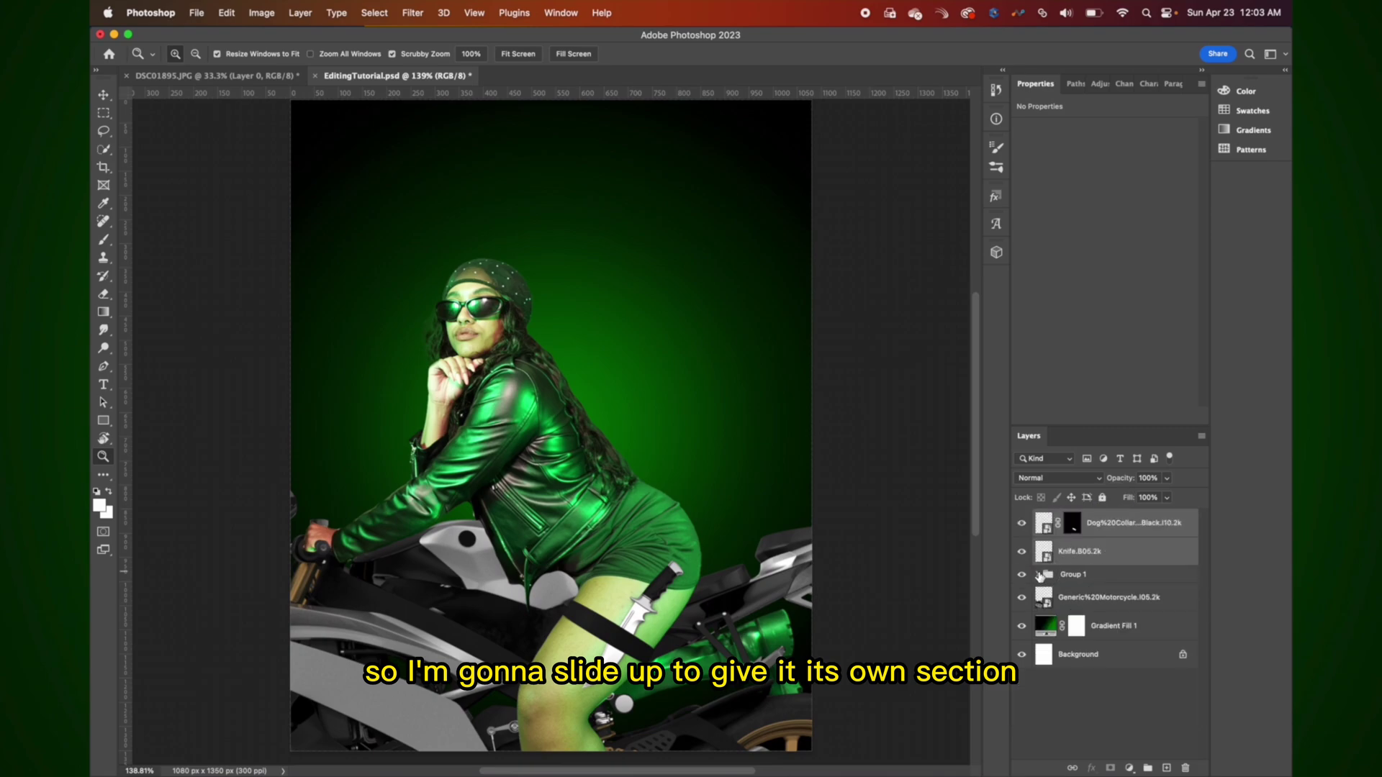
# Add a drop shadow to the motorcycle layer with 43% opacity, -166° angle, 27 px distance, 10% spread and 92 px size.
pyautogui.click(1094, 608)
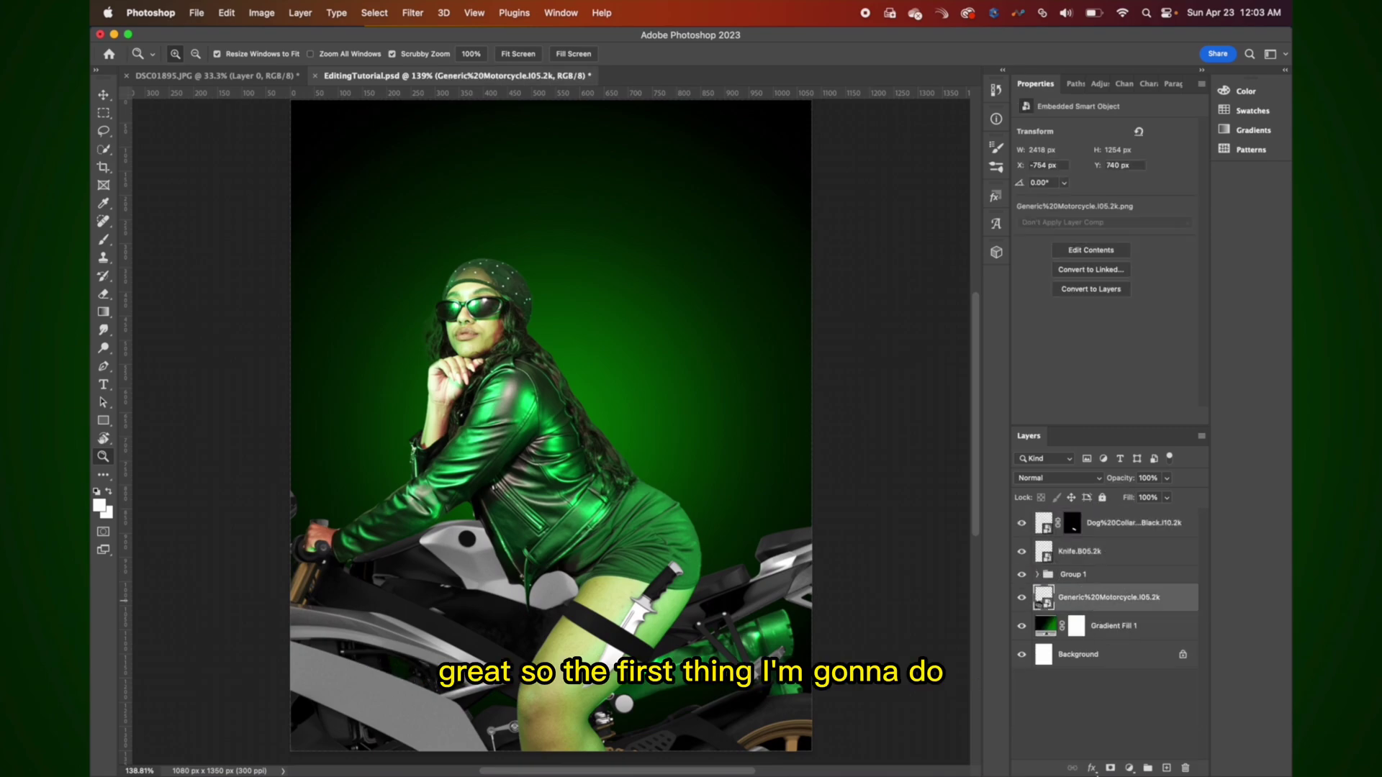
pyautogui.click(1088, 768)
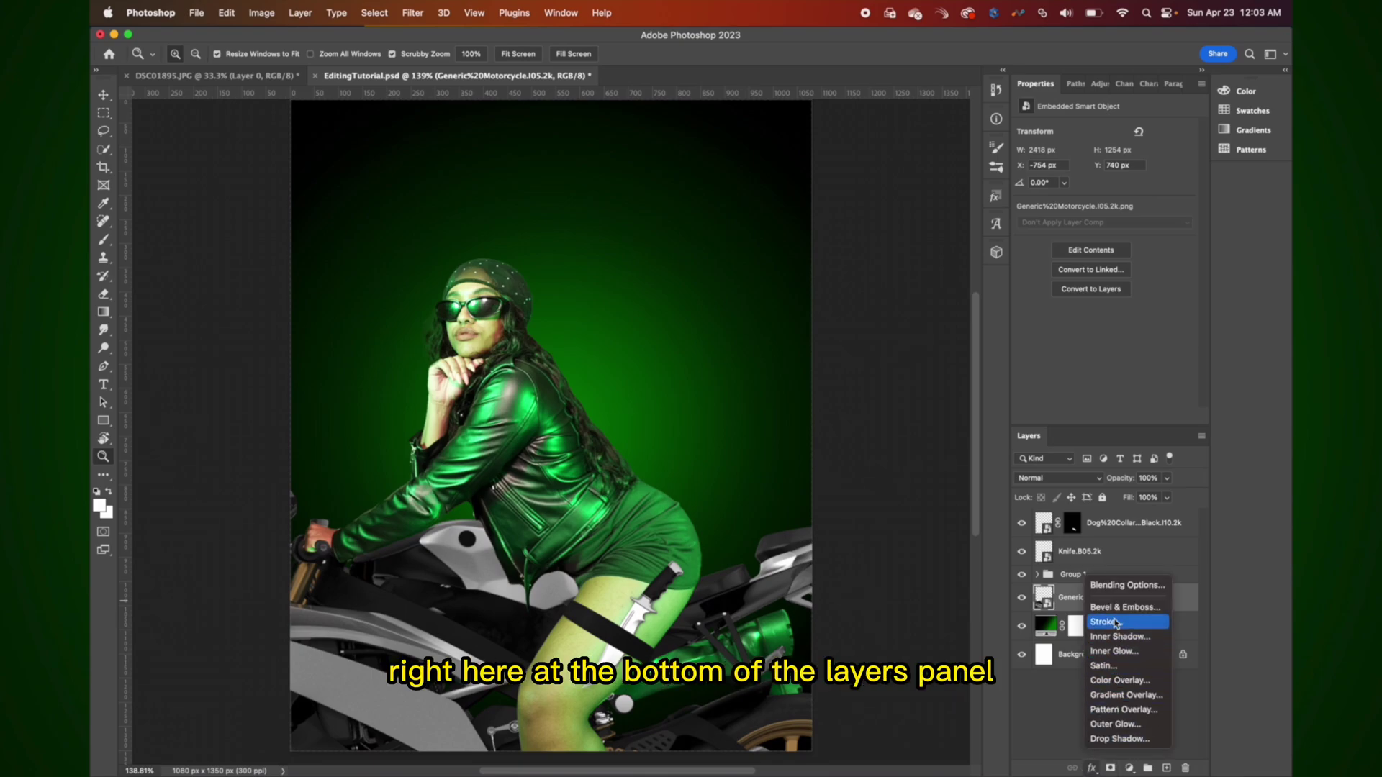
pyautogui.click(1115, 739)
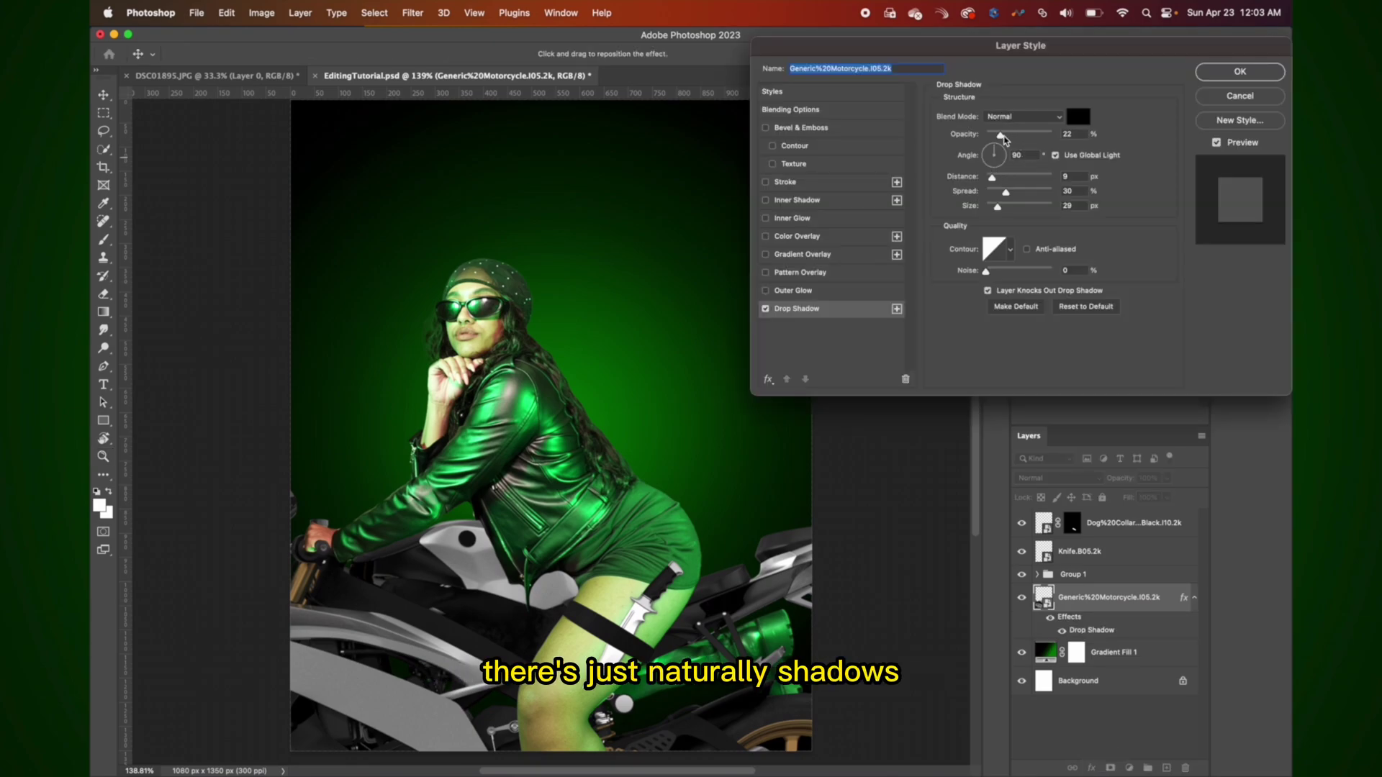
pyautogui.moveTo(991, 177)
pyautogui.mouseDown()
pyautogui.moveTo(1020, 180)
pyautogui.moveTo(996, 178)
pyautogui.moveTo(1005, 137)
pyautogui.moveTo(1022, 135)
pyautogui.moveTo(1004, 179)
pyautogui.moveTo(1002, 150)
pyautogui.moveTo(1004, 166)
pyautogui.mouseUp()
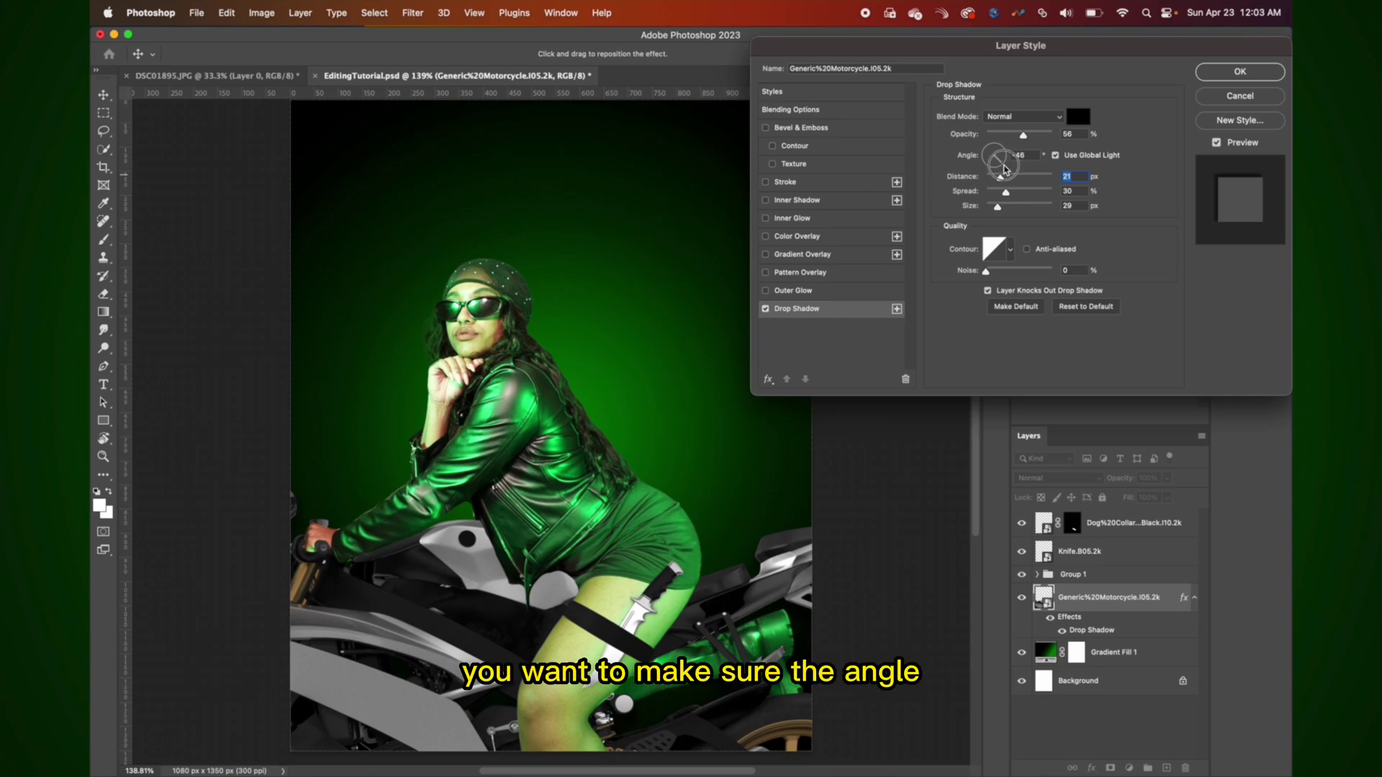
pyautogui.moveTo(1006, 168); pyautogui.dragTo(990, 163)
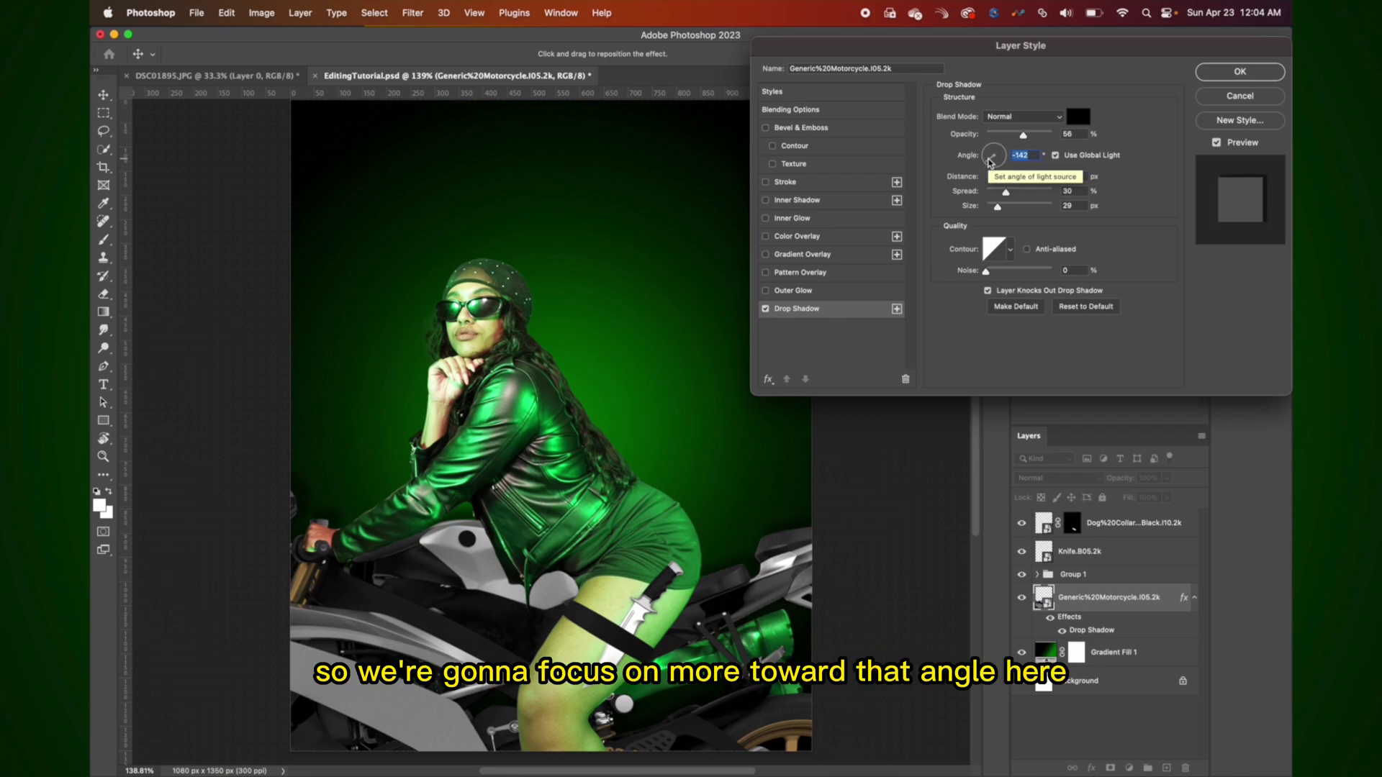
pyautogui.moveTo(1022, 135); pyautogui.dragTo(1017, 183)
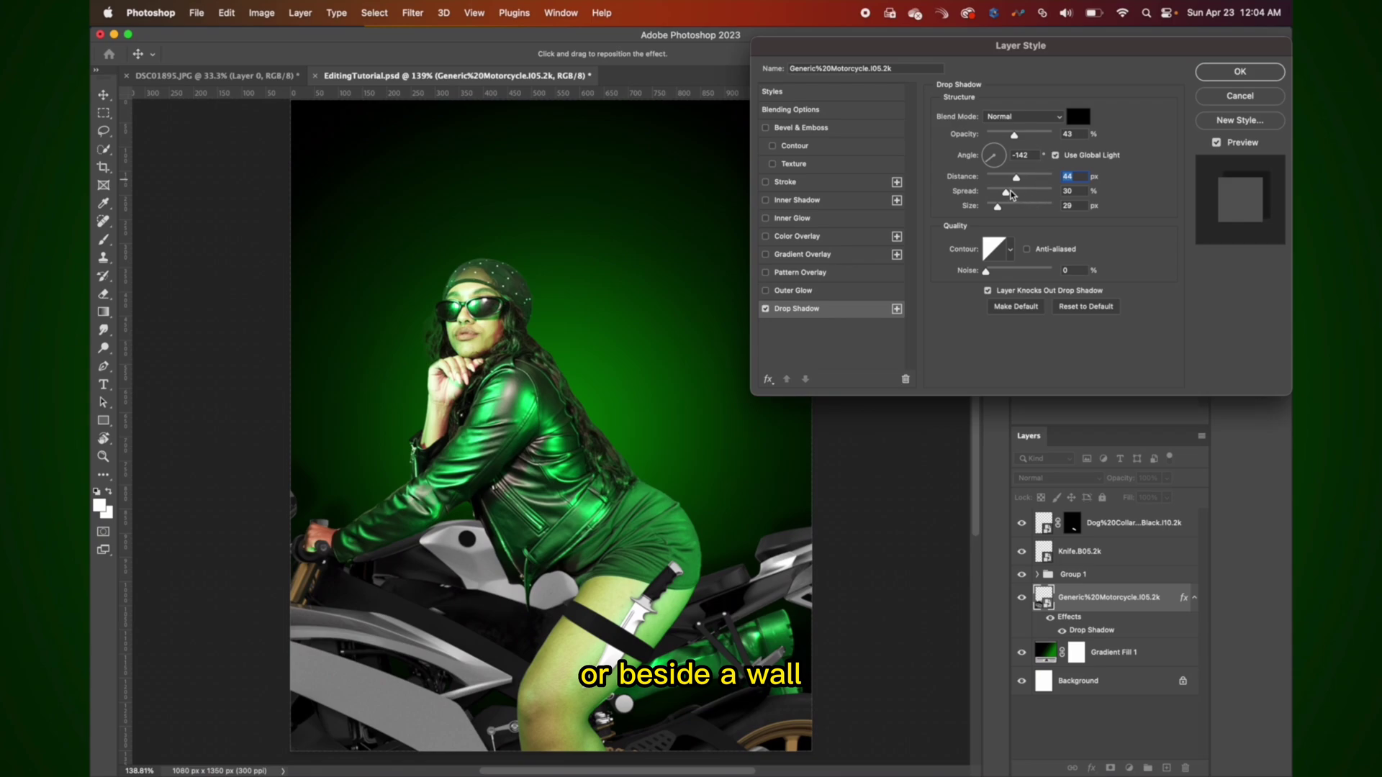
pyautogui.moveTo(1005, 192); pyautogui.dragTo(984, 163)
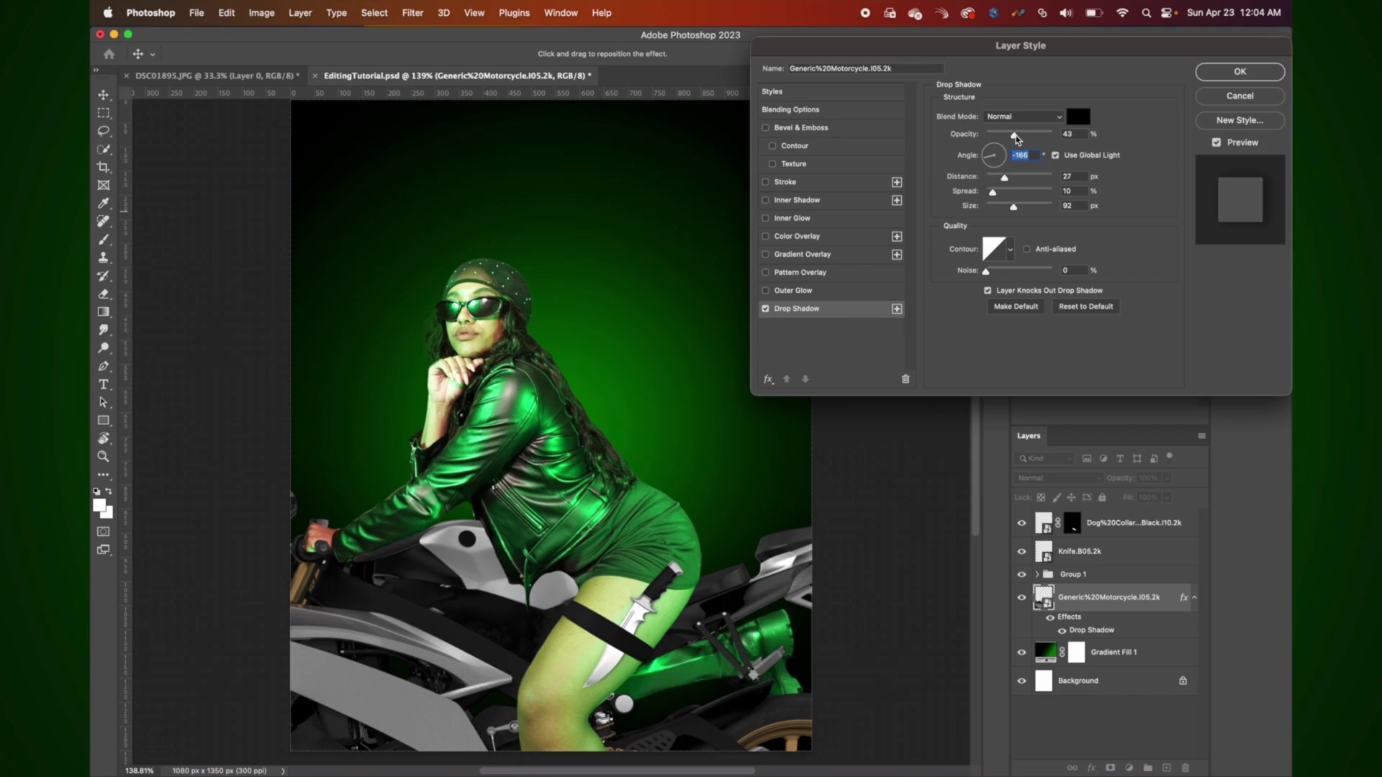
pyautogui.press('Return')
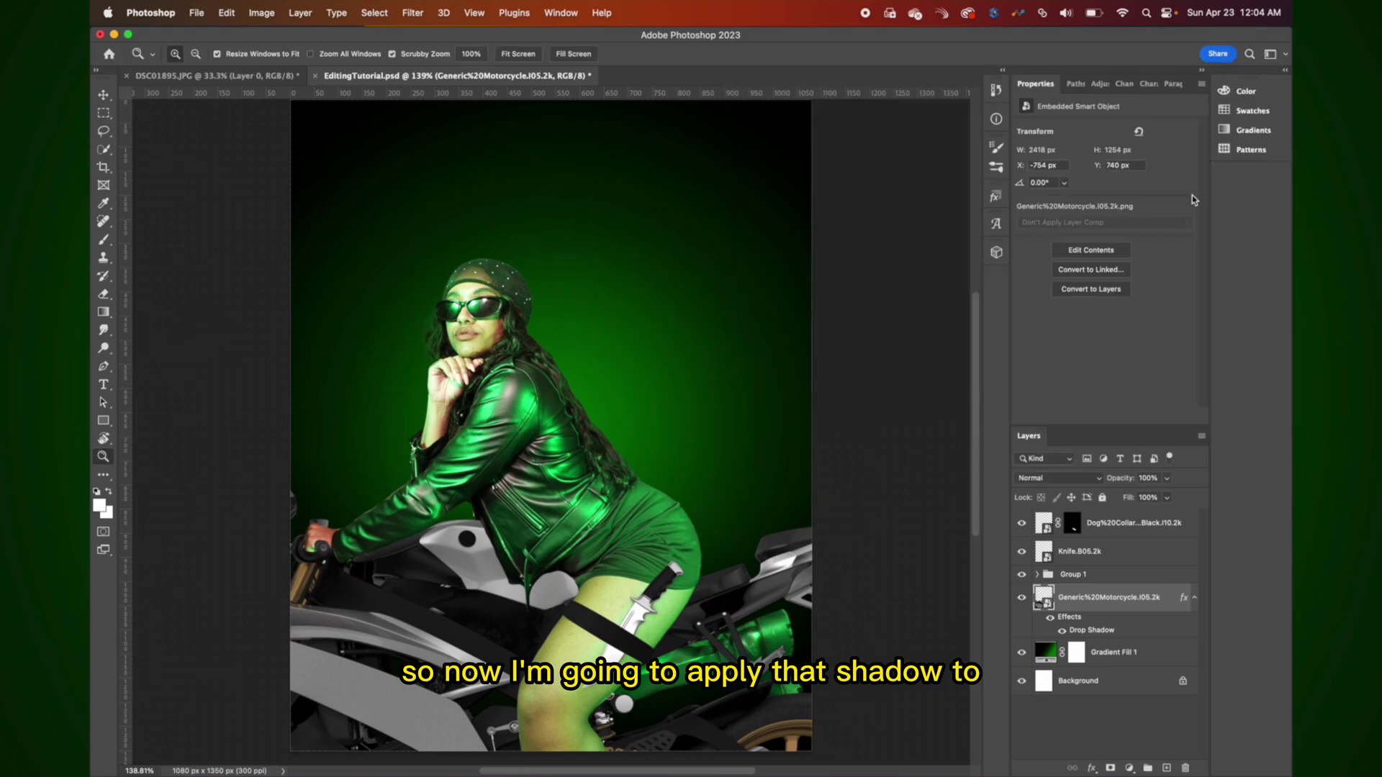
# Apply a drop shadow with the same settings as the motorcycle's to Group 1.
pyautogui.click(1070, 576)
pyautogui.click(1091, 768)
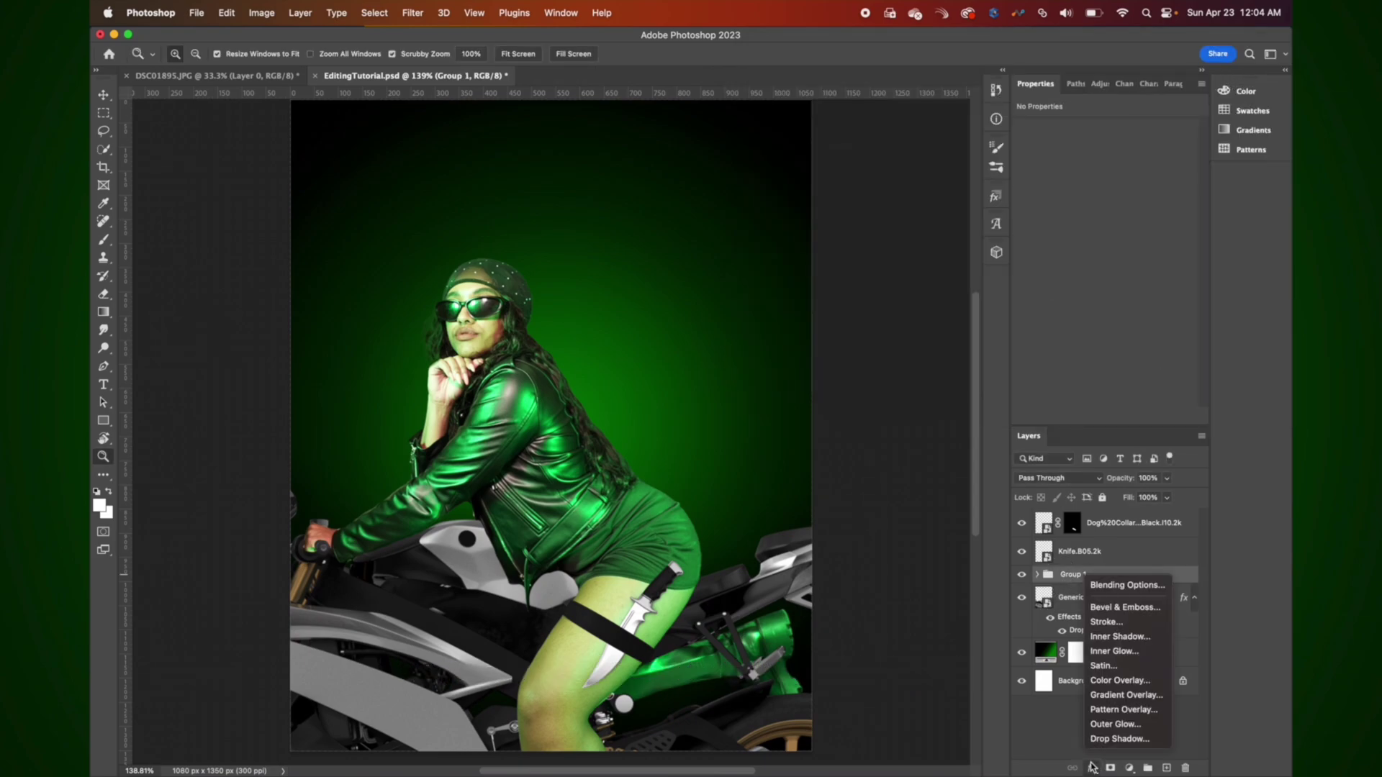
pyautogui.click(1106, 740)
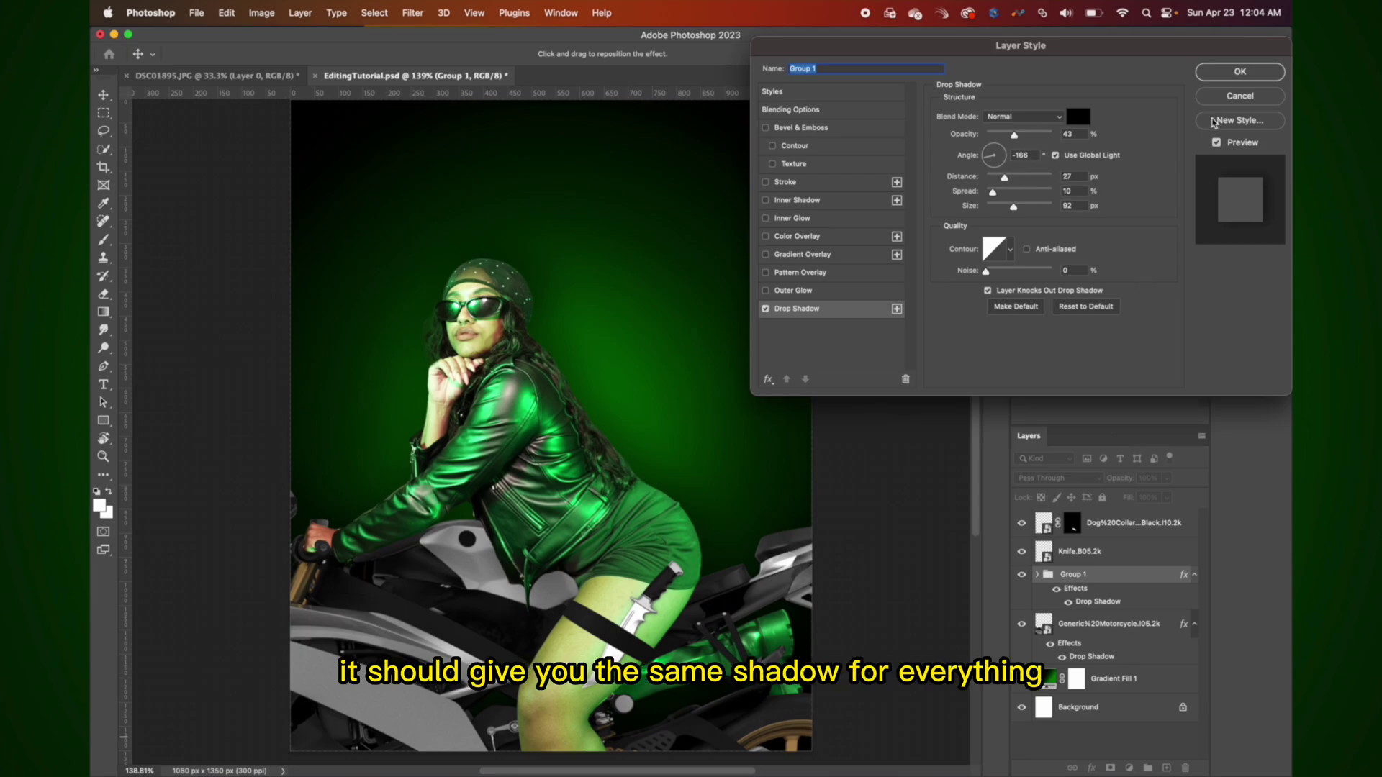
pyautogui.click(1239, 75)
# Group the knife and dog collar layers together.
pyautogui.click(1116, 550)
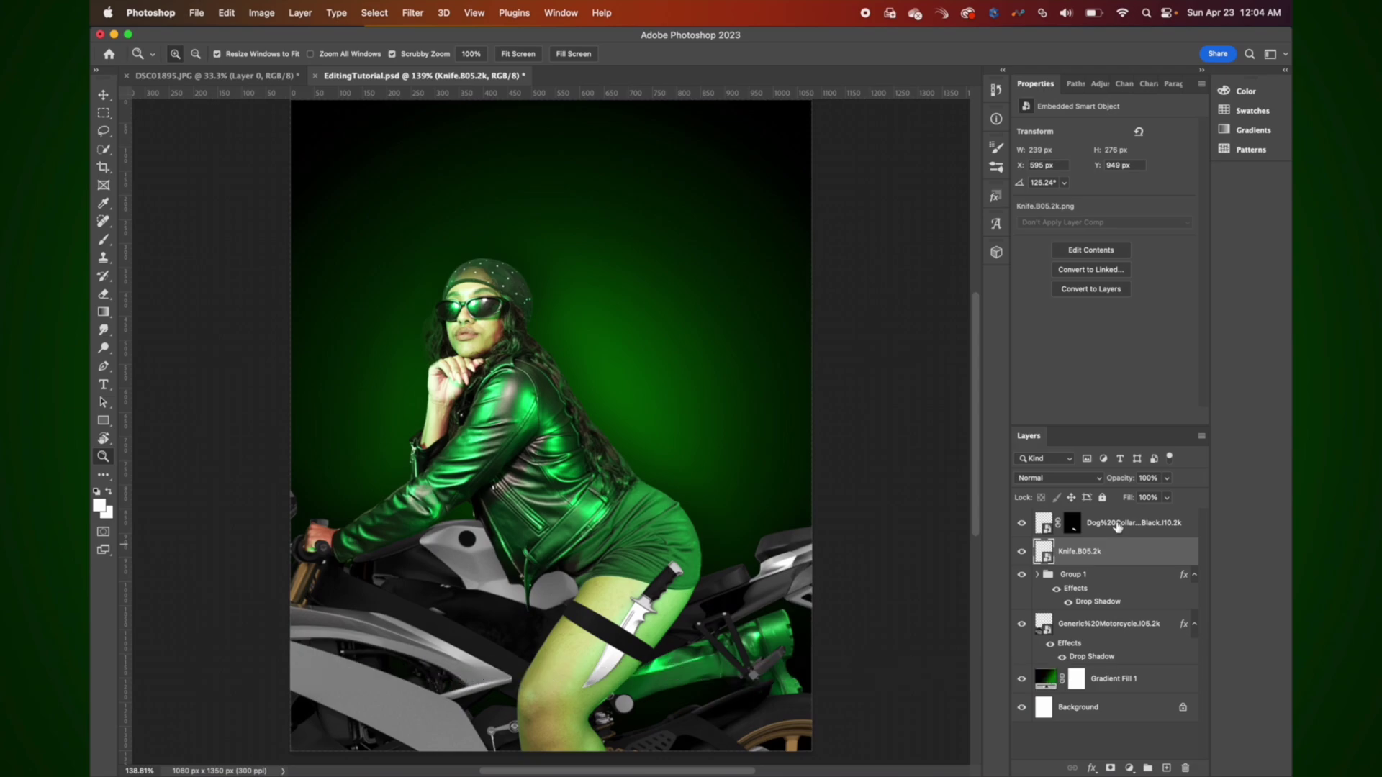
pyautogui.keyDown('shift'); pyautogui.click(1118, 526); pyautogui.keyUp('shift')
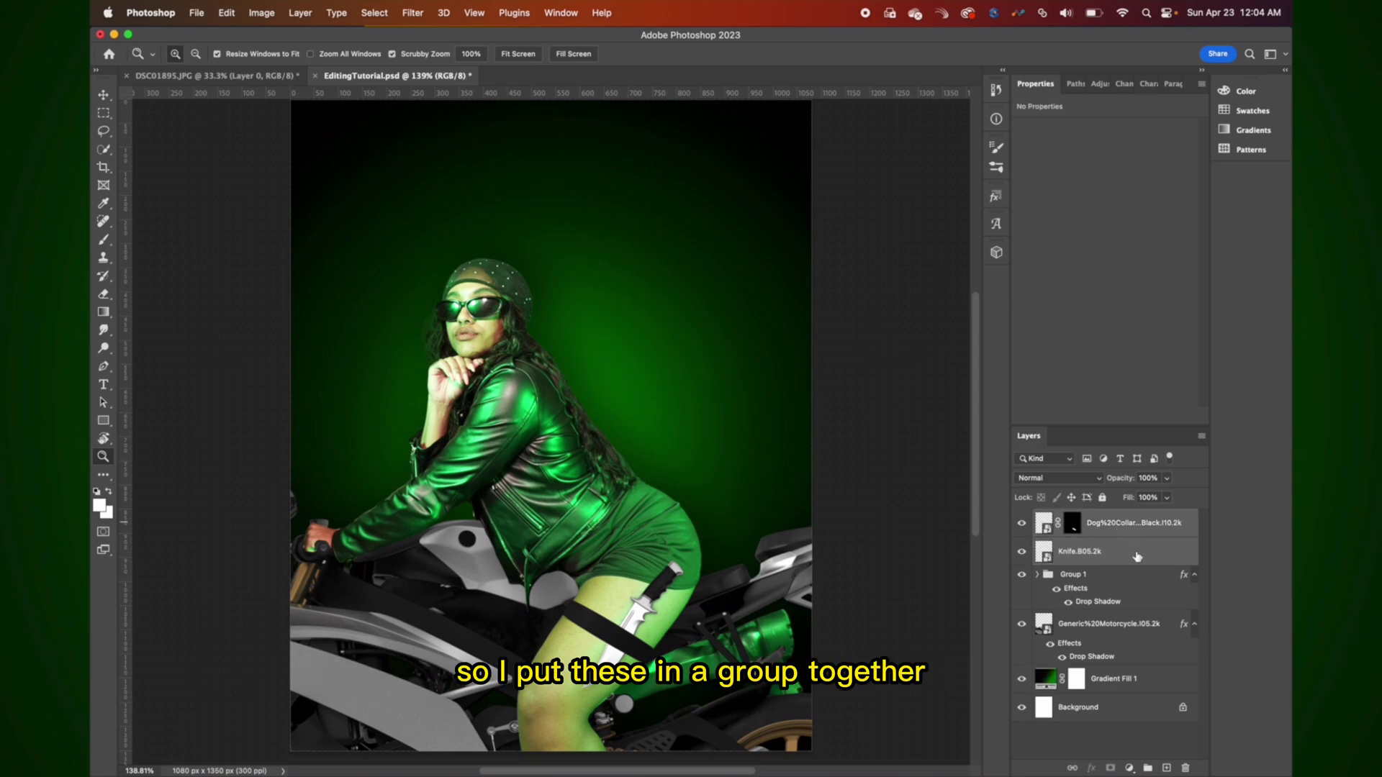
pyautogui.click(1147, 768)
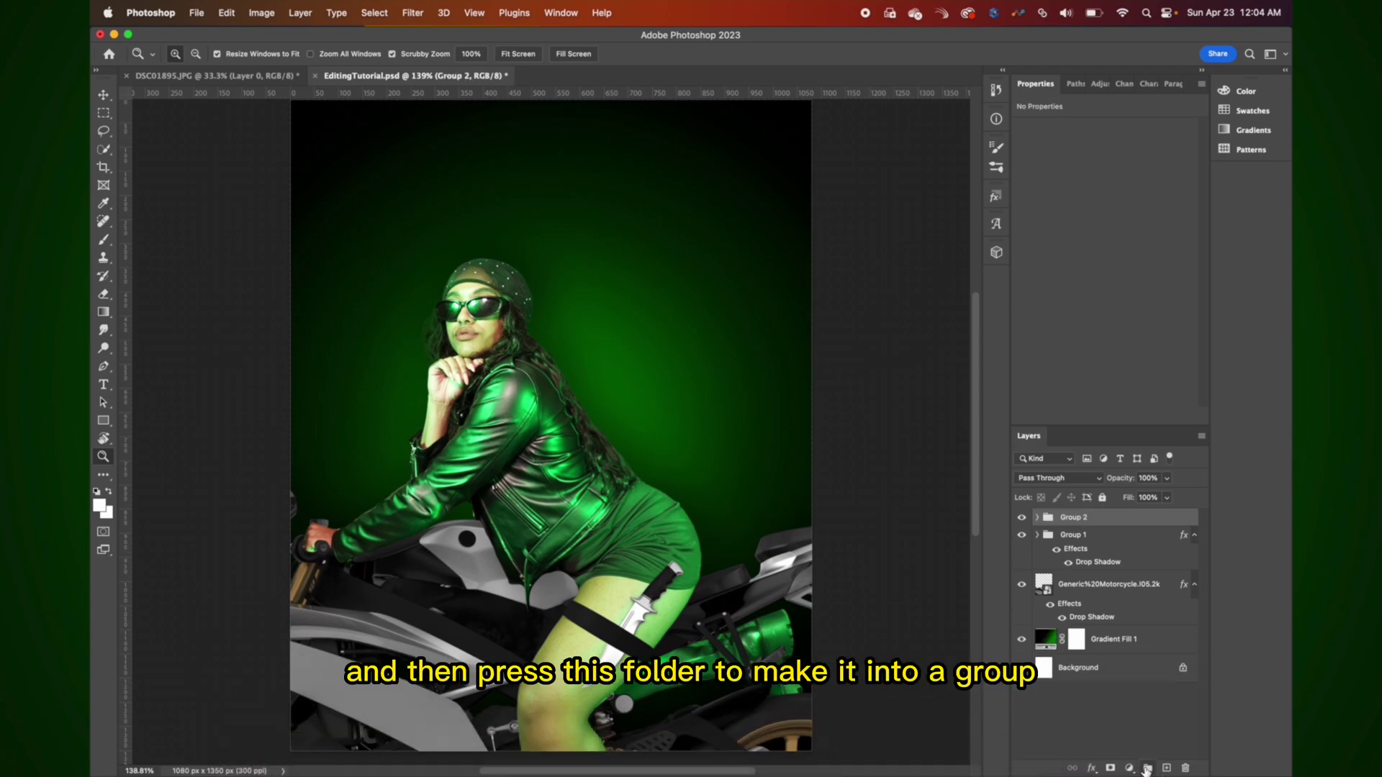
# Add a softer drop shadow to the knife and collar group with 35% opacity, 14 px distance and about 35 px size.
pyautogui.click(1091, 769)
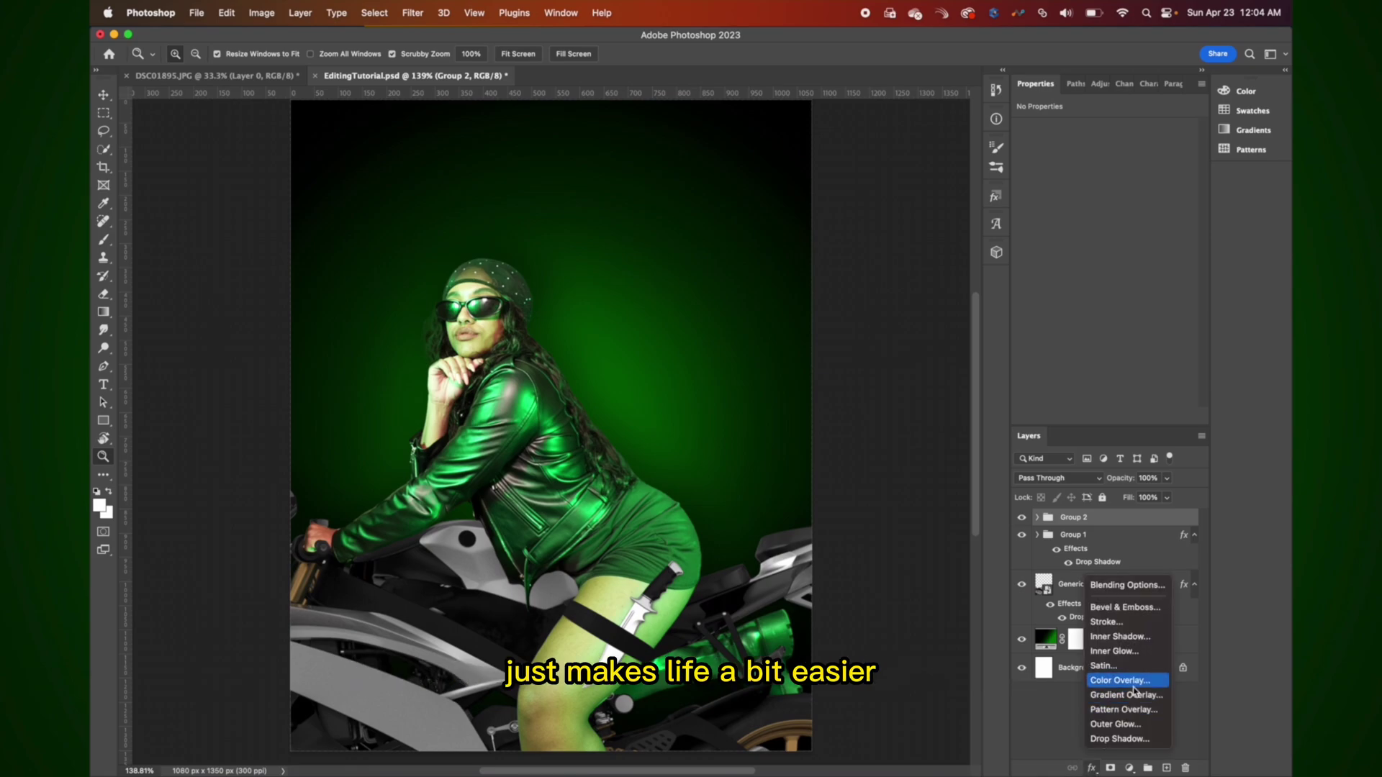
pyautogui.click(1119, 738)
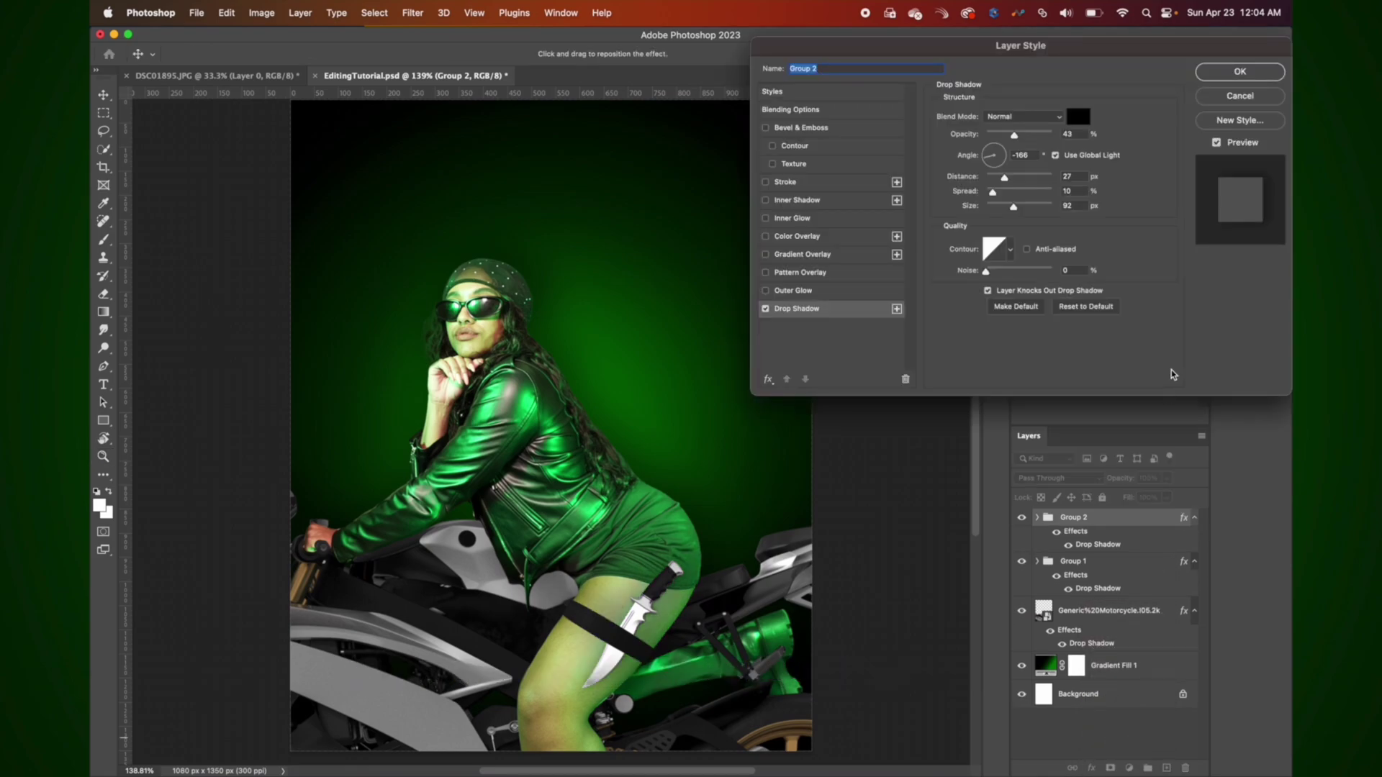
pyautogui.click(1014, 137)
pyautogui.moveTo(1015, 140); pyautogui.dragTo(999, 209)
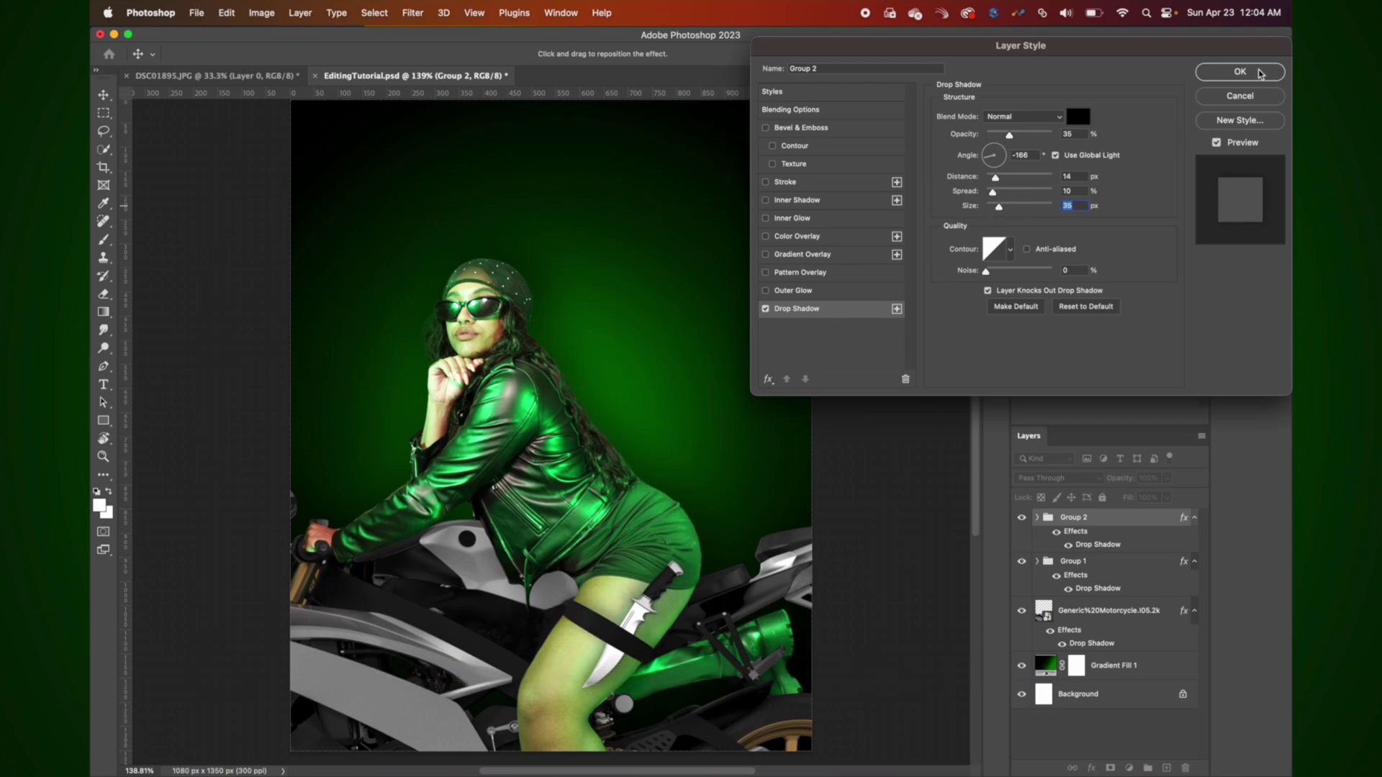
pyautogui.click(1268, 74)
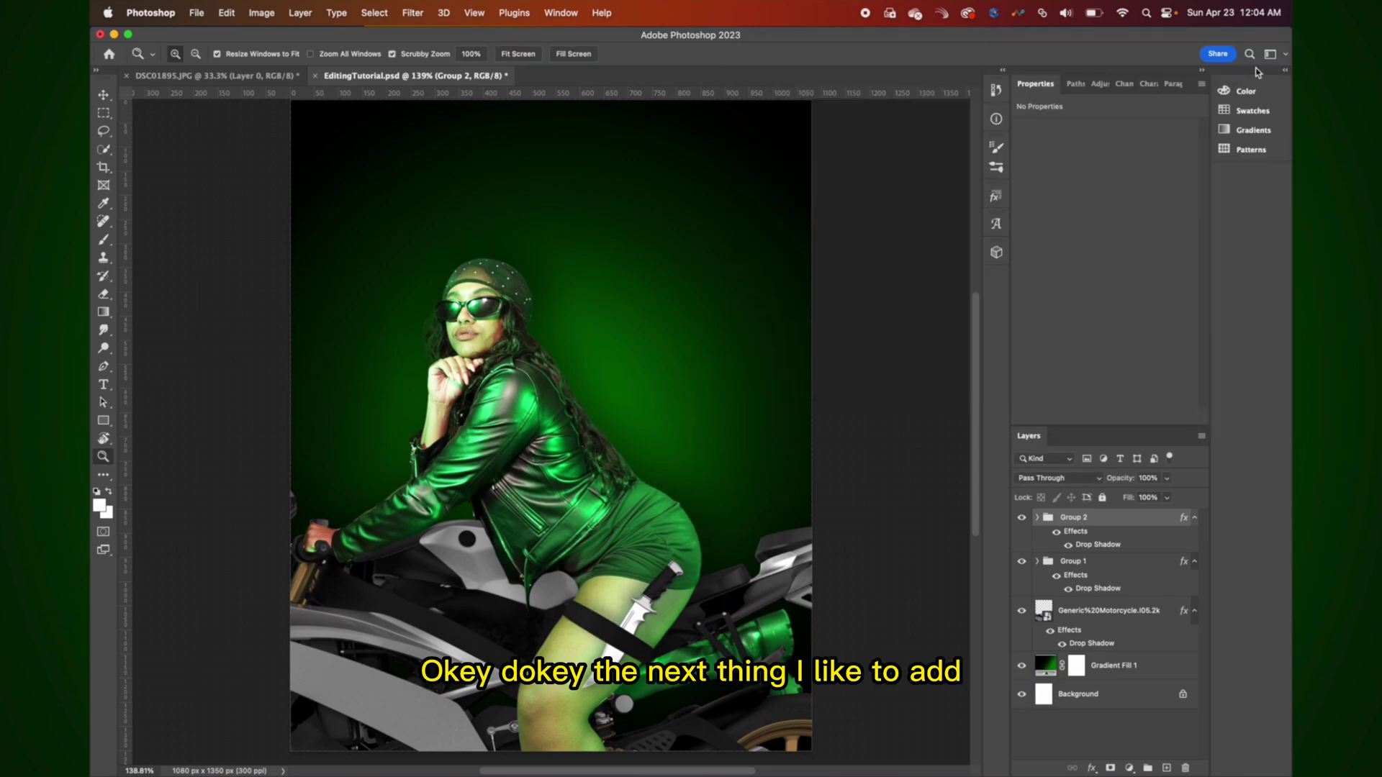
# Add a Bevel & Emboss effect to the motorcycle layer with a bright green highlight colour, #13f536.
pyautogui.click(1098, 613)
pyautogui.click(1095, 759)
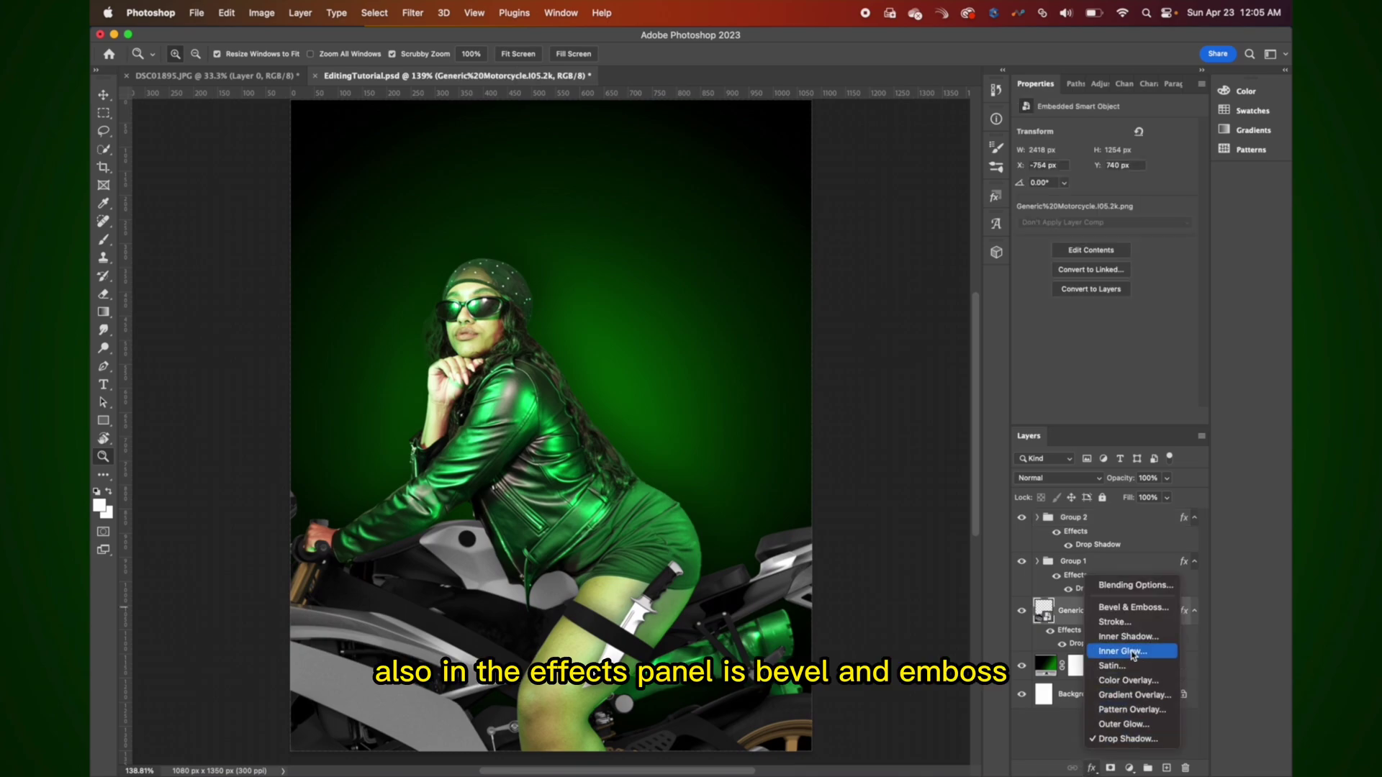
pyautogui.click(1129, 613)
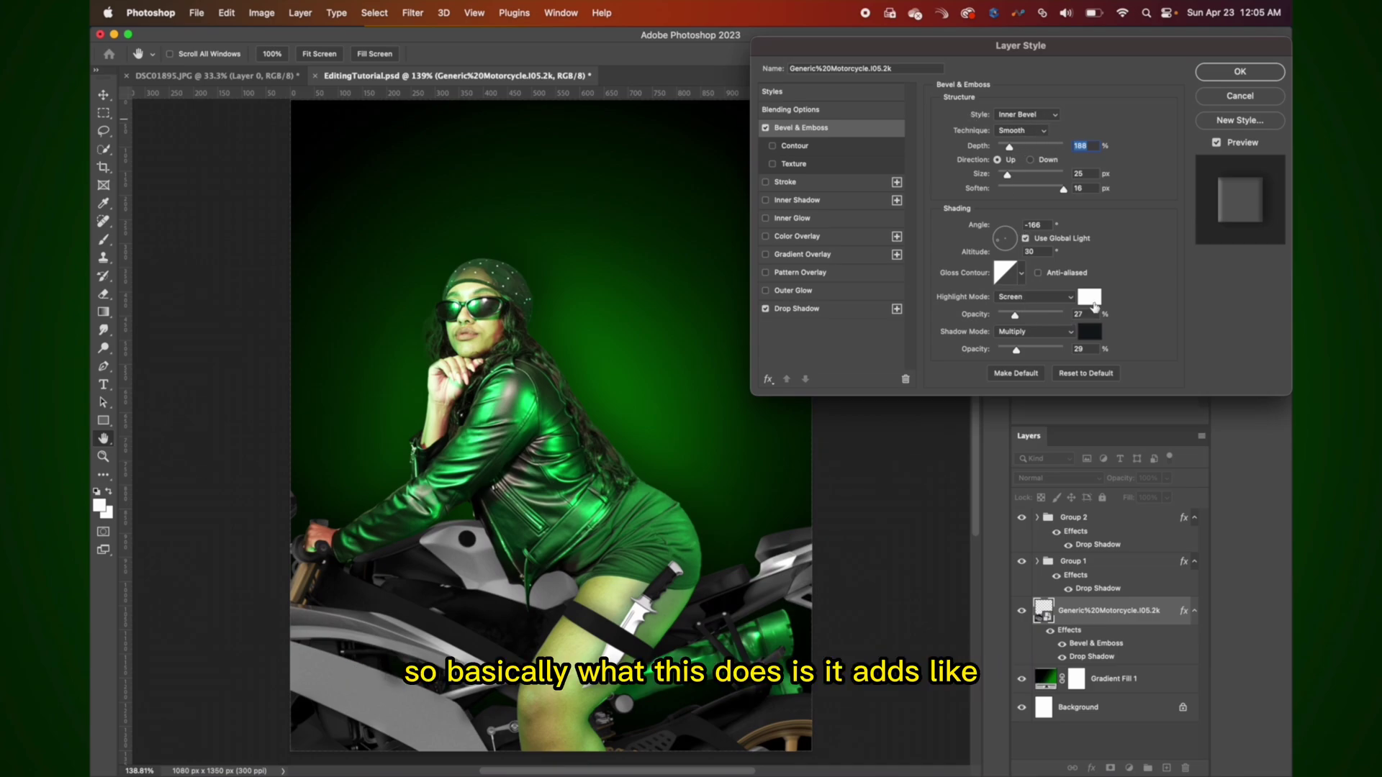
pyautogui.click(1089, 298)
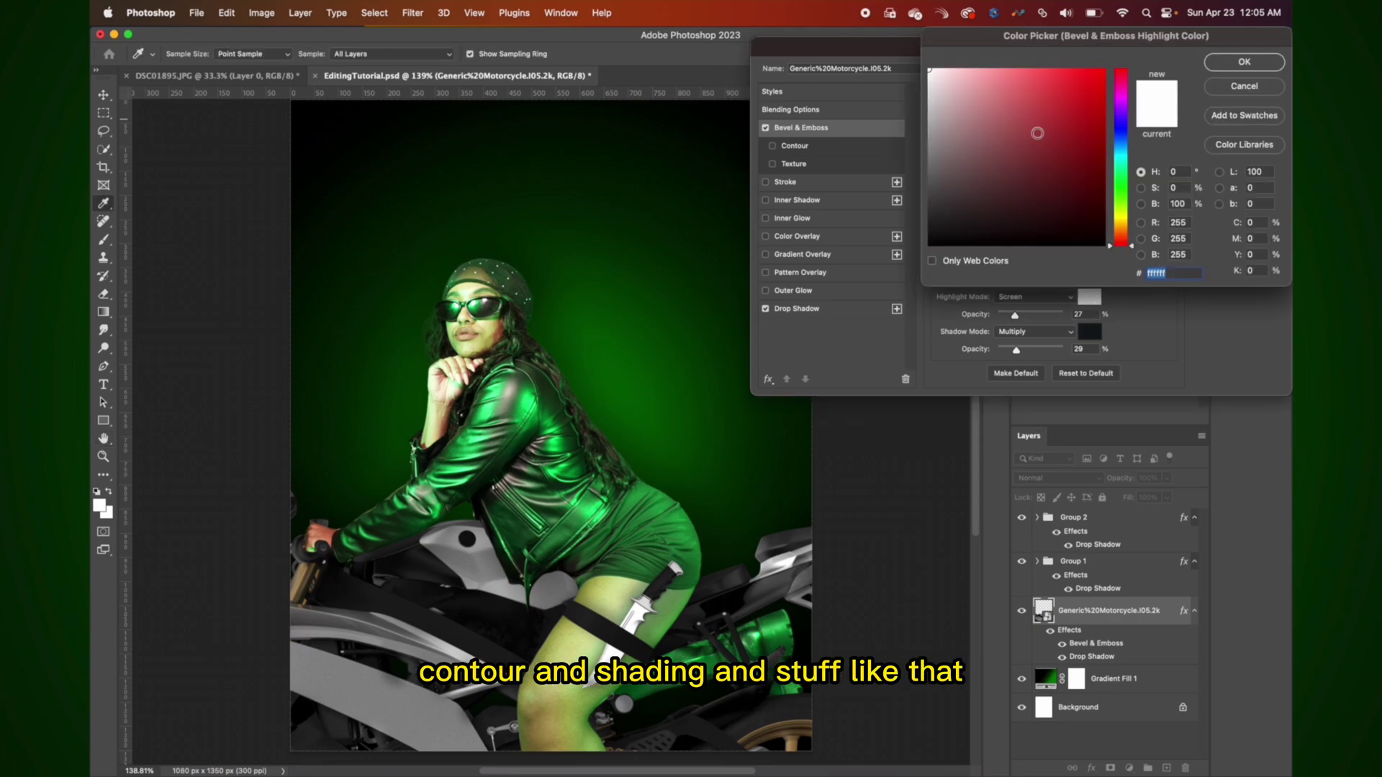
pyautogui.moveTo(1013, 39); pyautogui.dragTo(1006, 410)
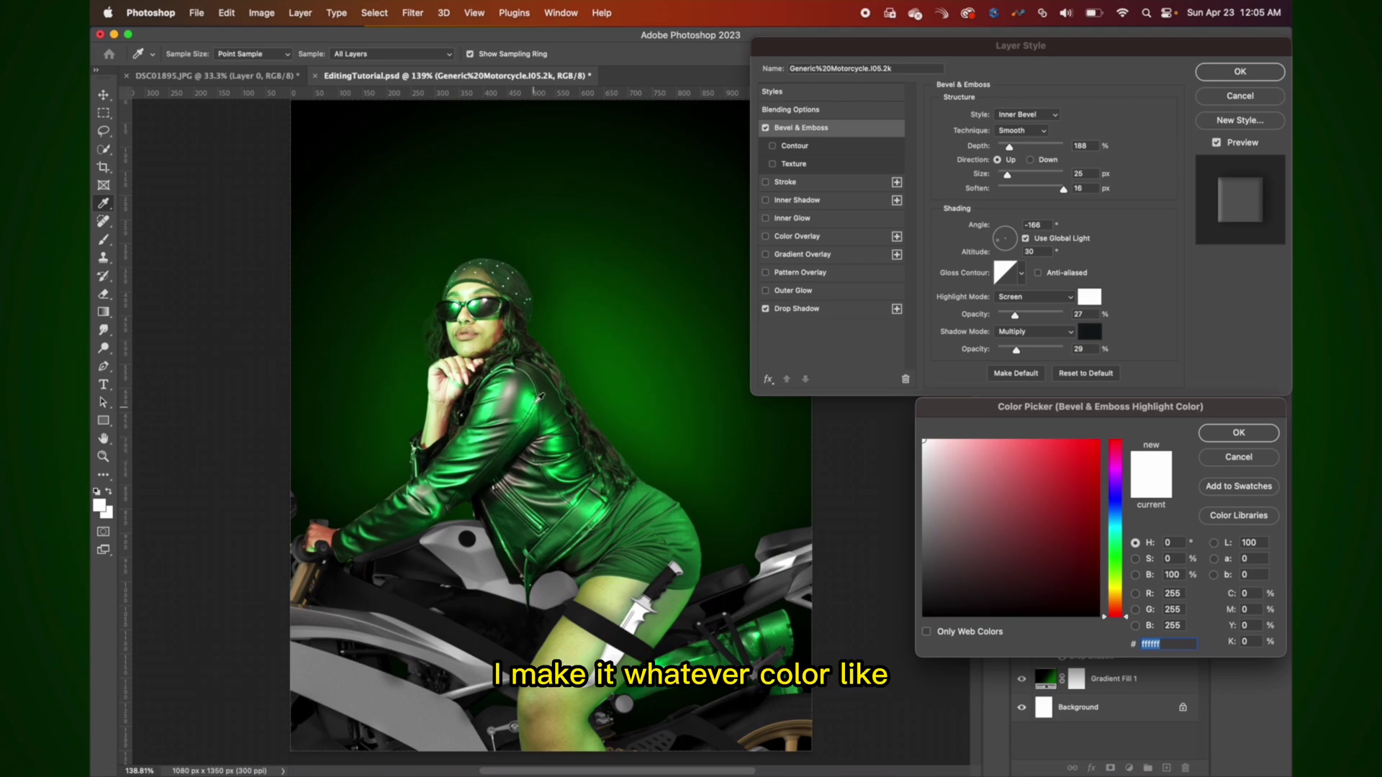
pyautogui.click(534, 401)
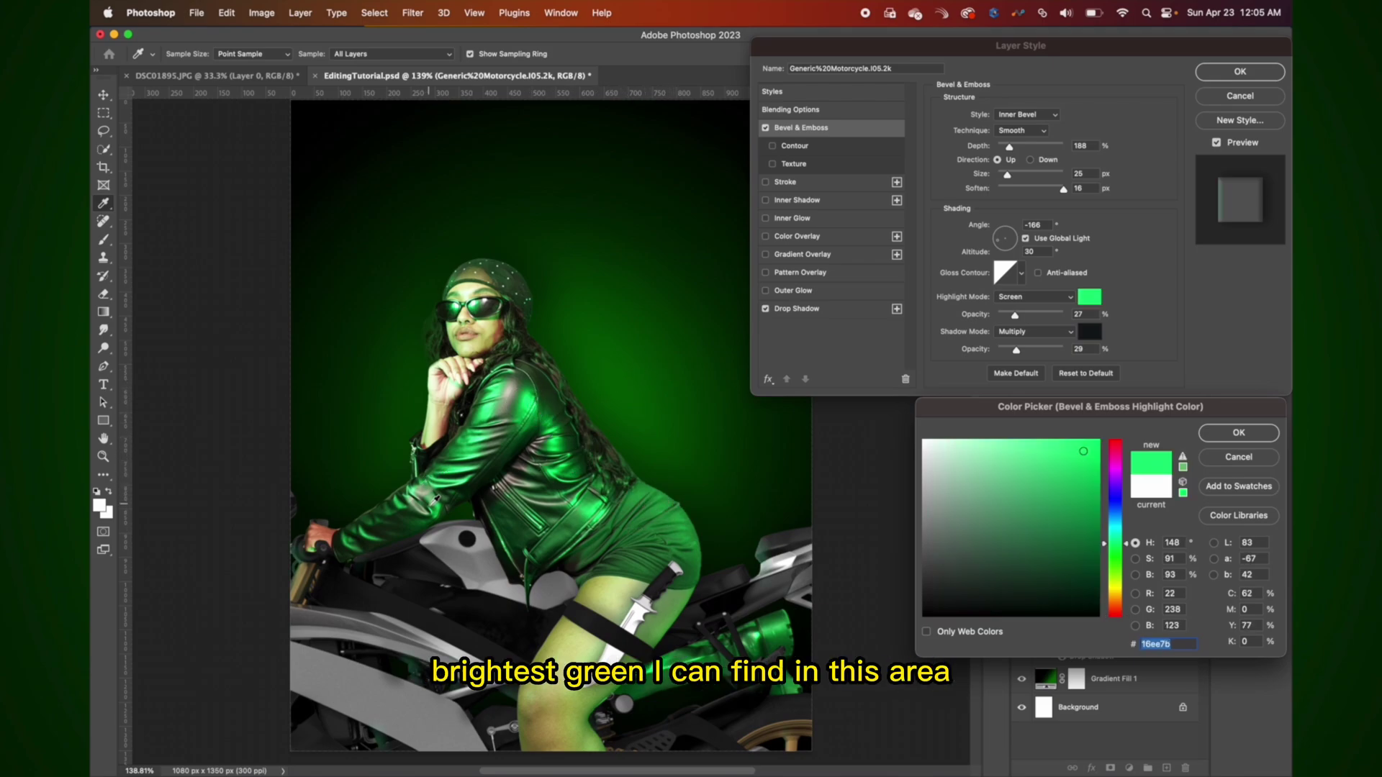
pyautogui.click(496, 408)
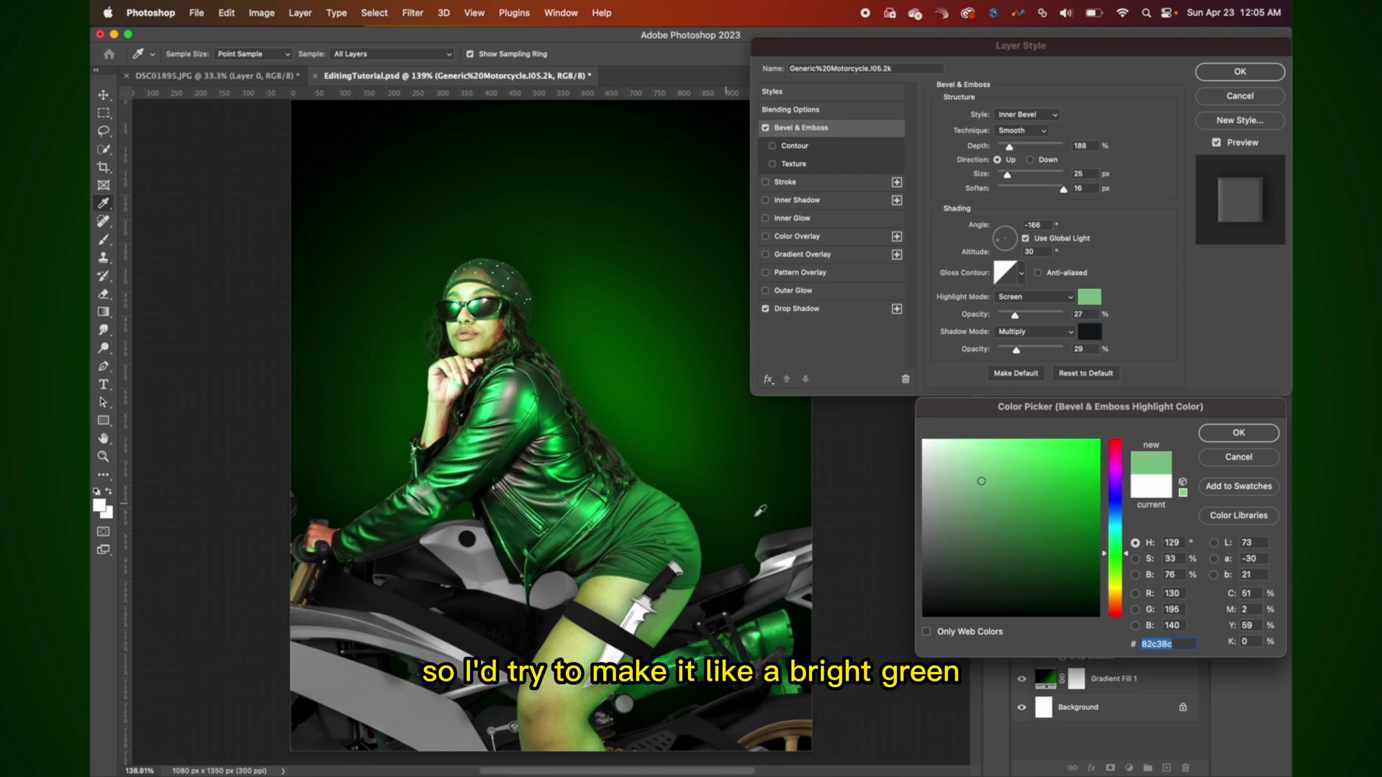
pyautogui.moveTo(1030, 484); pyautogui.dragTo(1086, 446)
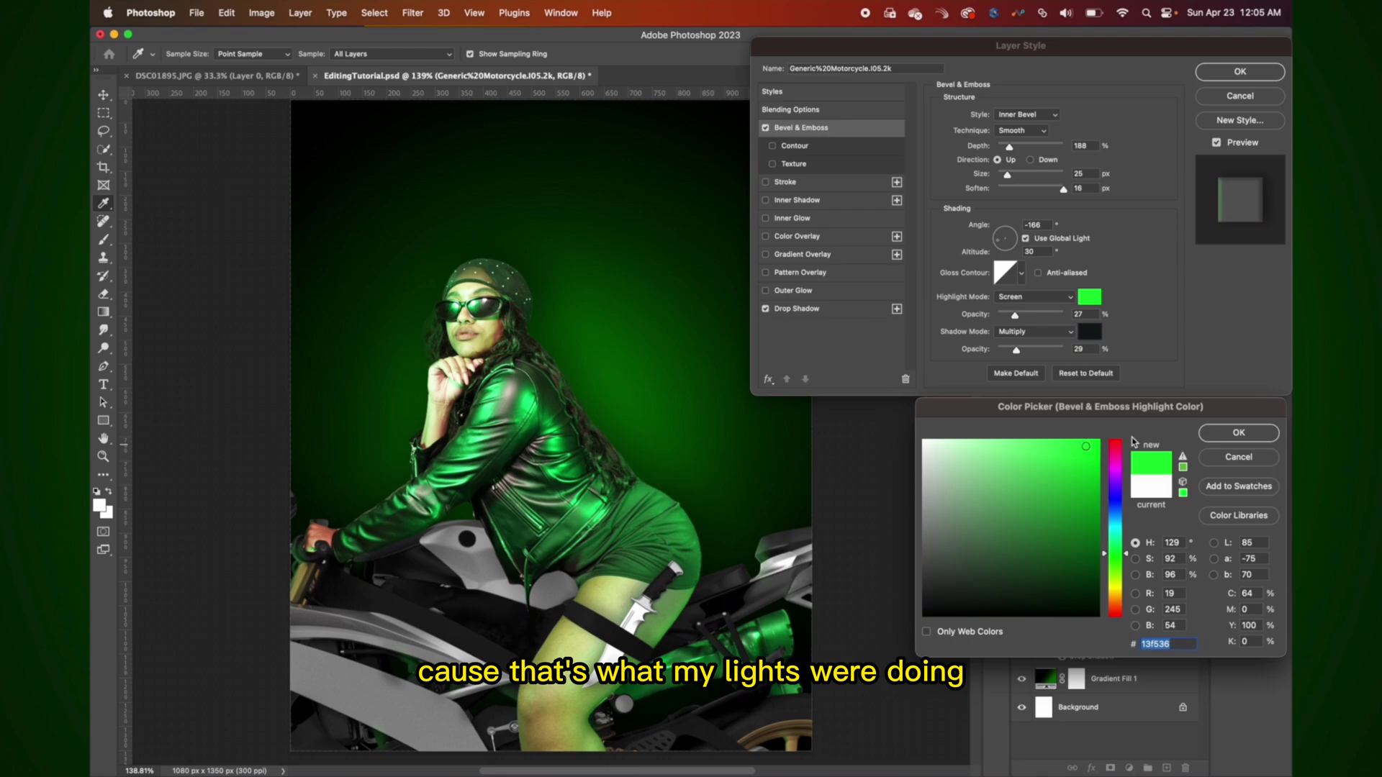
pyautogui.click(1225, 435)
# Set the motorcycle's bevel to 53% highlight opacity, 22% shadow opacity, 144° angle, 0° altitude, 313% depth and 43 px size.
pyautogui.moveTo(1020, 317); pyautogui.dragTo(1013, 350)
pyautogui.click(1033, 315)
pyautogui.moveTo(1004, 244); pyautogui.dragTo(998, 235)
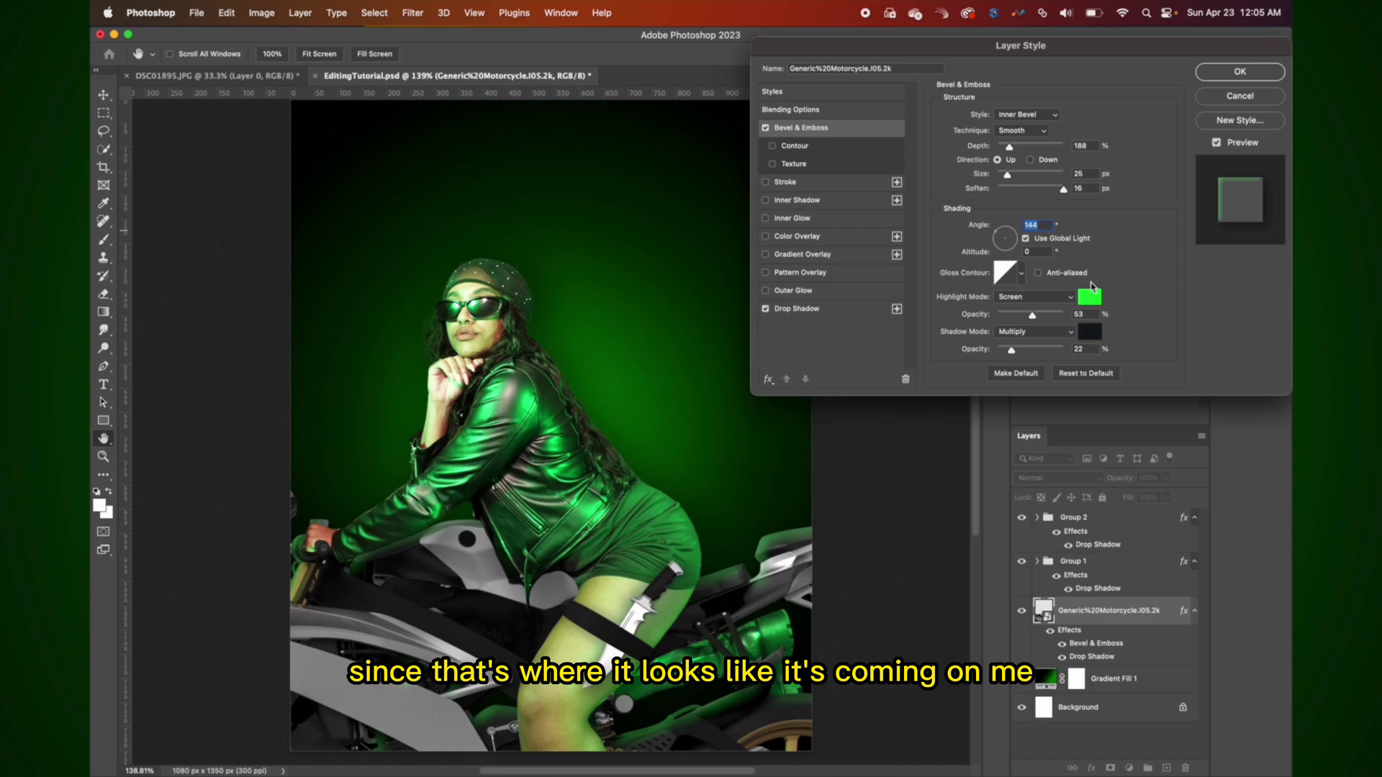
pyautogui.moveTo(1016, 148); pyautogui.dragTo(1079, 190)
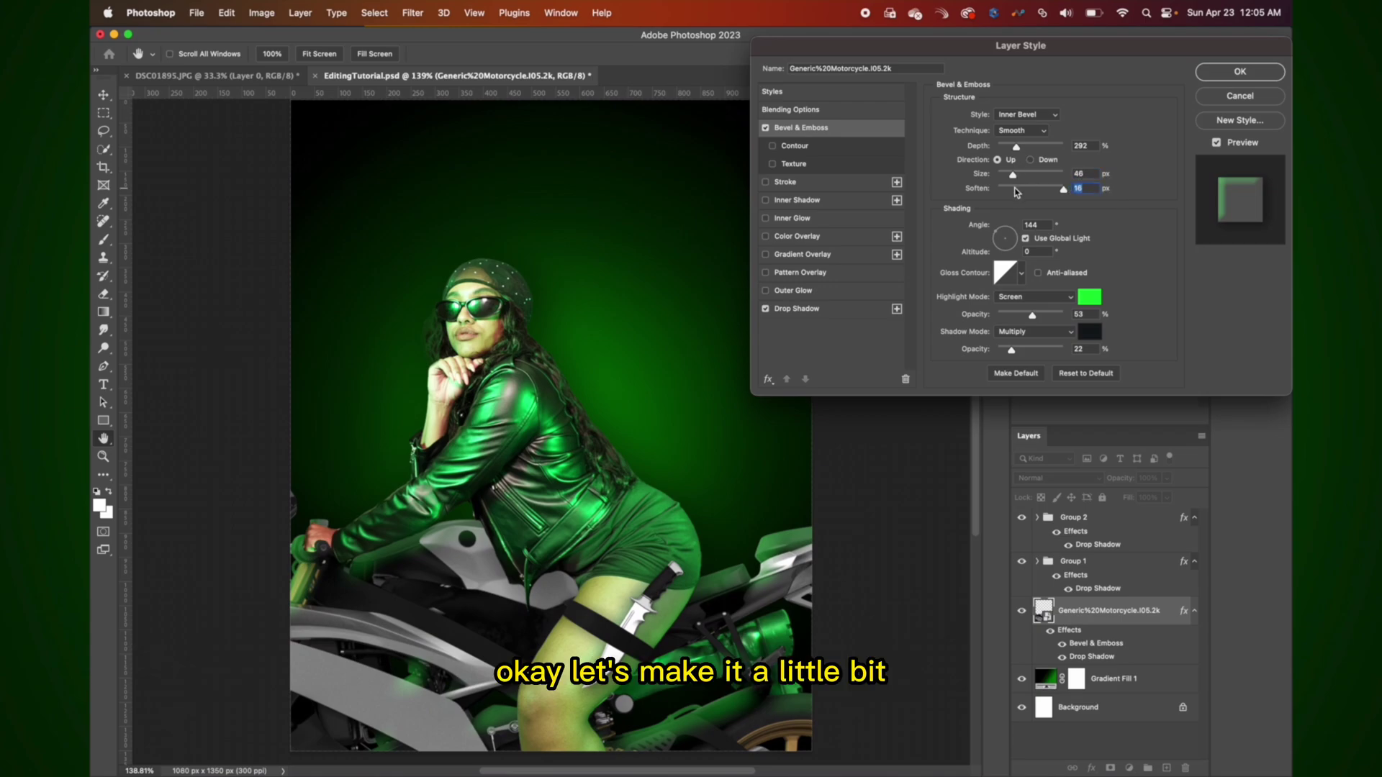
pyautogui.moveTo(1016, 146); pyautogui.dragTo(1011, 179)
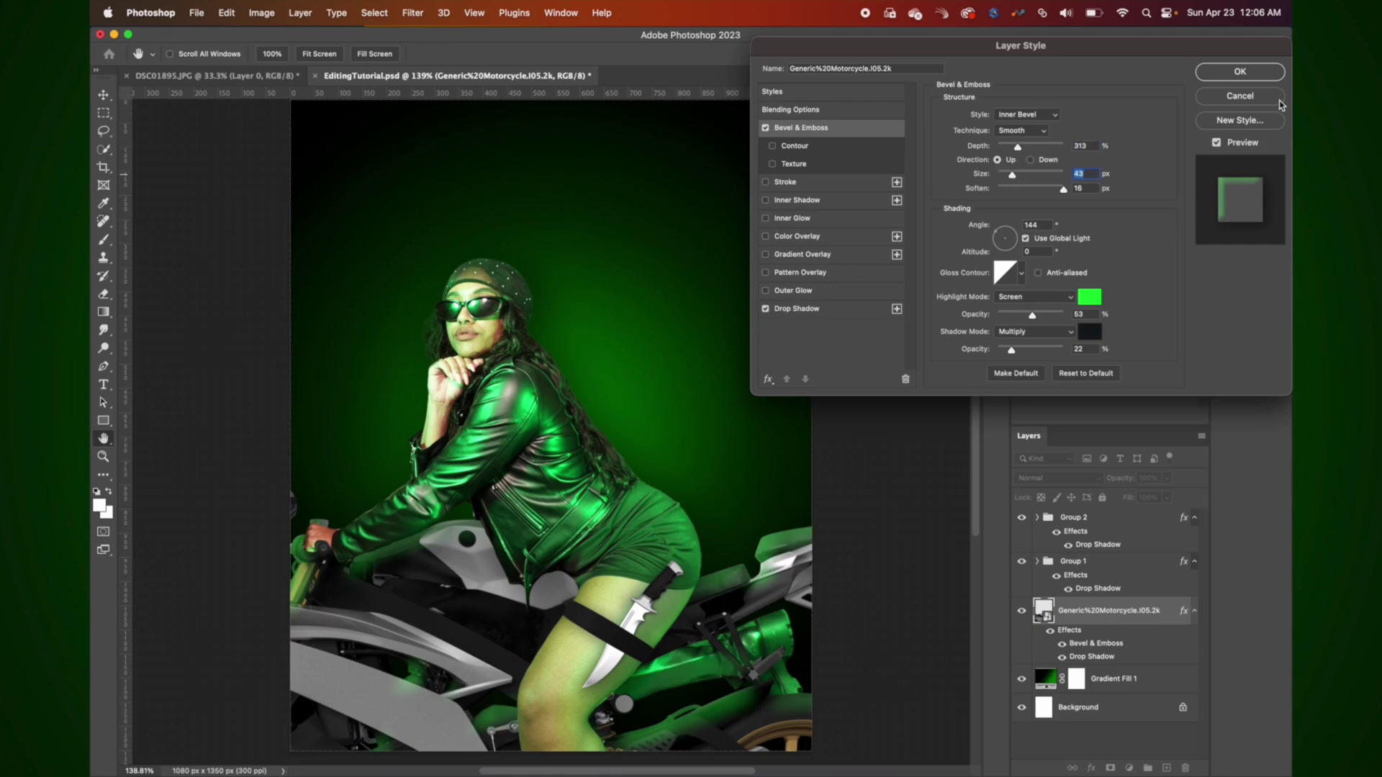
pyautogui.click(1235, 72)
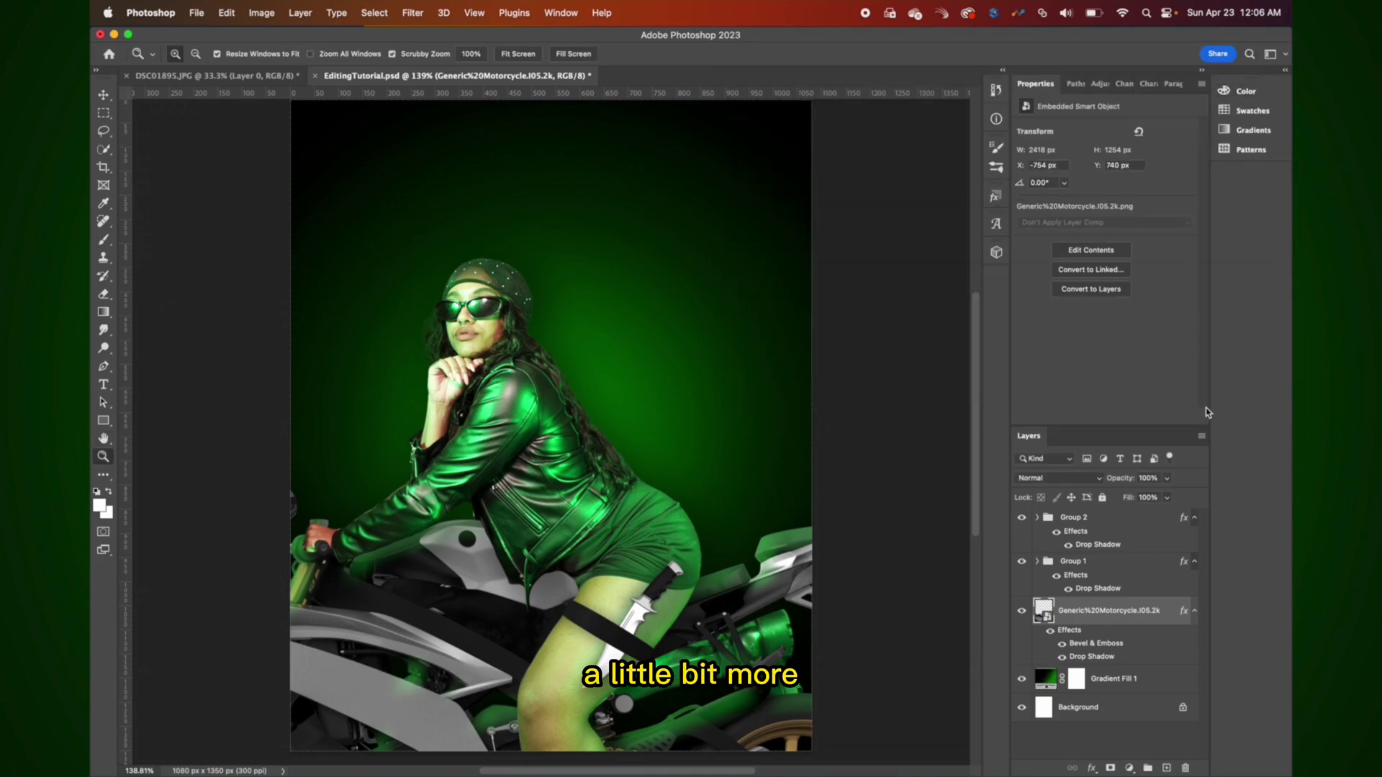
# Add a Bevel & Emboss effect to Group 1, which holds the woman.
pyautogui.click(1097, 562)
pyautogui.click(1091, 768)
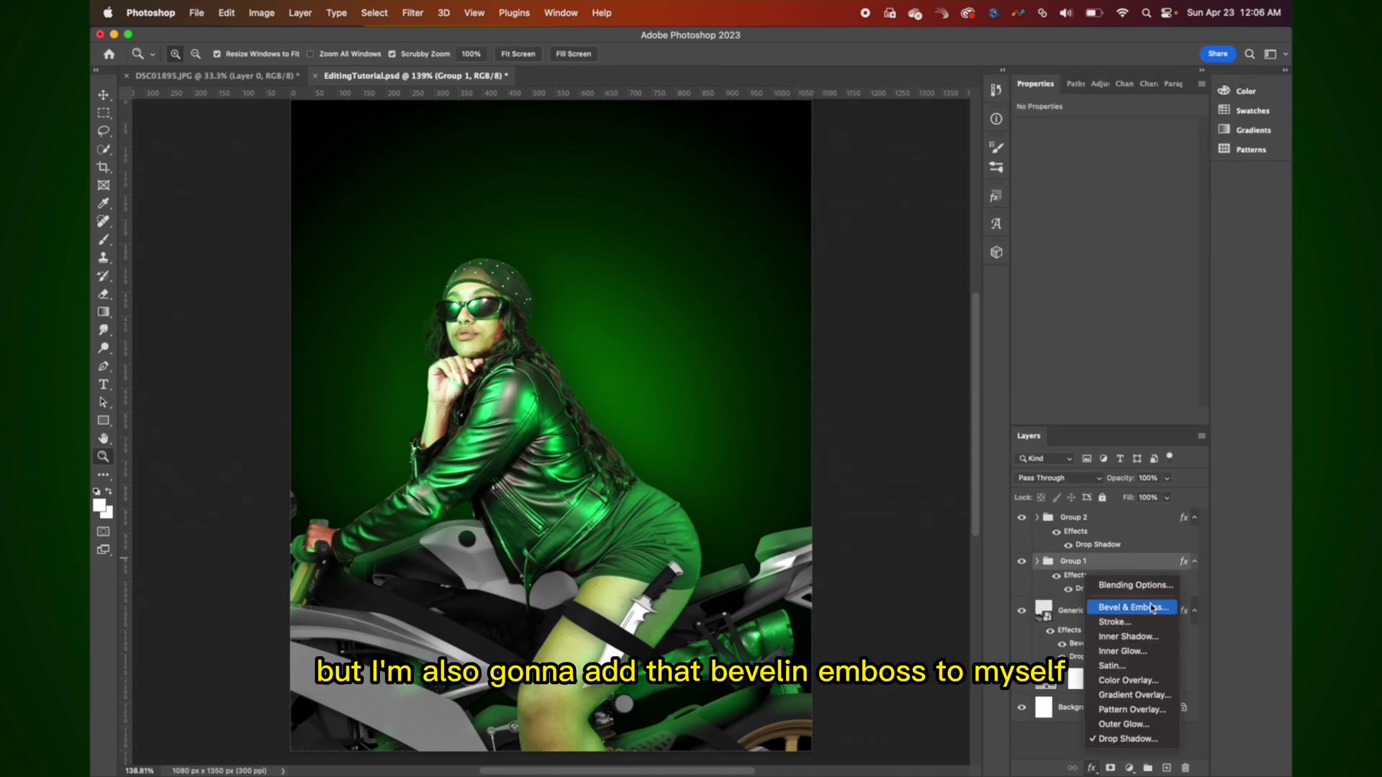
pyautogui.click(1134, 608)
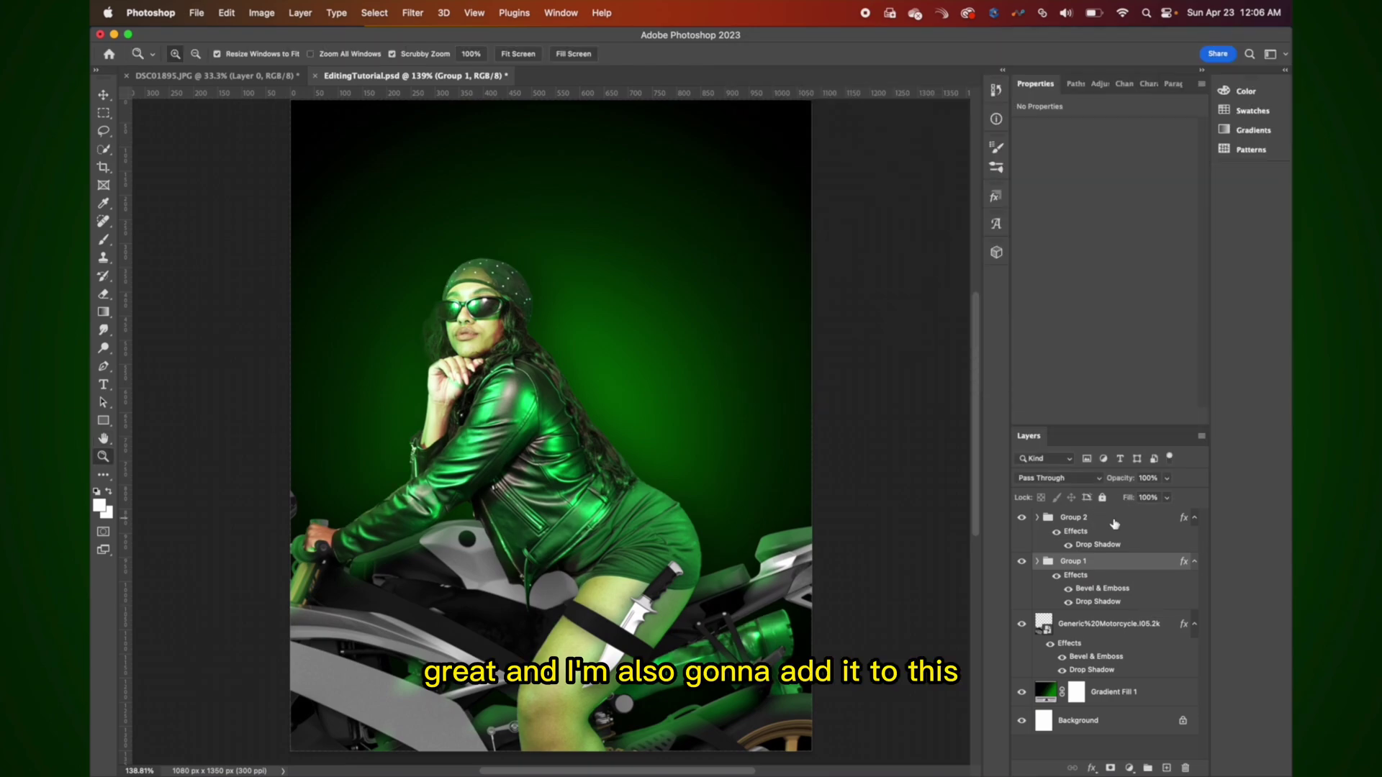
# Add a Bevel & Emboss effect with a bright green highlight colour to Group 2.
pyautogui.click(1080, 518)
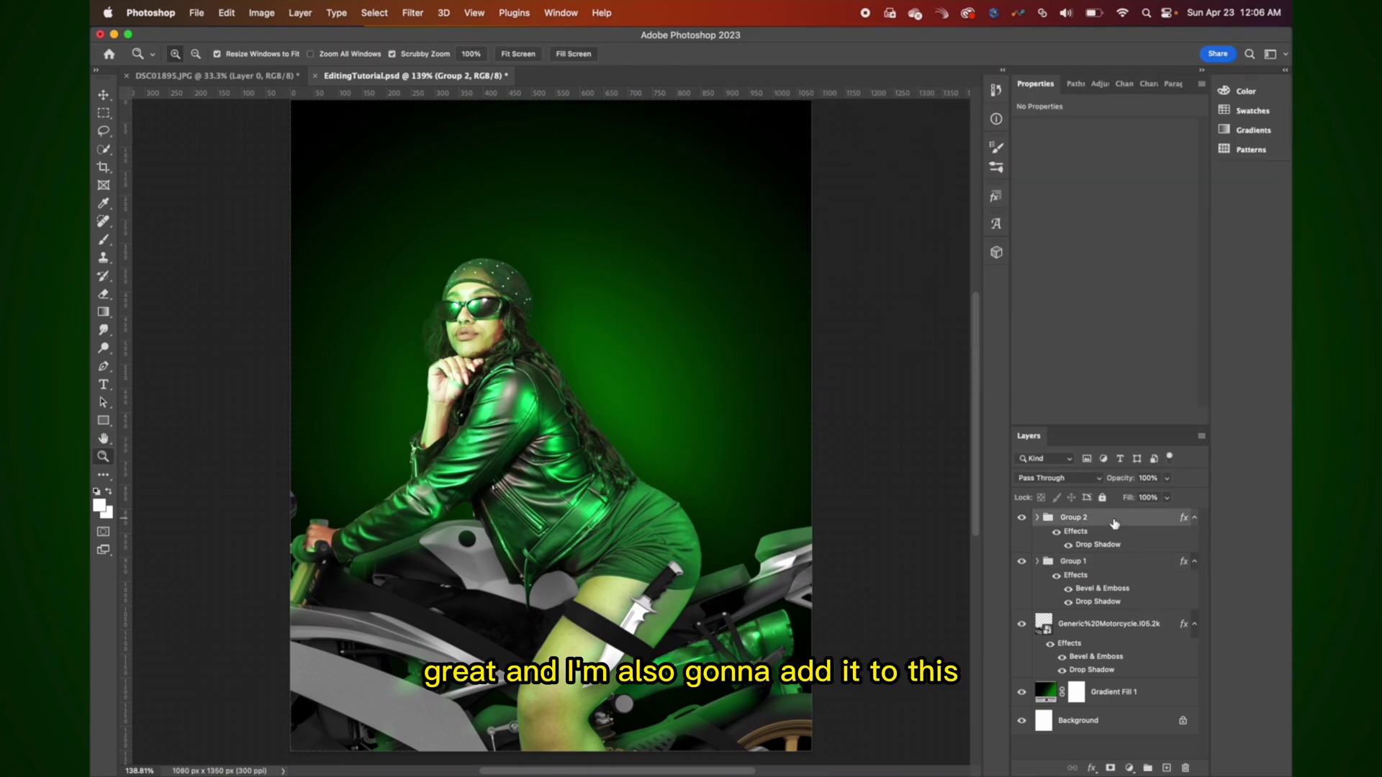
pyautogui.click(1091, 767)
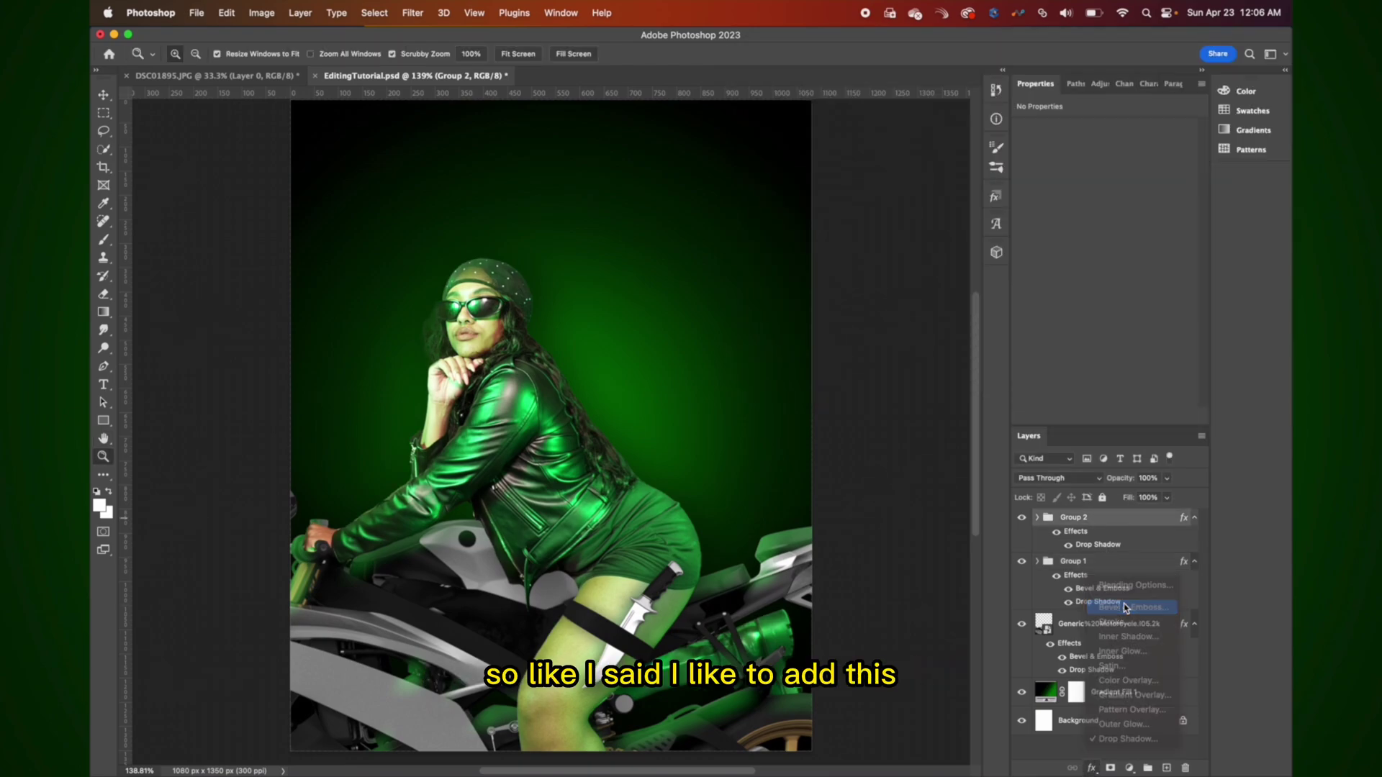
pyautogui.click(1127, 607)
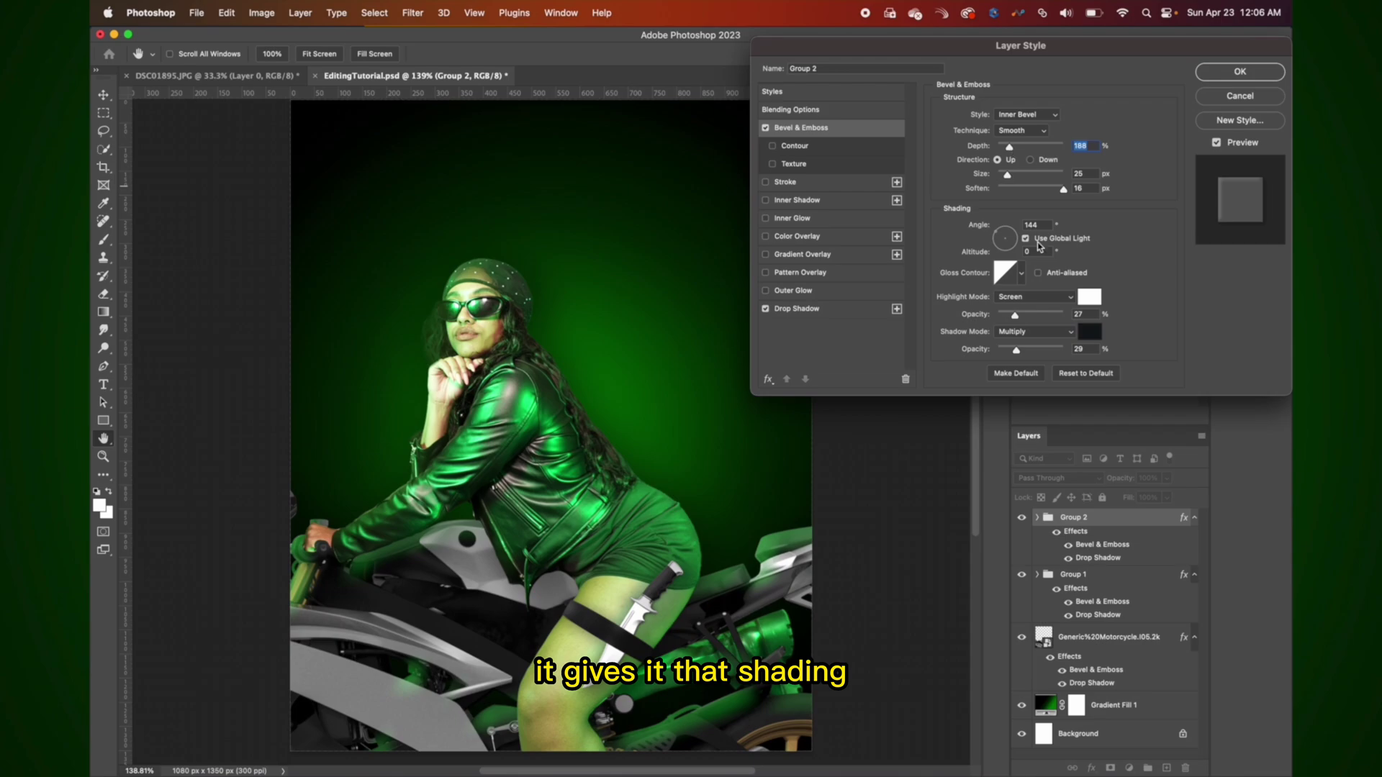
pyautogui.click(1089, 297)
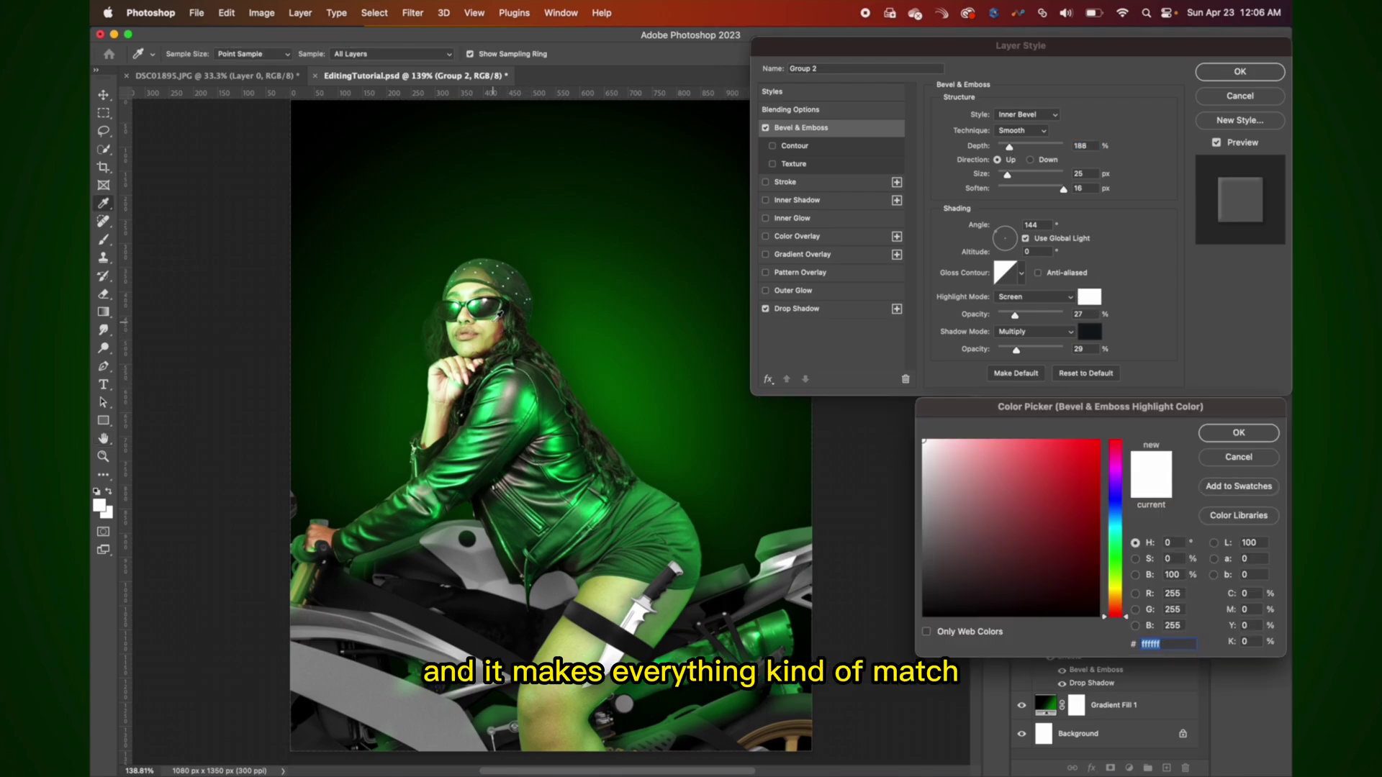
pyautogui.click(1115, 567)
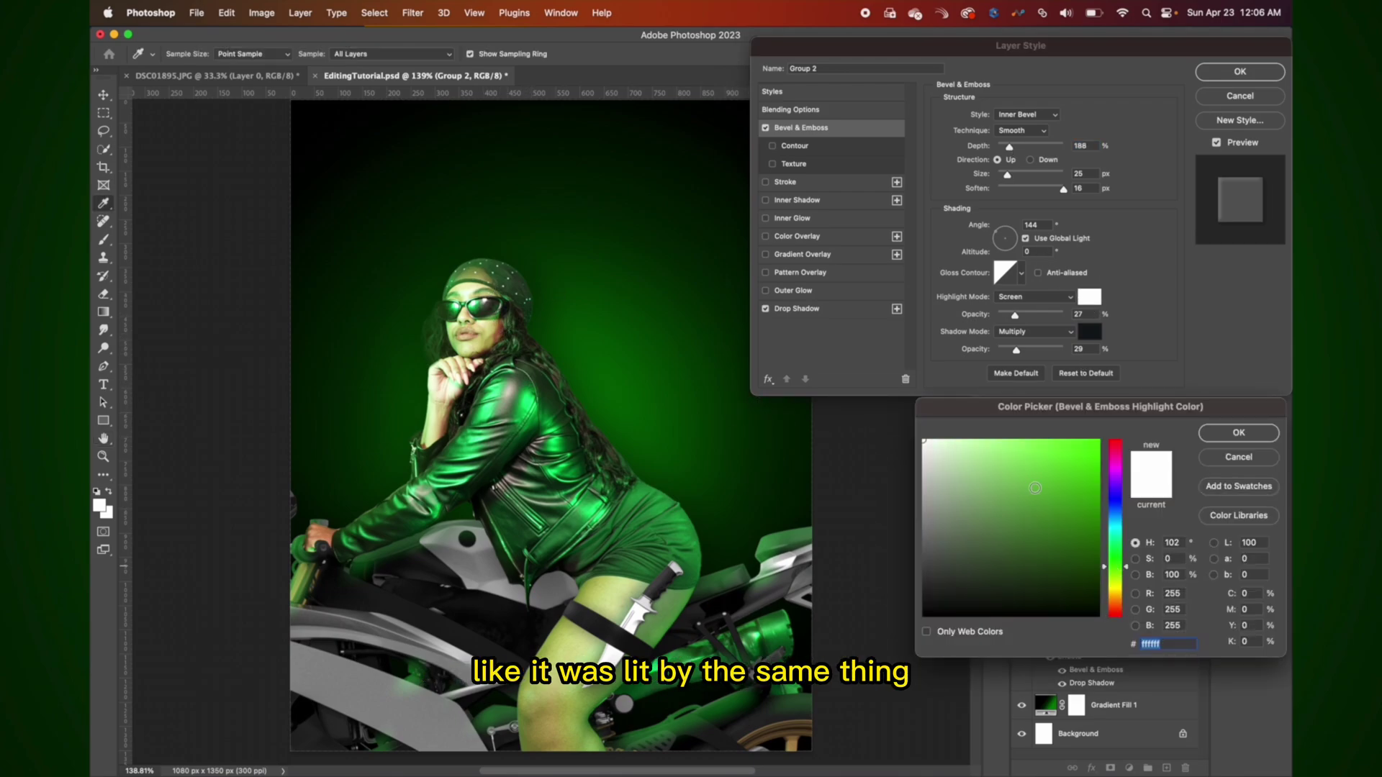
pyautogui.click(1100, 444)
pyautogui.moveTo(1100, 445); pyautogui.dragTo(1102, 442)
pyautogui.click(1259, 437)
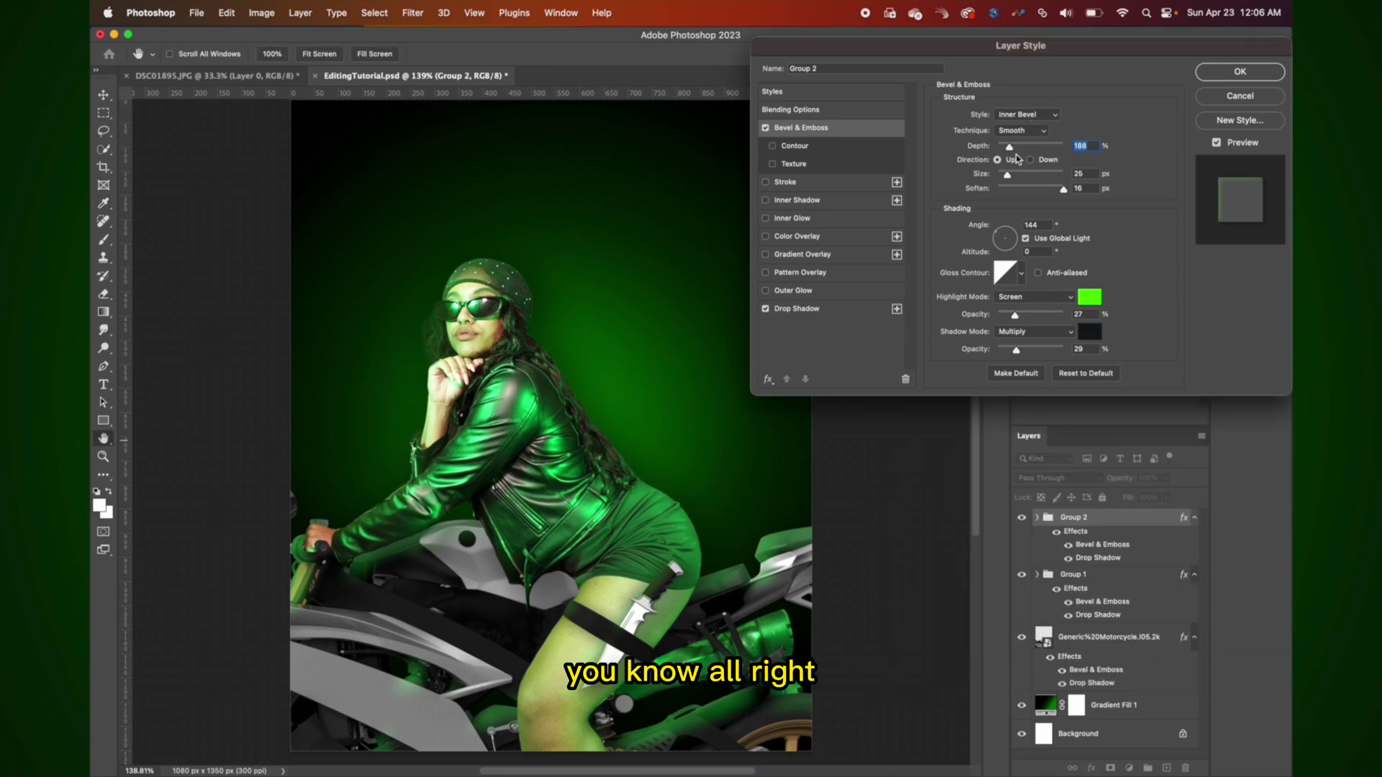
pyautogui.press('Return')
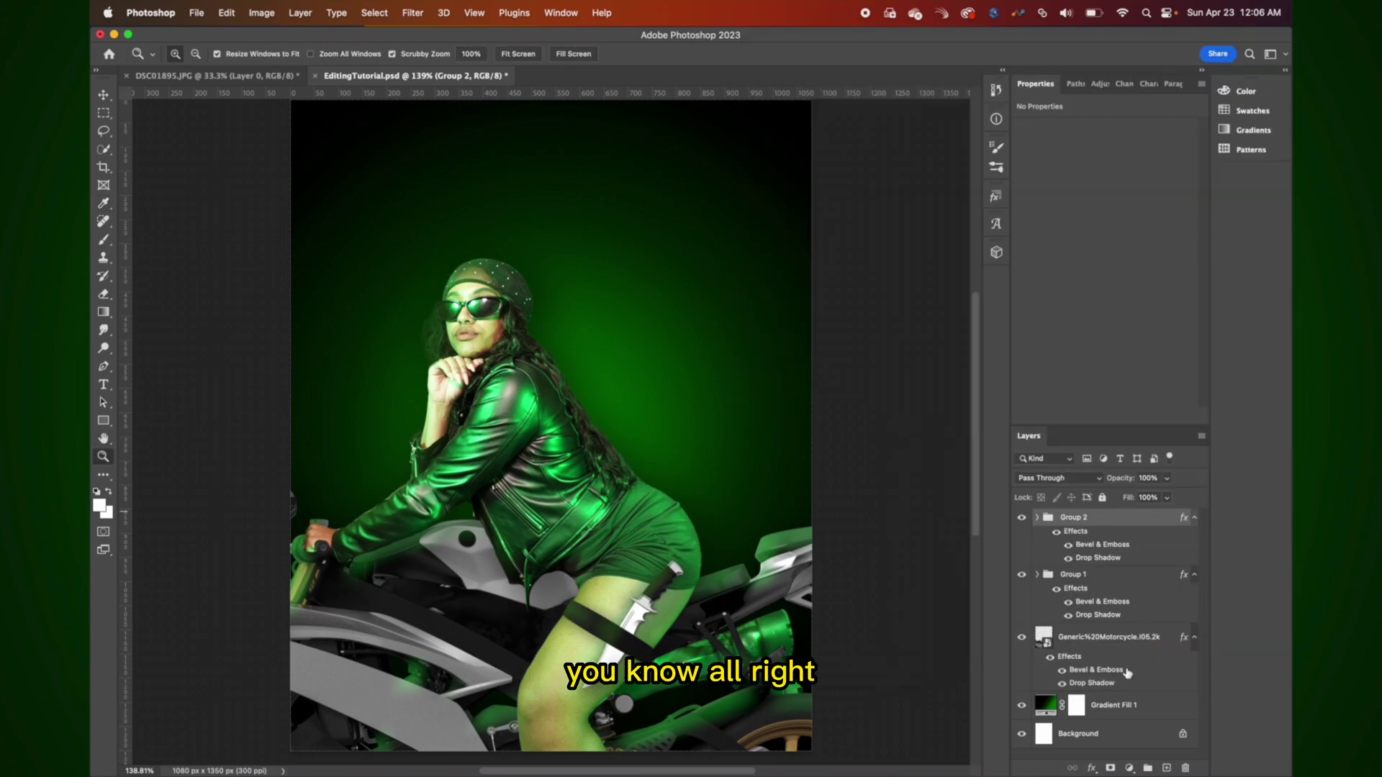
# Lower the exposure of Layer 1 inside Group 1 to -0.54.
pyautogui.click(1076, 580)
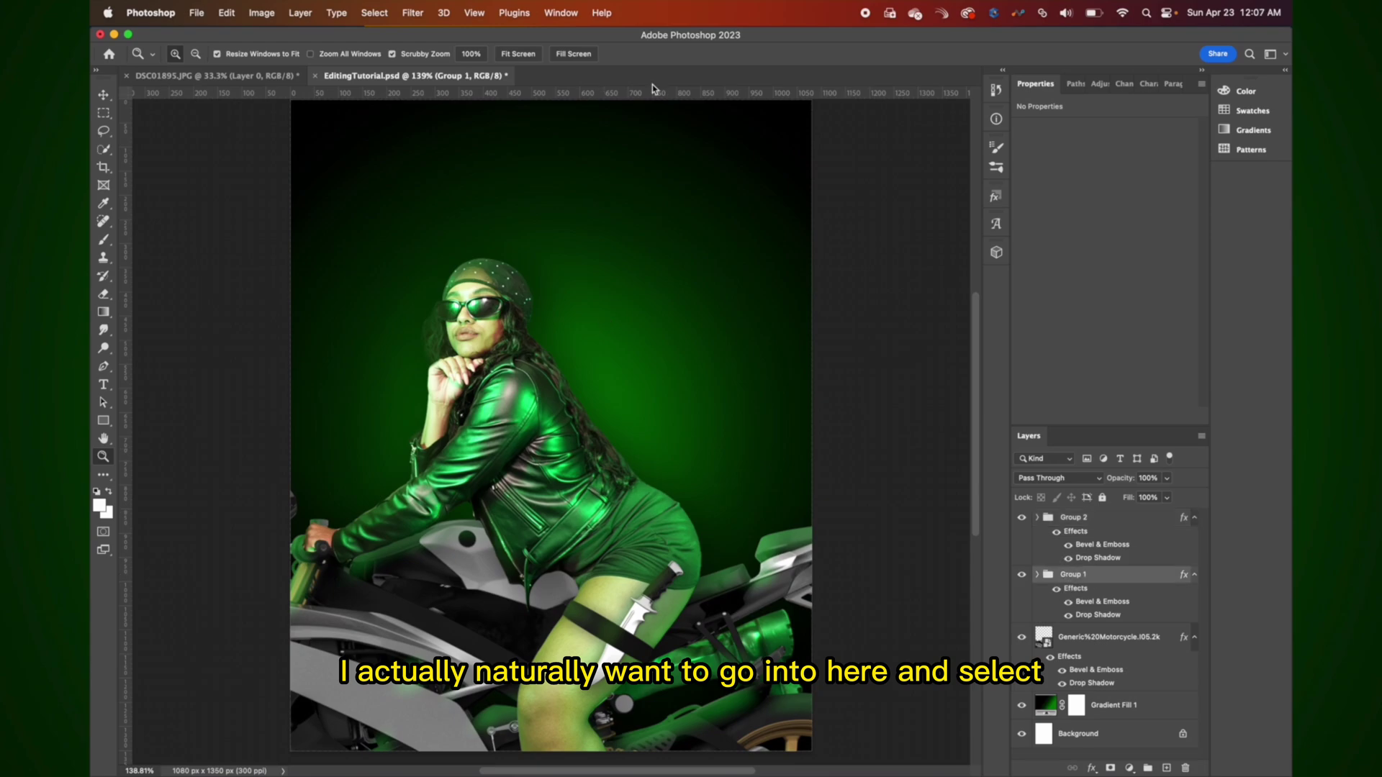
pyautogui.click(263, 12)
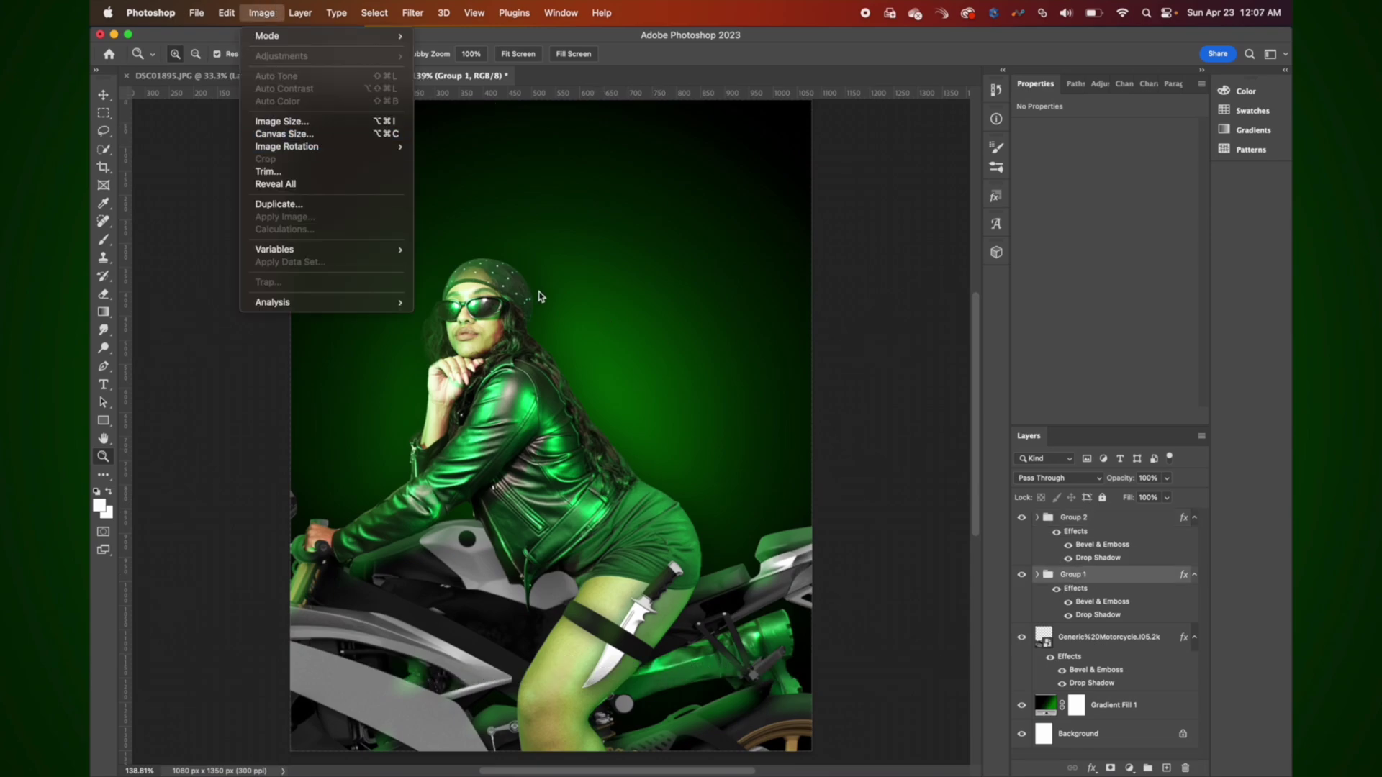
pyautogui.click(1039, 578)
pyautogui.click(1038, 575)
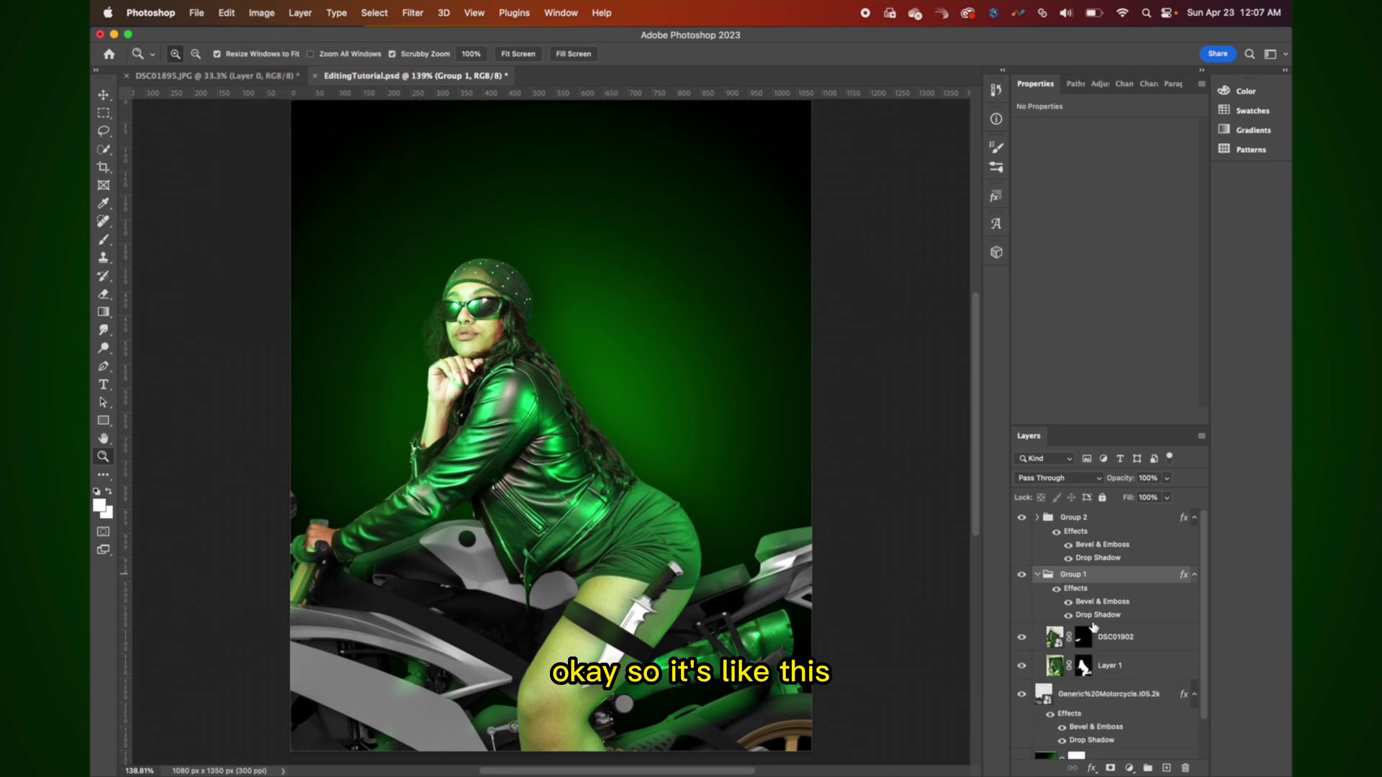
pyautogui.click(1135, 671)
pyautogui.click(261, 13)
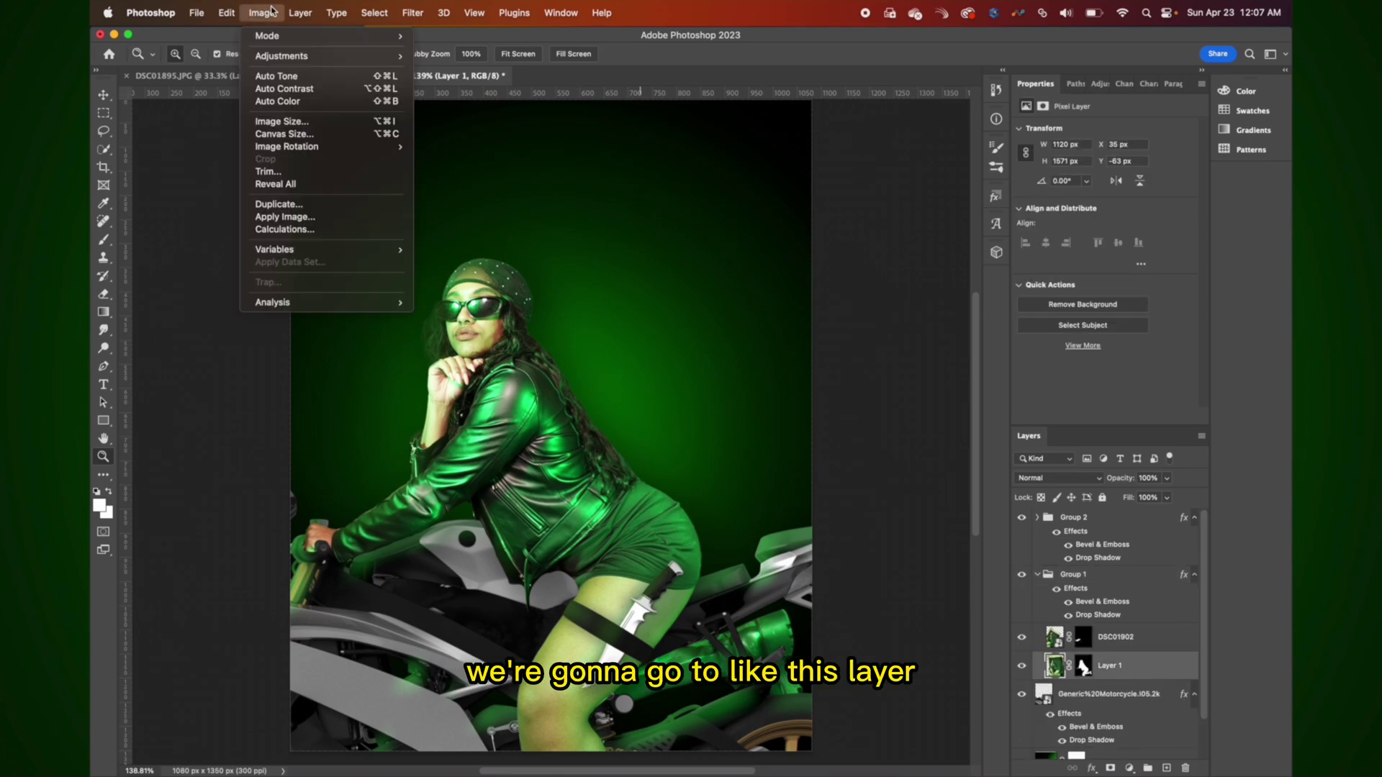
pyautogui.moveTo(288, 55)
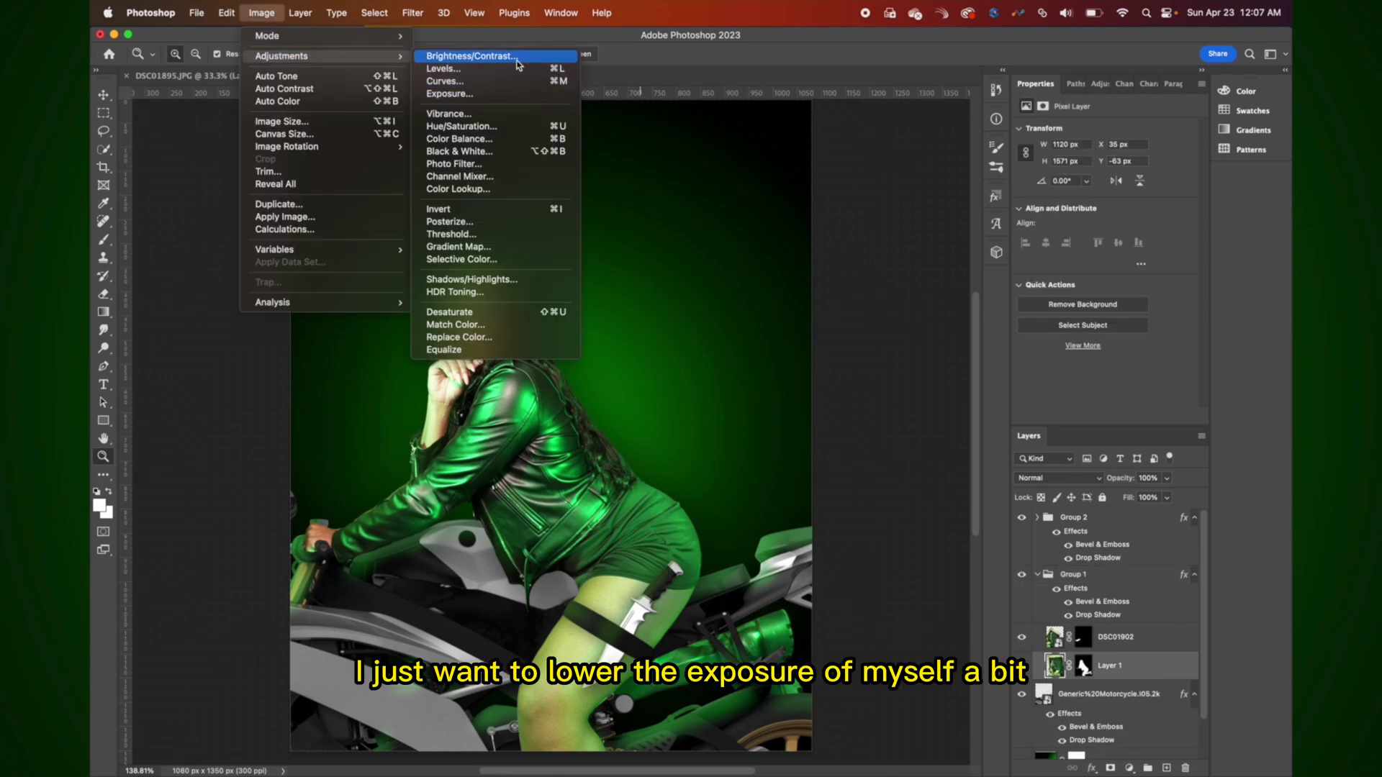
pyautogui.click(504, 94)
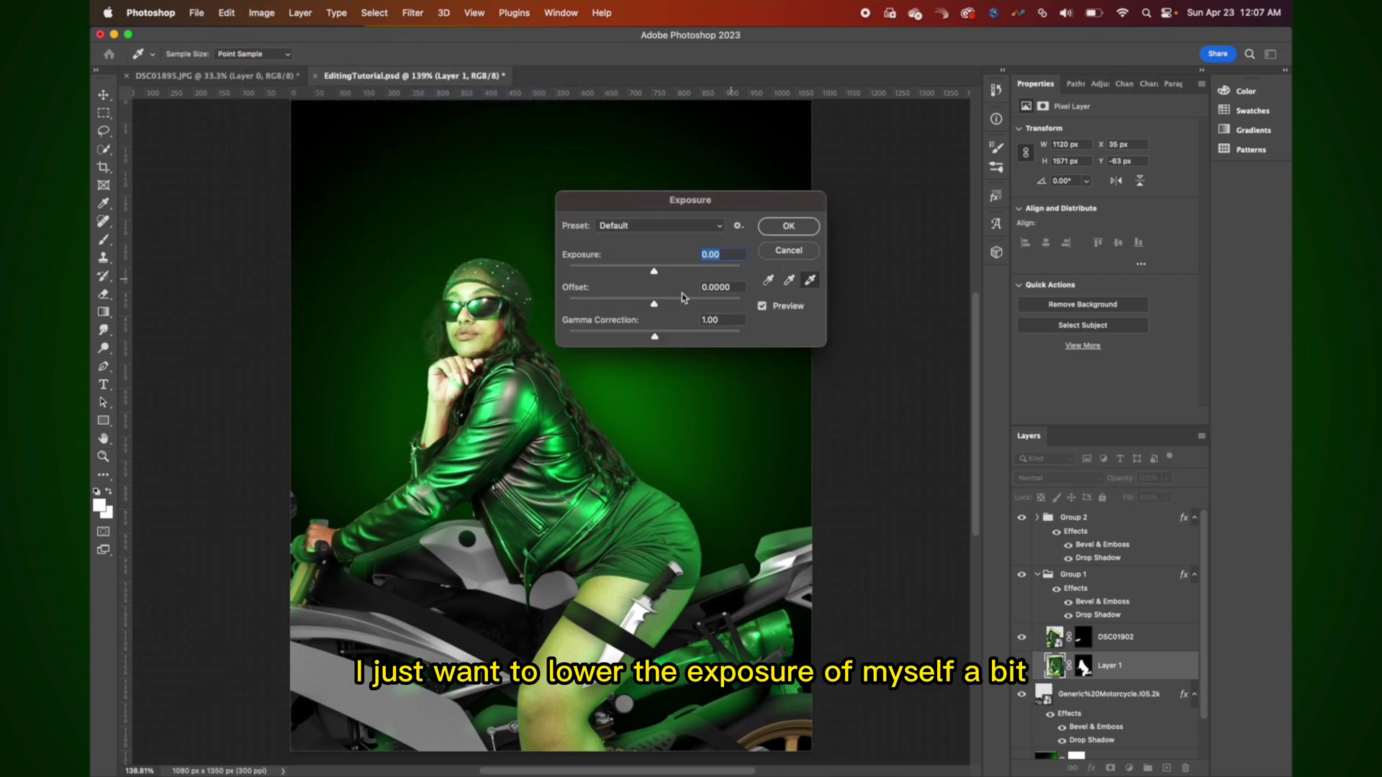
pyautogui.moveTo(650, 276); pyautogui.dragTo(648, 276)
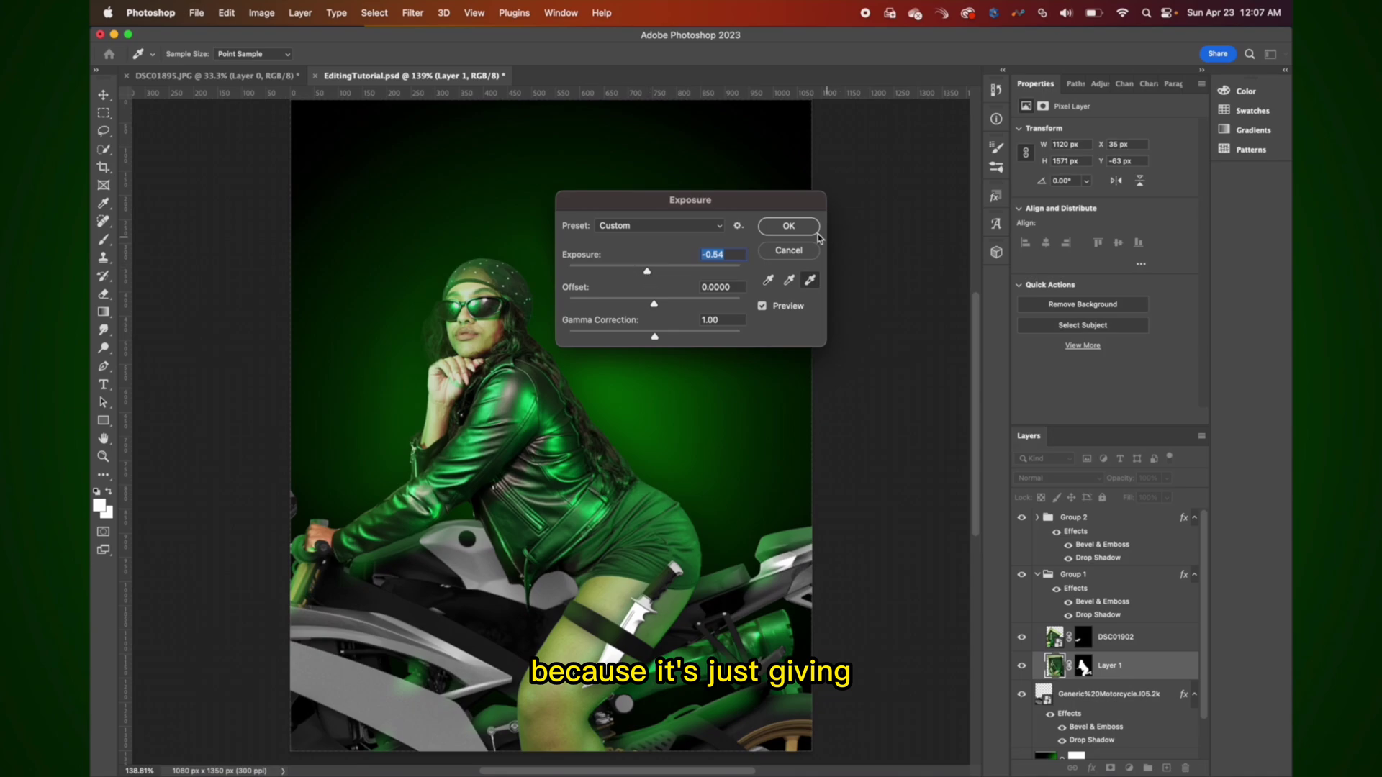
pyautogui.click(788, 227)
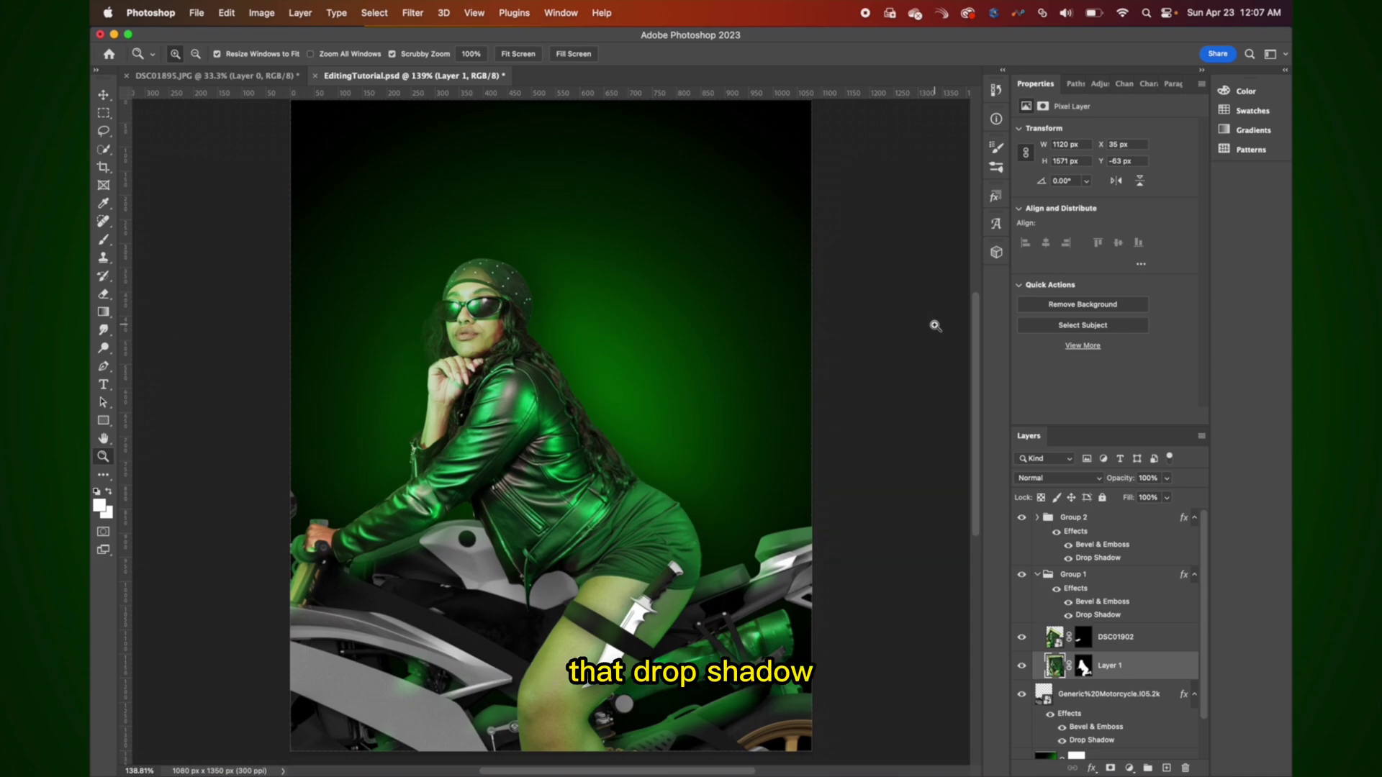
# Collapse Group 1 and add a new empty layer above all other layers.
pyautogui.click(1038, 575)
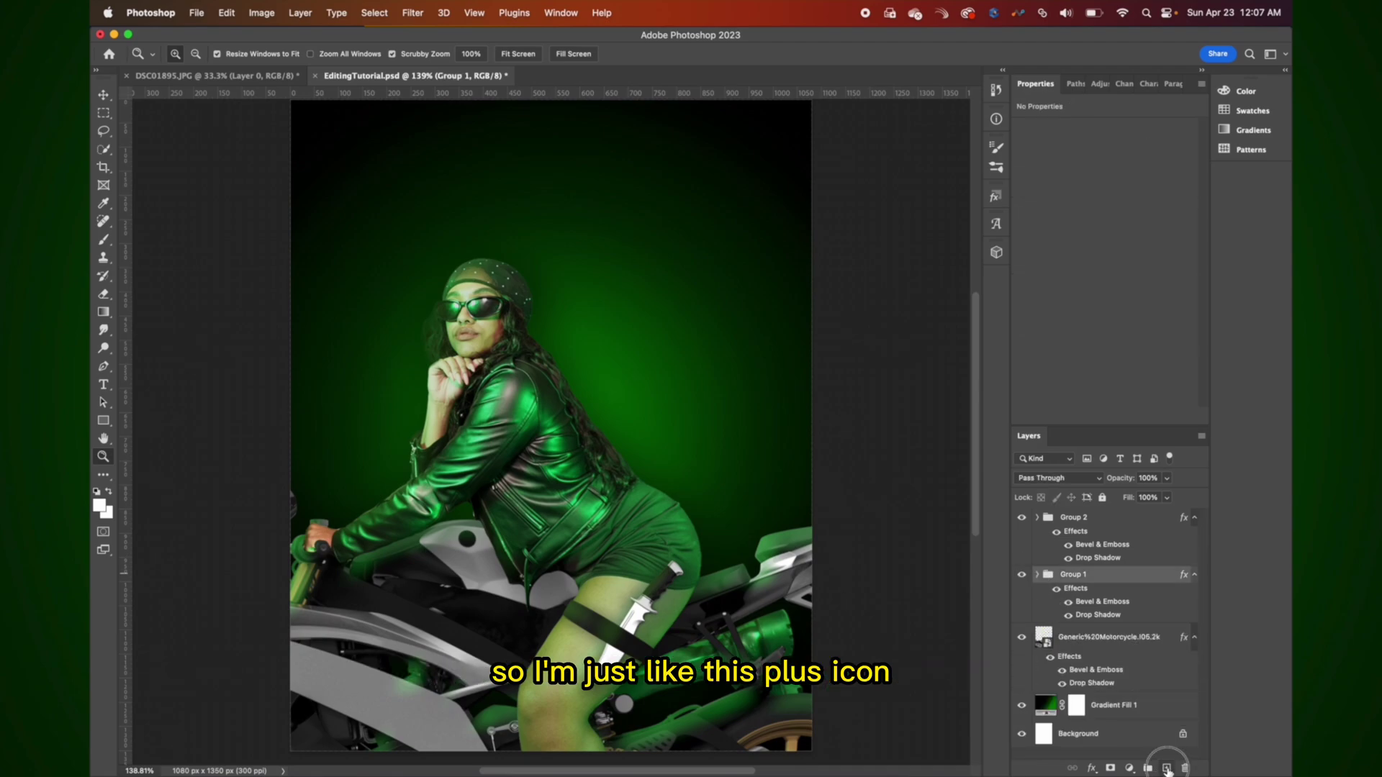
pyautogui.click(1167, 768)
pyautogui.moveTo(1087, 584); pyautogui.dragTo(1087, 516)
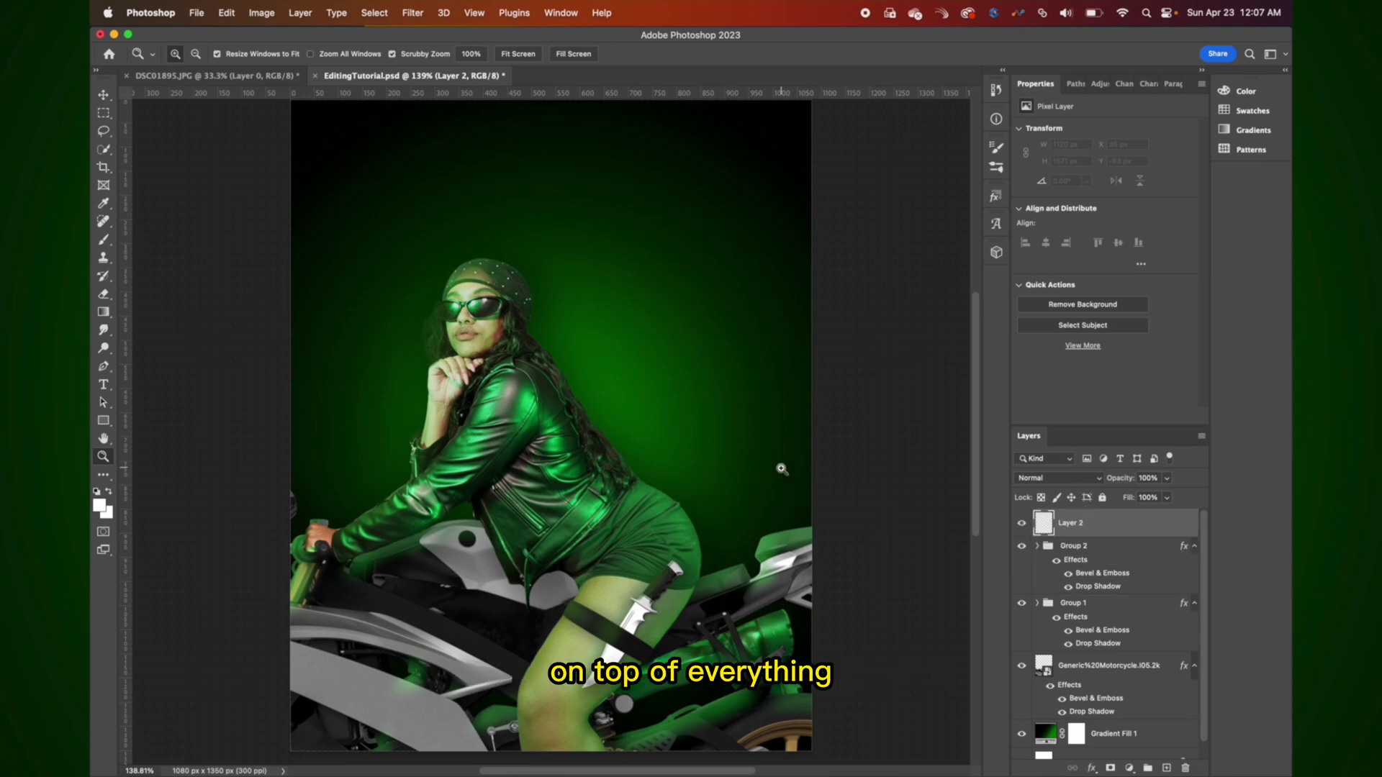
# Set up the Brush tool with a soft round tip 1400 px in size.
pyautogui.keyDown('alt'); pyautogui.click(782, 469); pyautogui.keyUp('alt')
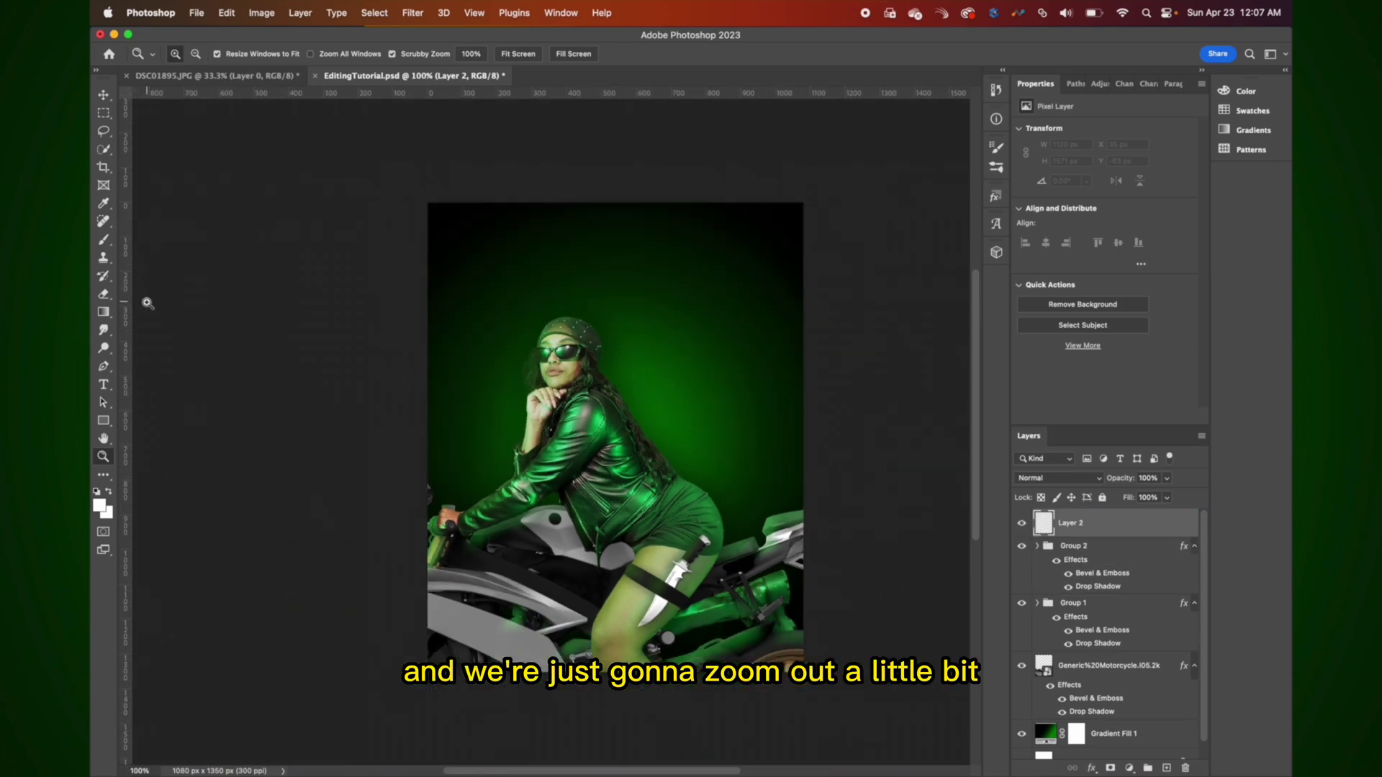
pyautogui.click(103, 240)
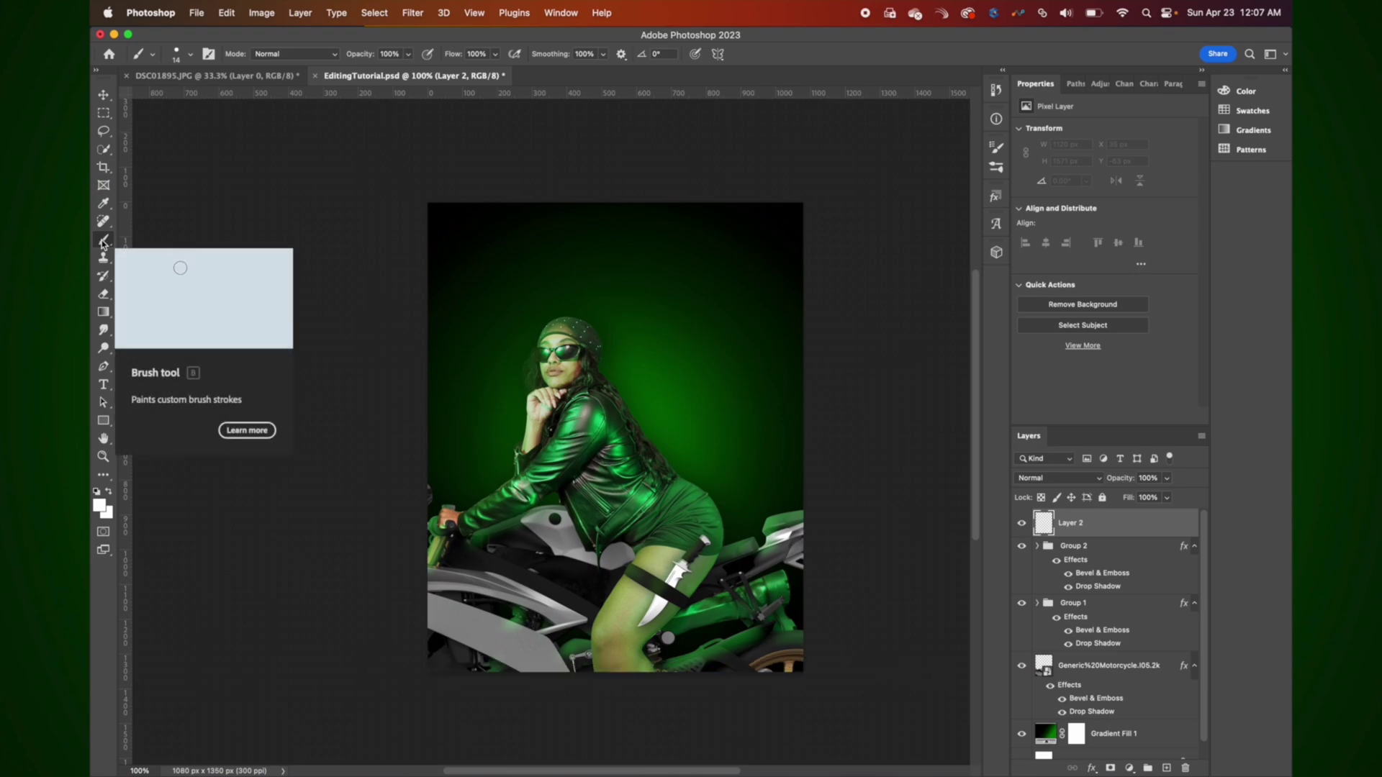
pyautogui.click(190, 54)
pyautogui.click(194, 248)
pyautogui.moveTo(181, 98); pyautogui.dragTo(248, 98)
pyautogui.click(195, 51)
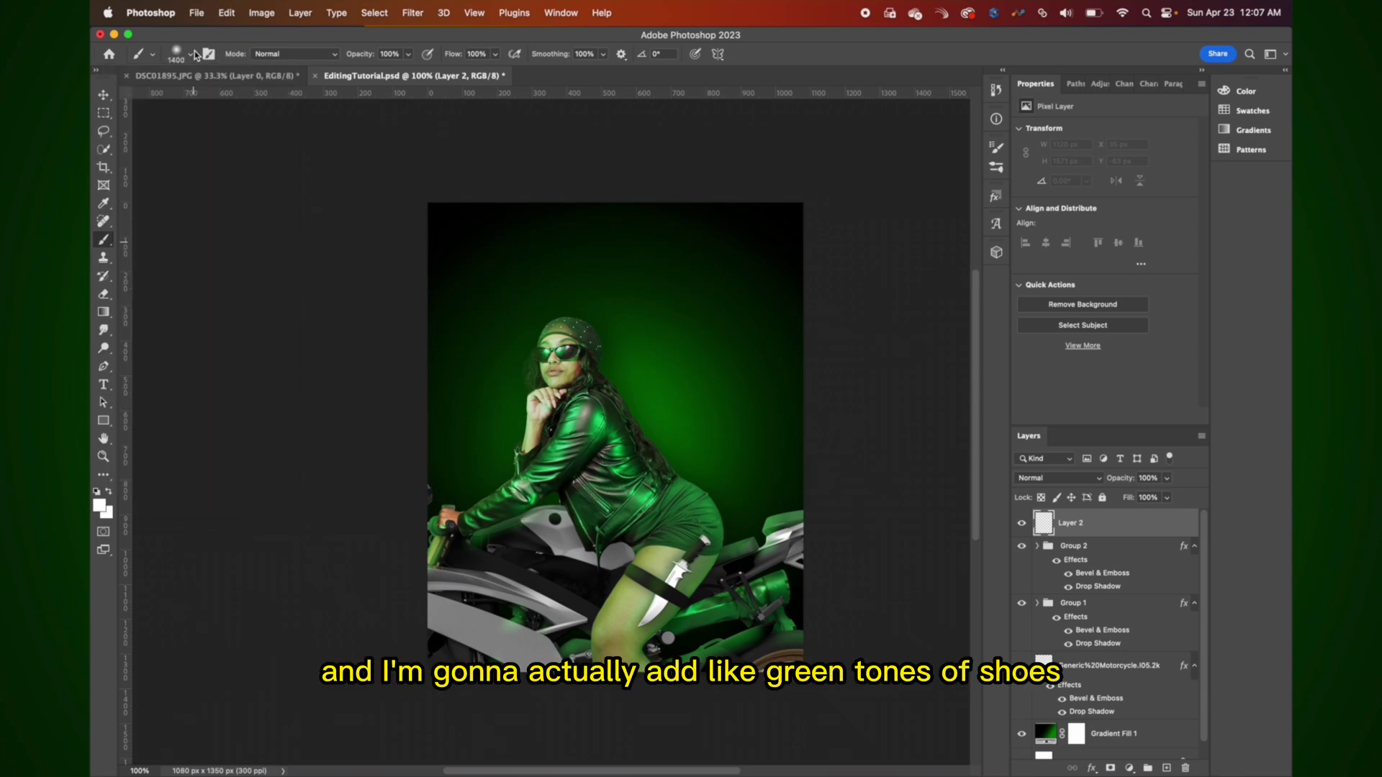
# Change the foreground colour to a bright green for the brush.
pyautogui.click(99, 505)
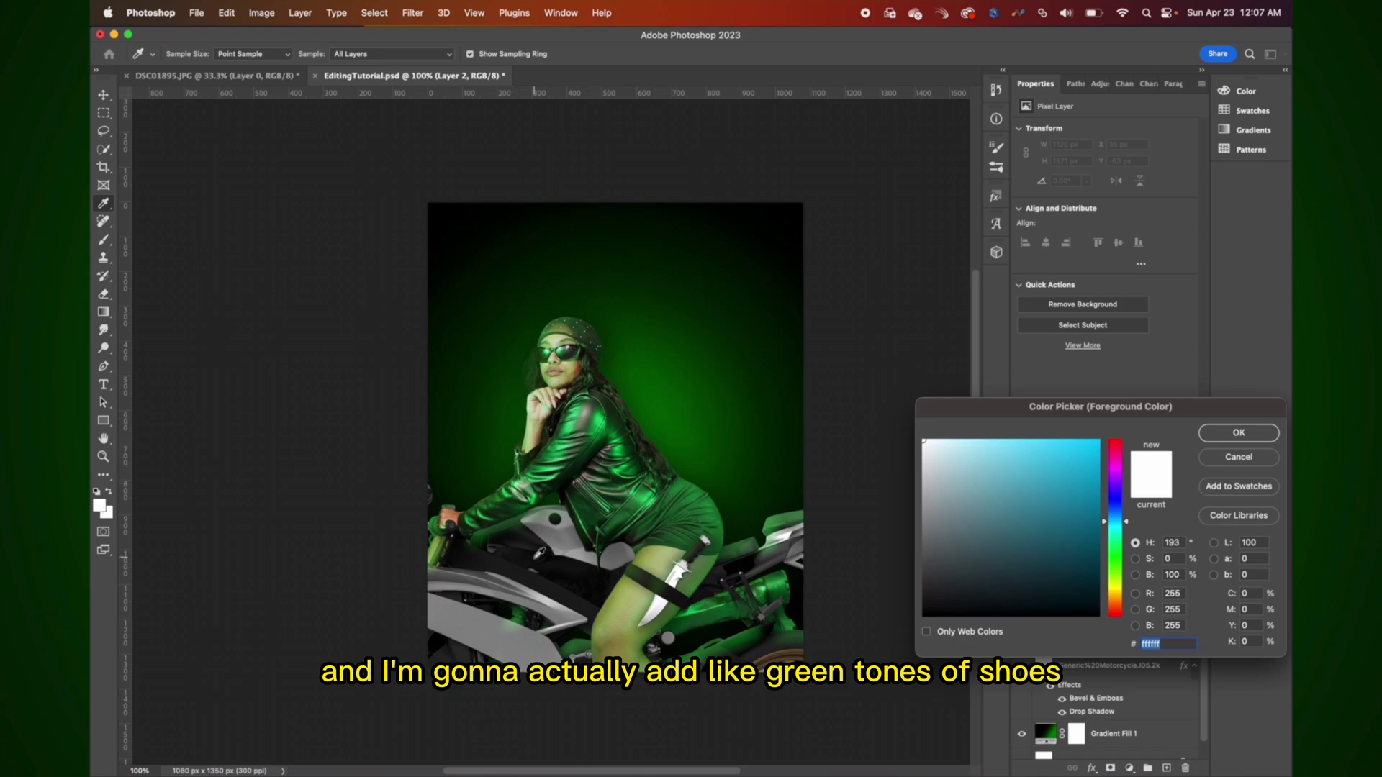
pyautogui.moveTo(1115, 522); pyautogui.dragTo(1115, 552)
pyautogui.moveTo(1067, 509); pyautogui.dragTo(1079, 482)
pyautogui.click(1239, 432)
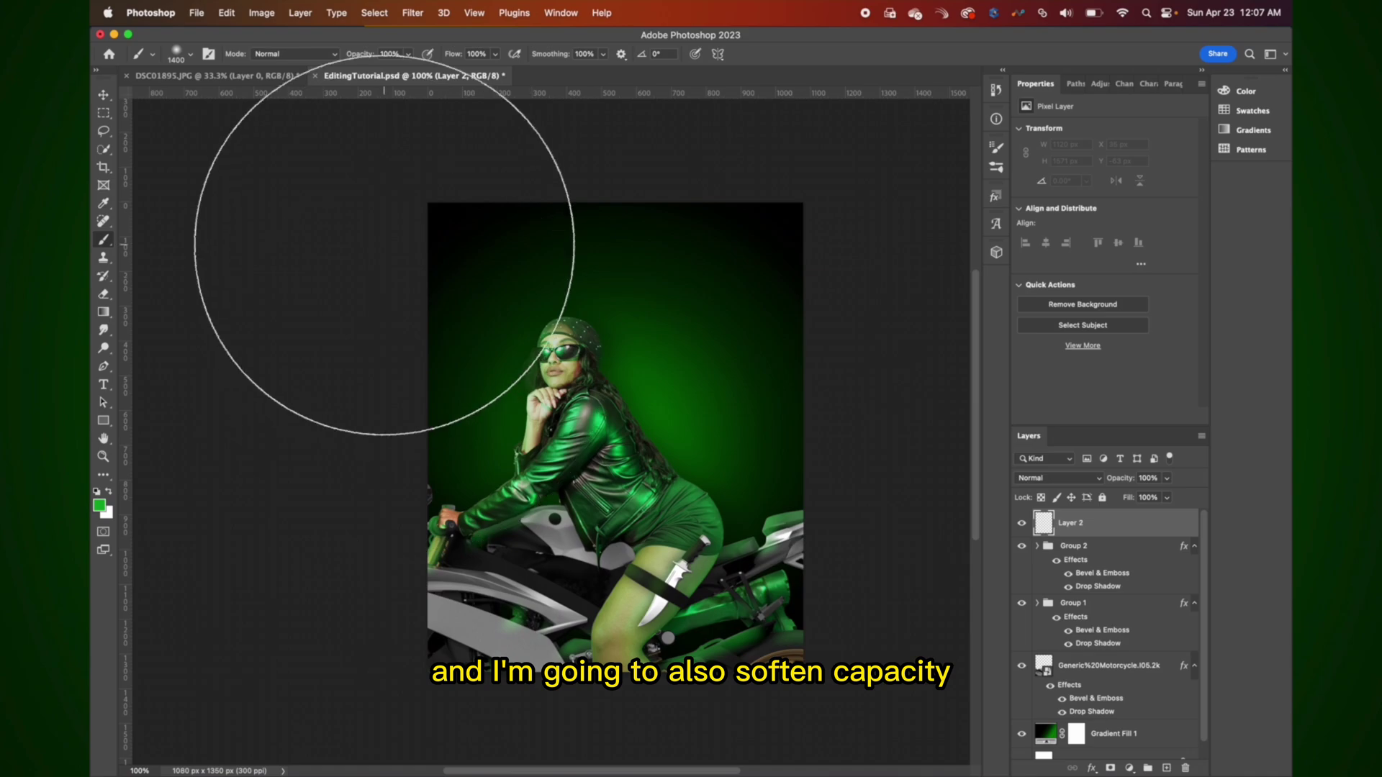
# Reduce the brush opacity to 10% and paint a faint green glow over the left side of the image on Layer 2.
pyautogui.moveTo(360, 54)
pyautogui.mouseDown()
pyautogui.moveTo(333, 61)
pyautogui.moveTo(366, 54)
pyautogui.mouseUp()
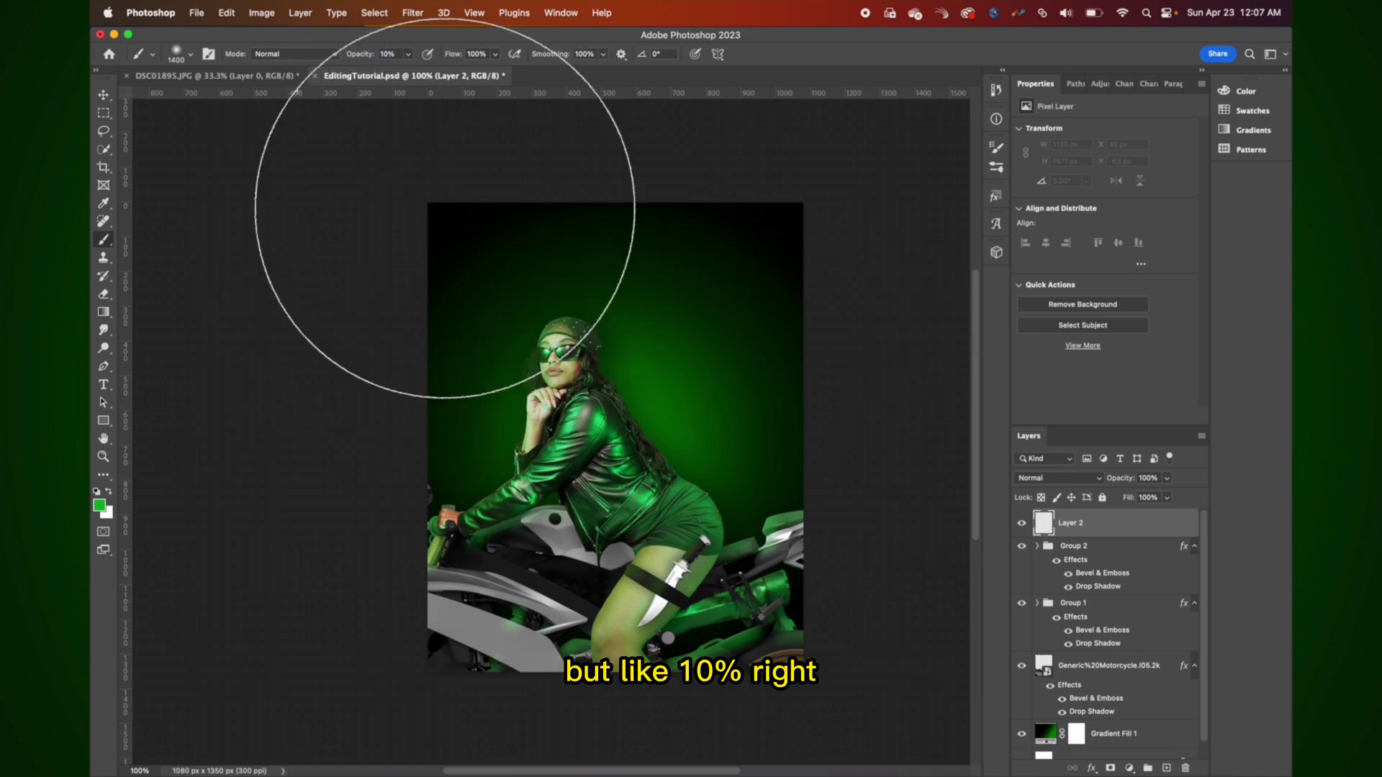
pyautogui.click(495, 344)
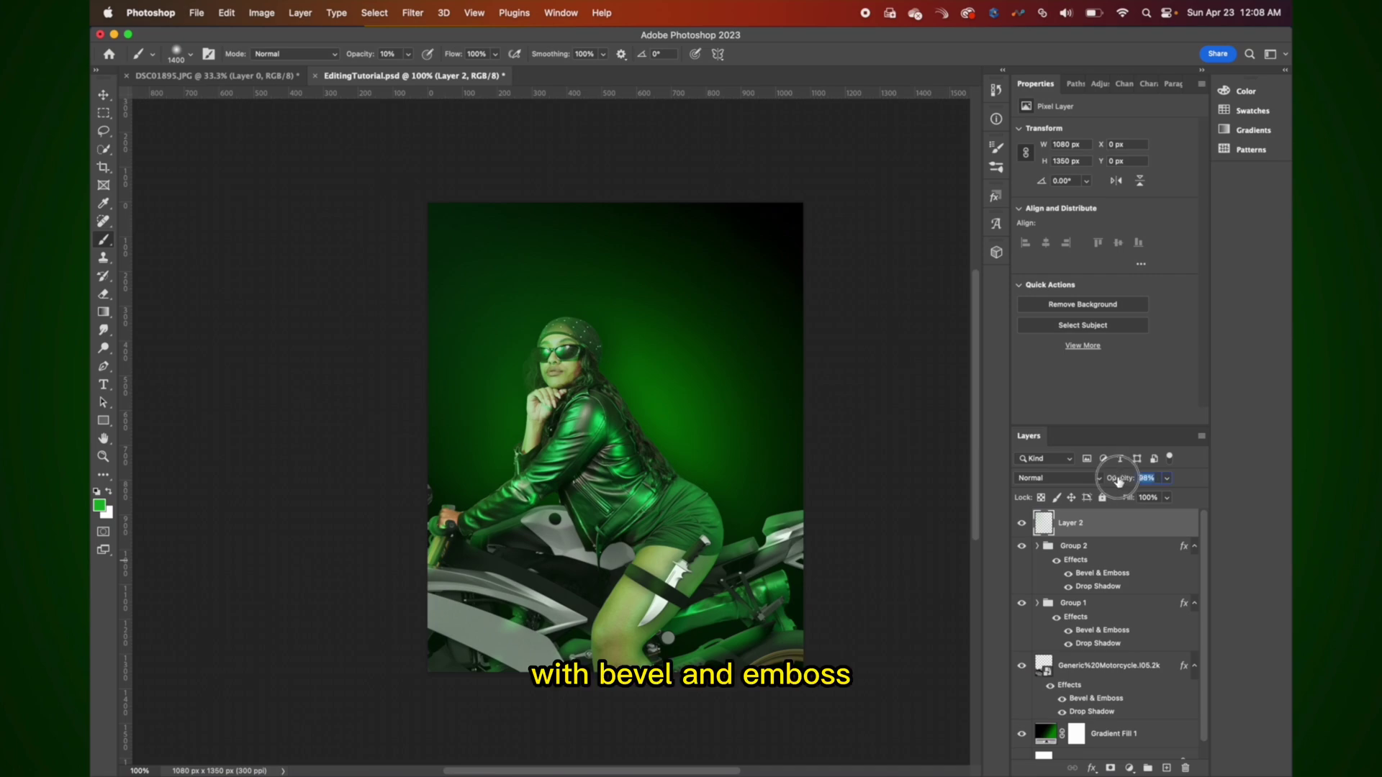
# Lower the opacity of Layer 2 to 52%, checking the image with and without the layer.
pyautogui.moveTo(1119, 482); pyautogui.dragTo(1121, 483)
pyautogui.click(1021, 525)
pyautogui.click(1021, 525)
pyautogui.click(1021, 524)
pyautogui.click(1020, 524)
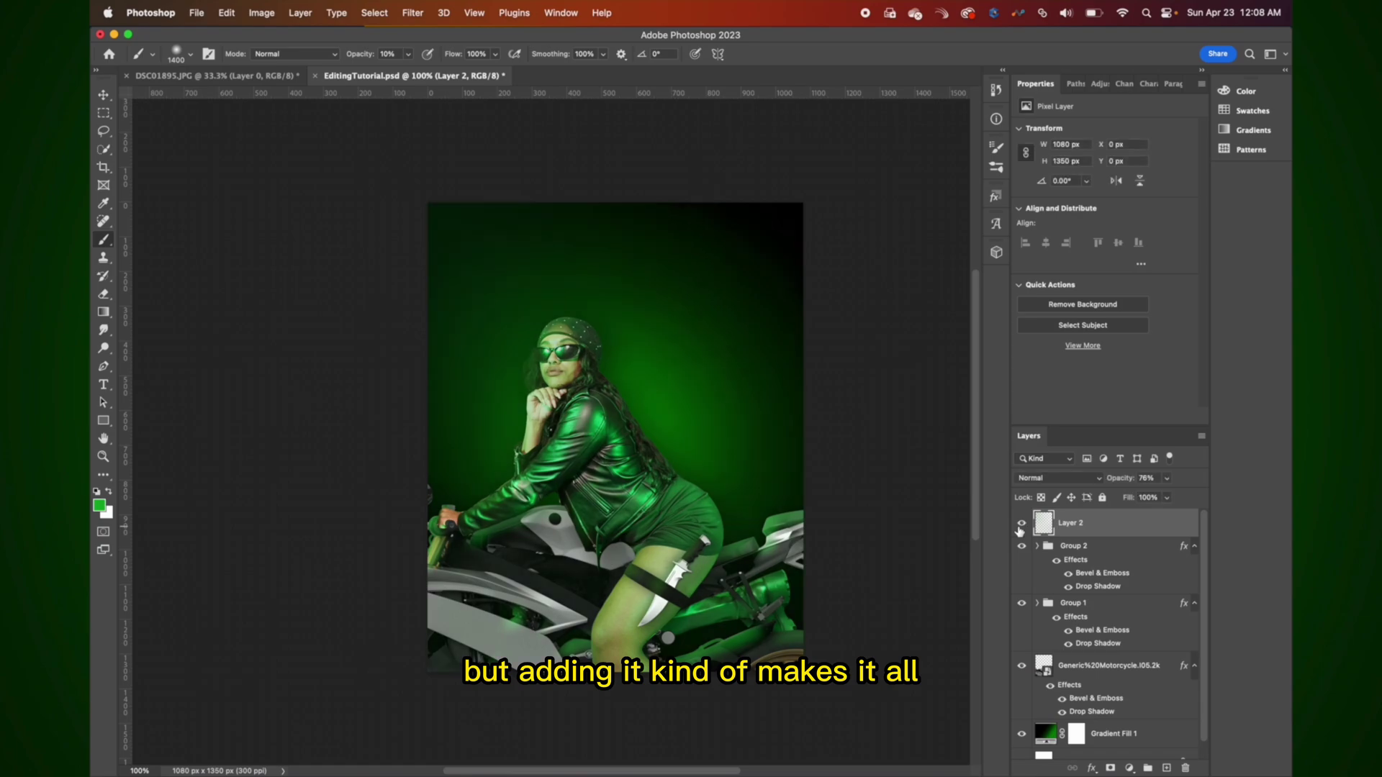
pyautogui.moveTo(1121, 487); pyautogui.dragTo(1114, 484)
# Compare the composite with and without the green glow of Layer 2.
pyautogui.click(1022, 524)
pyautogui.click(1022, 524)
pyautogui.click(1022, 525)
pyautogui.click(1022, 525)
pyautogui.click(1022, 524)
pyautogui.click(1022, 525)
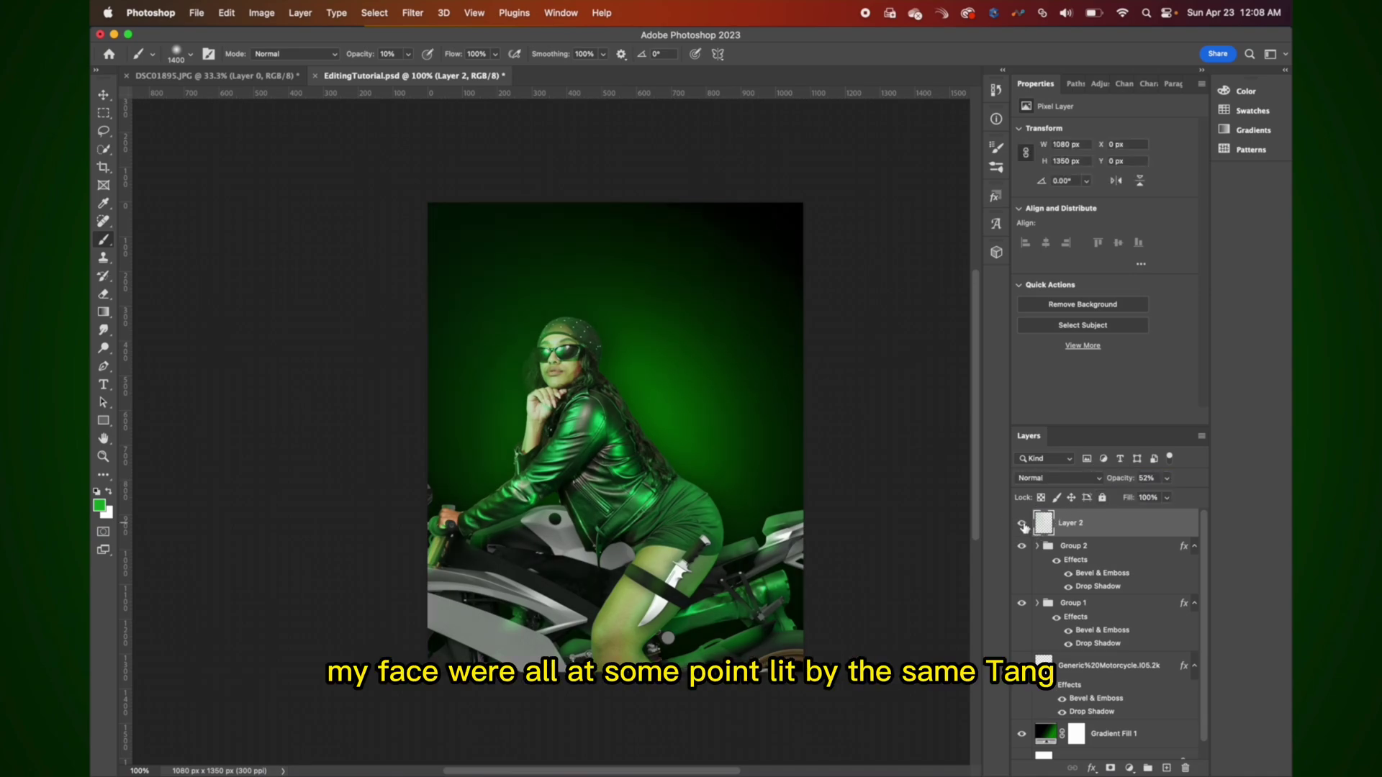
pyautogui.click(1022, 524)
pyautogui.click(1022, 525)
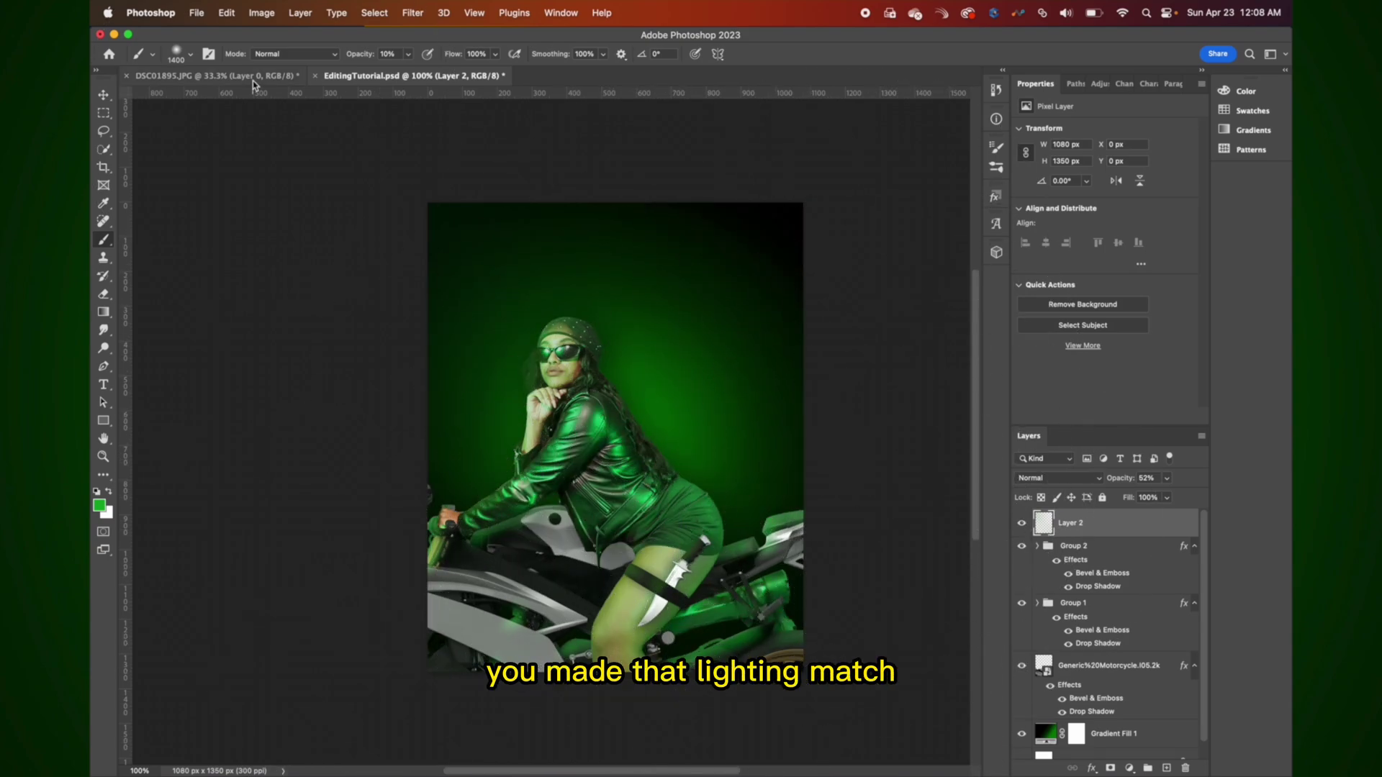
# Export the composite as a 1080 x 1350 px JPG with an increased quality setting.
pyautogui.click(196, 13)
pyautogui.moveTo(252, 252)
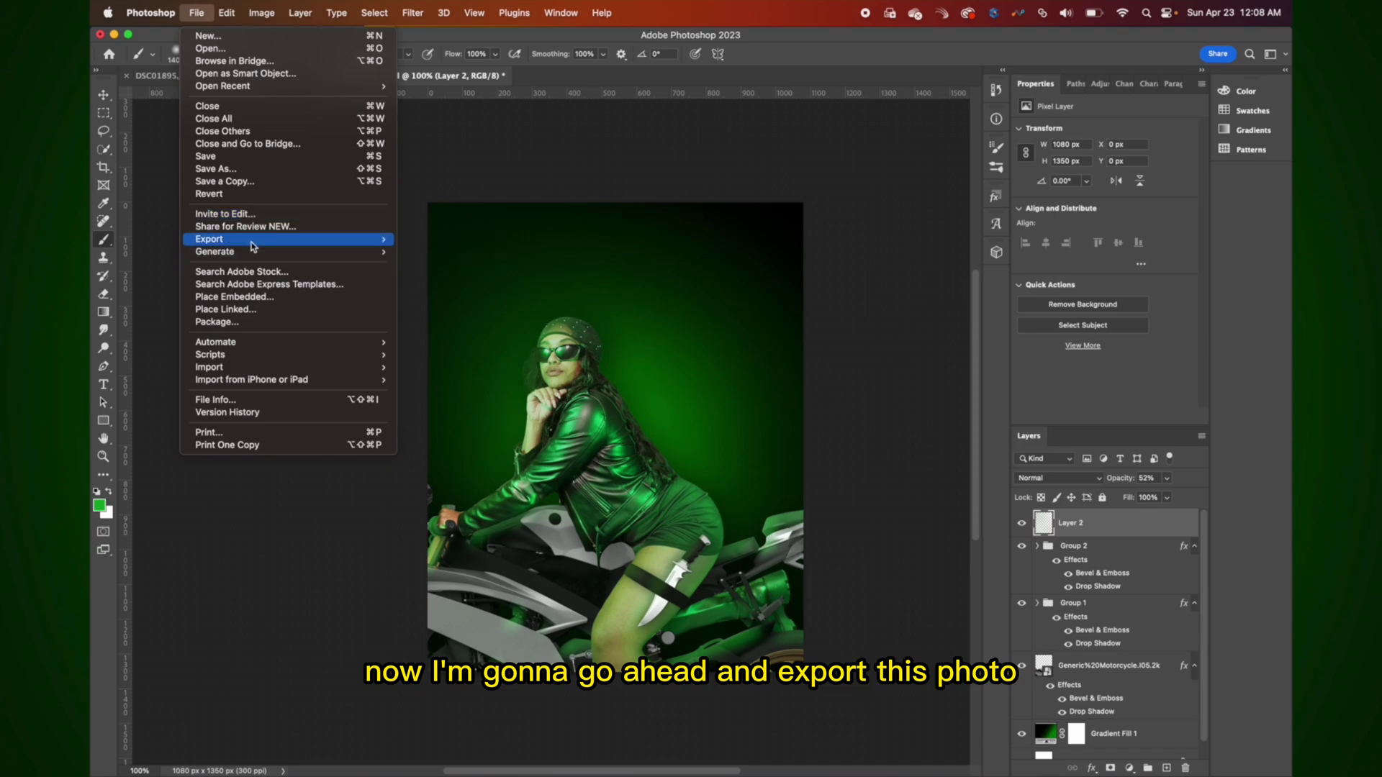
pyautogui.moveTo(302, 239)
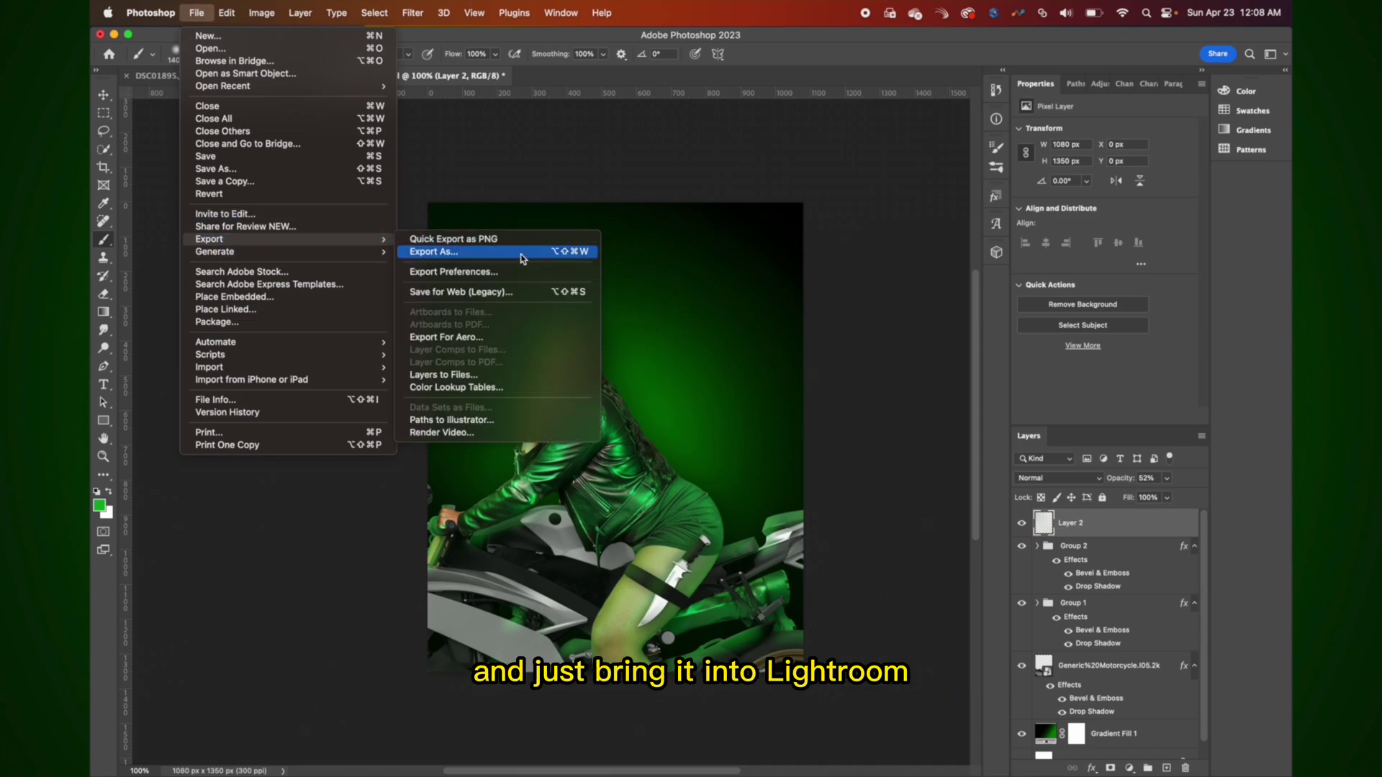
pyautogui.click(522, 258)
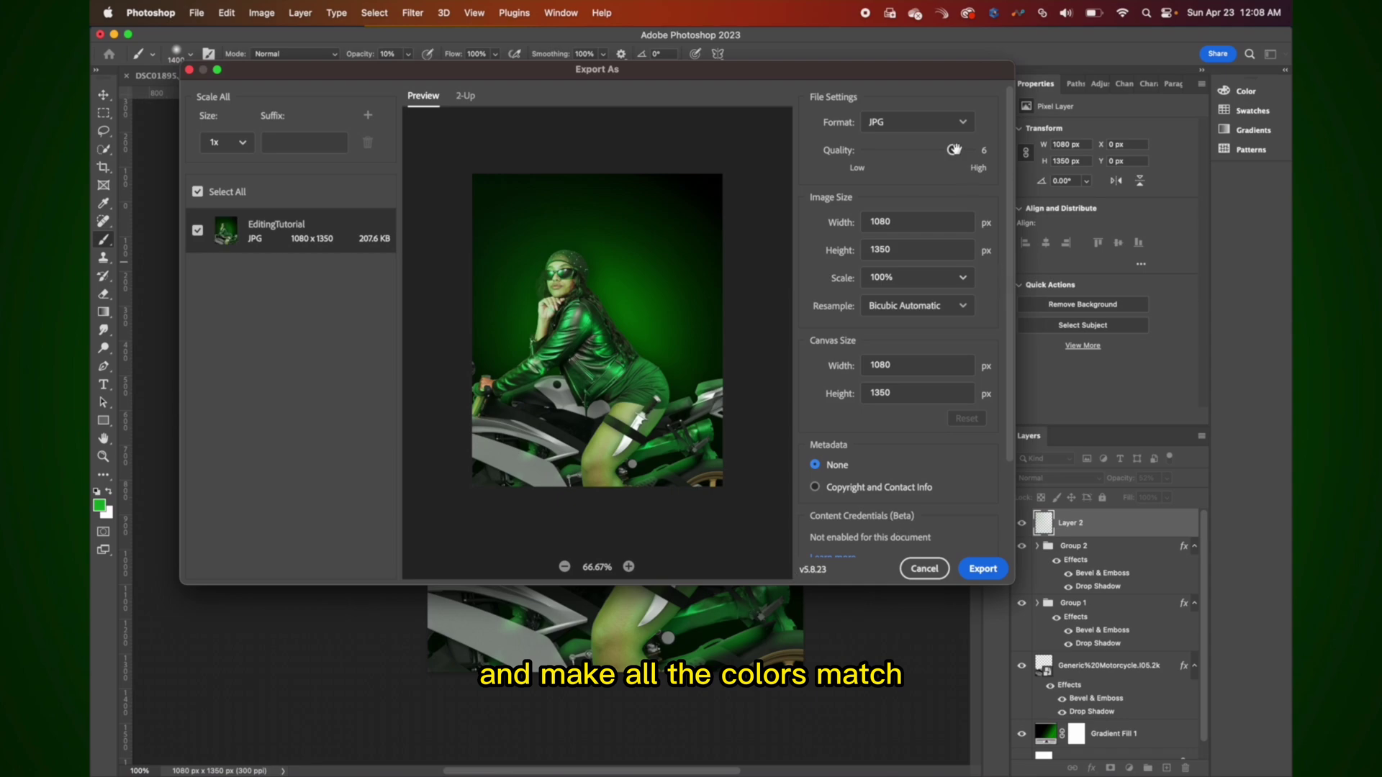
pyautogui.moveTo(954, 149); pyautogui.dragTo(969, 149)
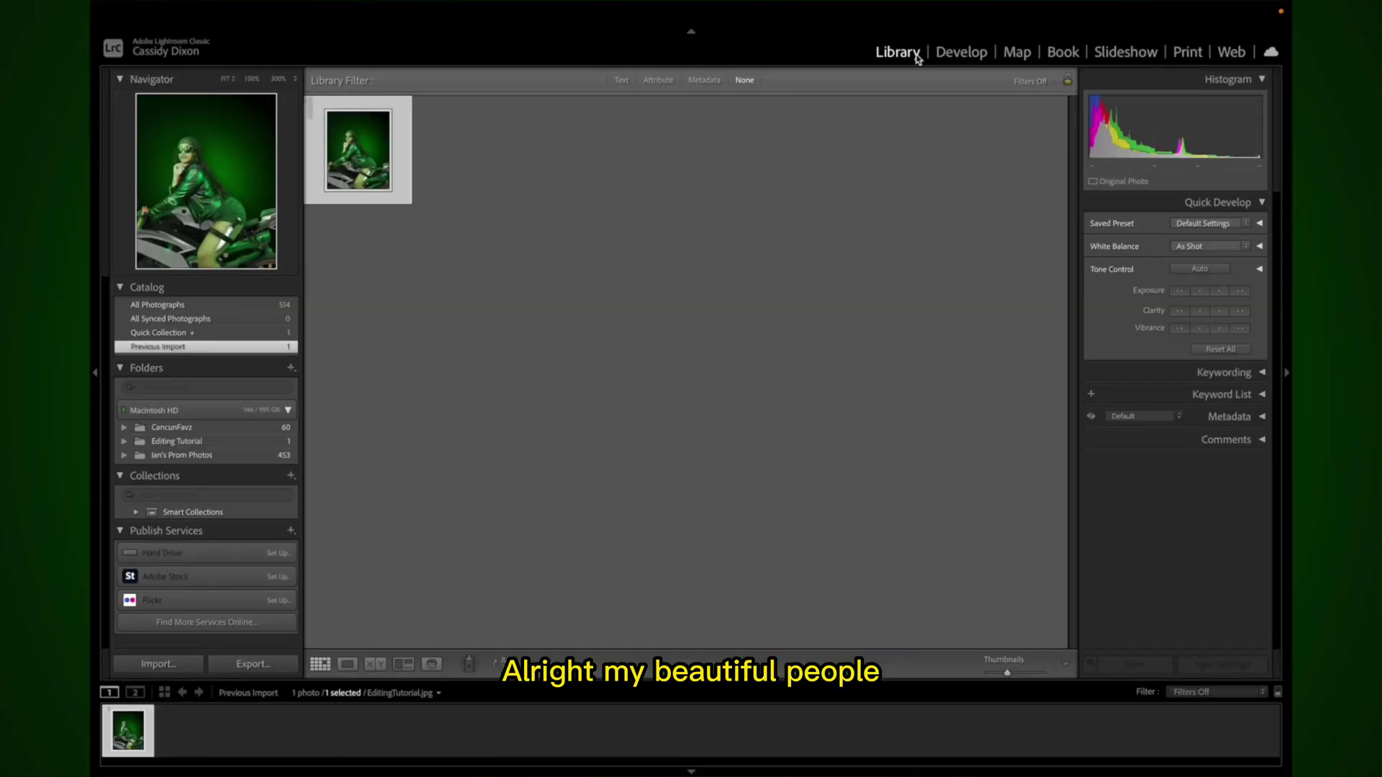
# Switch to Lightroom Classic, open the exported EditingTutorial.jpg for developing and apply the user preset SP-05 at amount 74.
pyautogui.click(964, 52)
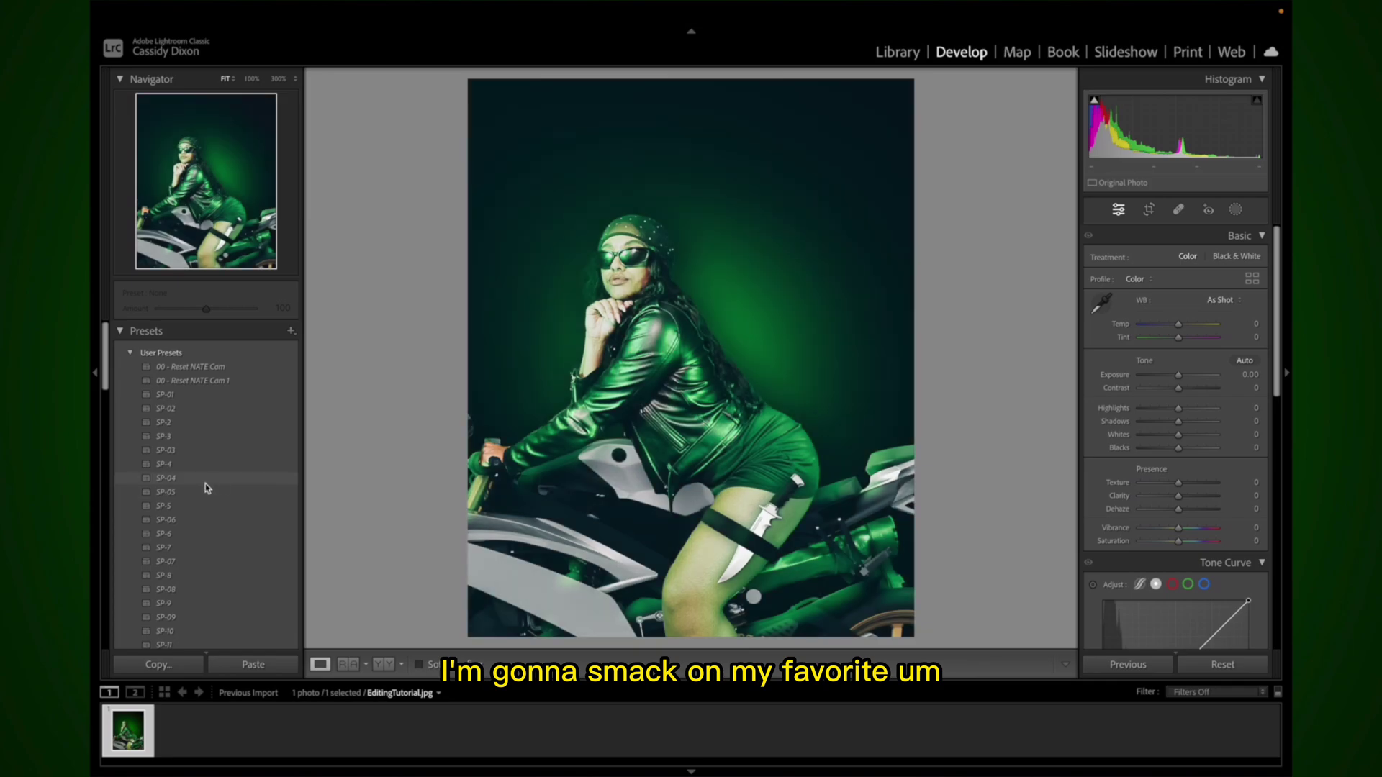
pyautogui.click(202, 492)
pyautogui.moveTo(213, 313)
pyautogui.mouseDown()
pyautogui.moveTo(158, 309)
pyautogui.moveTo(278, 318)
pyautogui.moveTo(179, 318)
pyautogui.moveTo(196, 322)
pyautogui.mouseUp()
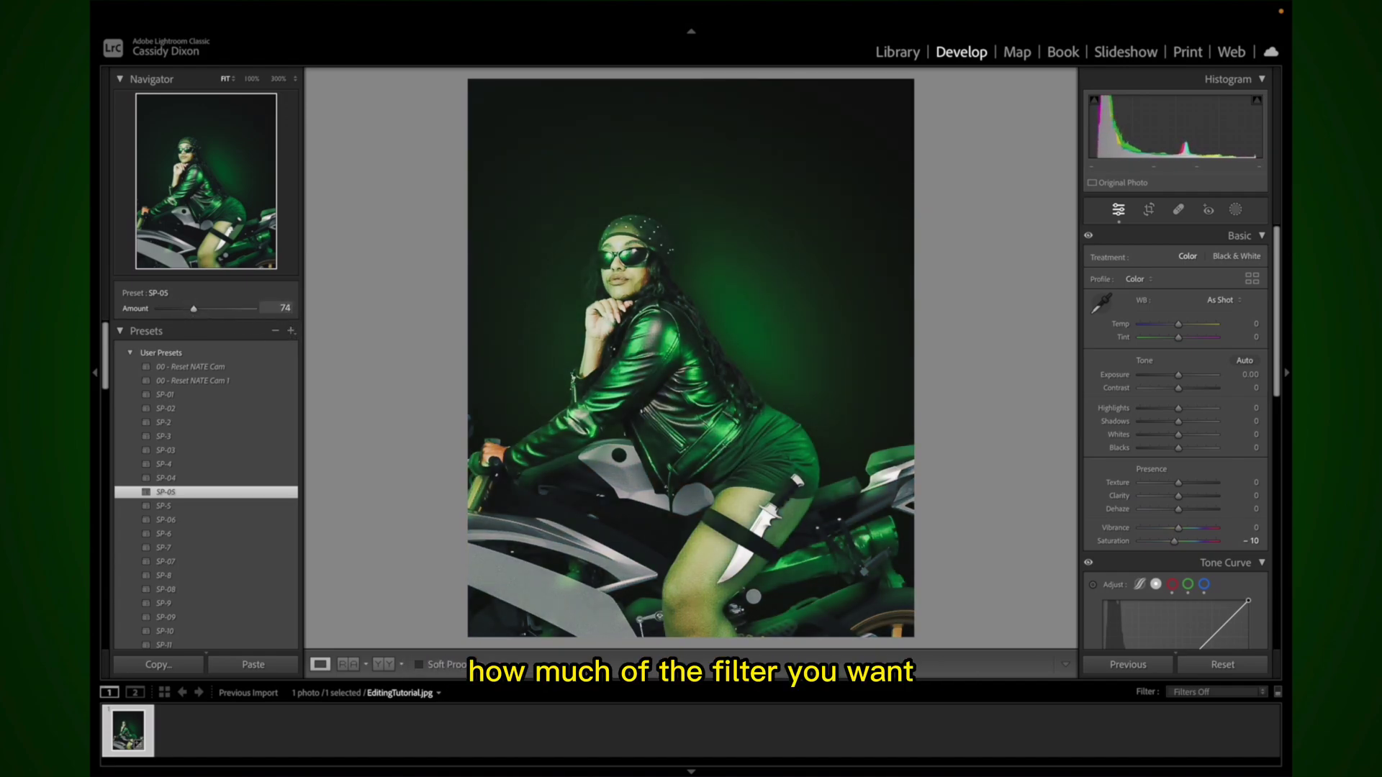
pyautogui.click(192, 311)
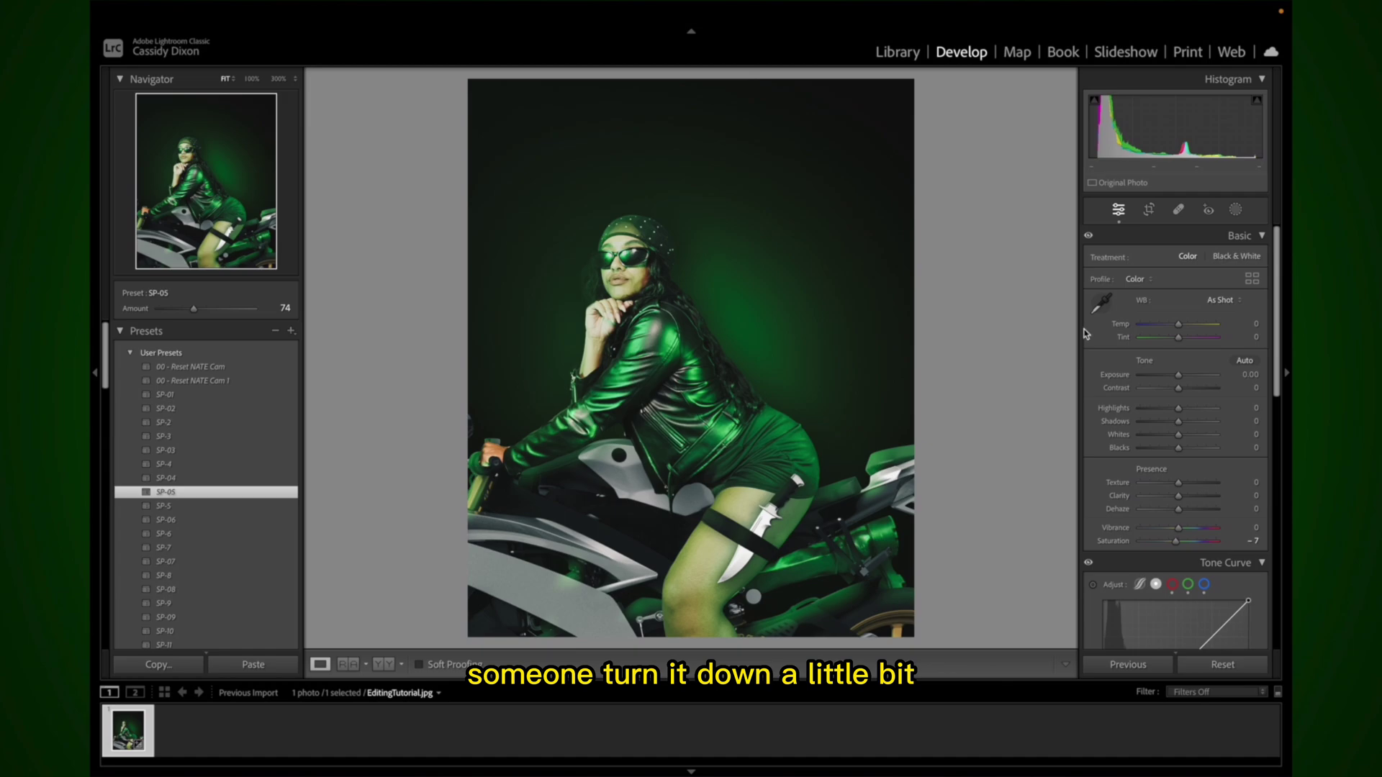
pyautogui.scroll(-1, 1130, 376)
pyautogui.scroll(1, 1134, 378)
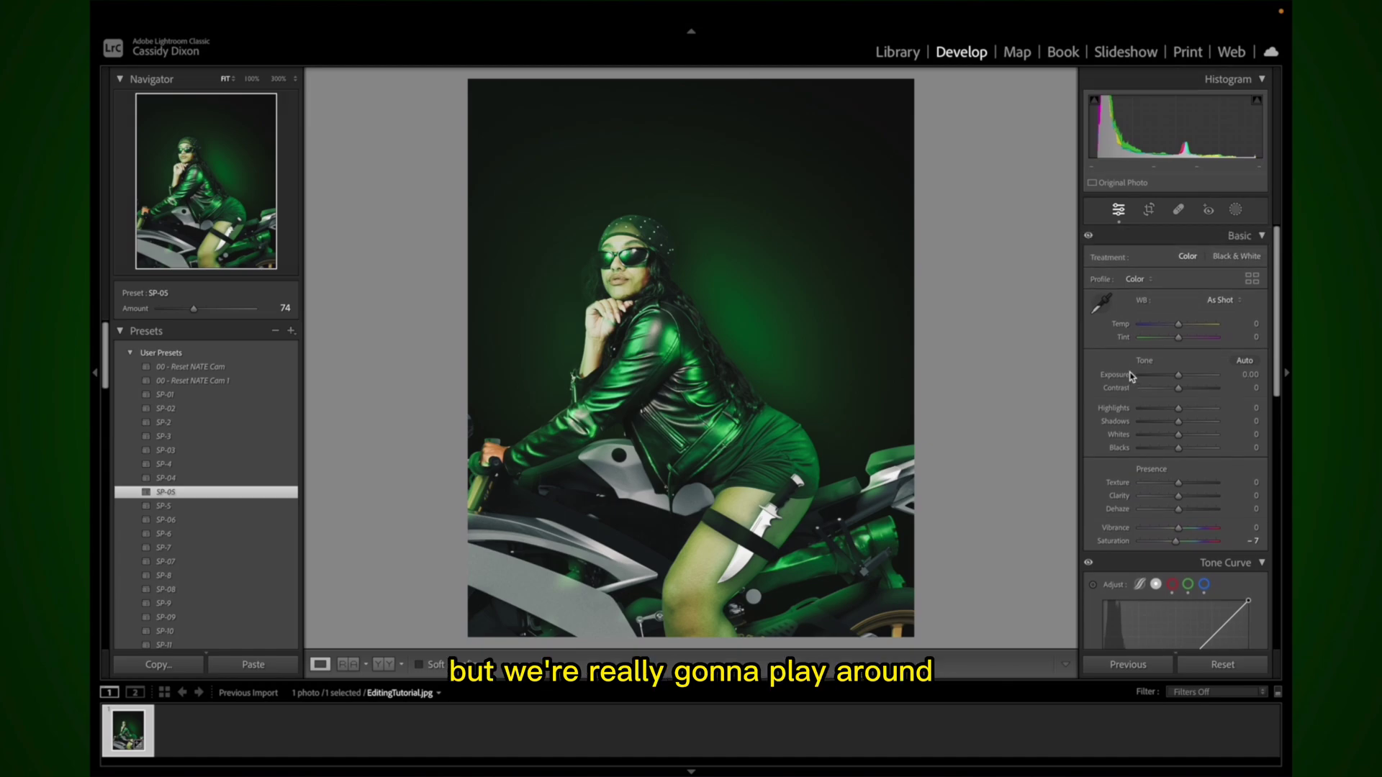
# Adjust the photo's tone with Highlights and Whites at -23 each and Exposure at +0.05.
pyautogui.click(1183, 376)
pyautogui.moveTo(1183, 376); pyautogui.dragTo(1169, 410)
pyautogui.click(1170, 434)
pyautogui.doubleClick(1178, 375)
pyautogui.moveTo(1178, 377); pyautogui.dragTo(1179, 379)
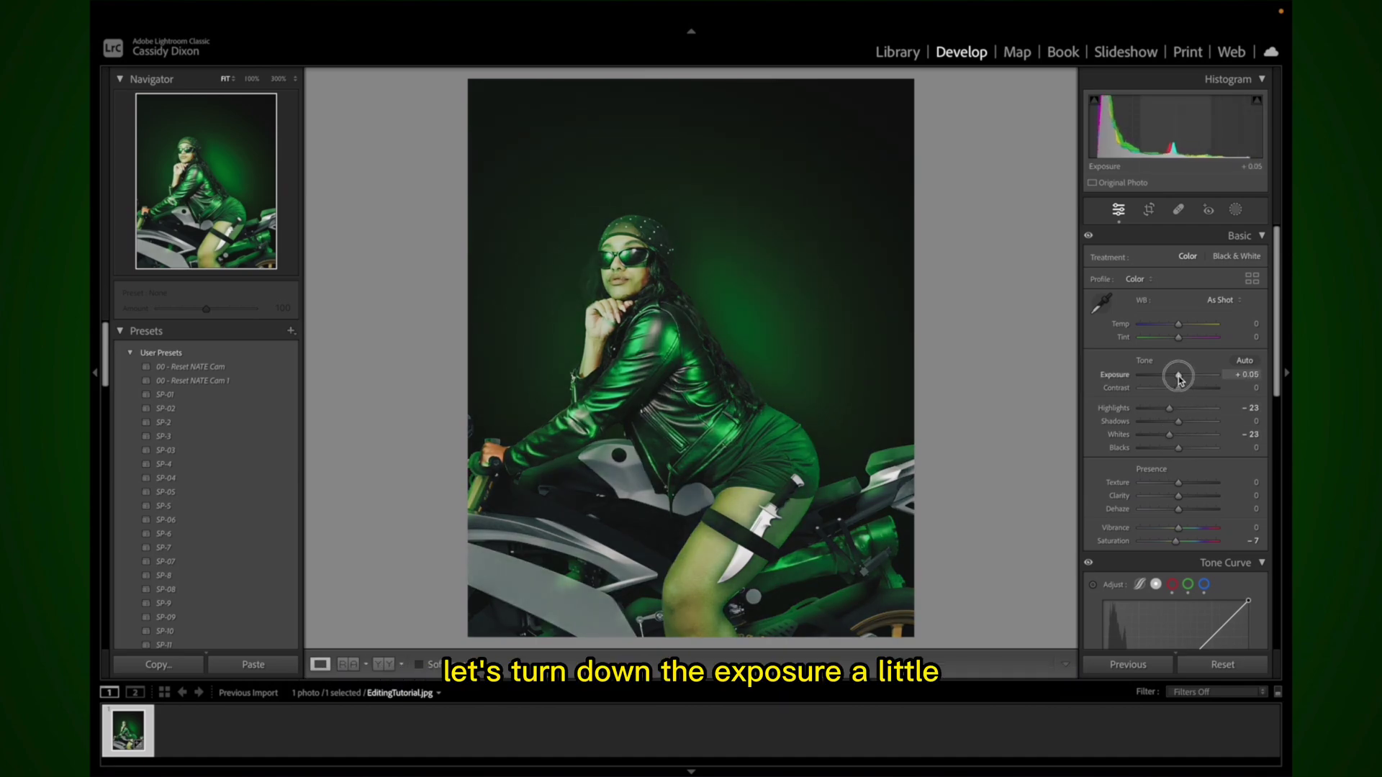
# Raise the overall Saturation to +17 and soften the photo with Texture at -32 and Clarity at -19.
pyautogui.moveTo(1175, 541); pyautogui.dragTo(1186, 545)
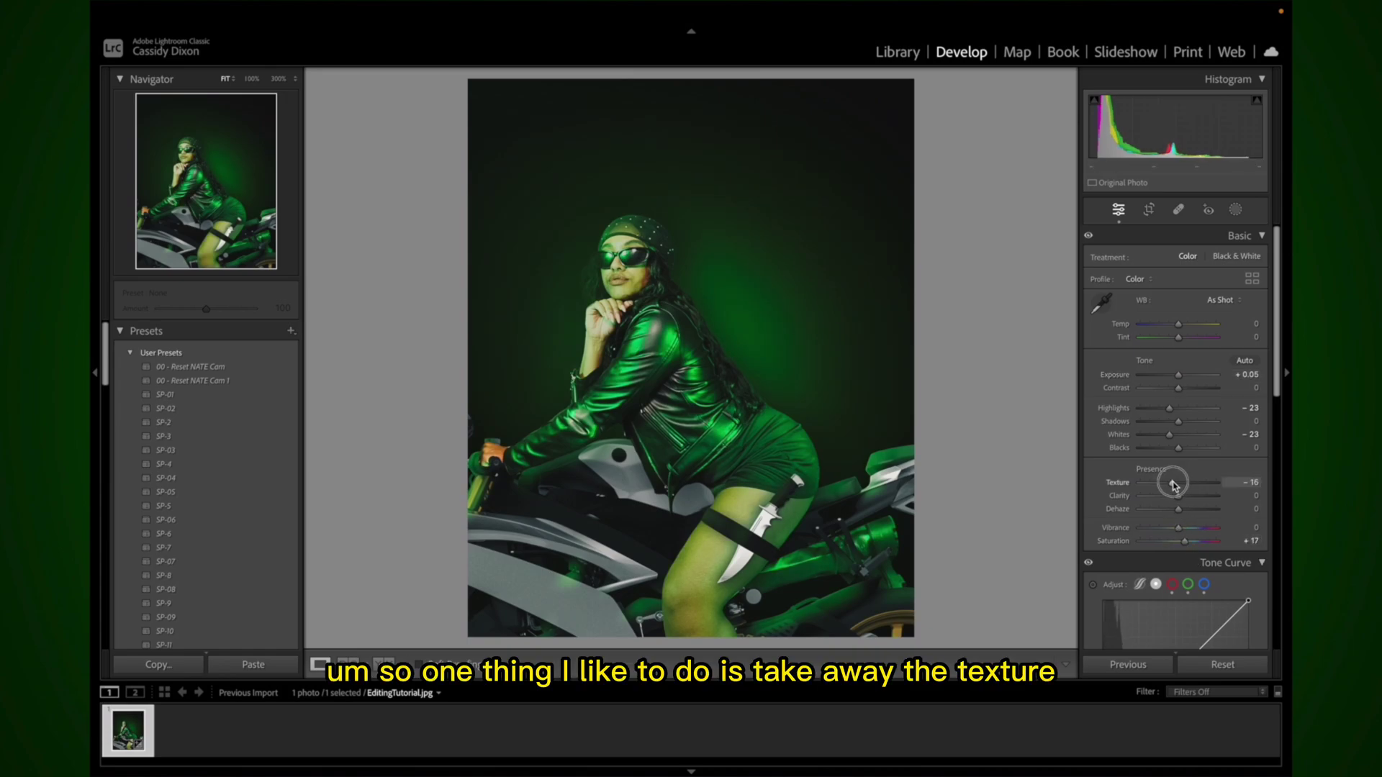
pyautogui.moveTo(1178, 496); pyautogui.dragTo(1169, 485)
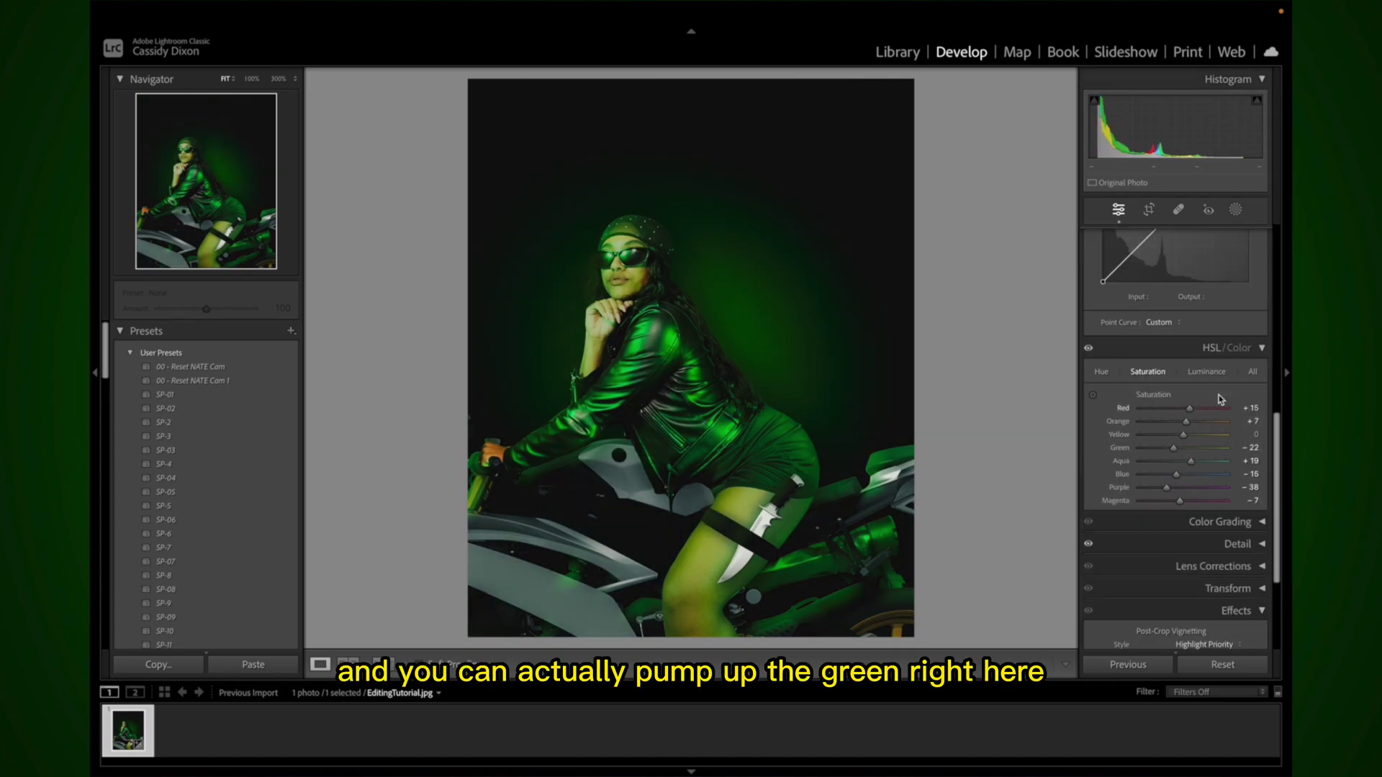
# Set the HSL green saturation to -24 and raise the photo's Contrast to +14.
pyautogui.click(1207, 371)
pyautogui.moveTo(1181, 451); pyautogui.dragTo(1165, 451)
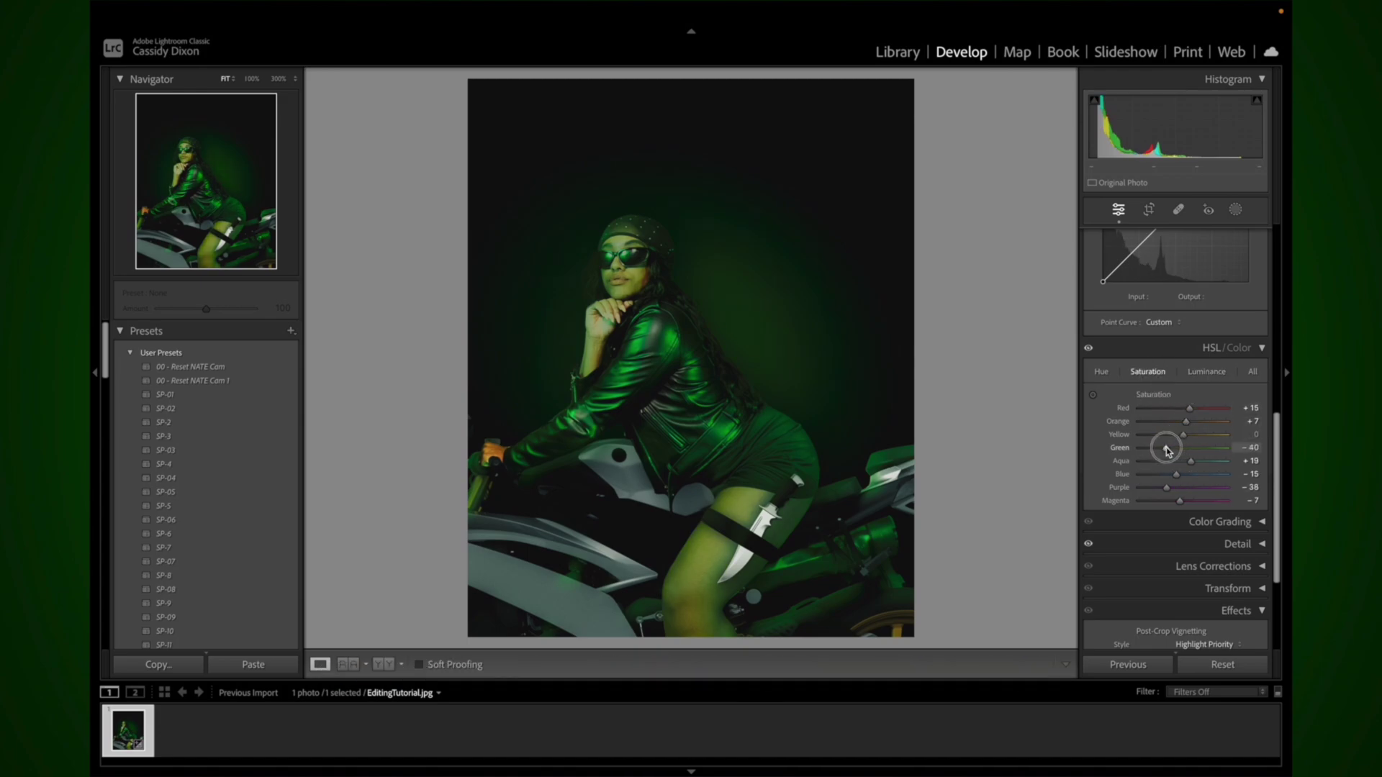
pyautogui.moveTo(1167, 450); pyautogui.dragTo(1174, 452)
pyautogui.scroll(6, 1174, 451)
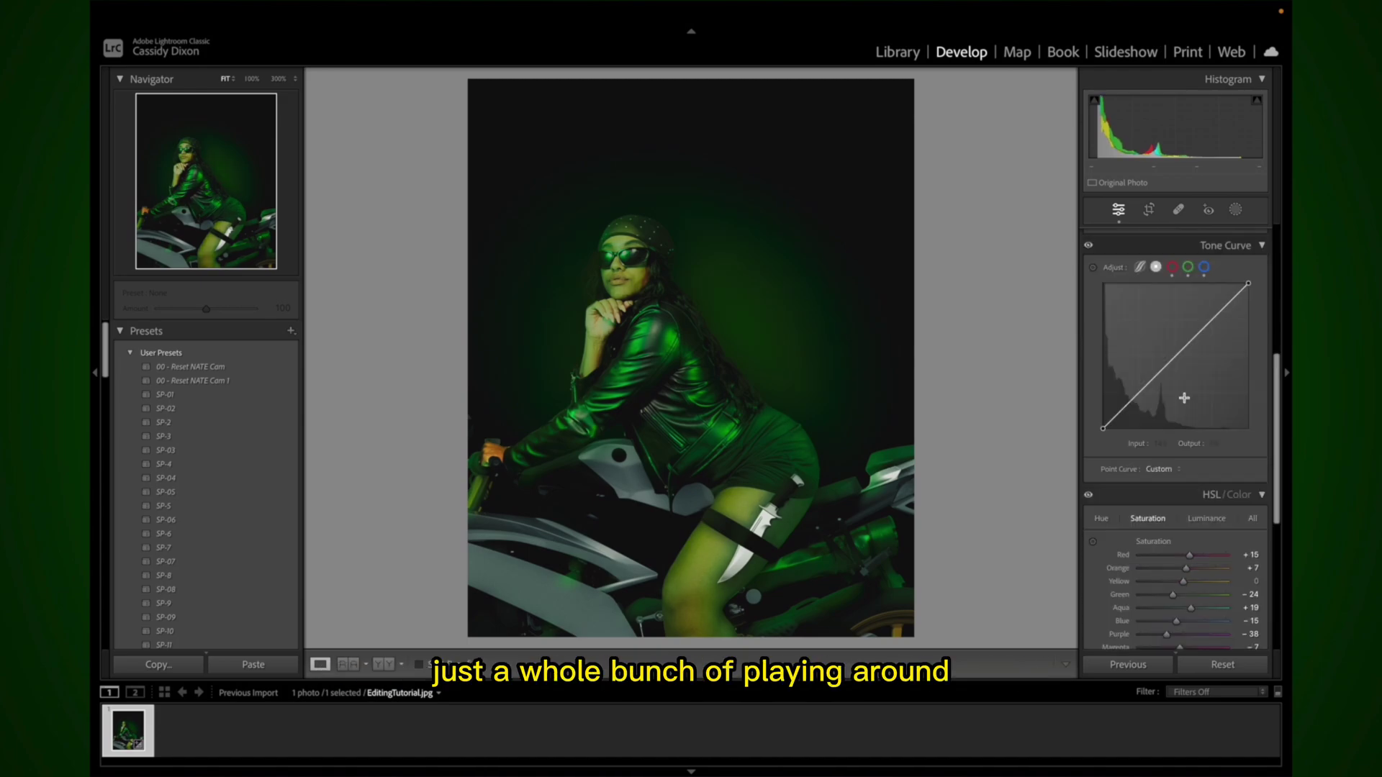
pyautogui.moveTo(1184, 390)
pyautogui.mouseDown()
pyautogui.moveTo(1137, 392)
pyautogui.moveTo(1186, 395)
pyautogui.mouseUp()
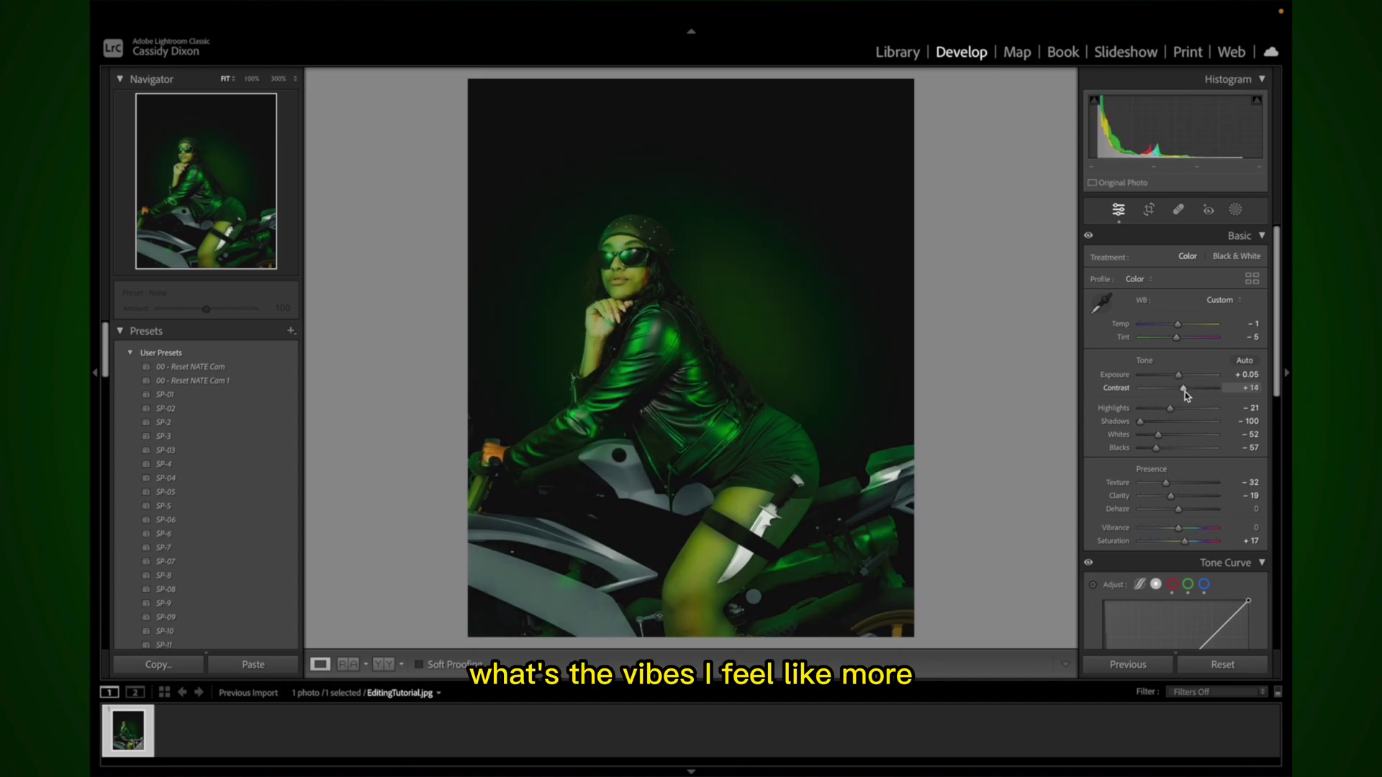
# Raise the HSL orange saturation to +24 and add film grain with an amount of 17.
pyautogui.scroll(-4, 1186, 394)
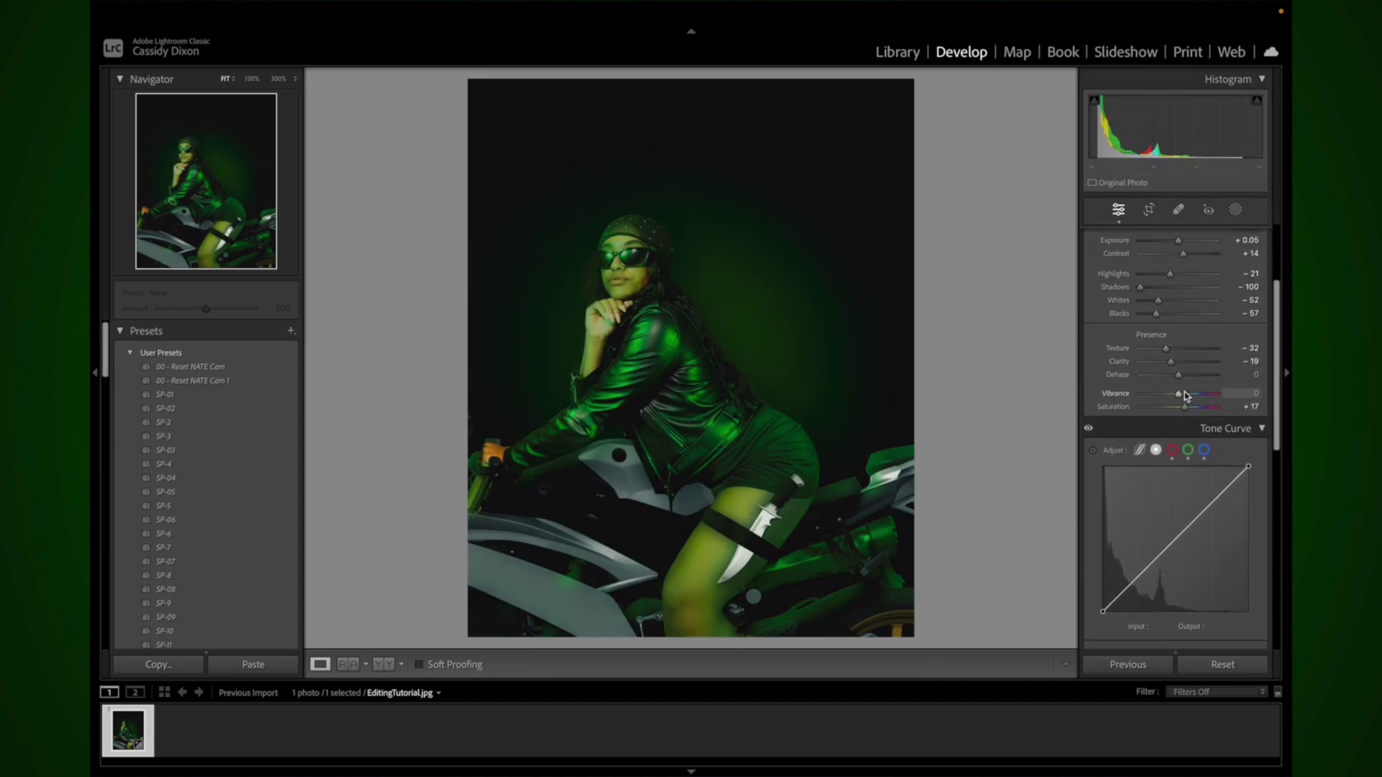
pyautogui.scroll(-9, 1186, 399)
pyautogui.moveTo(1184, 450)
pyautogui.mouseDown()
pyautogui.moveTo(1172, 448)
pyautogui.moveTo(1192, 428)
pyautogui.mouseUp()
pyautogui.scroll(-5, 1192, 427)
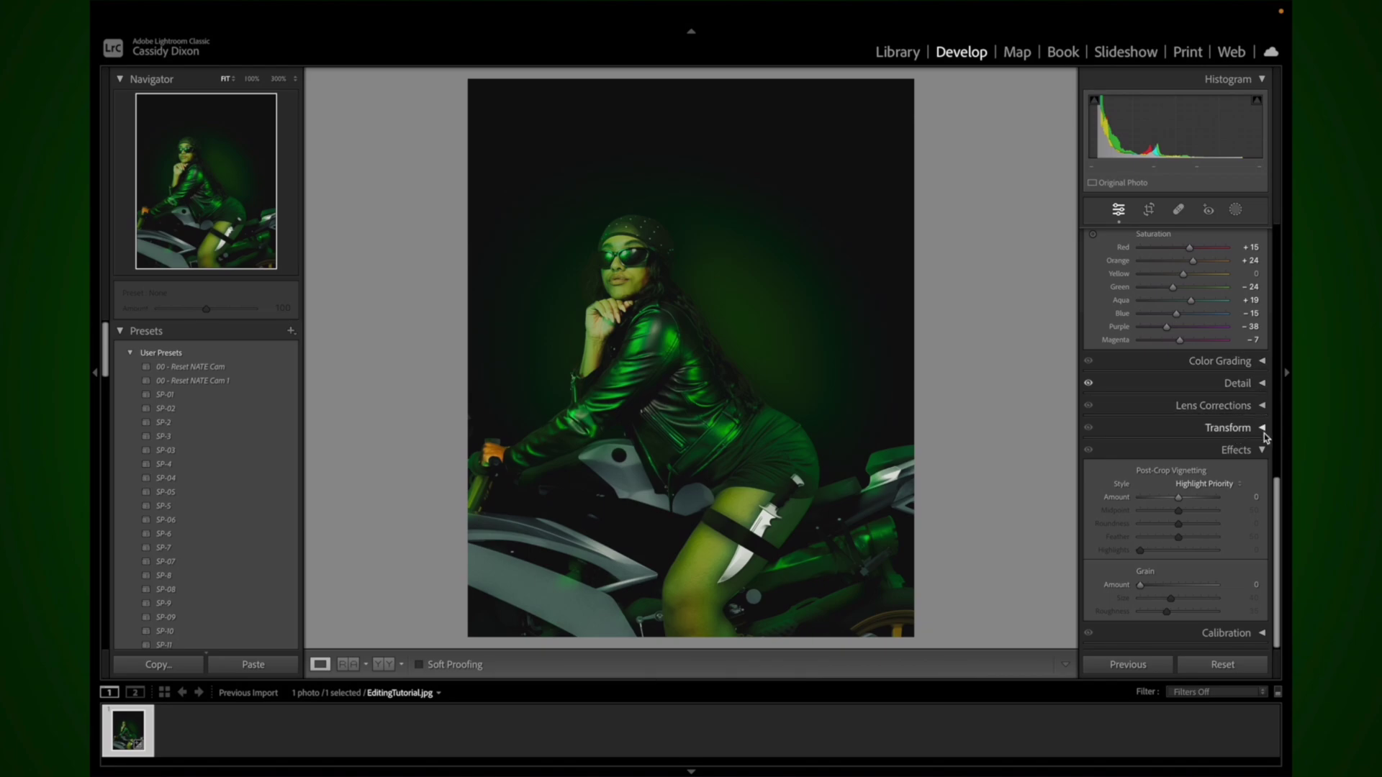
pyautogui.moveTo(1141, 584); pyautogui.dragTo(1155, 587)
# Set the photo's Highlights to -2 and Whites to -42.
pyautogui.scroll(10, 1157, 540)
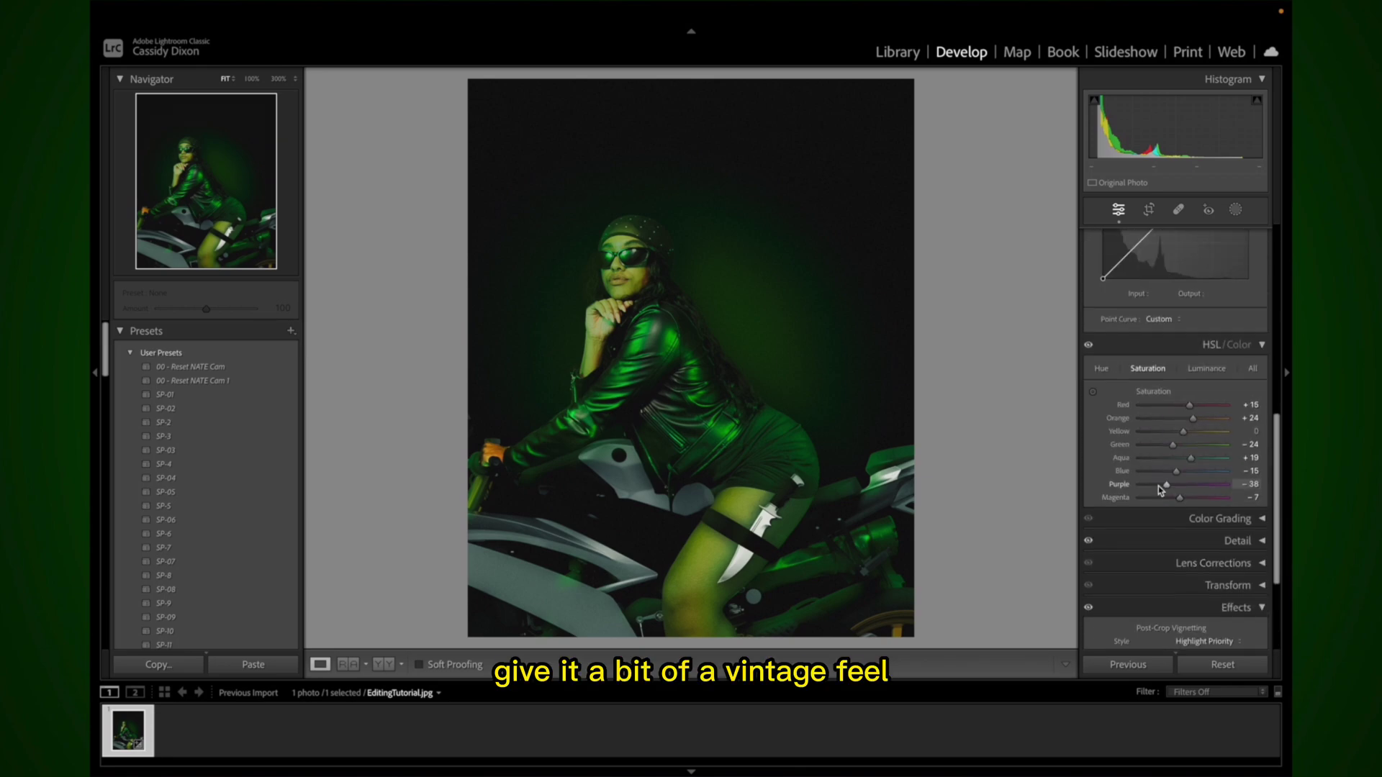
pyautogui.scroll(8, 1160, 490)
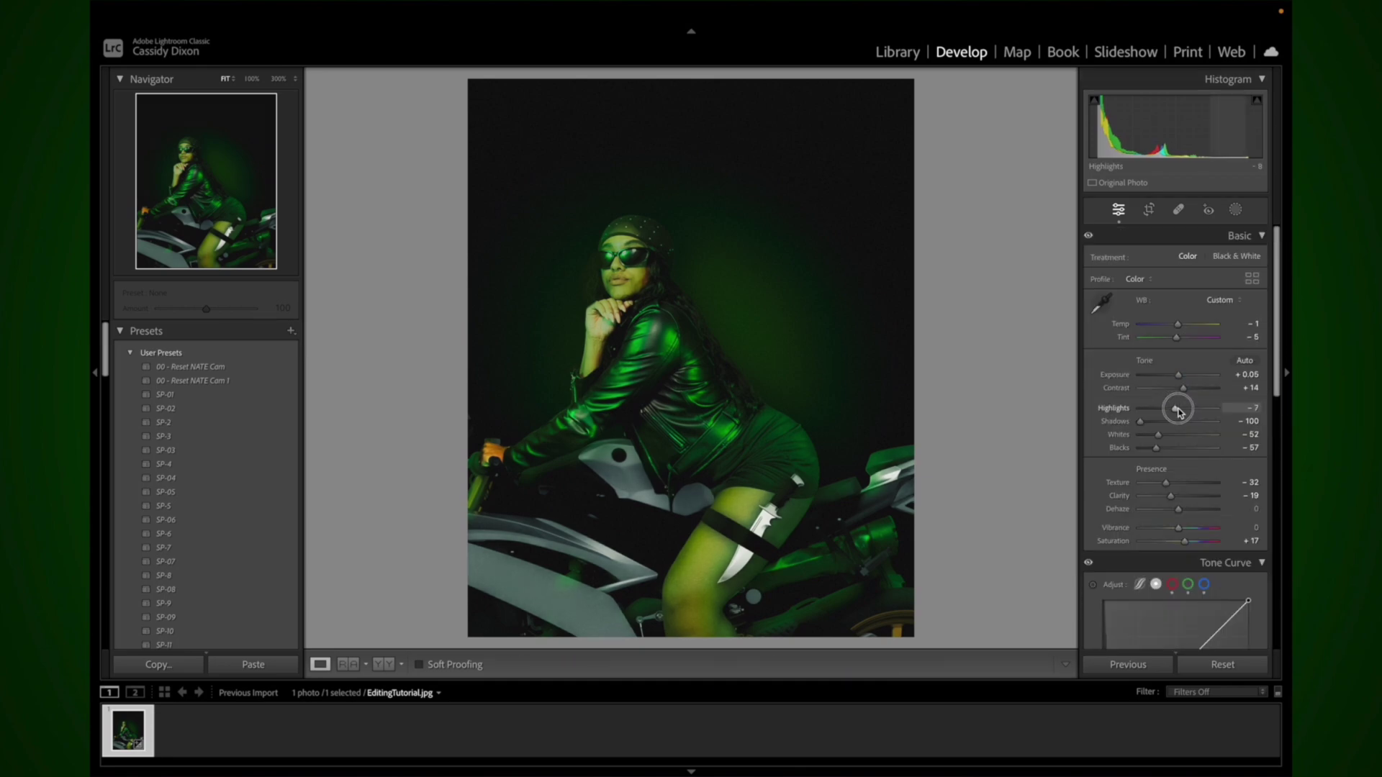
pyautogui.moveTo(1158, 434); pyautogui.dragTo(1168, 437)
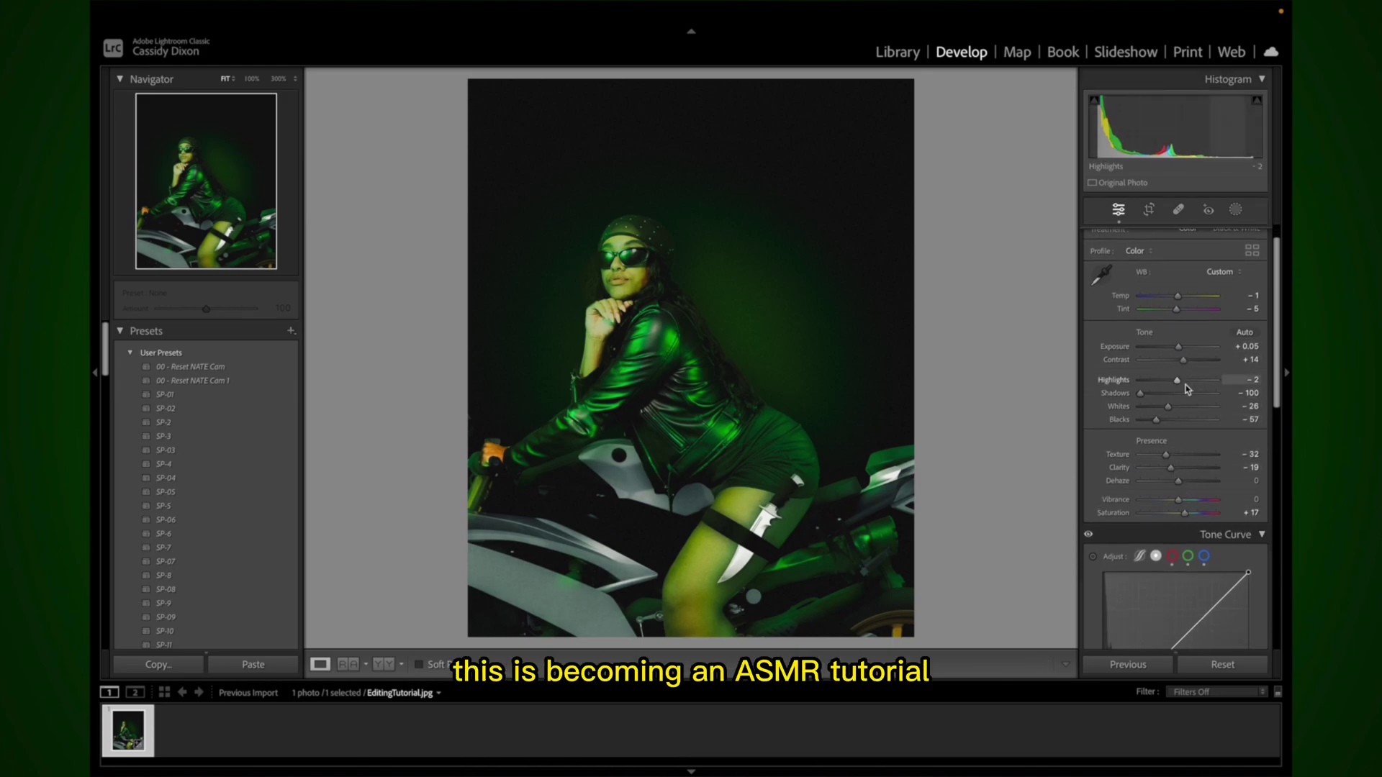
pyautogui.click(1168, 407)
pyautogui.moveTo(1168, 407); pyautogui.dragTo(1163, 408)
# Hide the filmstrip to enlarge the photo and set the HSL green luminance to -25.
pyautogui.press('F6')
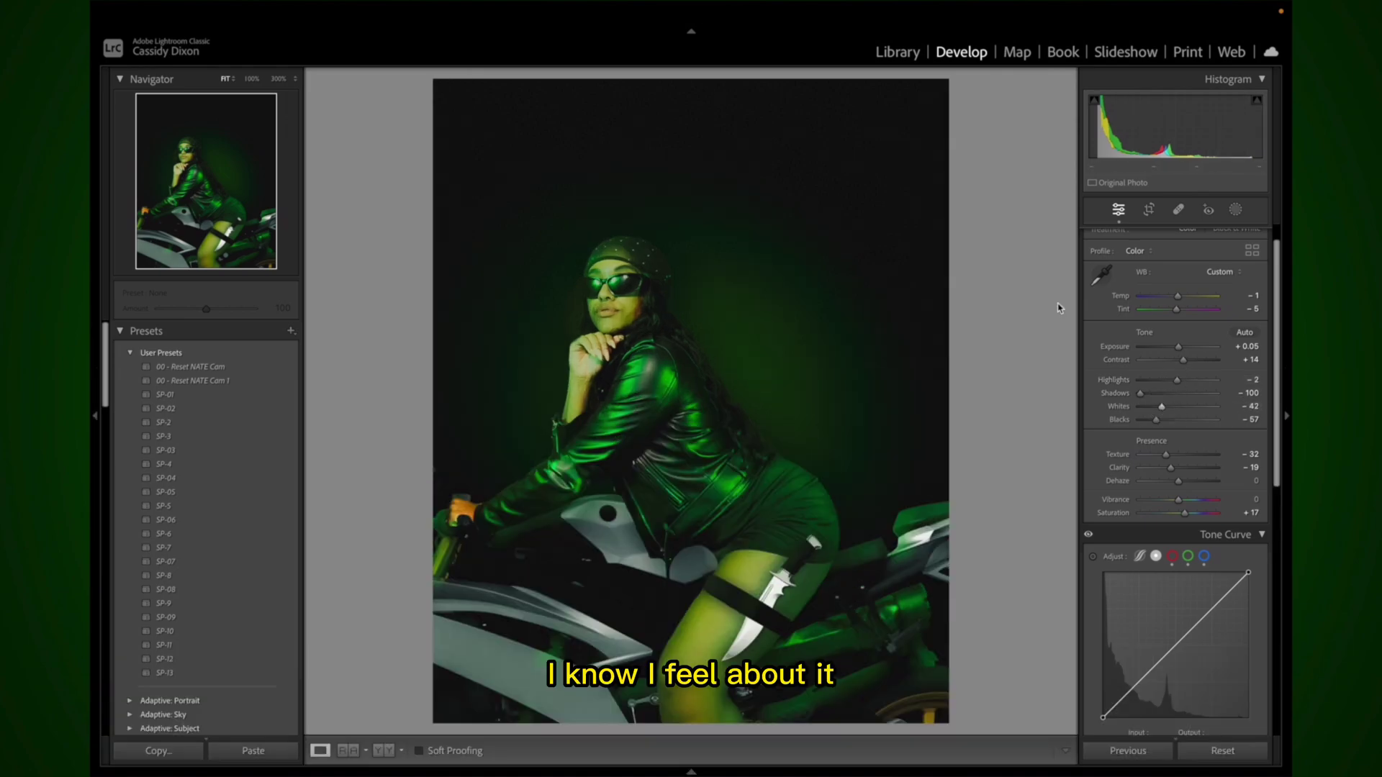
pyautogui.scroll(-3, 1134, 436)
pyautogui.scroll(-10, 1134, 436)
pyautogui.click(1206, 342)
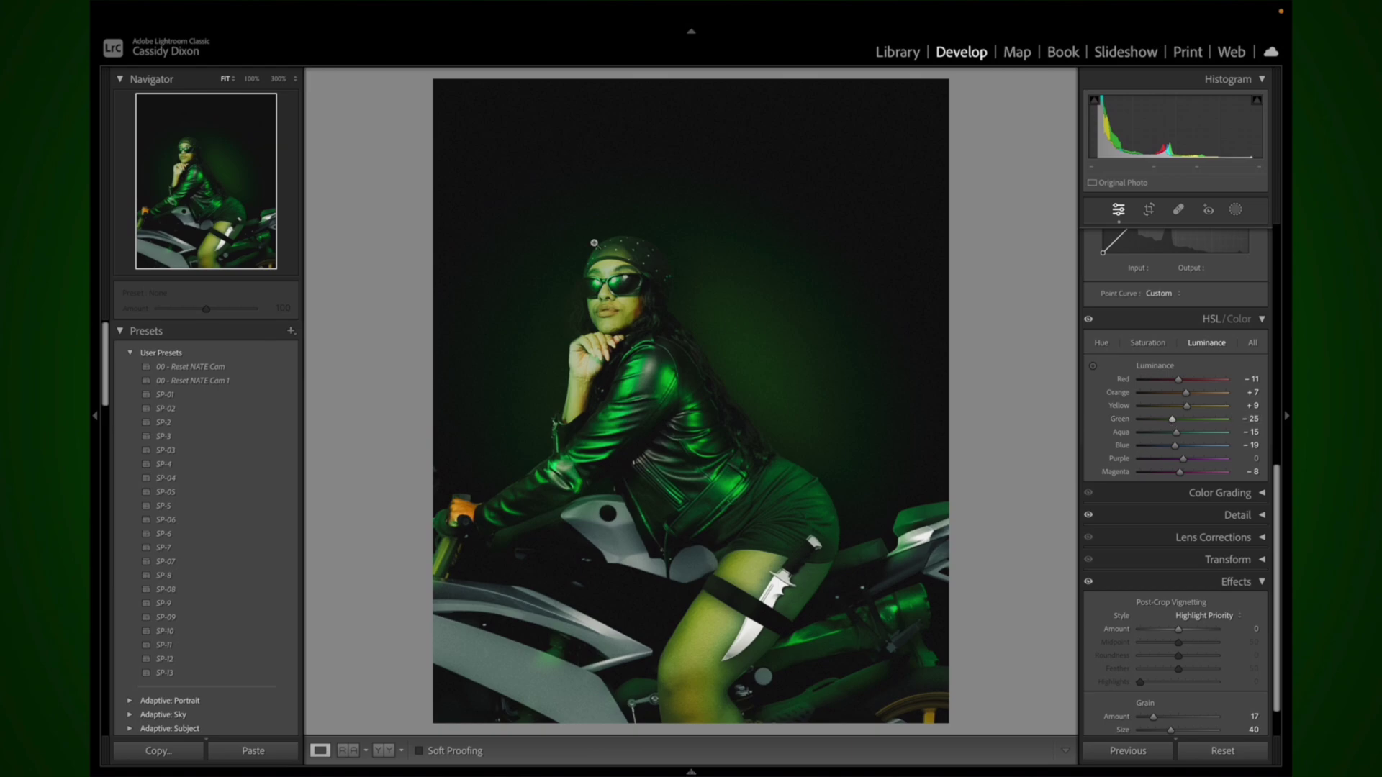
pyautogui.moveTo(366, 21)
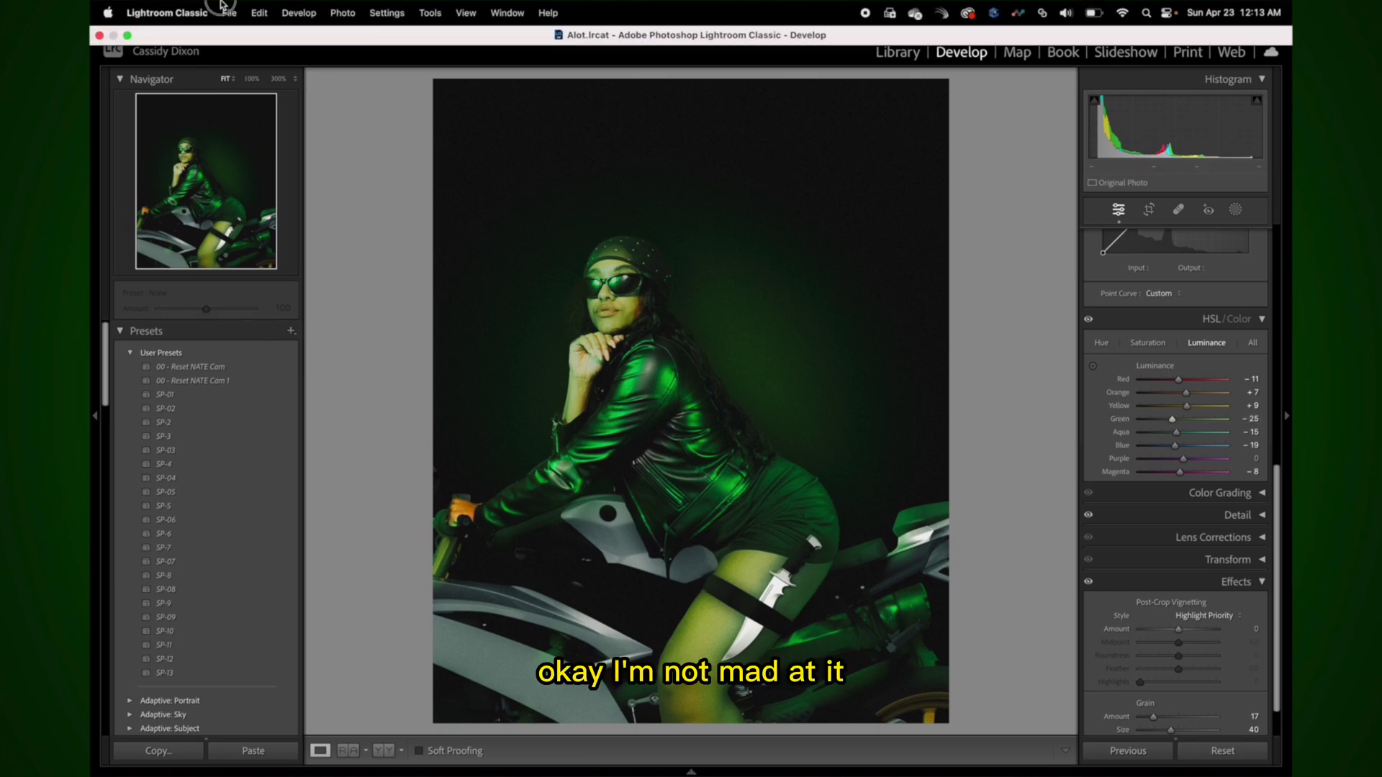
pyautogui.click(229, 12)
pyautogui.click(302, 225)
pyautogui.press('Escape')
# Show the original and the edited photo side by side as a before and after comparison.
pyautogui.click(383, 751)
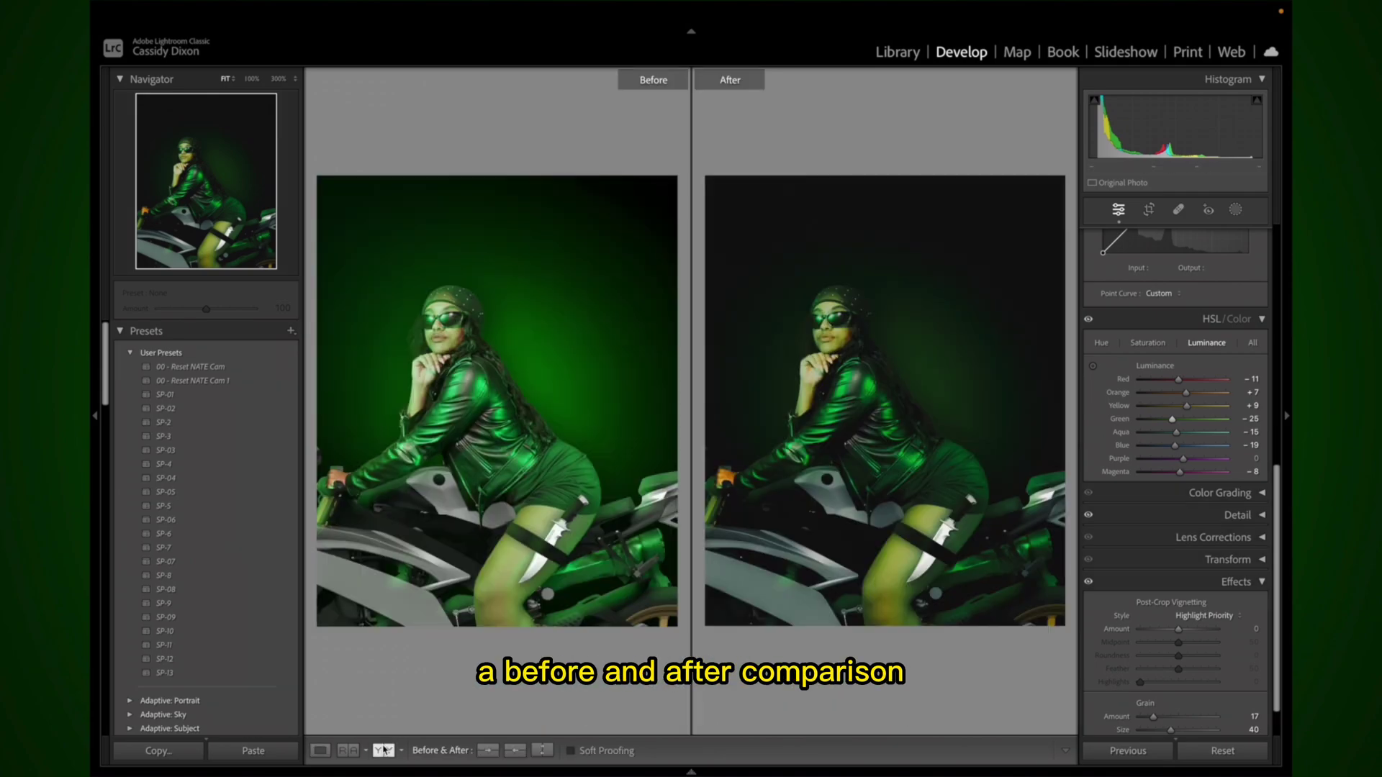